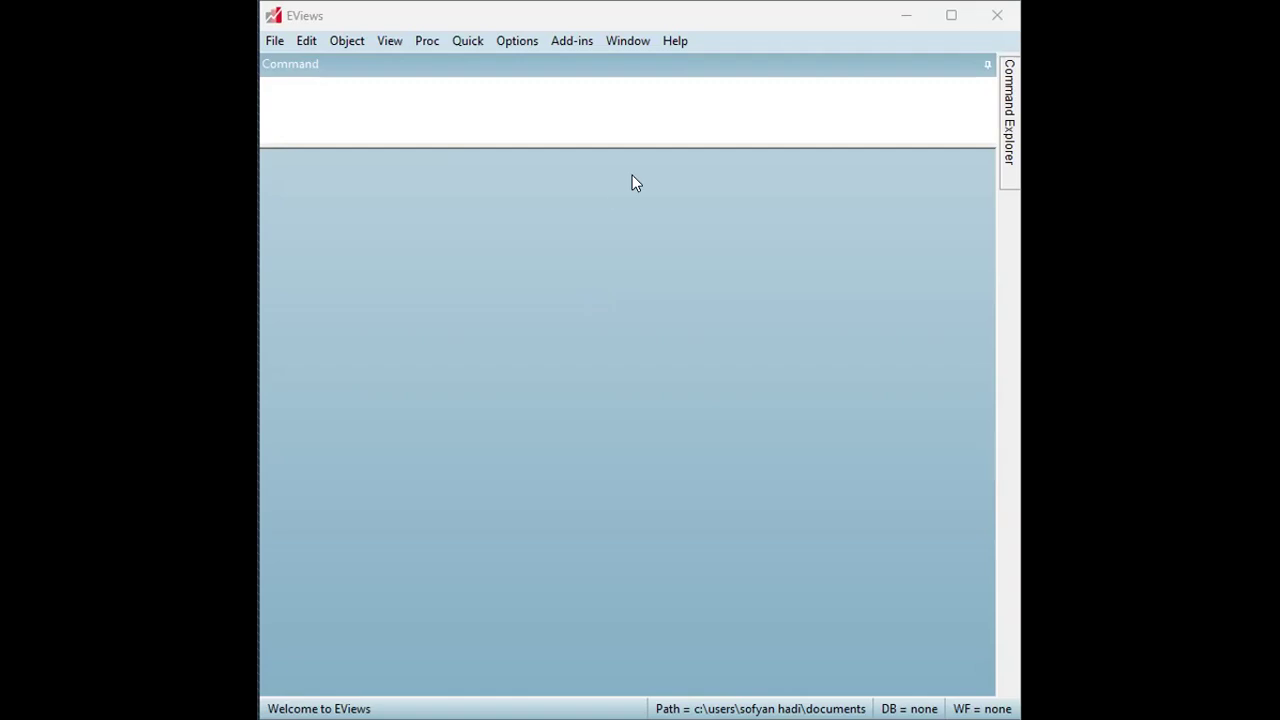
# - Switch to the Data ARDL workbook in Excel and look over the yearly Y, X1 and X2 data
pyautogui.click(816, 166)
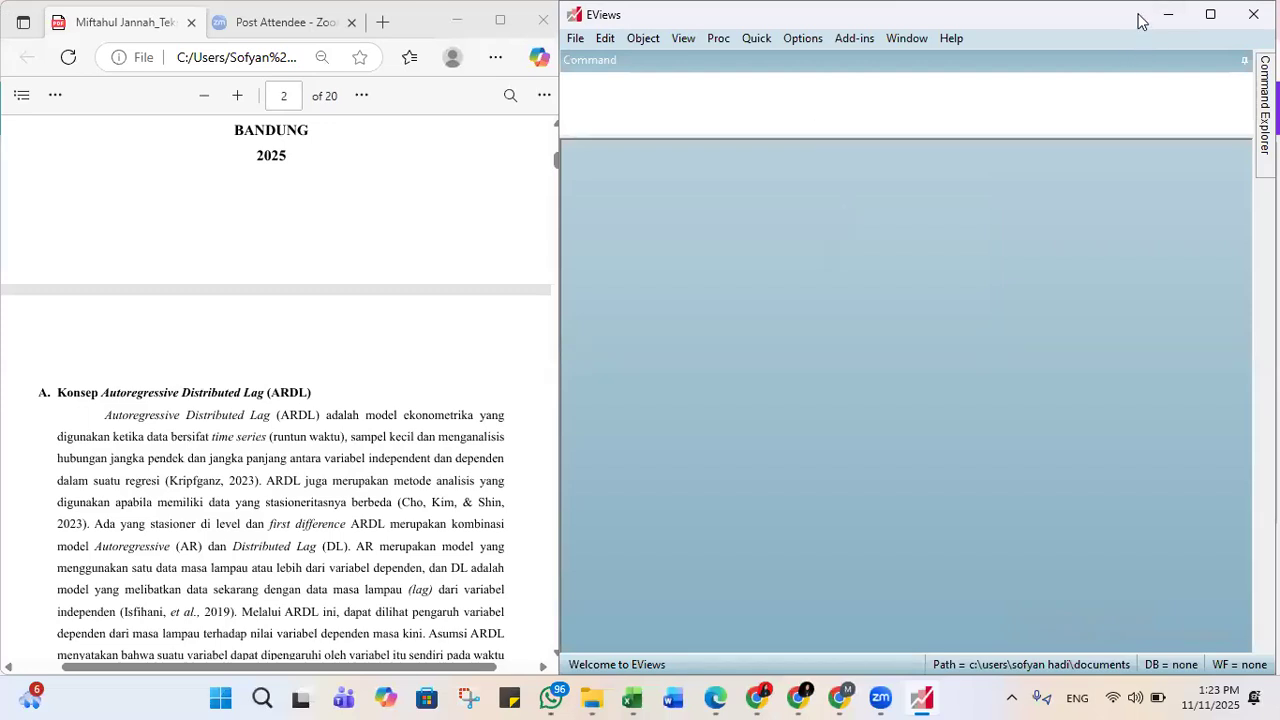
pyautogui.click(632, 698)
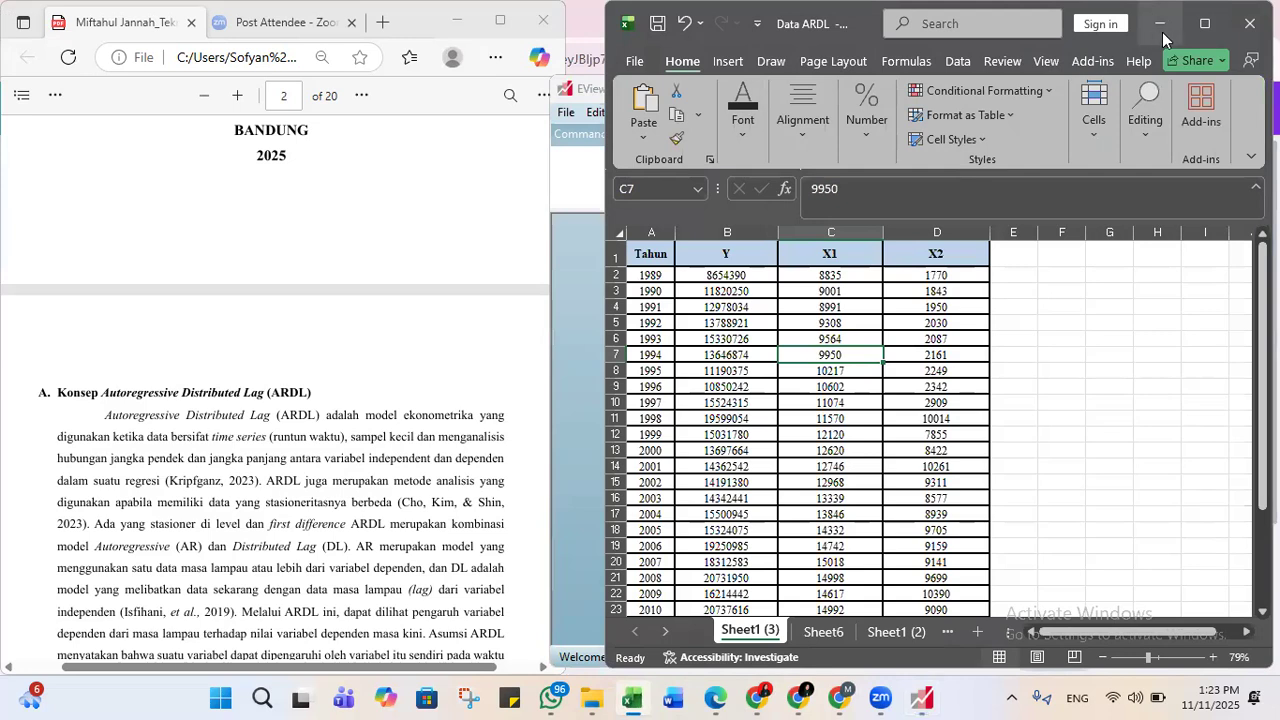
pyautogui.click(756, 273)
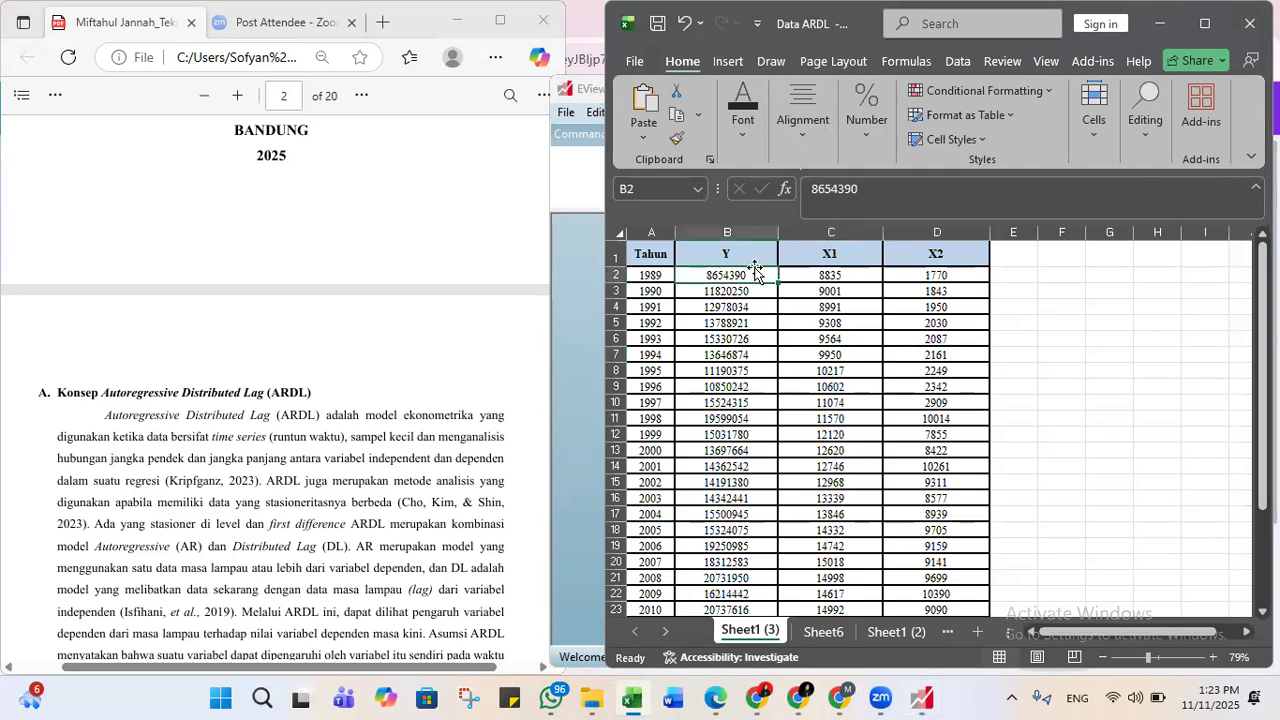
pyautogui.moveTo(736, 252); pyautogui.dragTo(900, 445)
pyautogui.scroll(-2, 900, 443)
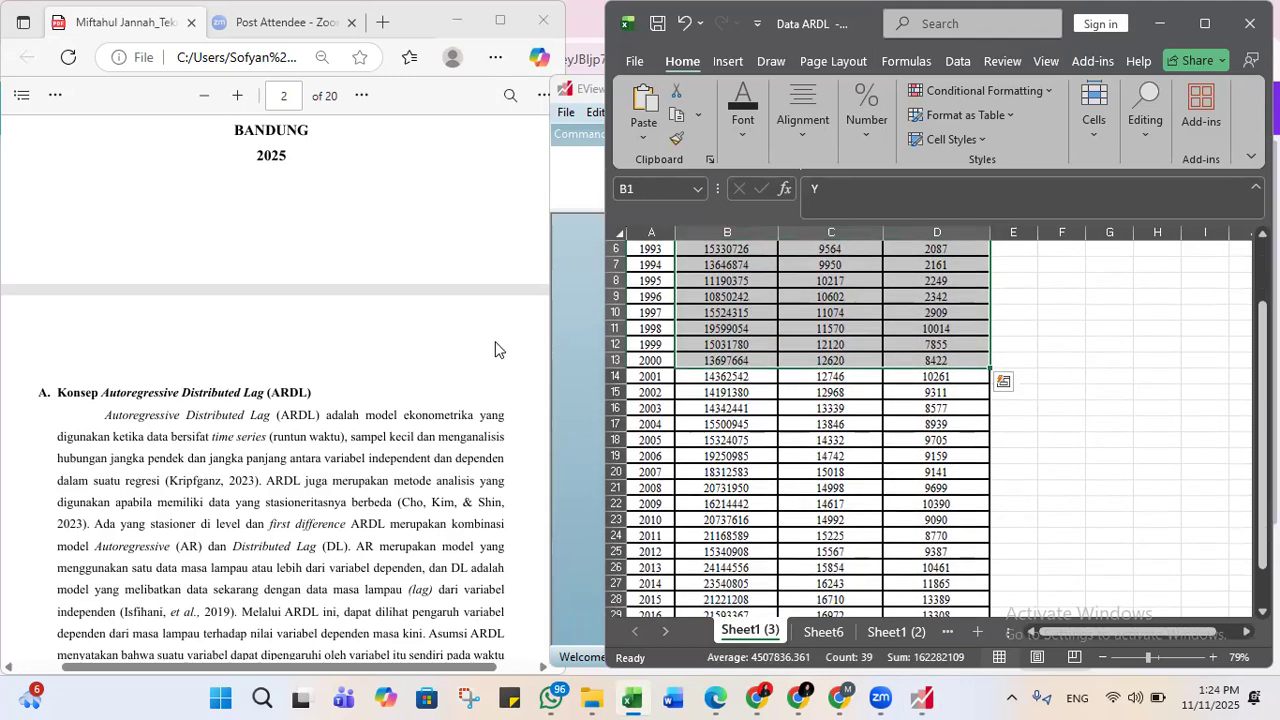
pyautogui.click(808, 298)
pyautogui.scroll(2, 808, 298)
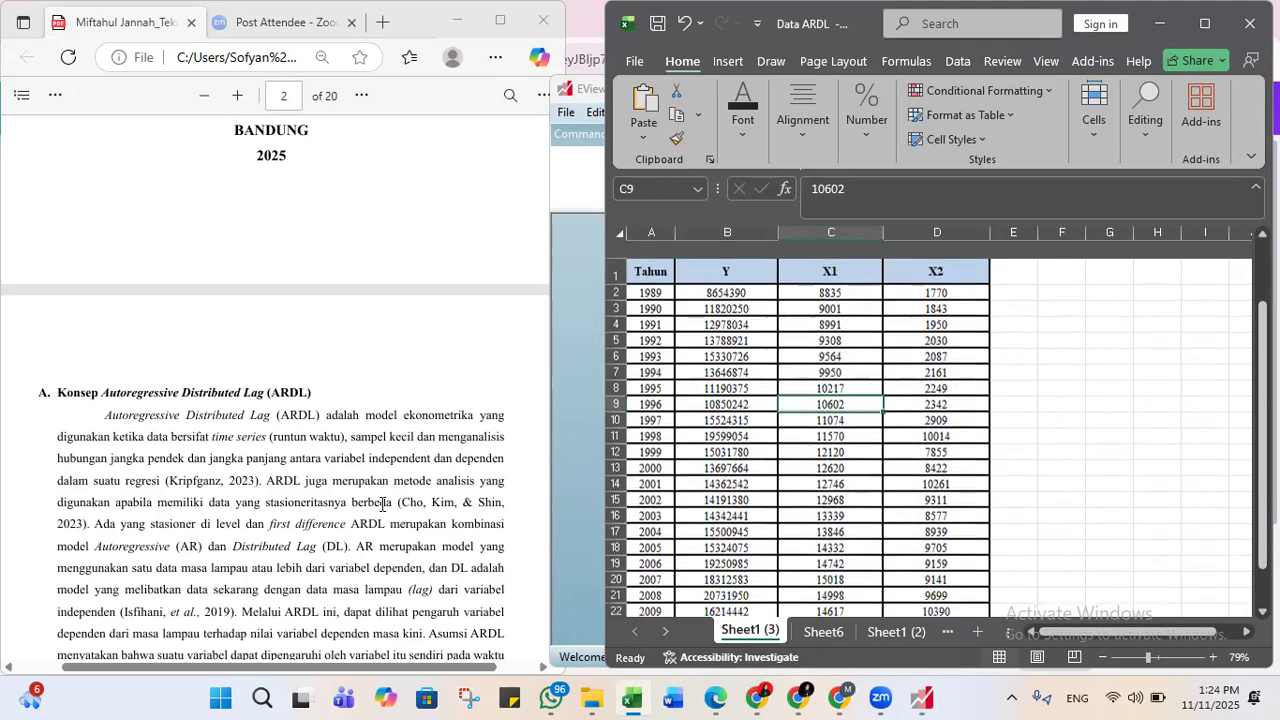
# - Find the PDF guide's section "Gunakan aplikasi EViews 13" and read how to create a new workfile
pyautogui.scroll(-5, 230, 500)
pyautogui.scroll(-20, 230, 500)
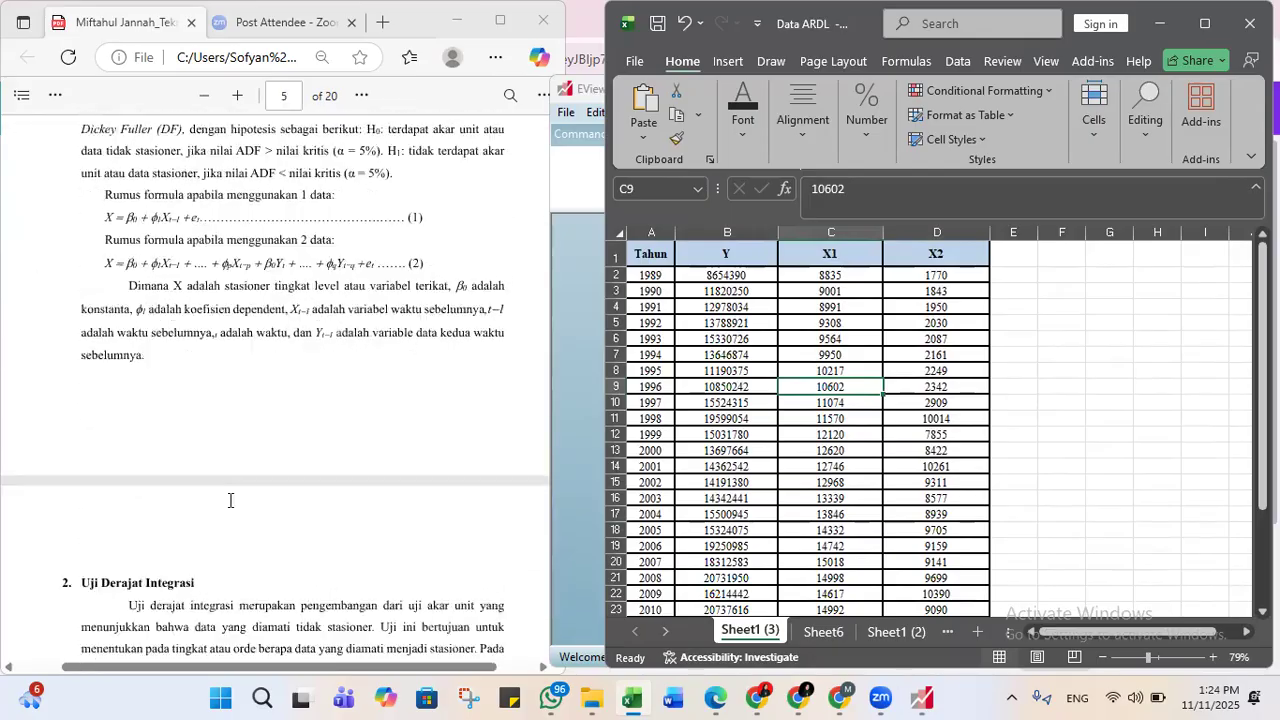
pyautogui.scroll(-20, 230, 500)
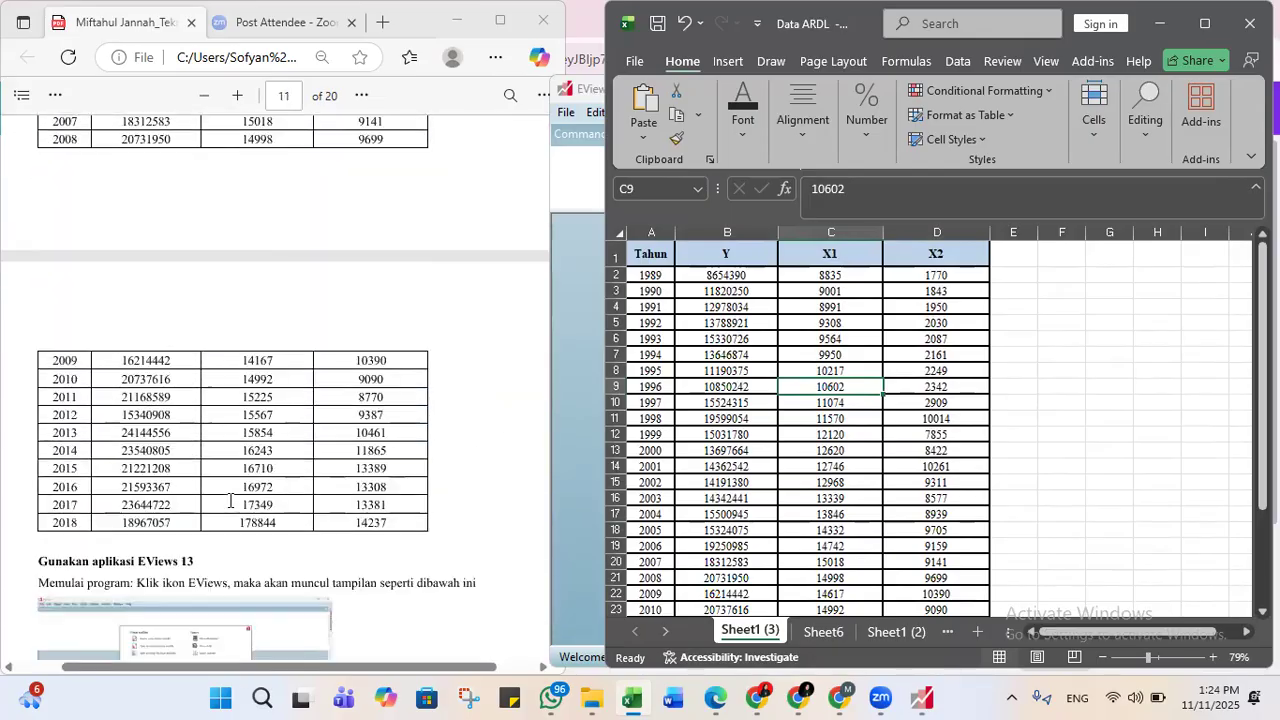
pyautogui.scroll(5, 230, 500)
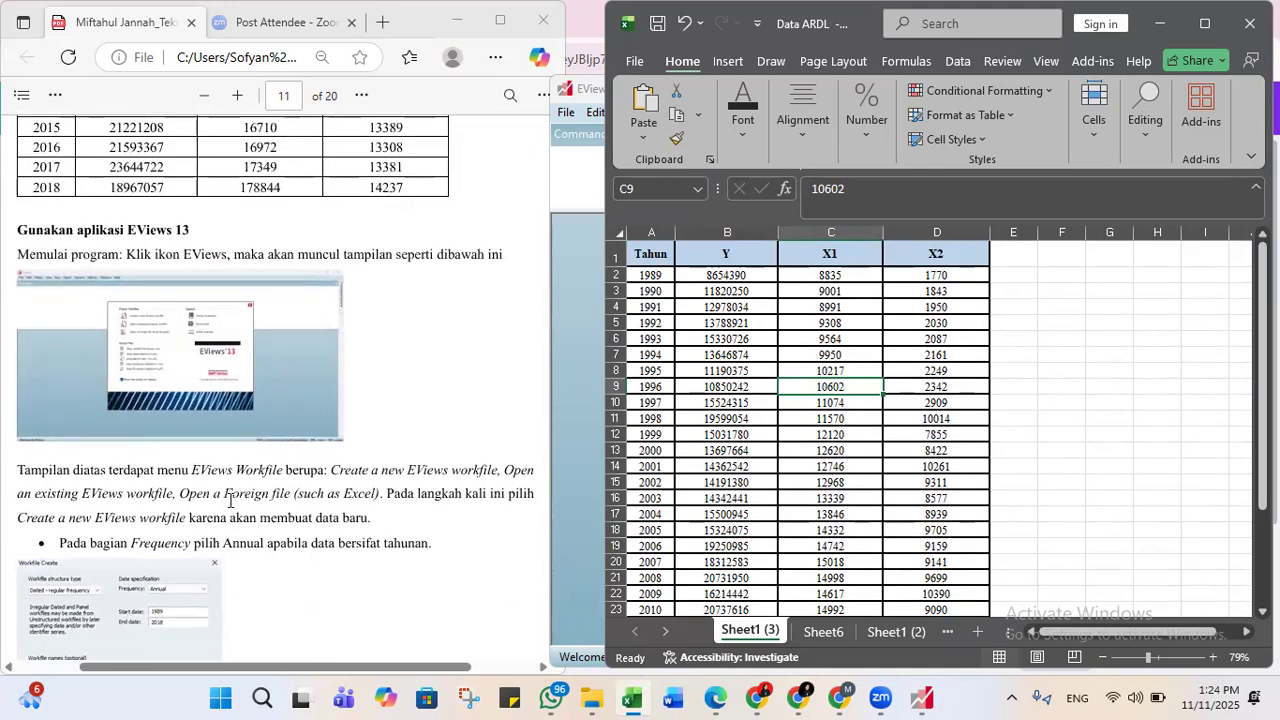
pyautogui.scroll(-1, 230, 500)
pyautogui.scroll(-1, 230, 500)
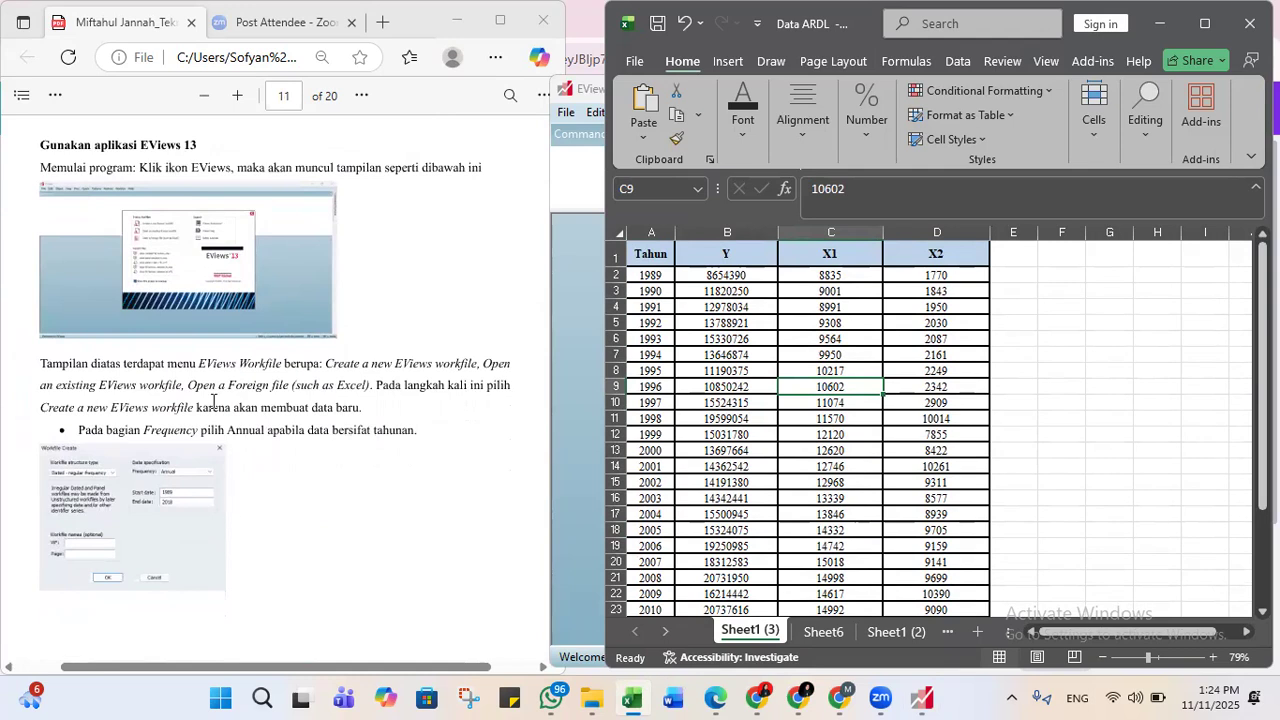
pyautogui.click(748, 278)
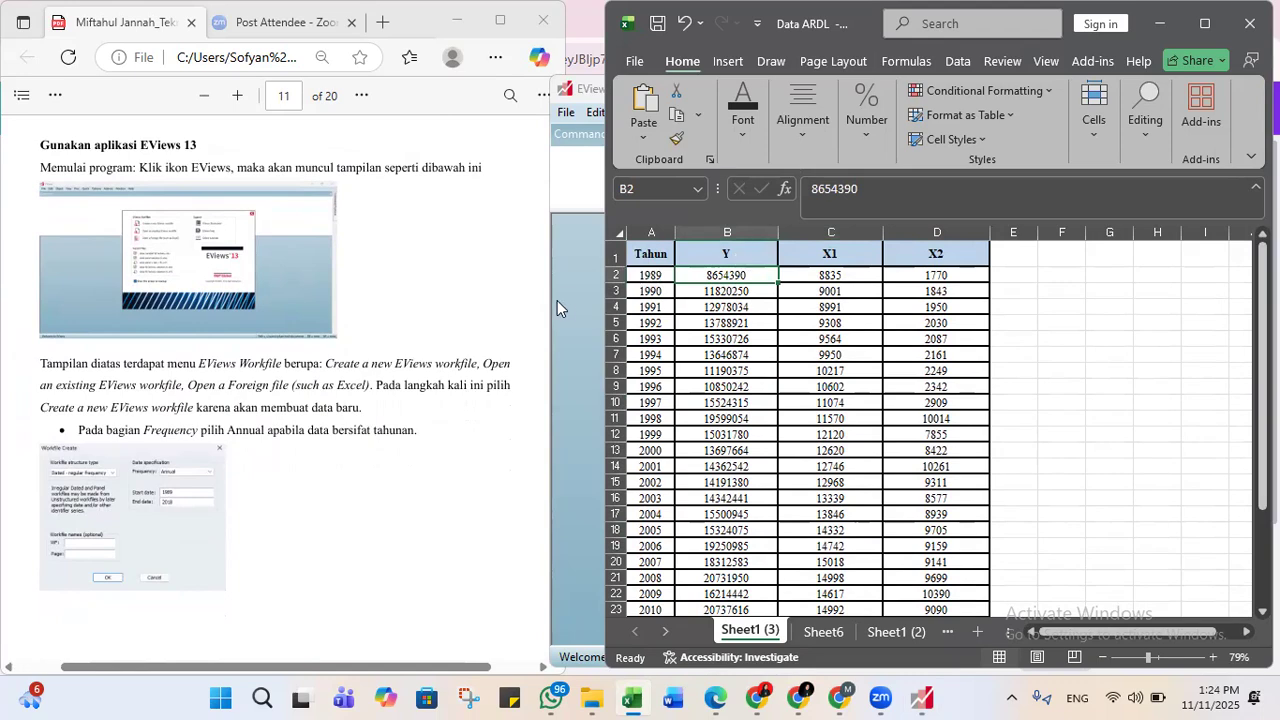
# - Review what X1, X2 and Y stand for in the PDF guide's "Tutorial Model ARDL" section and its data table
pyautogui.scroll(5, 446, 303)
pyautogui.scroll(6, 446, 309)
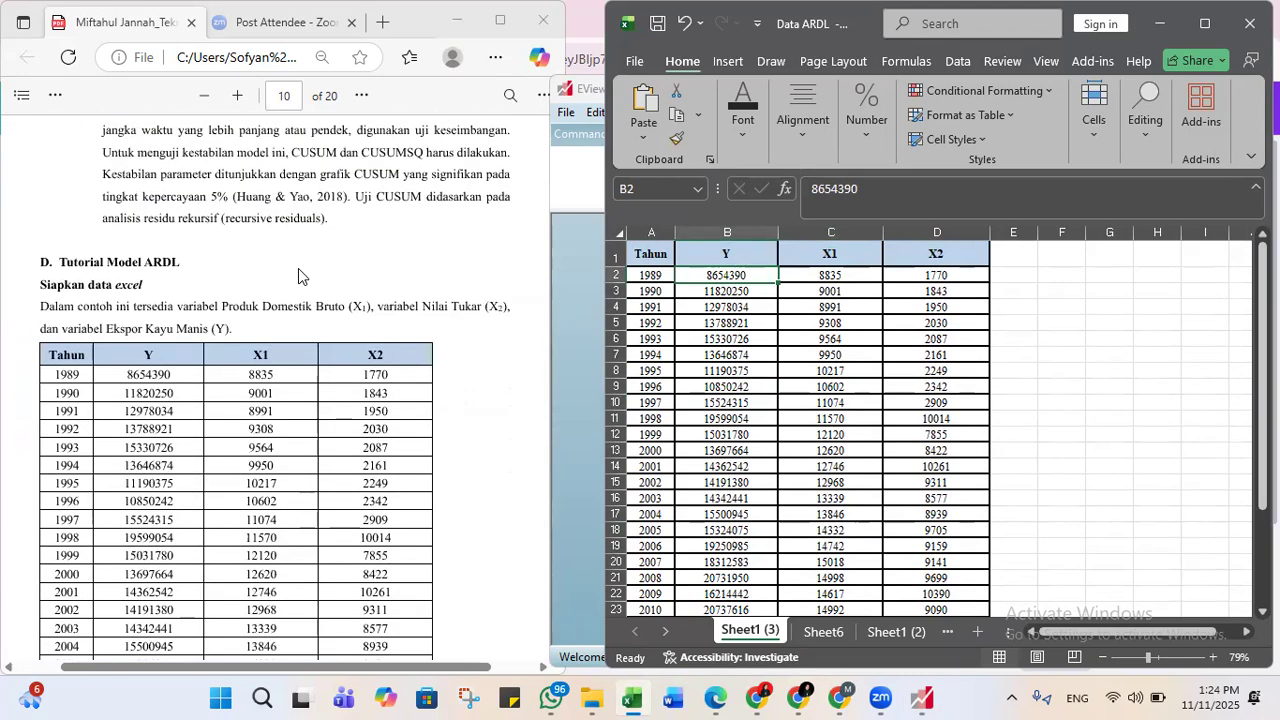
pyautogui.moveTo(222, 308); pyautogui.dragTo(360, 311)
pyautogui.click(266, 342)
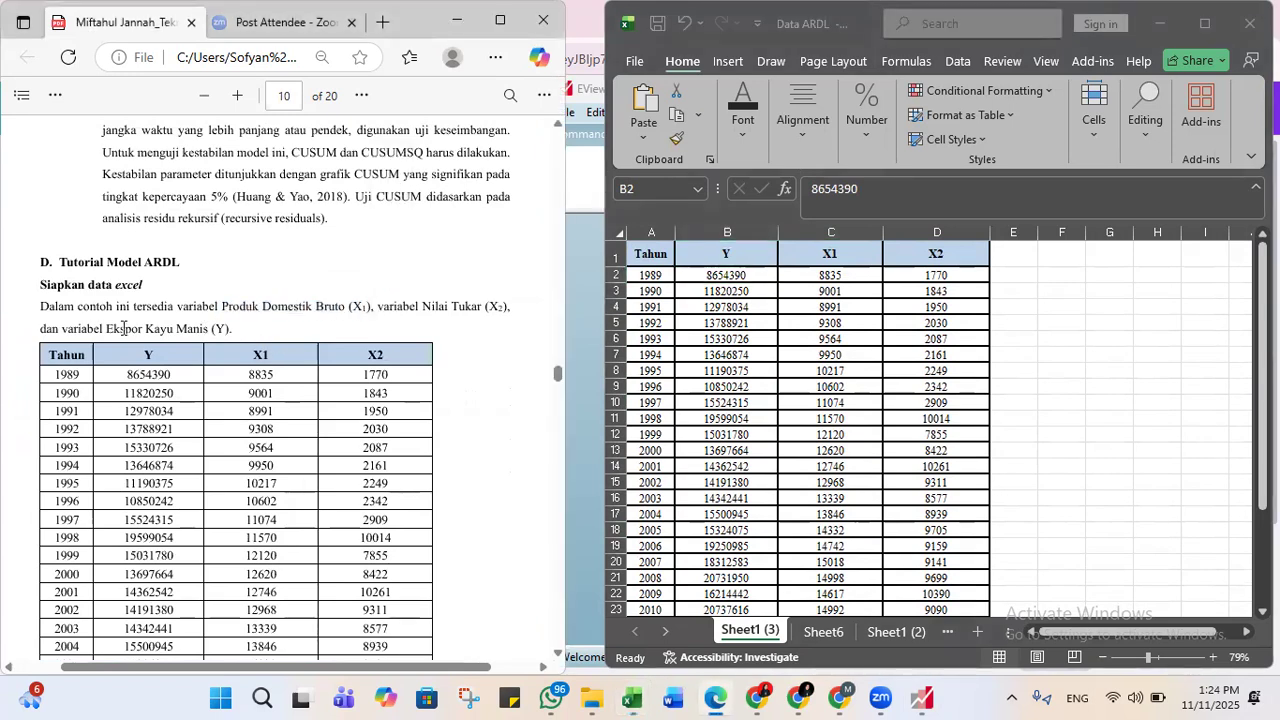
pyautogui.moveTo(106, 331); pyautogui.dragTo(211, 329)
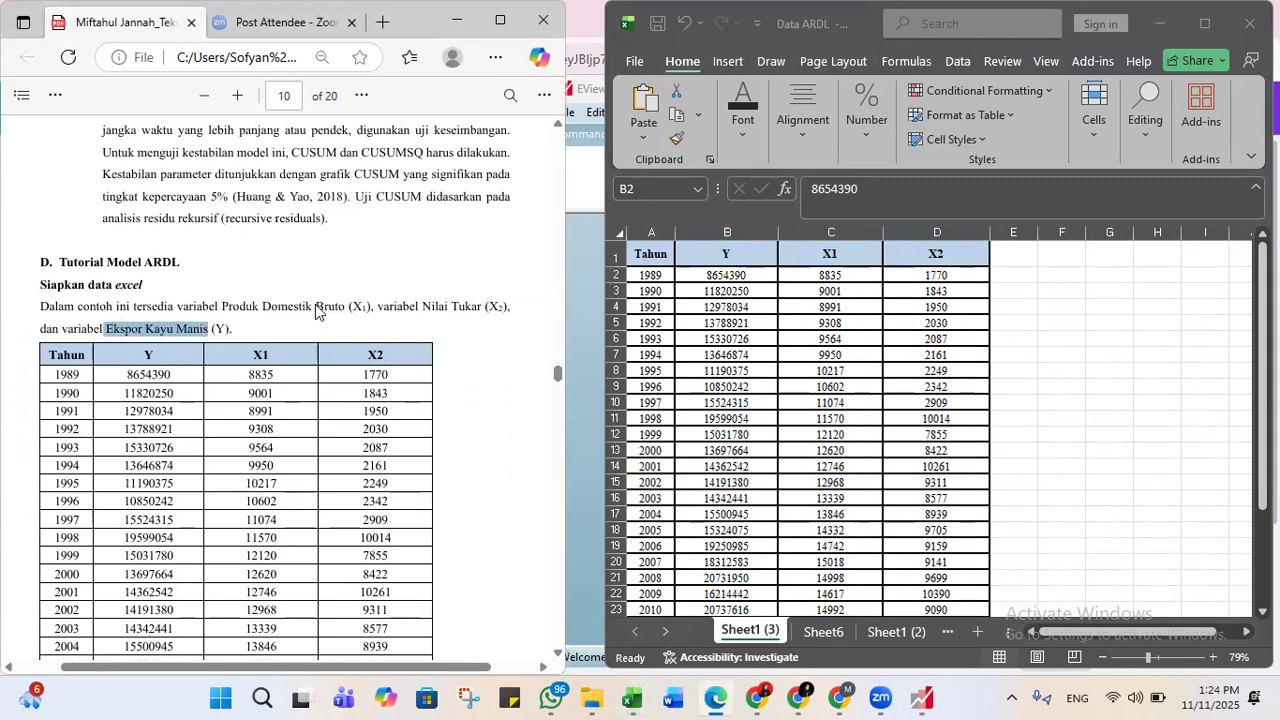
pyautogui.click(241, 302)
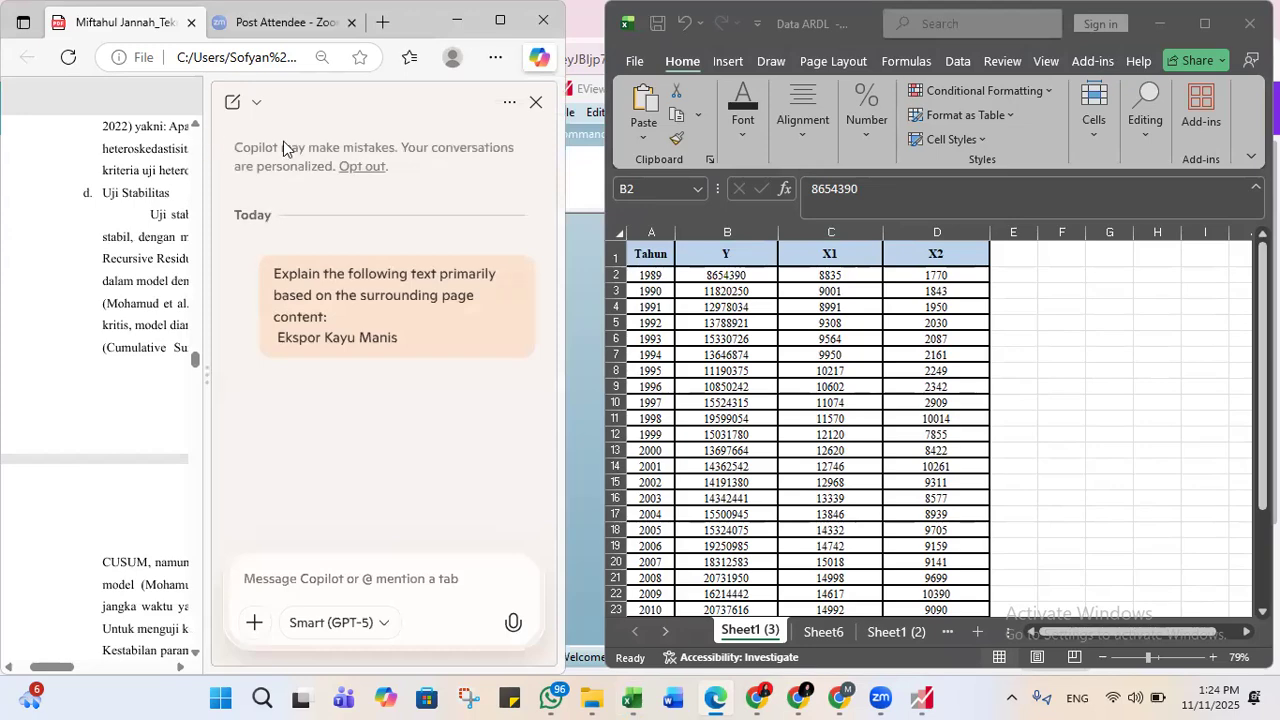
pyautogui.click(536, 103)
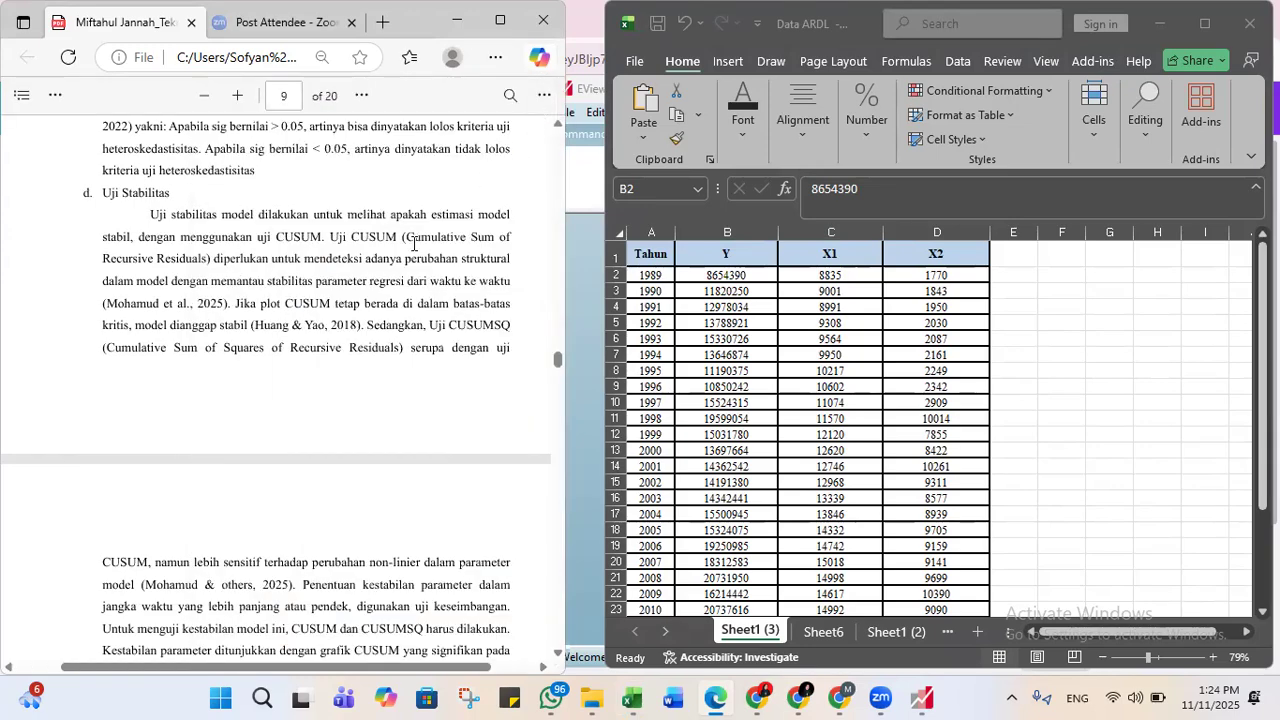
pyautogui.scroll(-2, 380, 260)
pyautogui.scroll(-3, 380, 260)
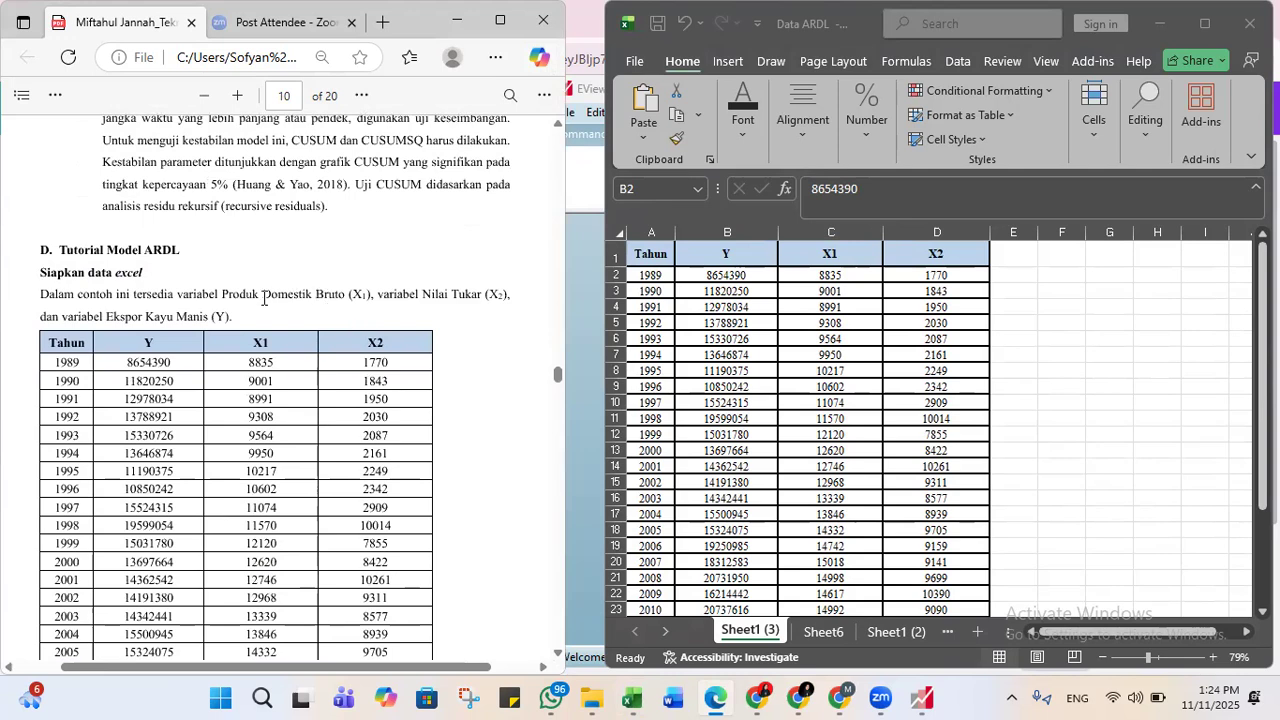
# - Copy the Y, X1 and X2 columns with their headers, B1:D31, from Sheet1 (3) of the Excel workbook
pyautogui.click(745, 280)
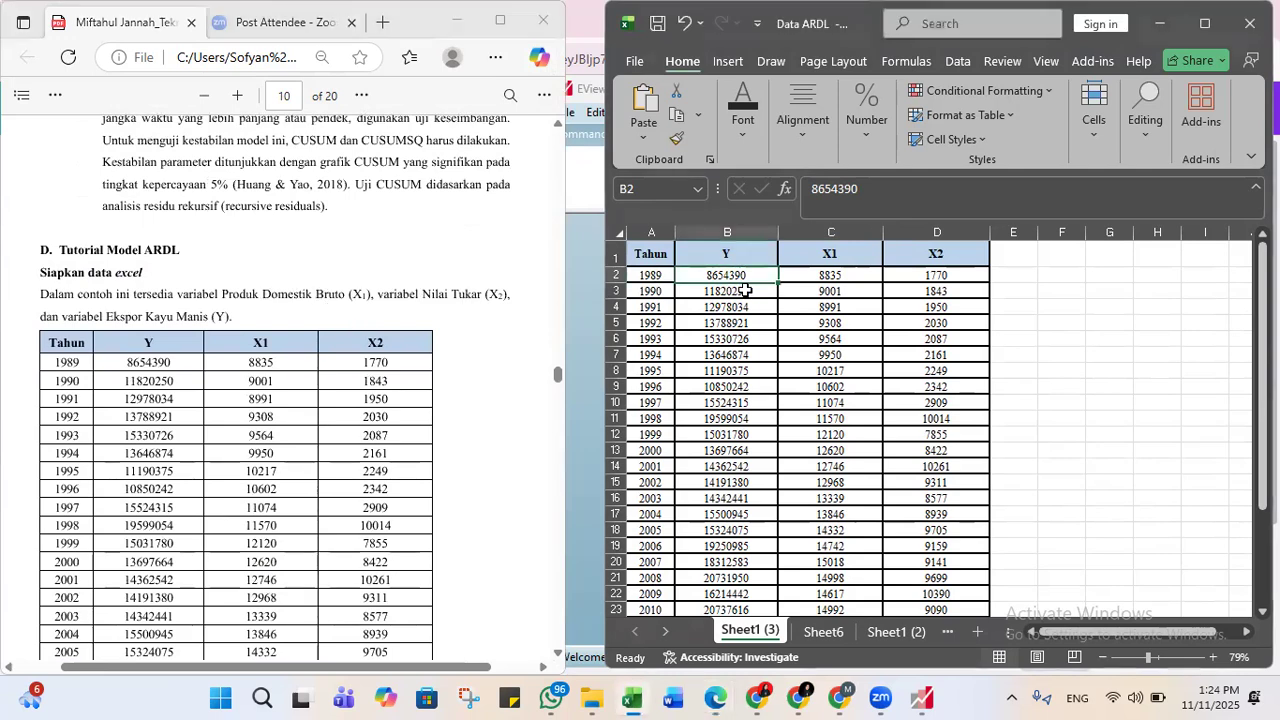
pyautogui.click(694, 253)
pyautogui.moveTo(694, 253); pyautogui.dragTo(948, 588)
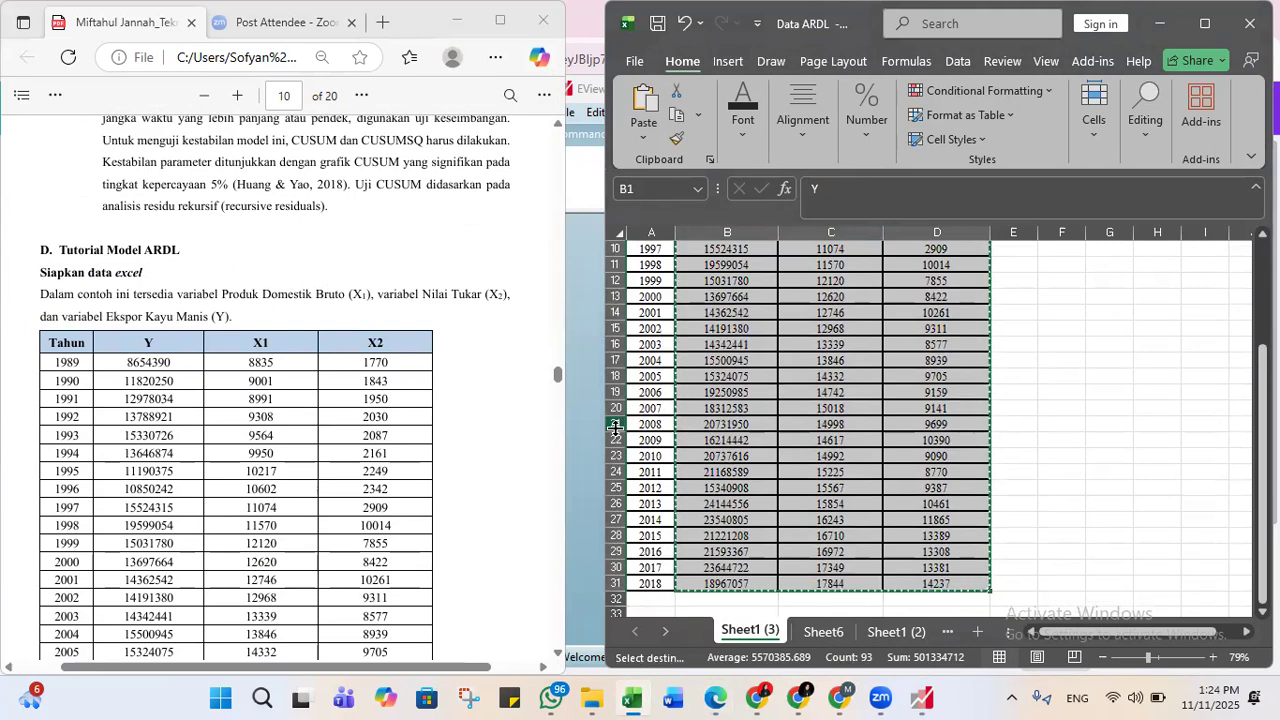
# - Switch to EViews and create a dated regular-frequency workfile with Annual frequency, start date 1989 and end date 2018
pyautogui.click(587, 443)
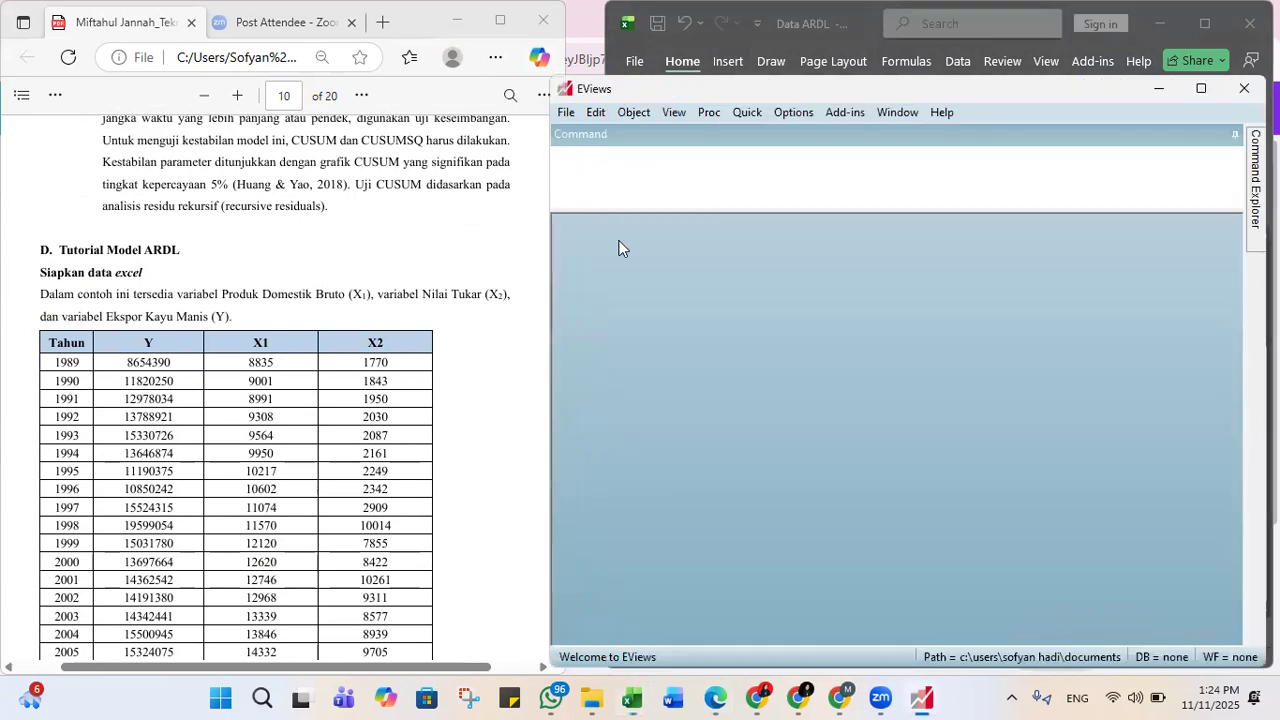
pyautogui.click(566, 113)
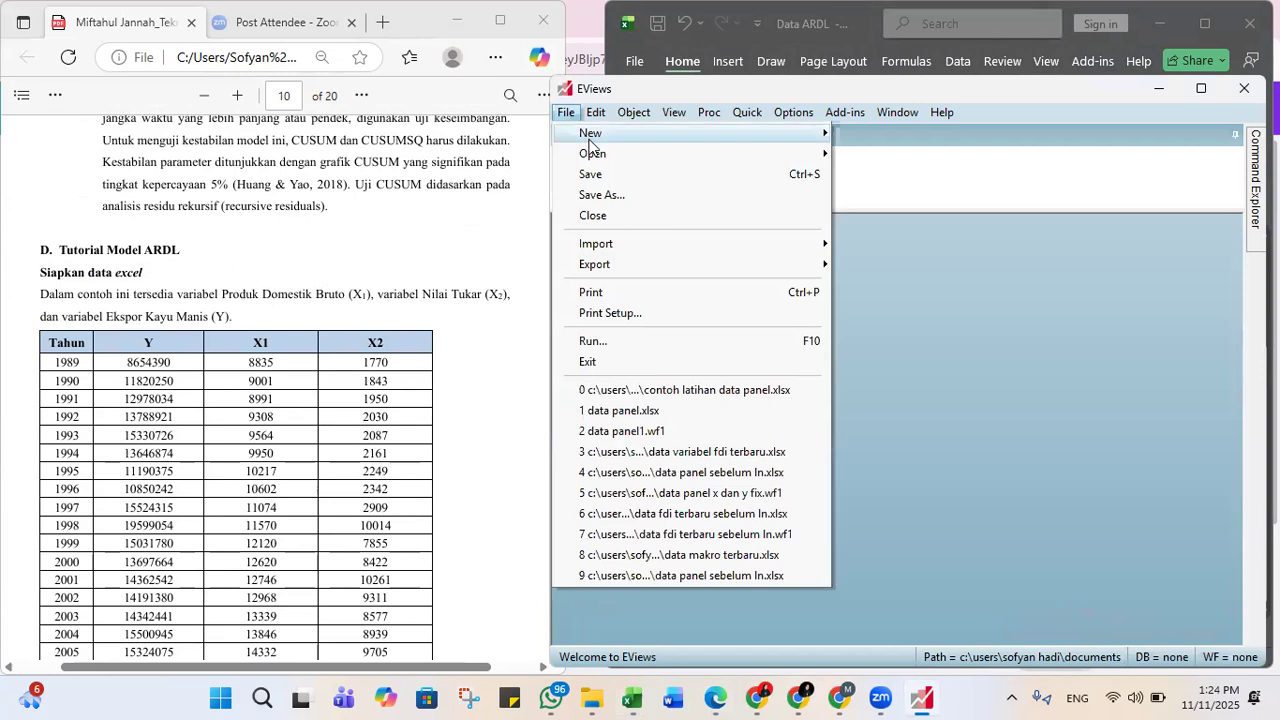
pyautogui.moveTo(679, 133)
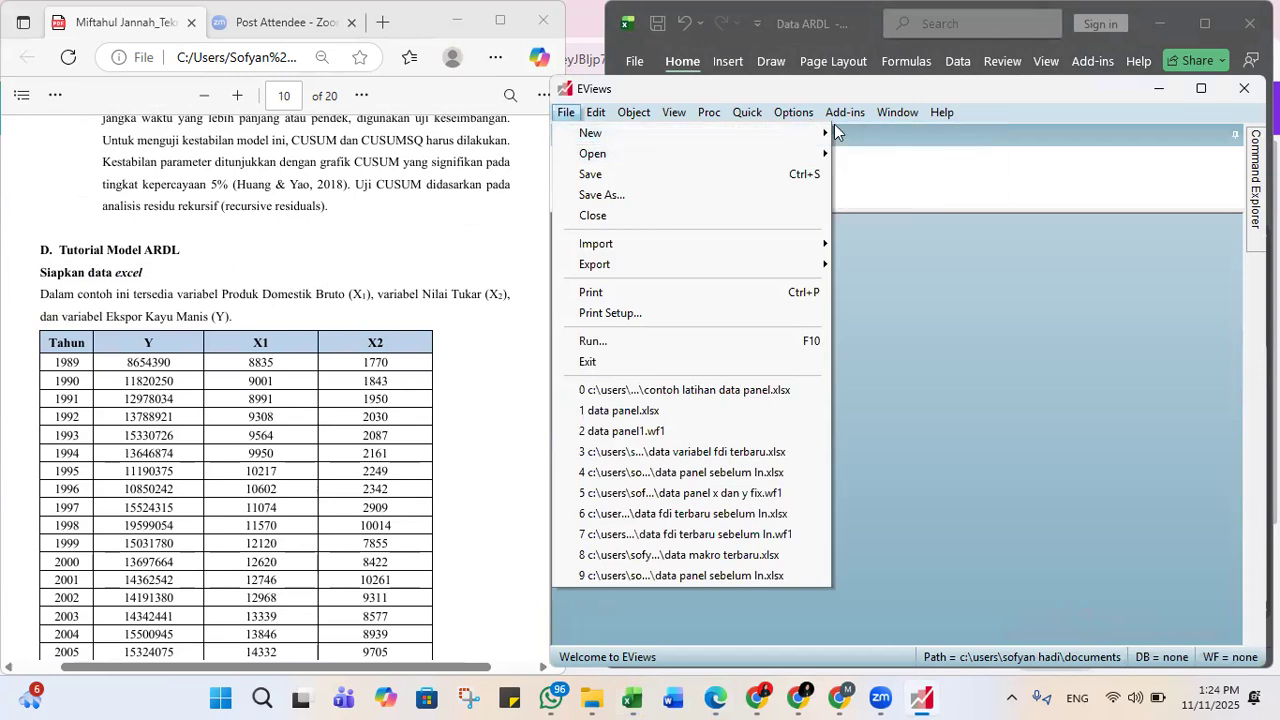
pyautogui.moveTo(570, 115)
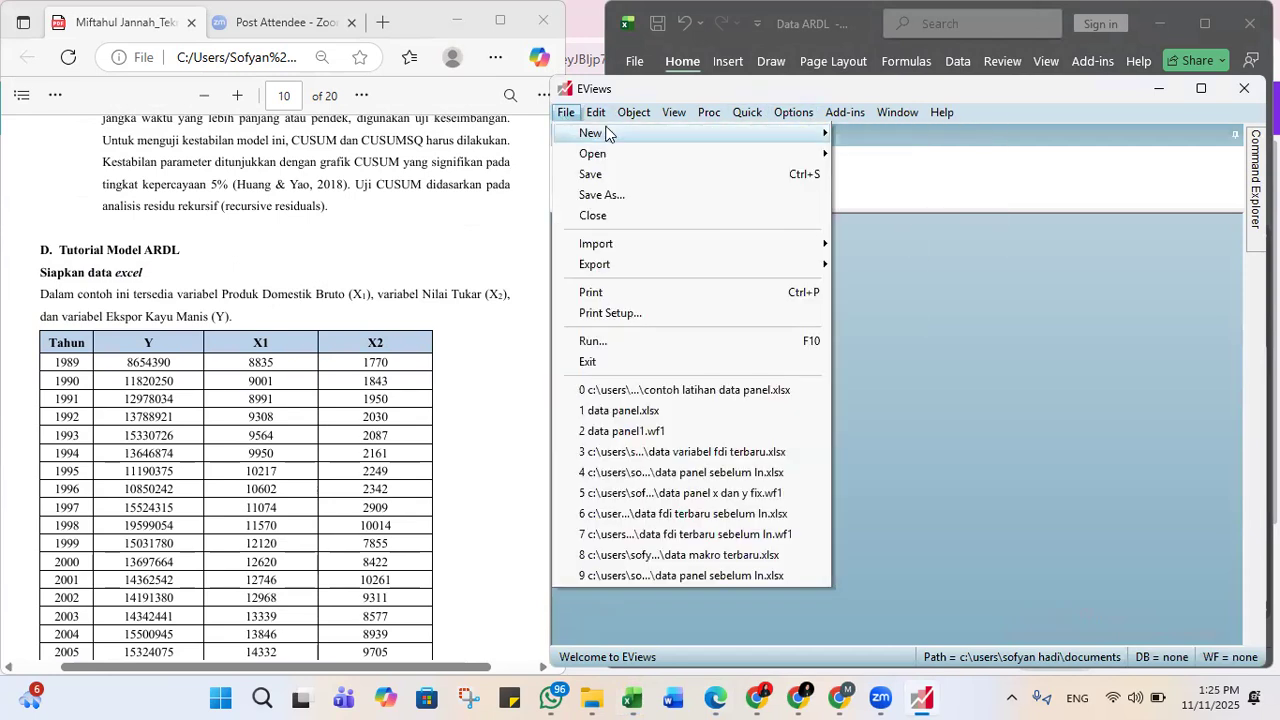
pyautogui.moveTo(733, 137)
pyautogui.click(860, 136)
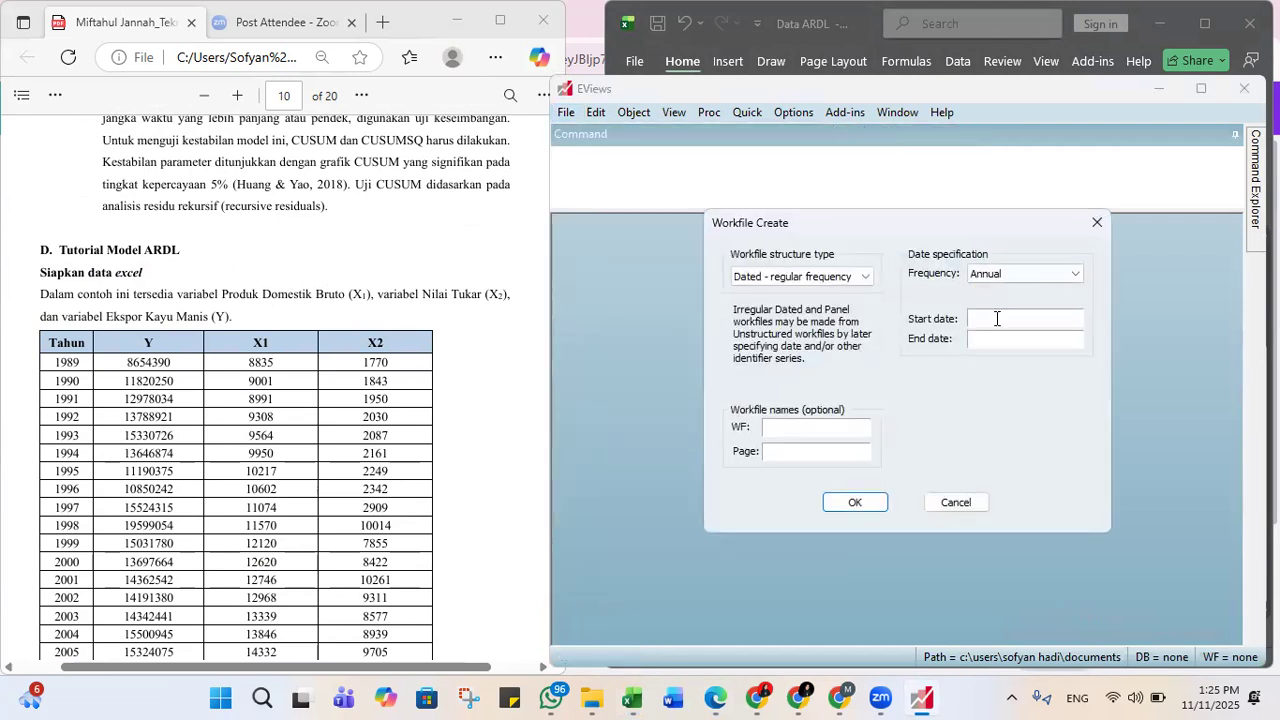
pyautogui.write('1989')
pyautogui.click(1008, 337)
pyautogui.write('2018')
pyautogui.click(1027, 270)
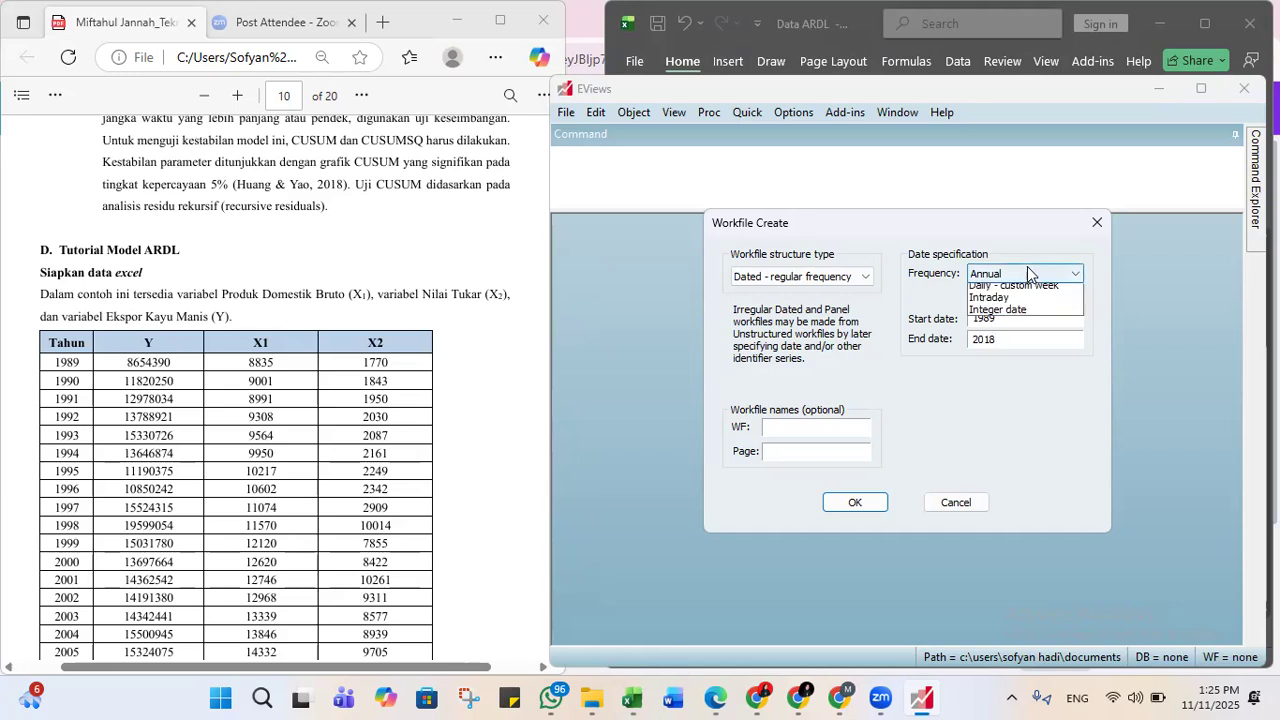
pyautogui.click(937, 378)
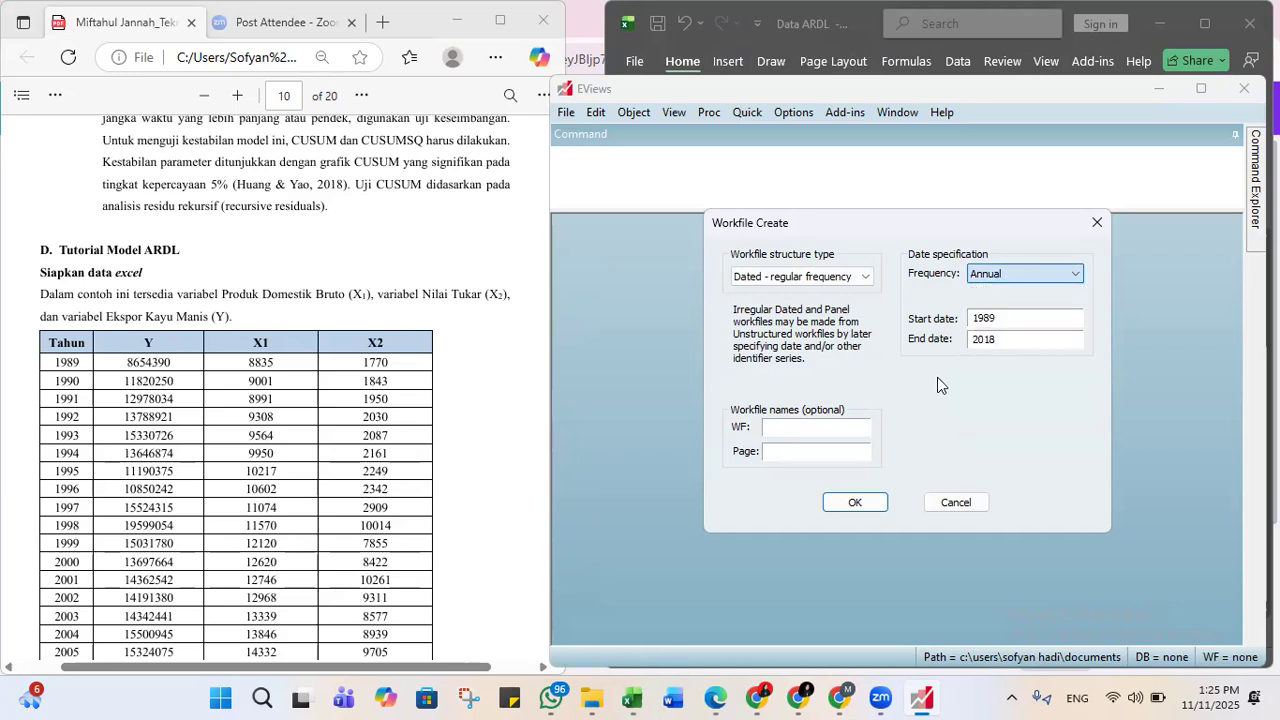
pyautogui.click(856, 503)
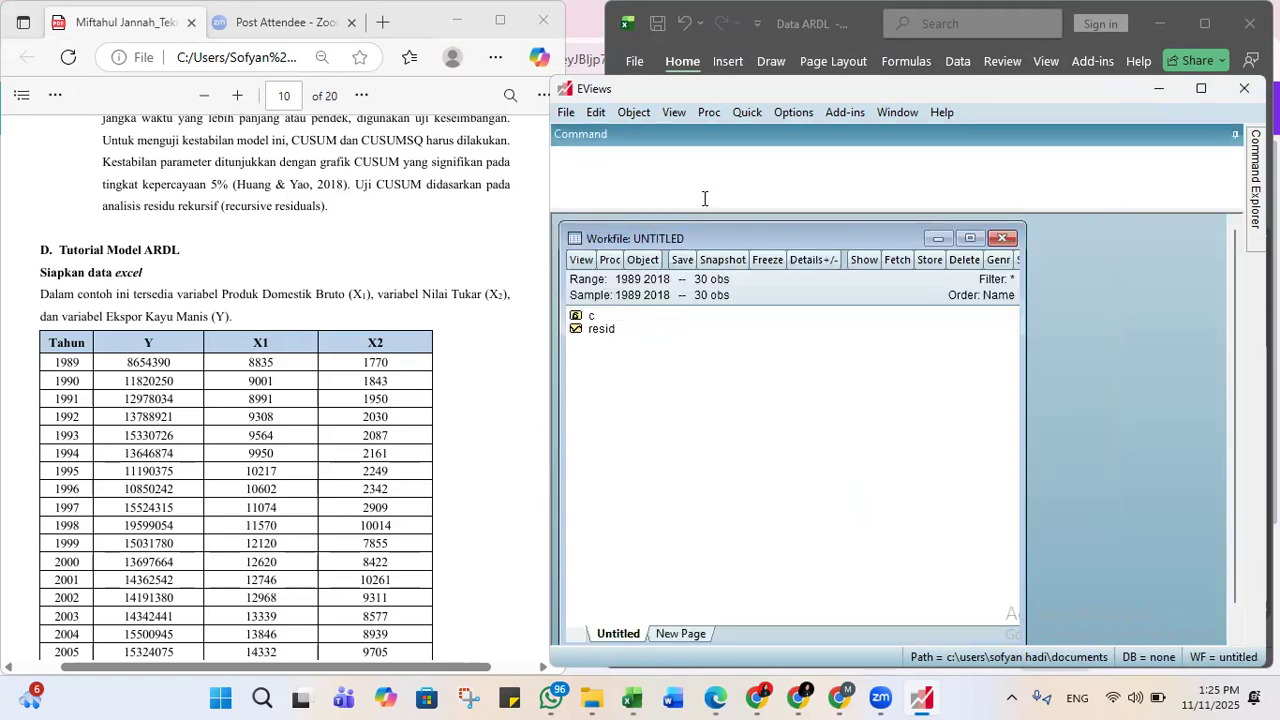
# - Find the manual data entry instructions in the PDF guide and open an empty group for editing series in the EViews workfile
pyautogui.scroll(-10, 430, 405)
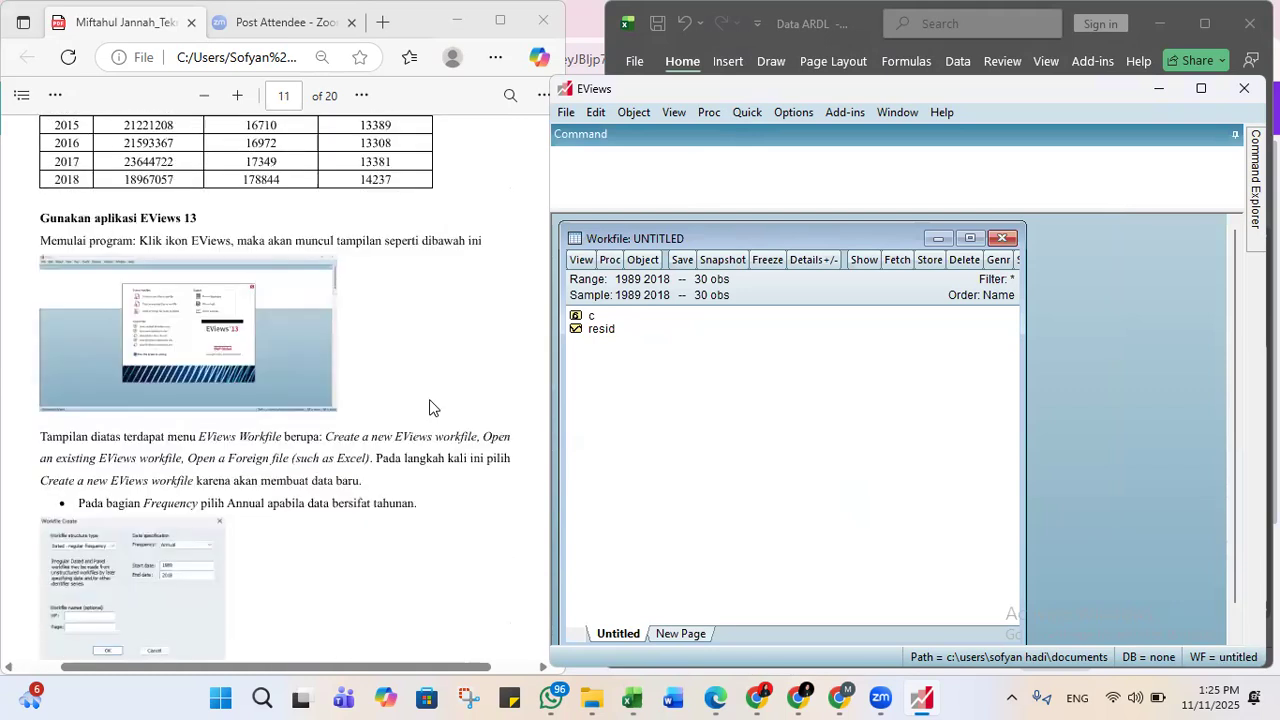
pyautogui.scroll(-8, 425, 400)
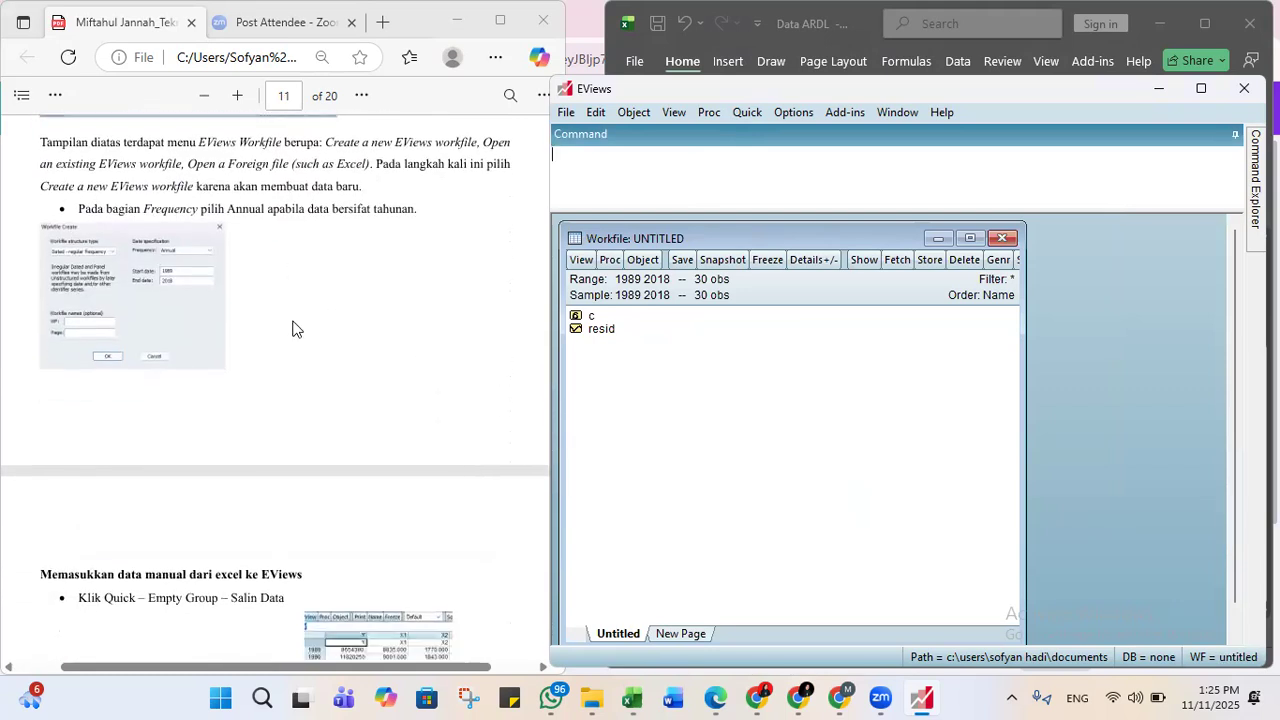
pyautogui.moveTo(42, 163); pyautogui.dragTo(318, 175)
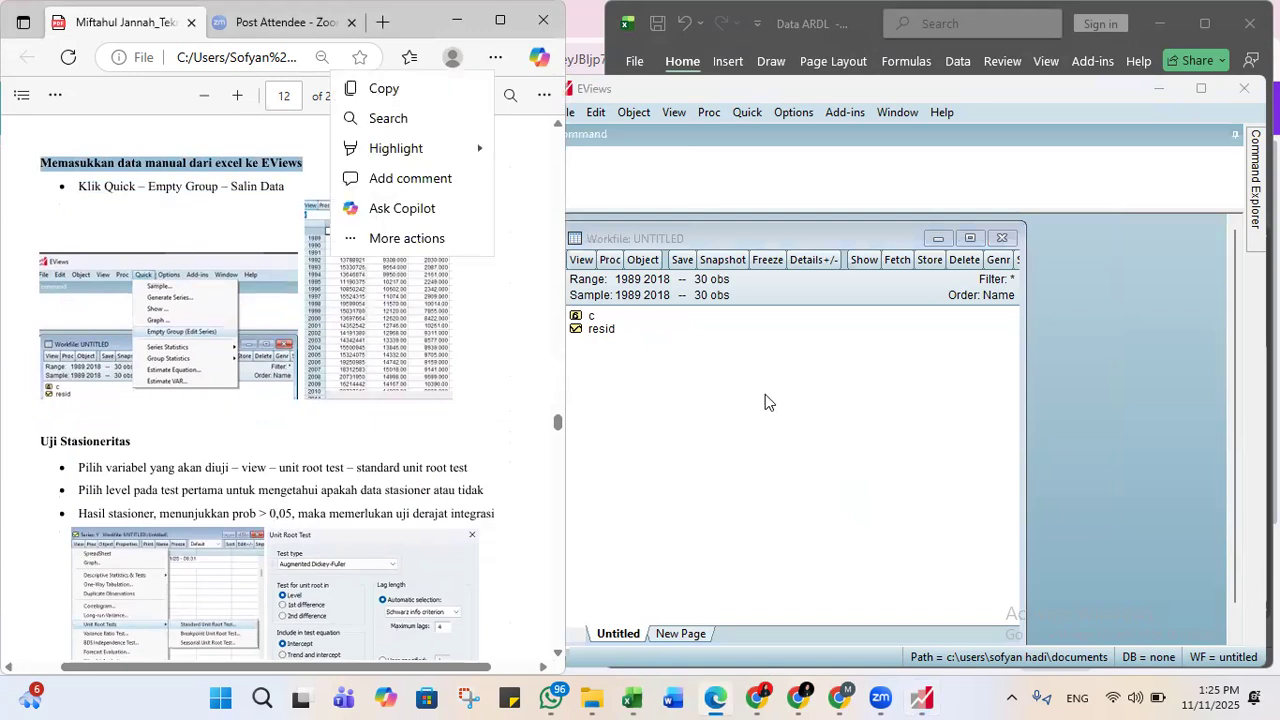
pyautogui.click(765, 394)
pyautogui.click(745, 113)
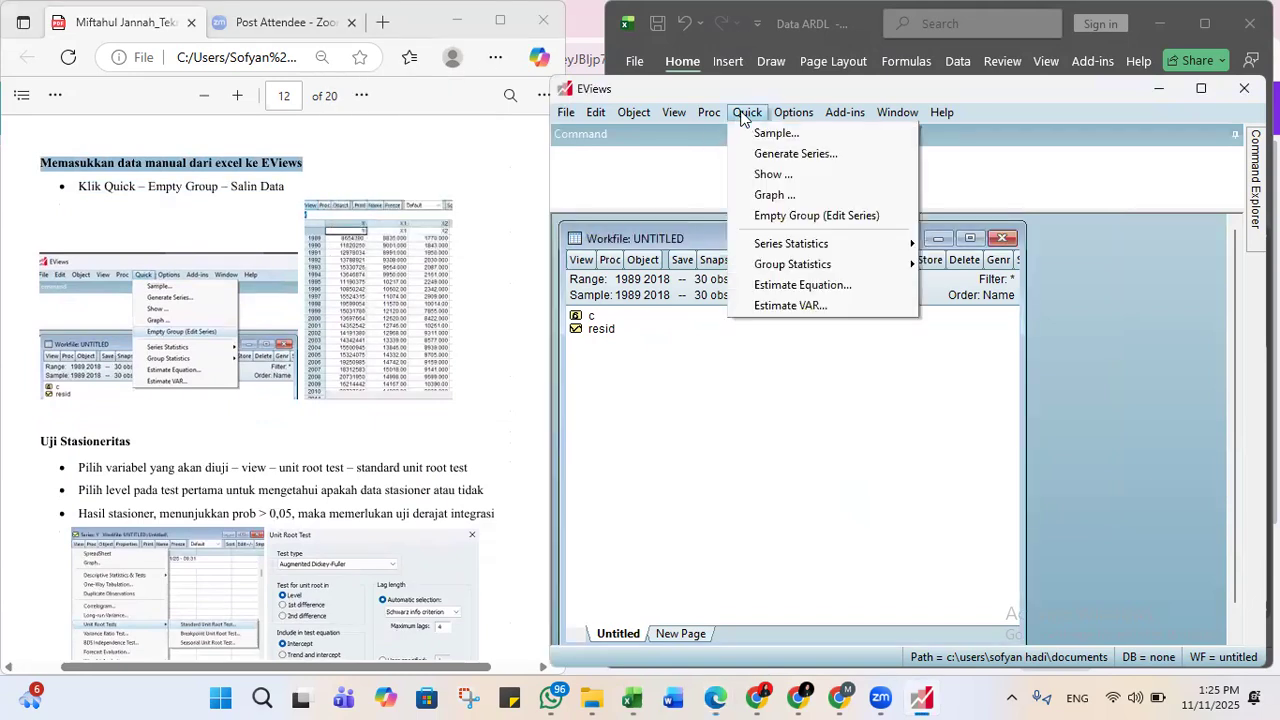
pyautogui.click(819, 217)
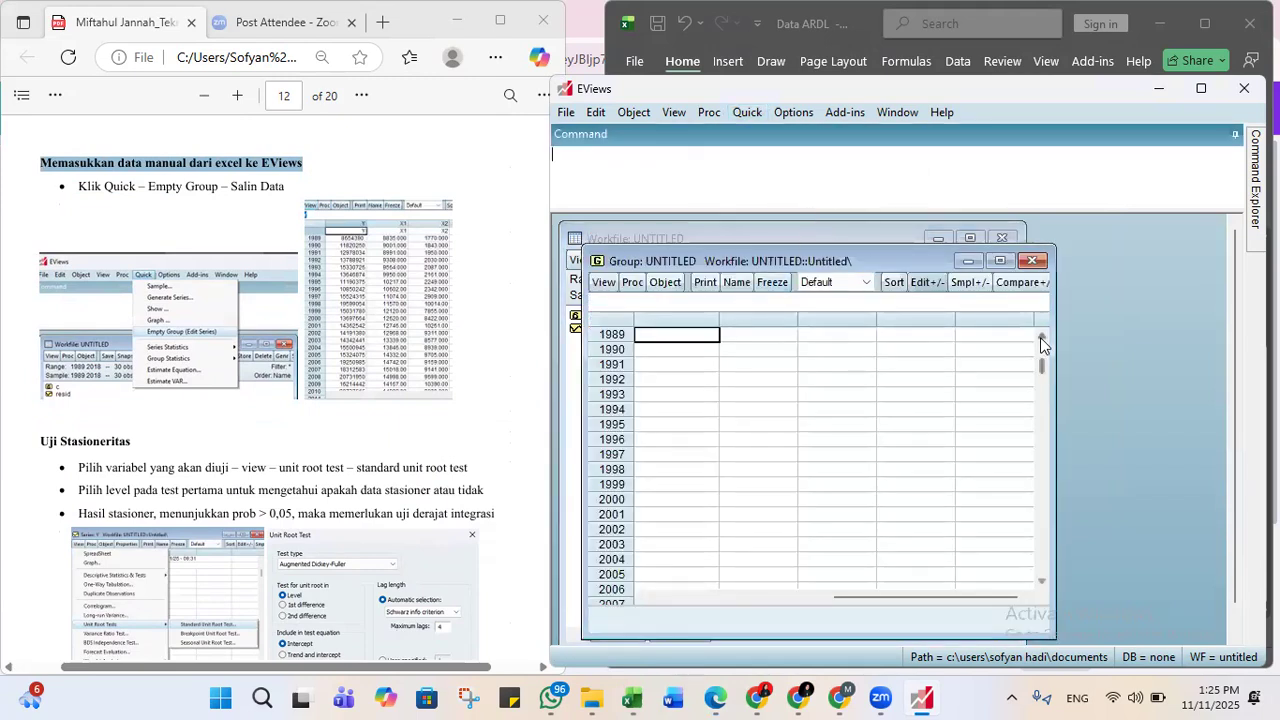
# - Paste the copied Y, X1 and X2 data into the empty group, starting at the series name row above 1989
pyautogui.moveTo(1043, 367); pyautogui.dragTo(1044, 341)
pyautogui.click(675, 335)
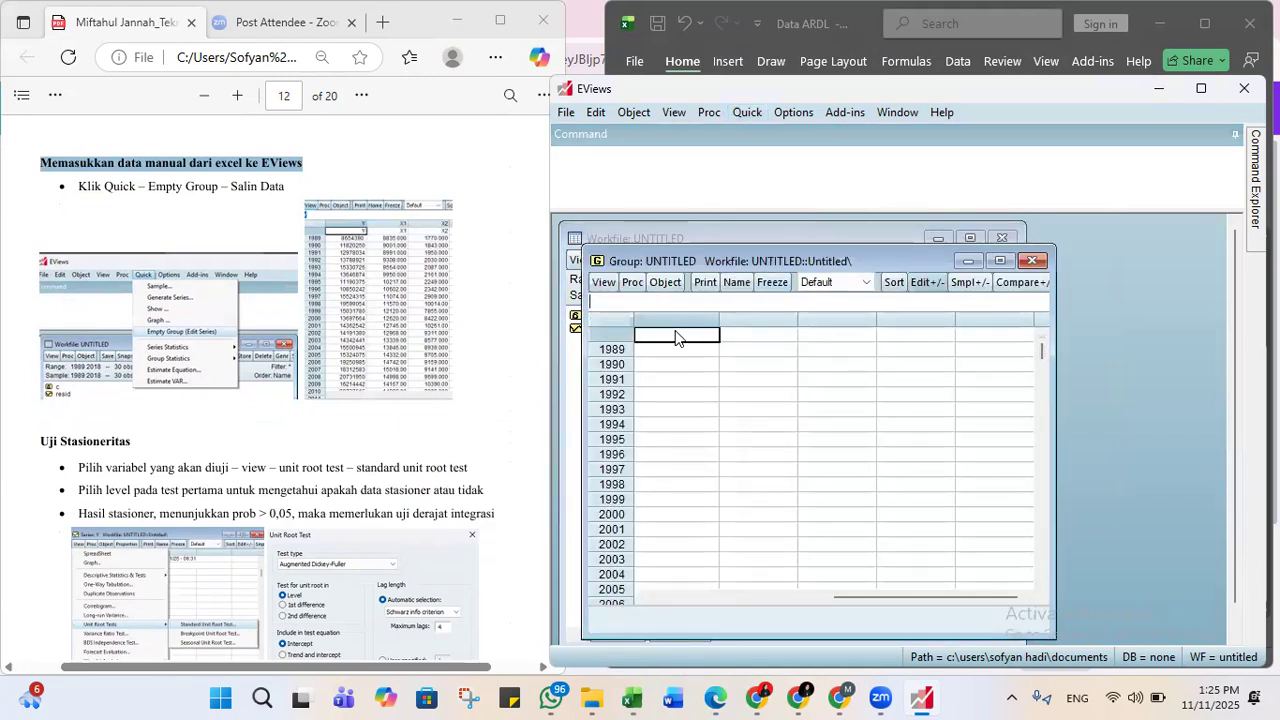
pyautogui.hotkey('ctrl', 'v')
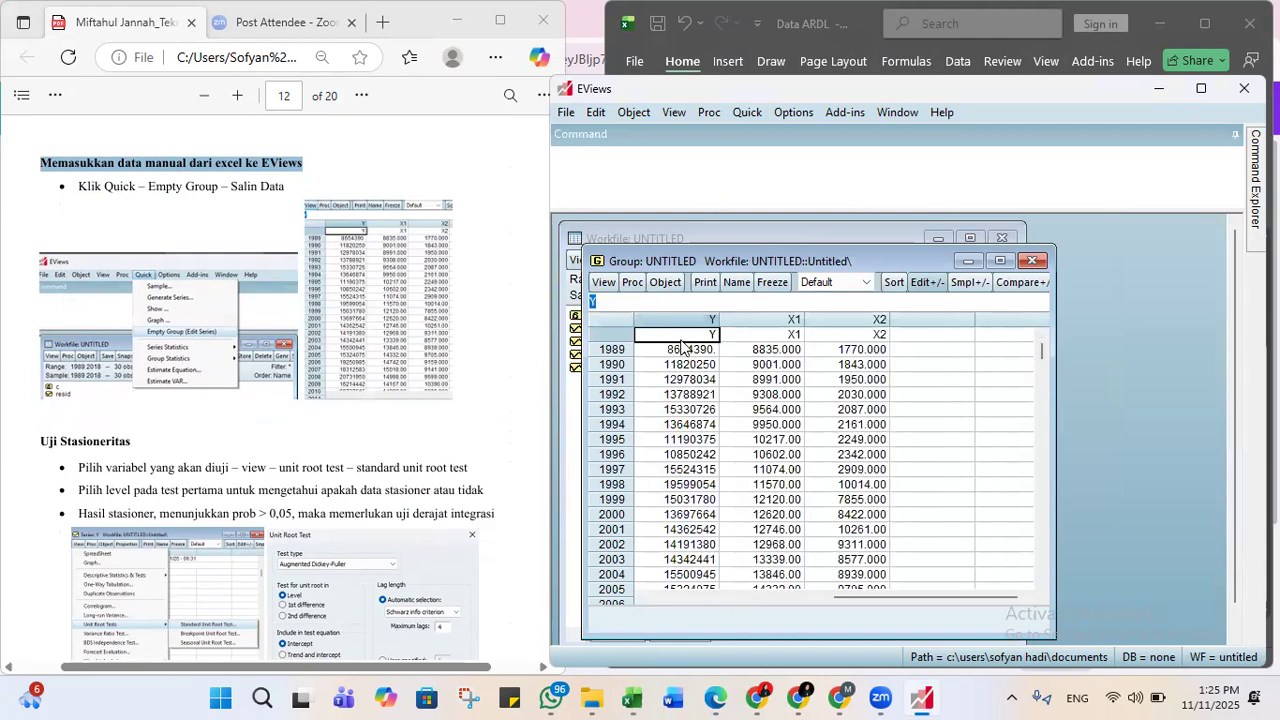
pyautogui.click(680, 380)
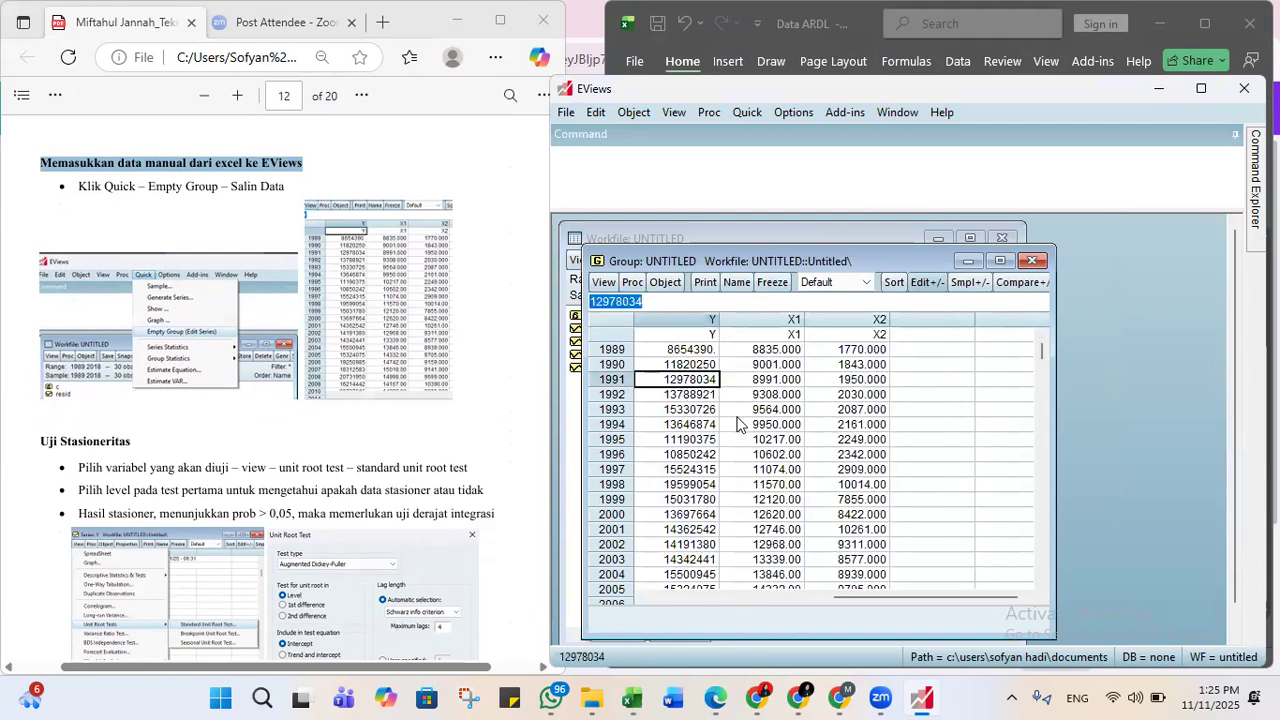
pyautogui.click(636, 352)
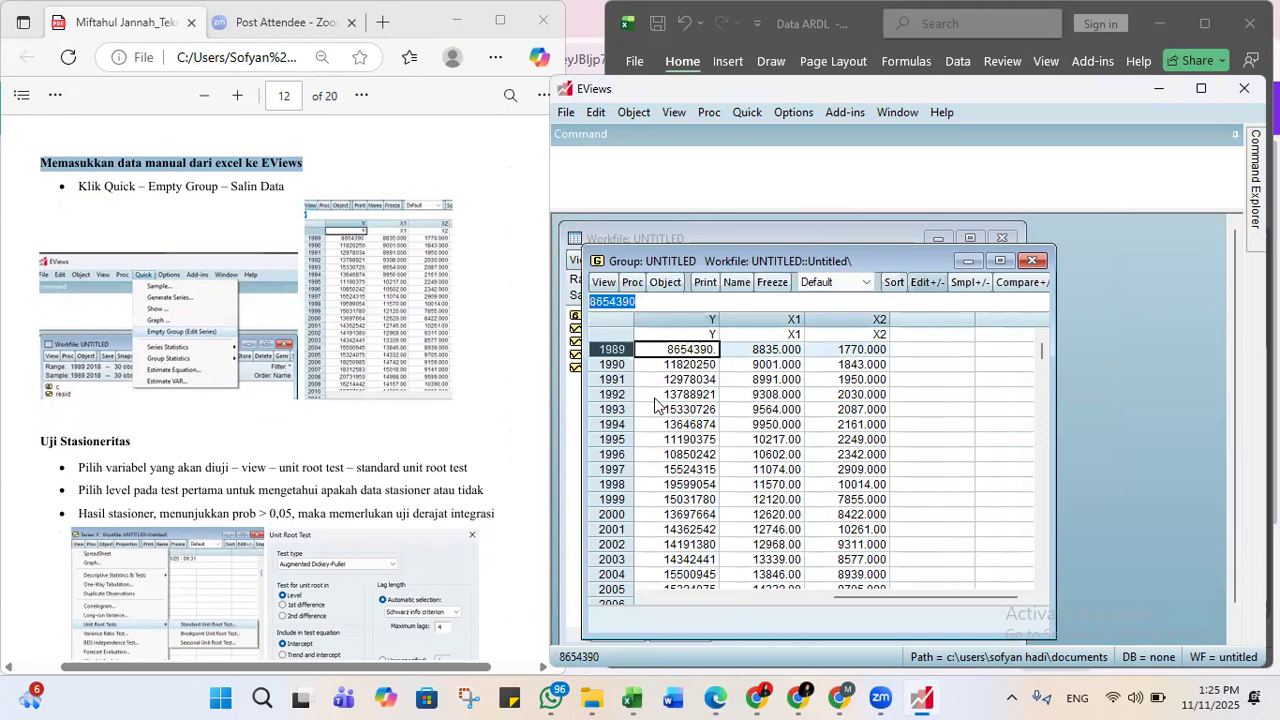
# - Check the pasted Y, X1 and X2 values across all years and minimize the untitled group window
pyautogui.scroll(-1, 660, 470)
pyautogui.scroll(-13, 660, 483)
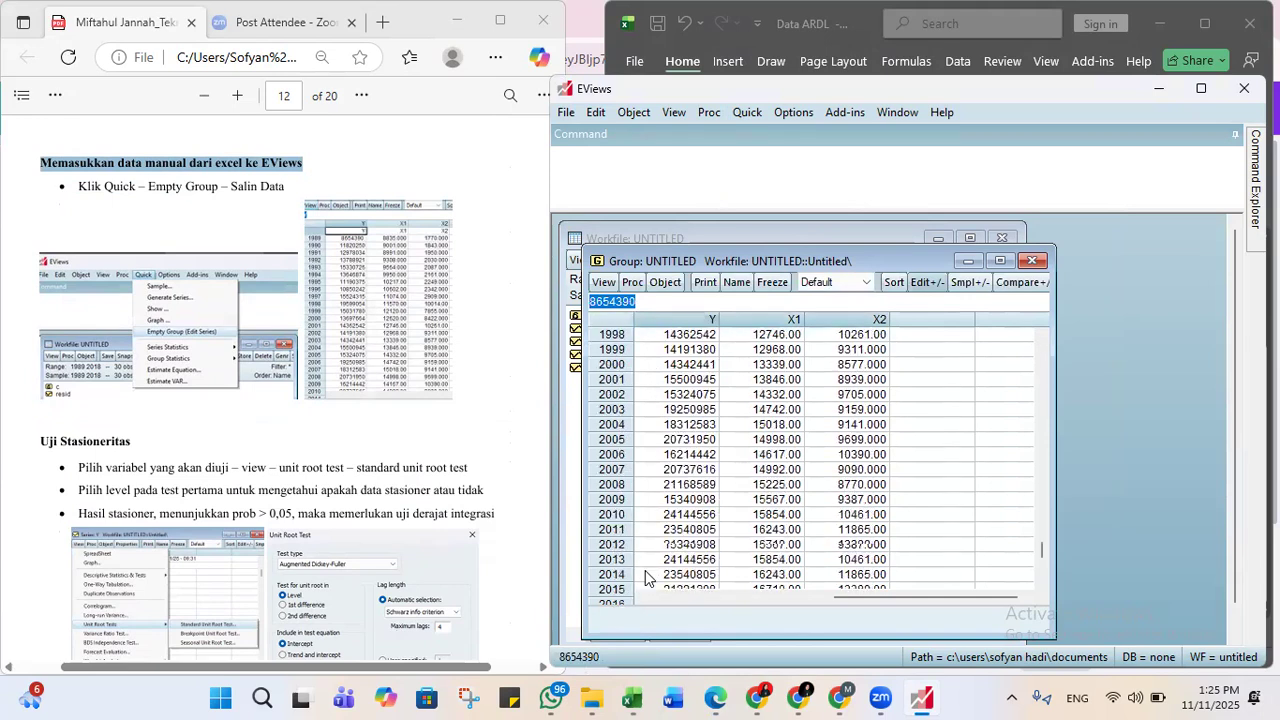
pyautogui.scroll(13, 641, 577)
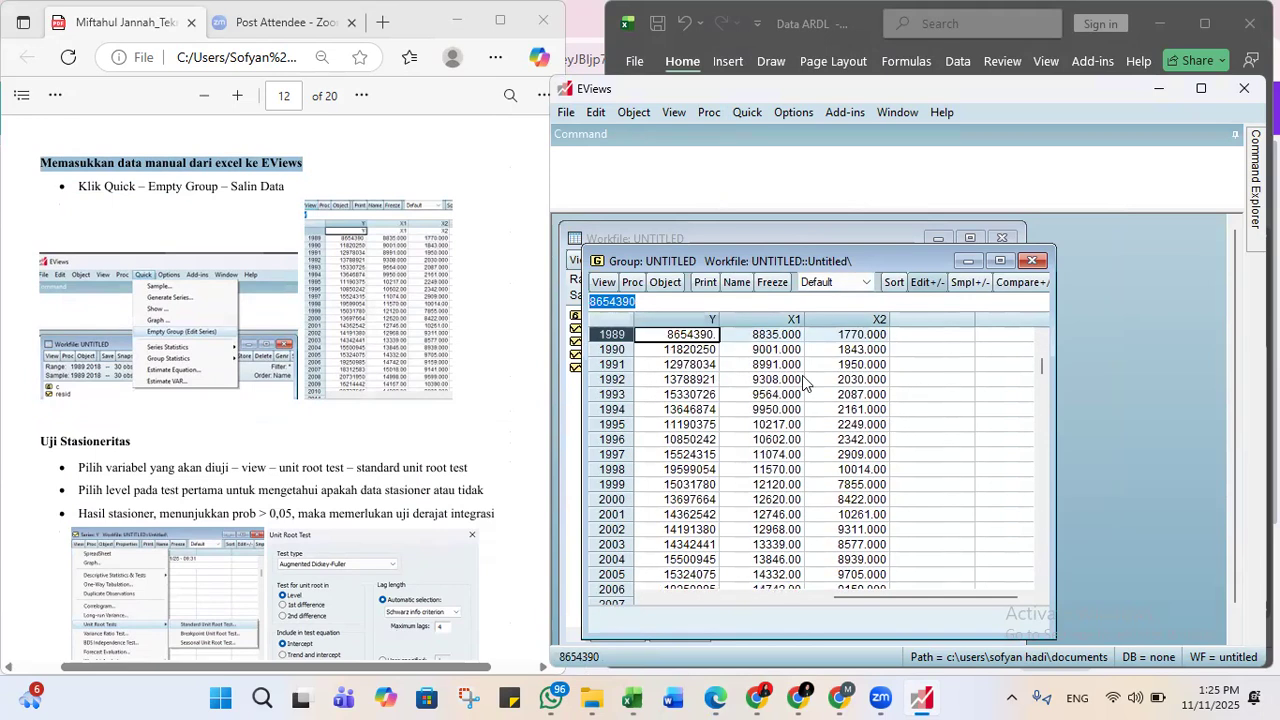
pyautogui.click(969, 263)
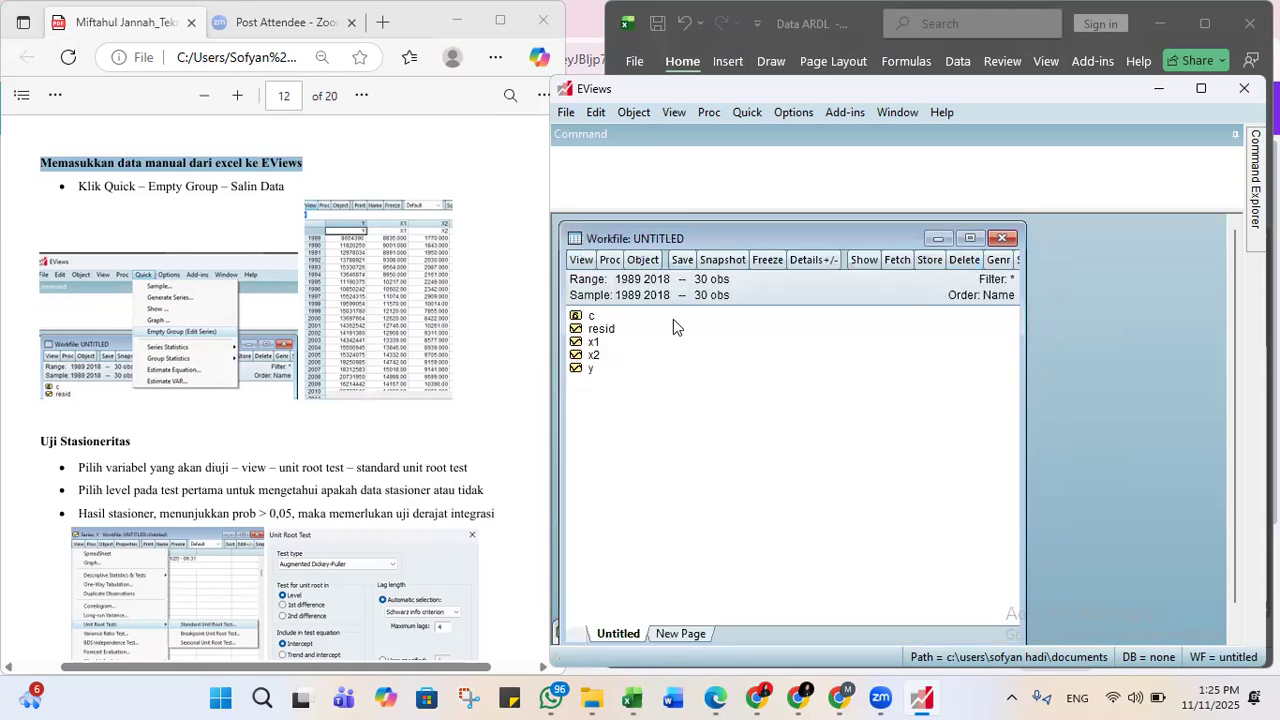
# - Find the Uji Stasioneritas section in the PDF guide and run a standard Augmented Dickey-Fuller unit root test on Y at level with intercept
pyautogui.scroll(-4, 186, 424)
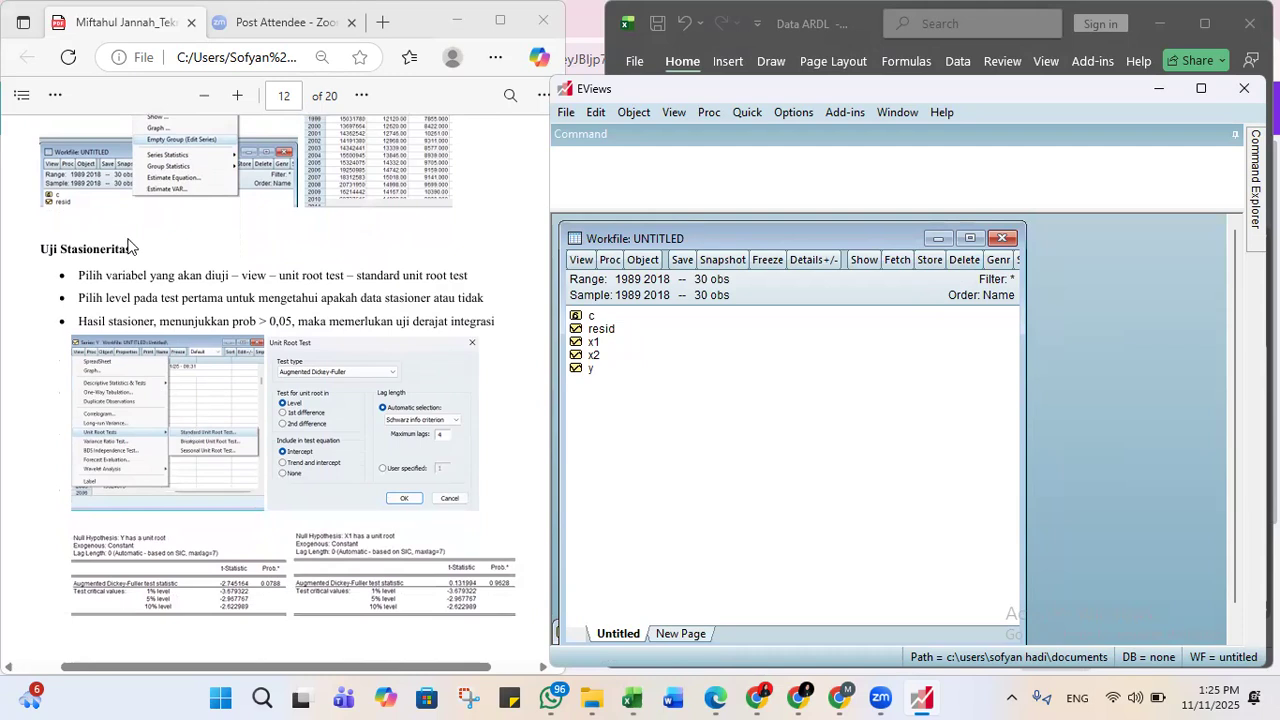
pyautogui.click(33, 249)
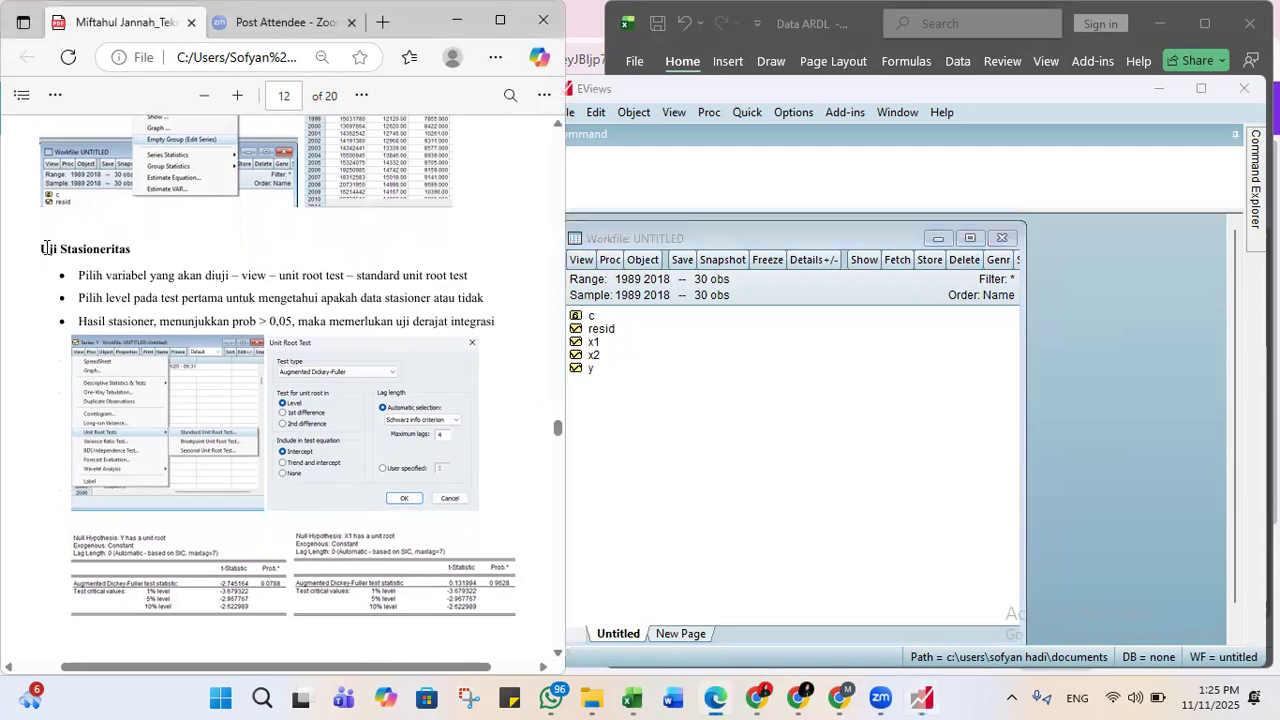
pyautogui.moveTo(40, 248); pyautogui.dragTo(136, 245)
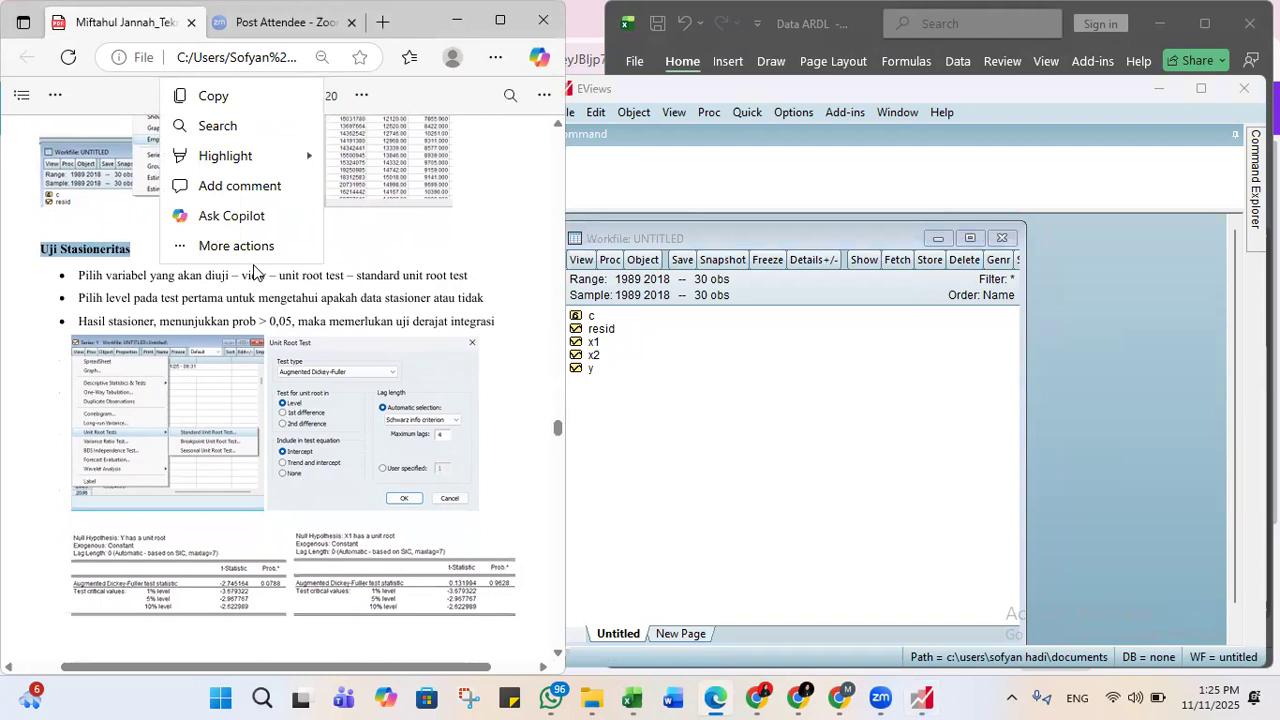
pyautogui.click(398, 264)
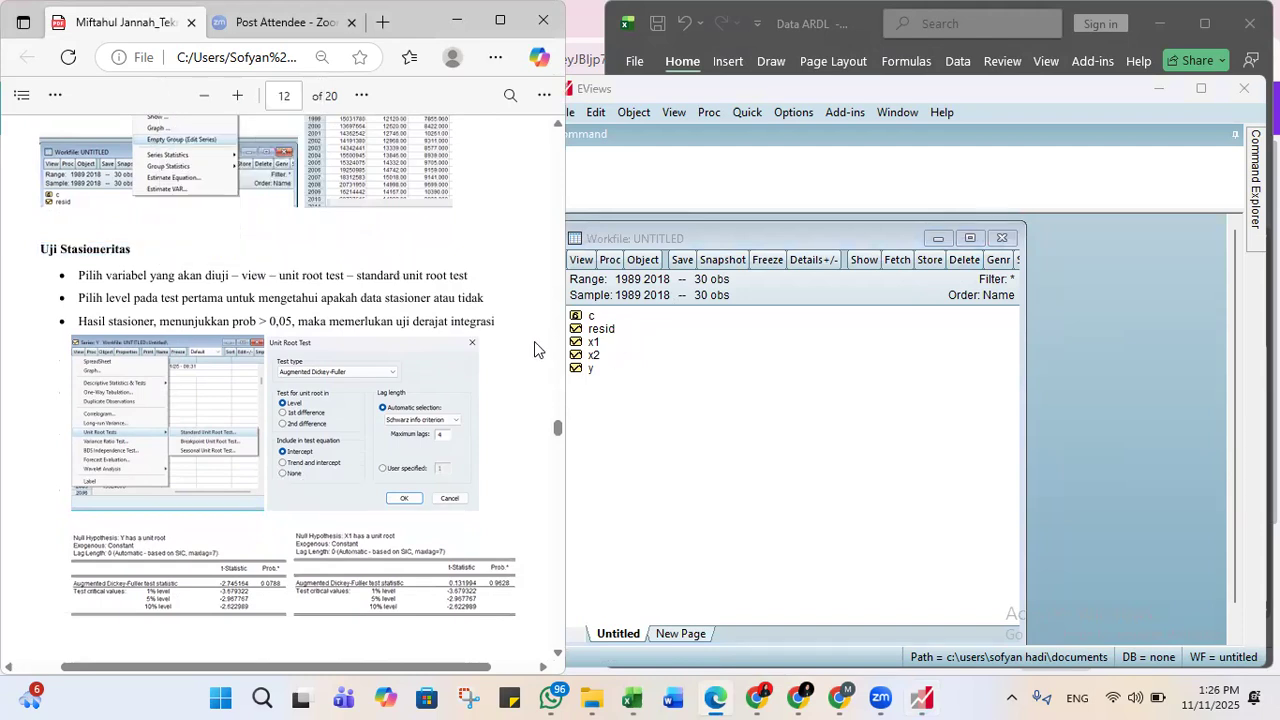
pyautogui.click(588, 369)
pyautogui.doubleClick(588, 369)
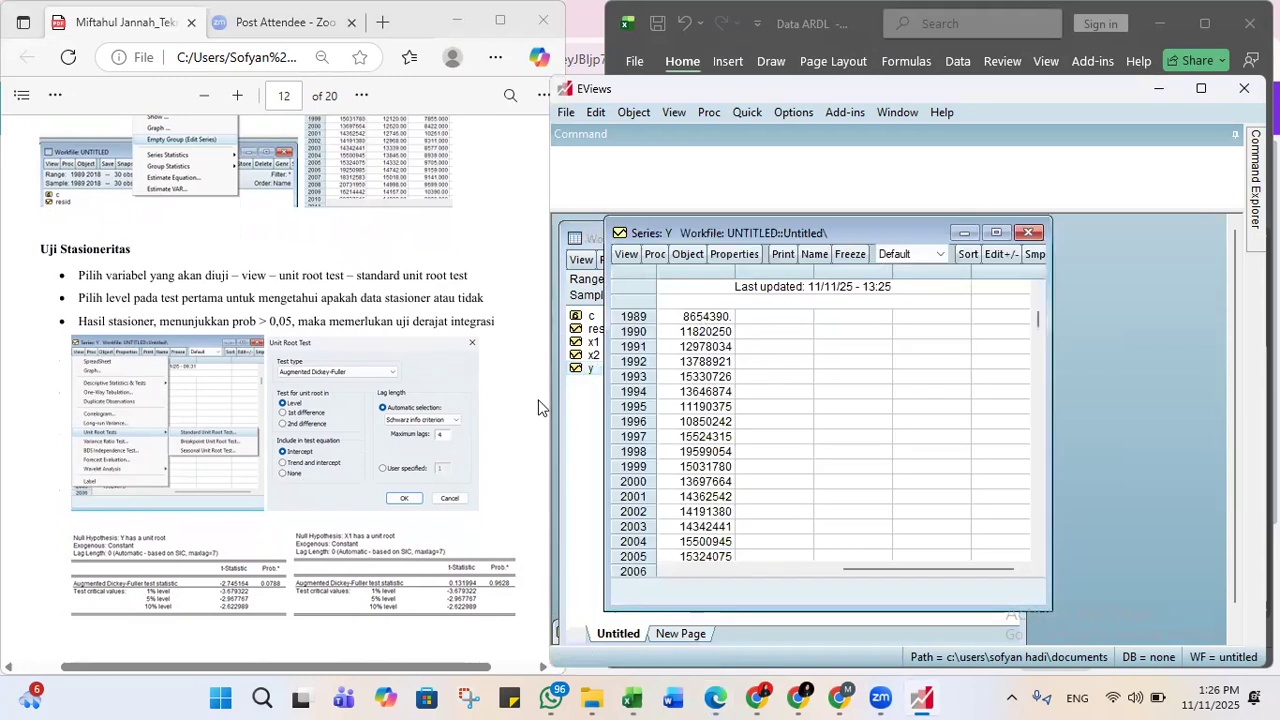
pyautogui.click(624, 254)
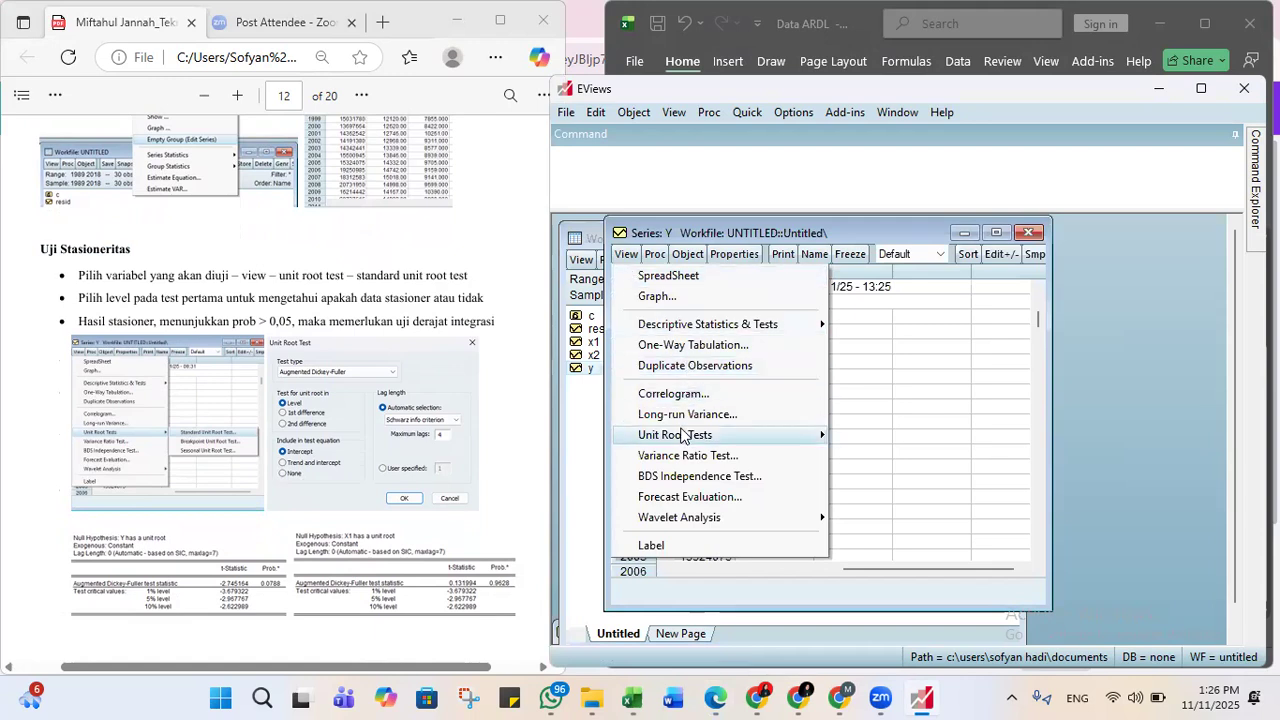
pyautogui.moveTo(722, 432)
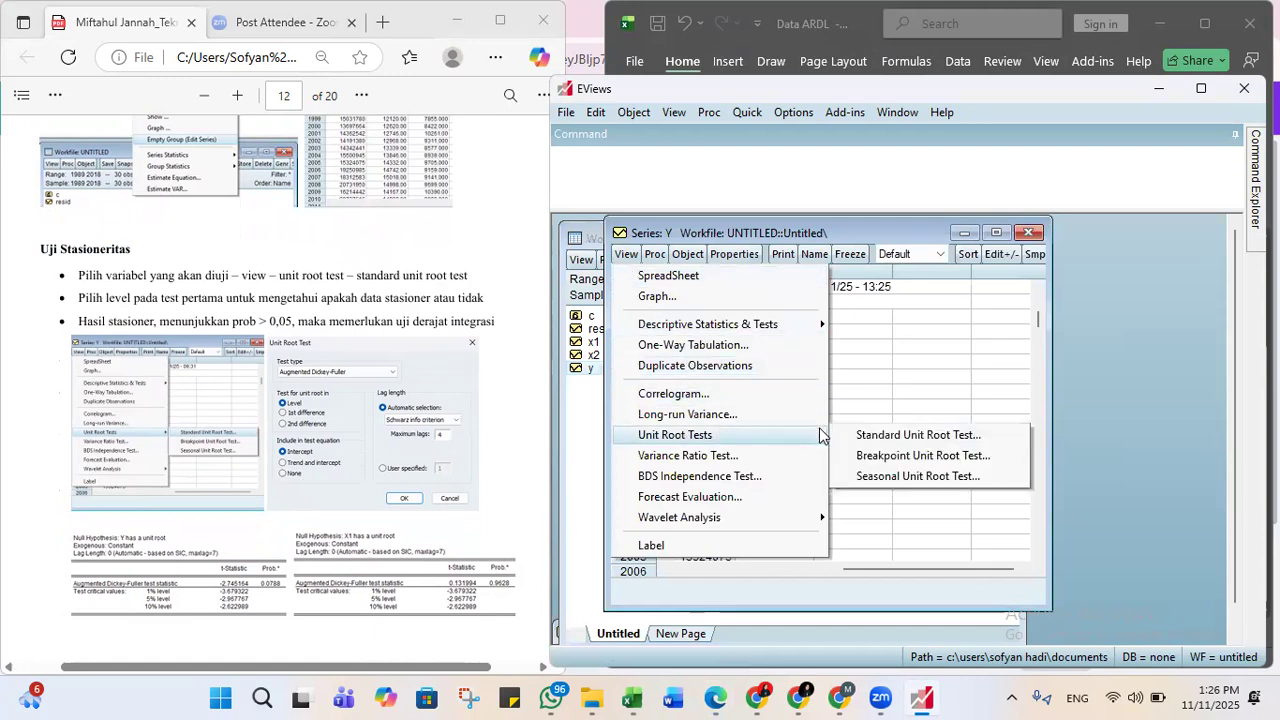
pyautogui.click(995, 443)
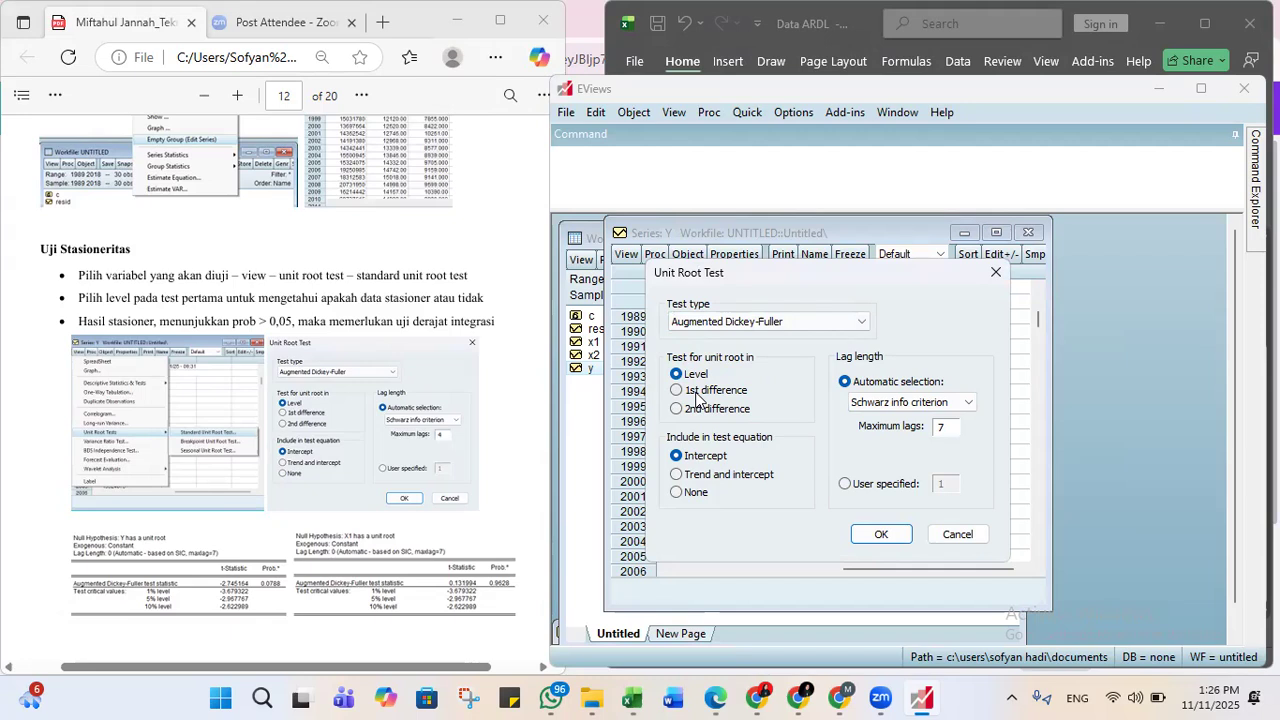
pyautogui.click(870, 532)
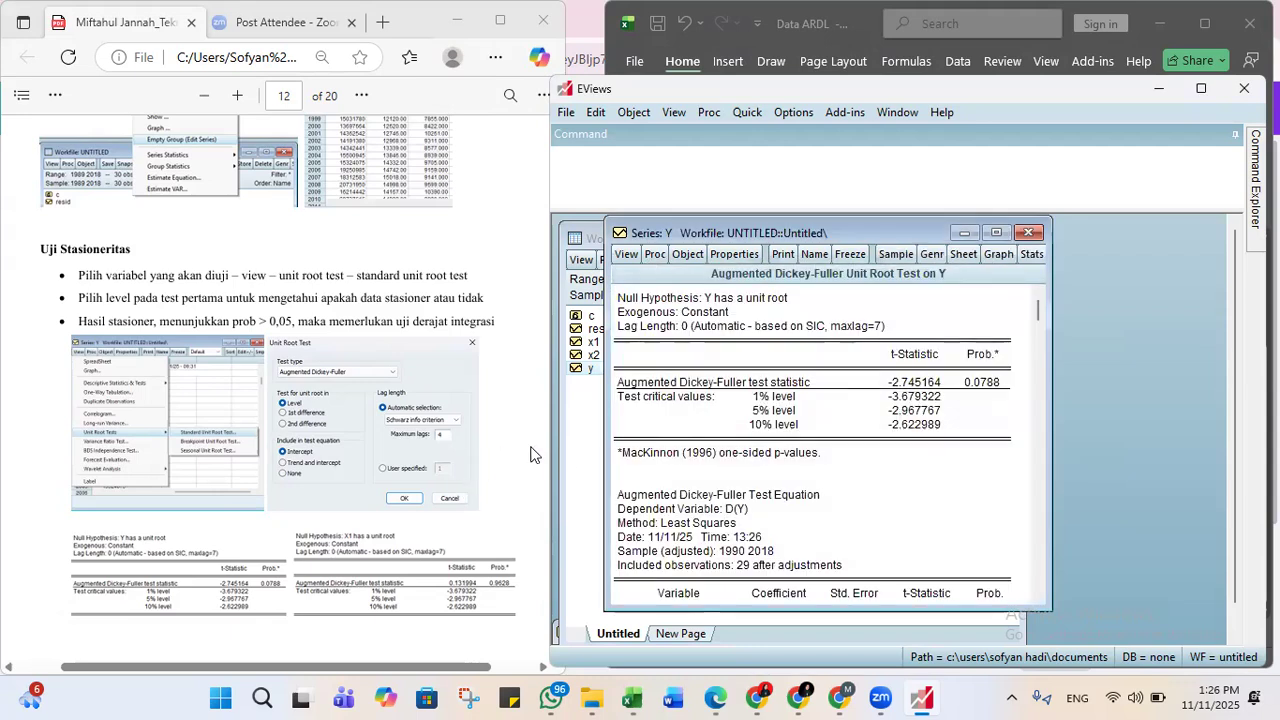
pyautogui.scroll(-1, 531, 454)
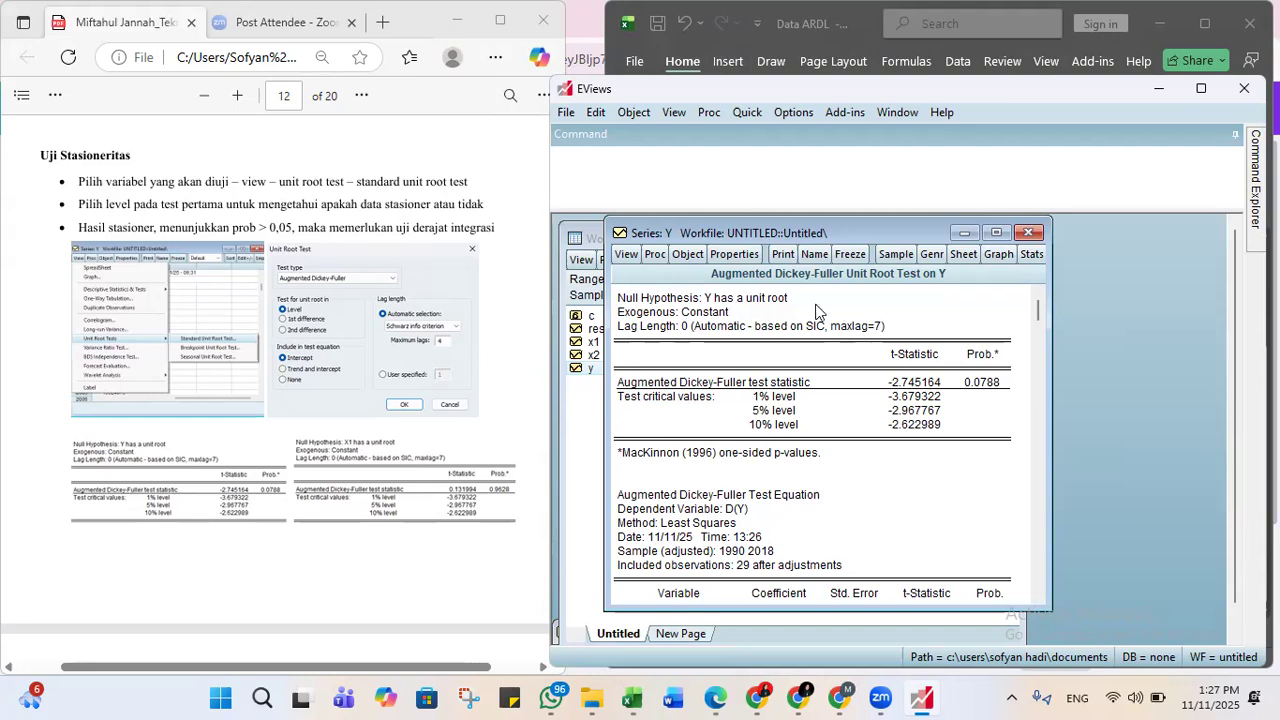
# - Run the Augmented Dickey-Fuller test on Y in 1st difference, check its t-statistic and probability, and minimize the series window
pyautogui.click(627, 255)
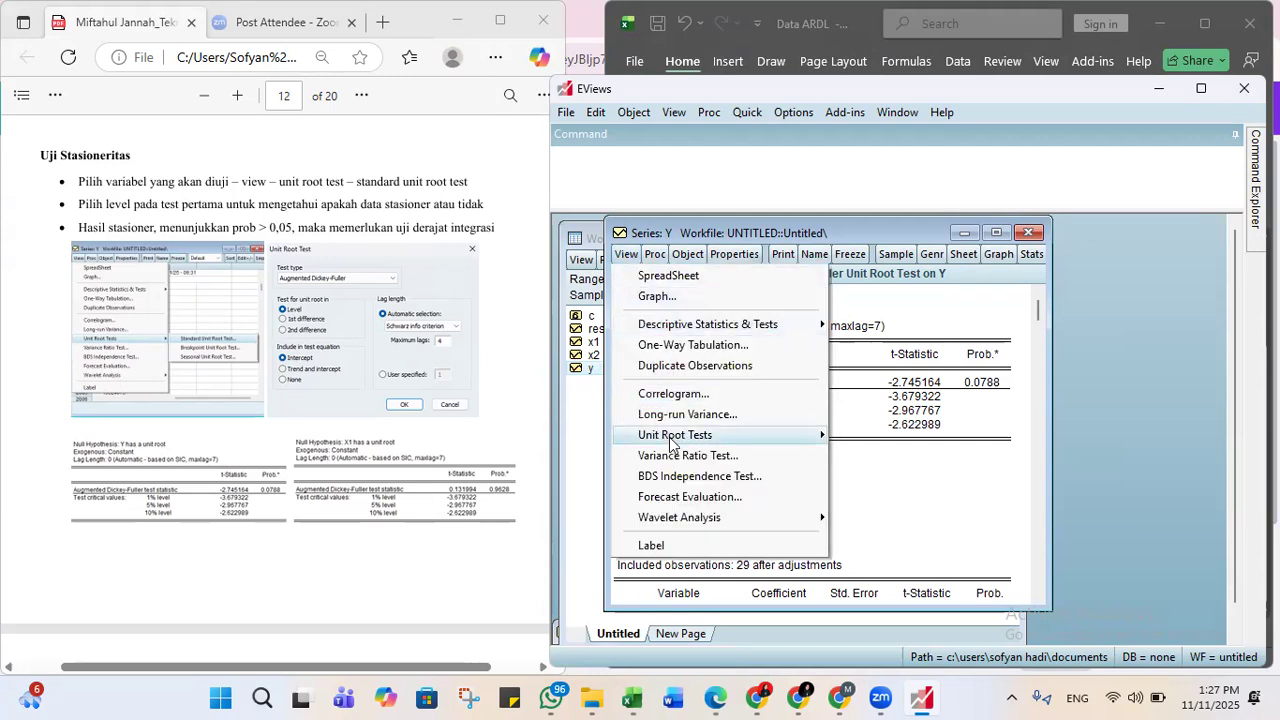
pyautogui.moveTo(690, 440)
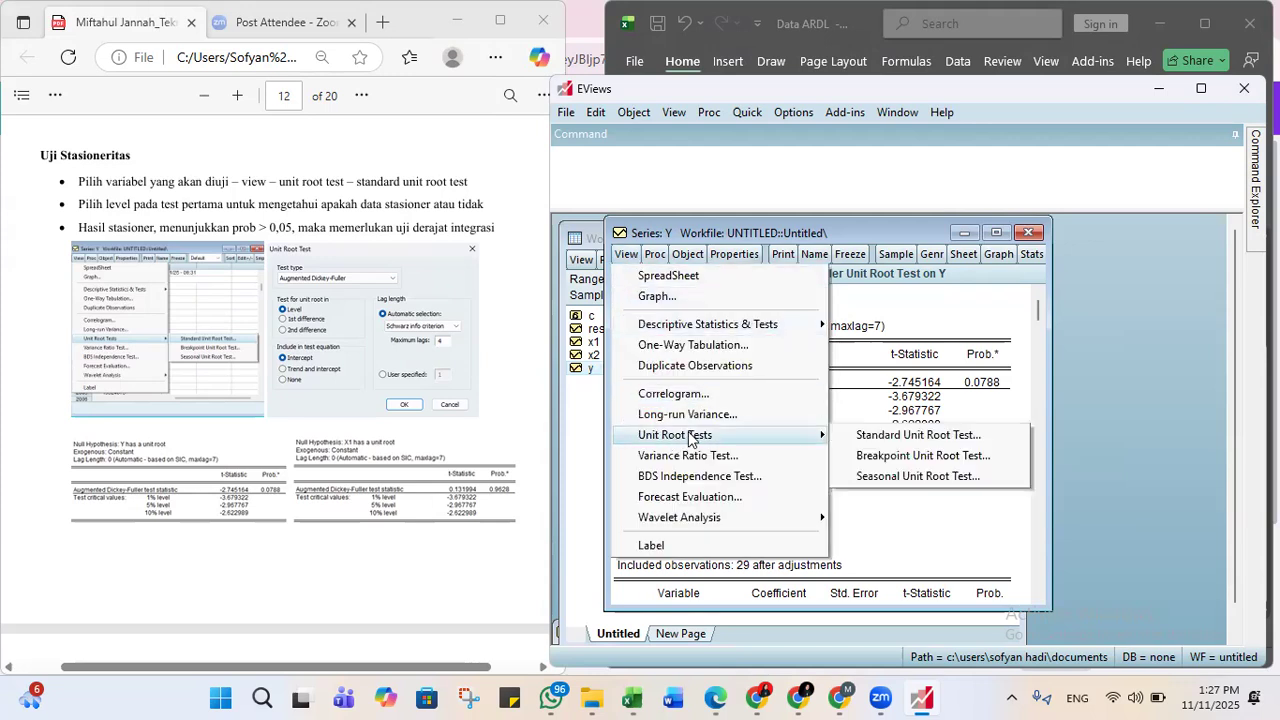
pyautogui.click(882, 436)
pyautogui.click(686, 392)
pyautogui.click(878, 537)
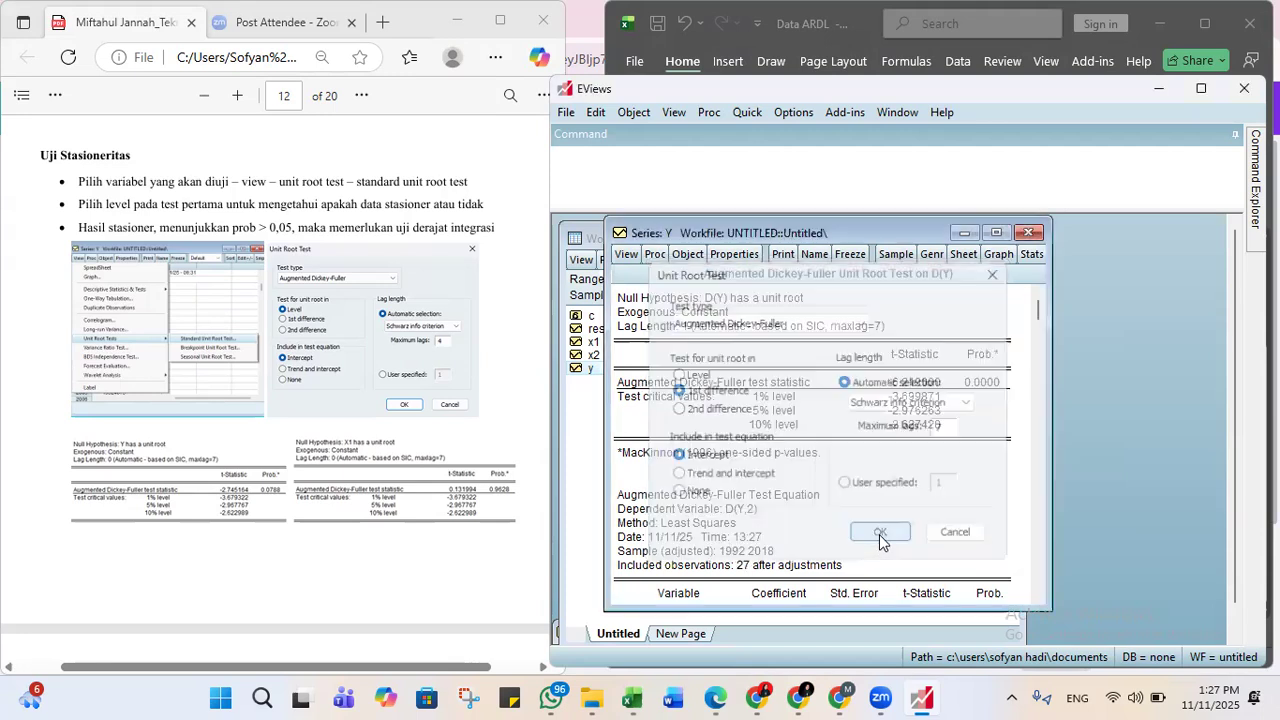
pyautogui.click(925, 384)
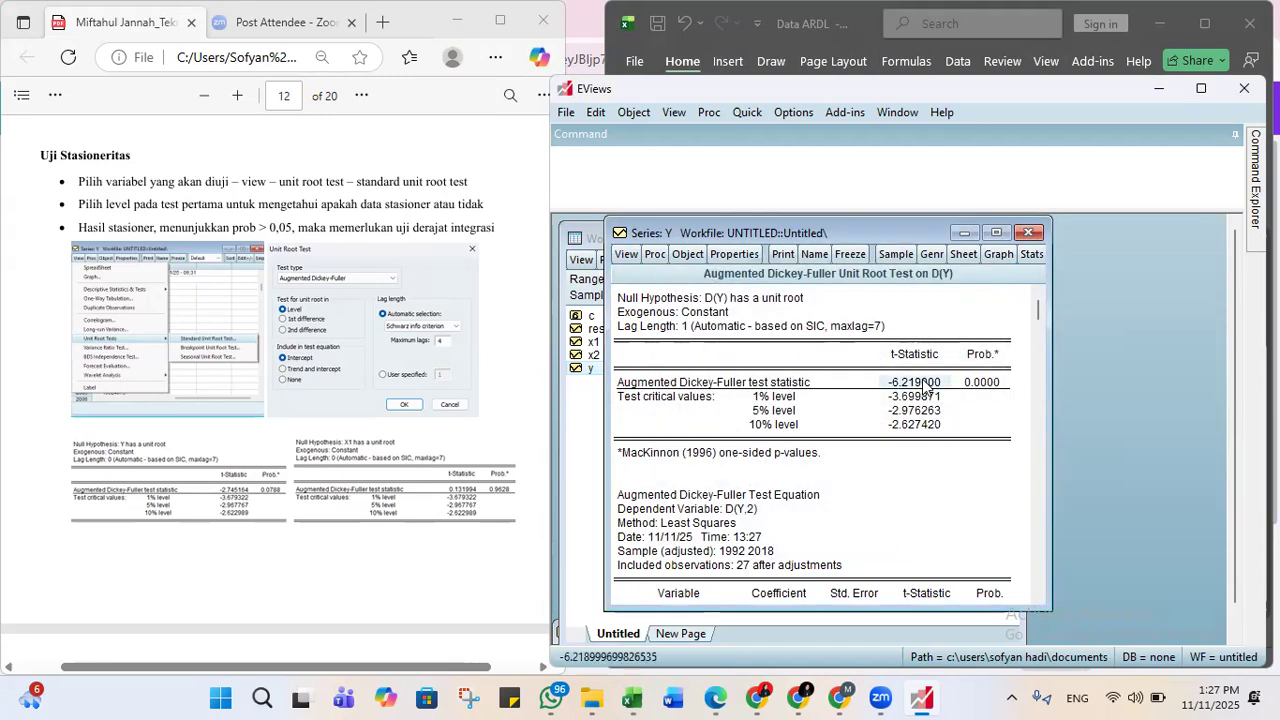
pyautogui.click(975, 382)
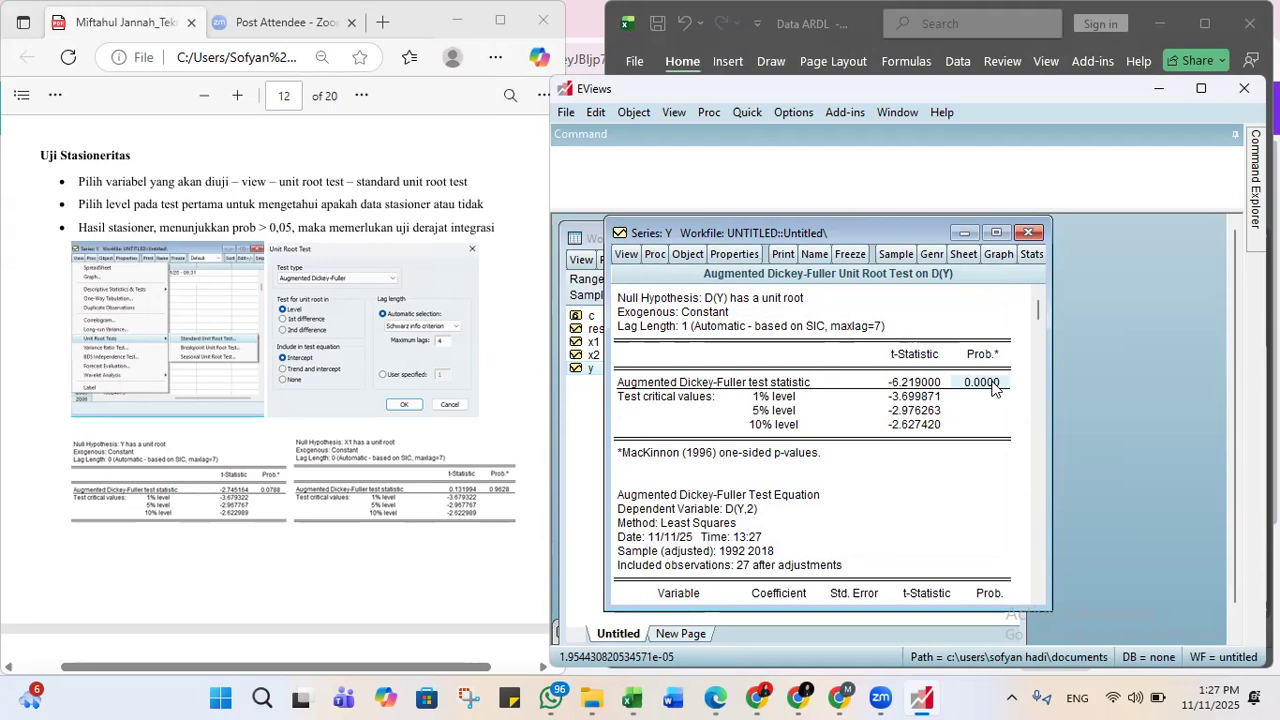
pyautogui.click(964, 233)
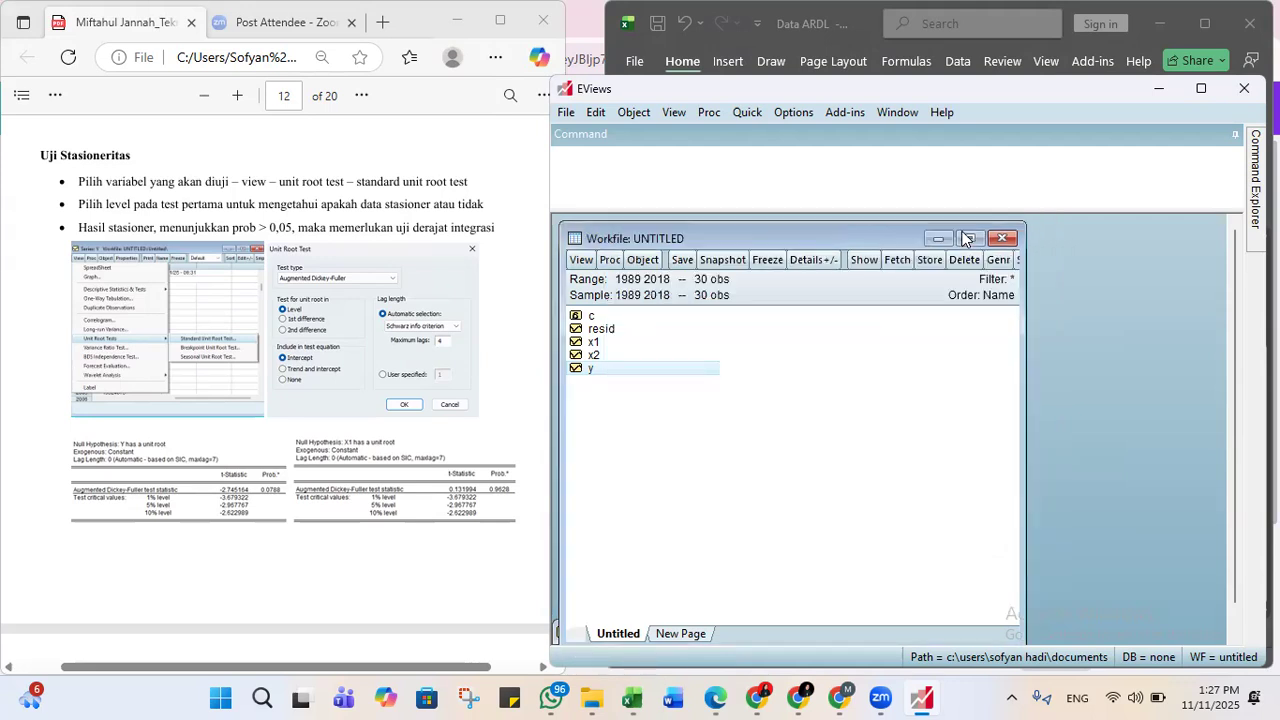
# - Open series X1 and run a standard Augmented Dickey-Fuller unit root test at level with intercept
pyautogui.doubleClick(600, 345)
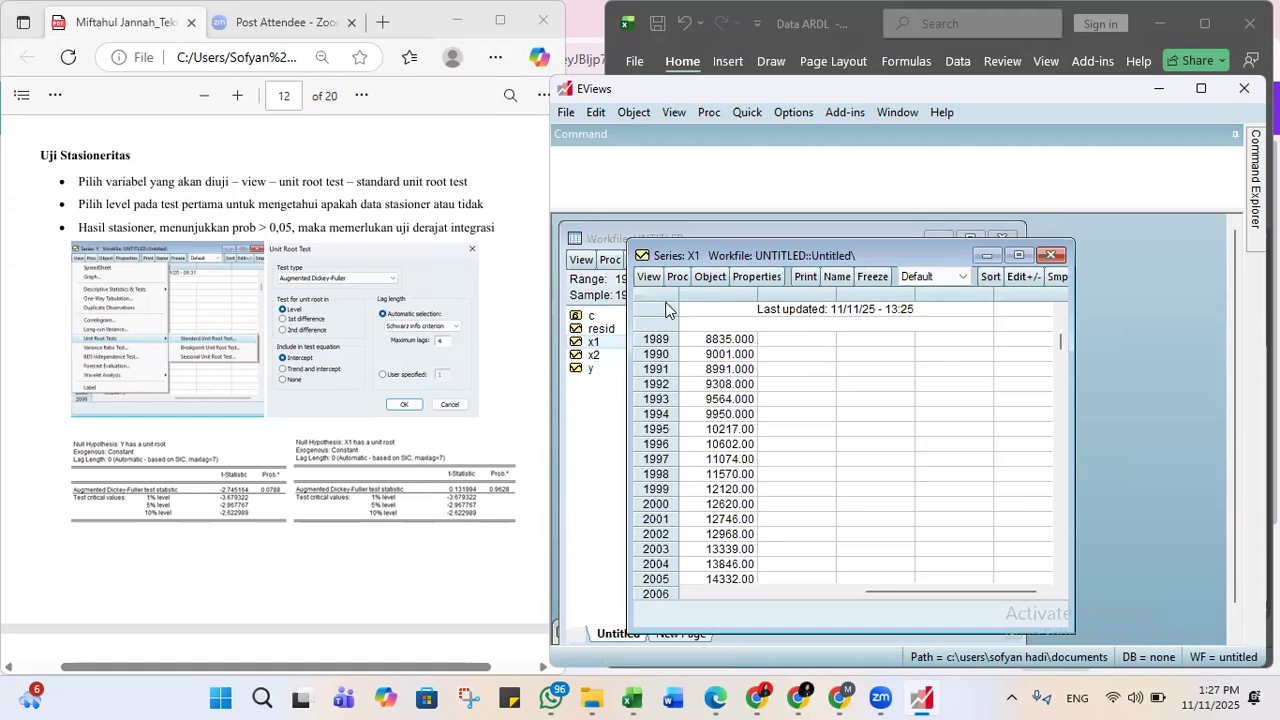
pyautogui.click(648, 277)
pyautogui.moveTo(799, 458)
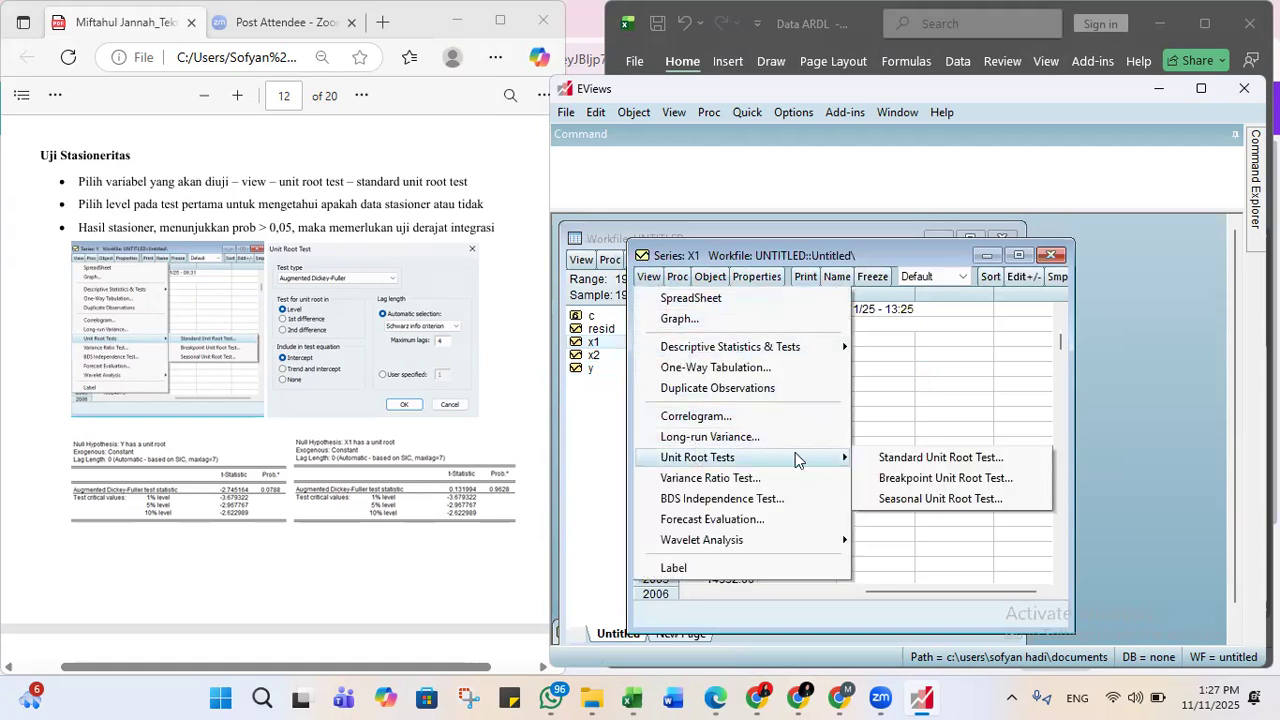
pyautogui.click(885, 463)
pyautogui.click(719, 397)
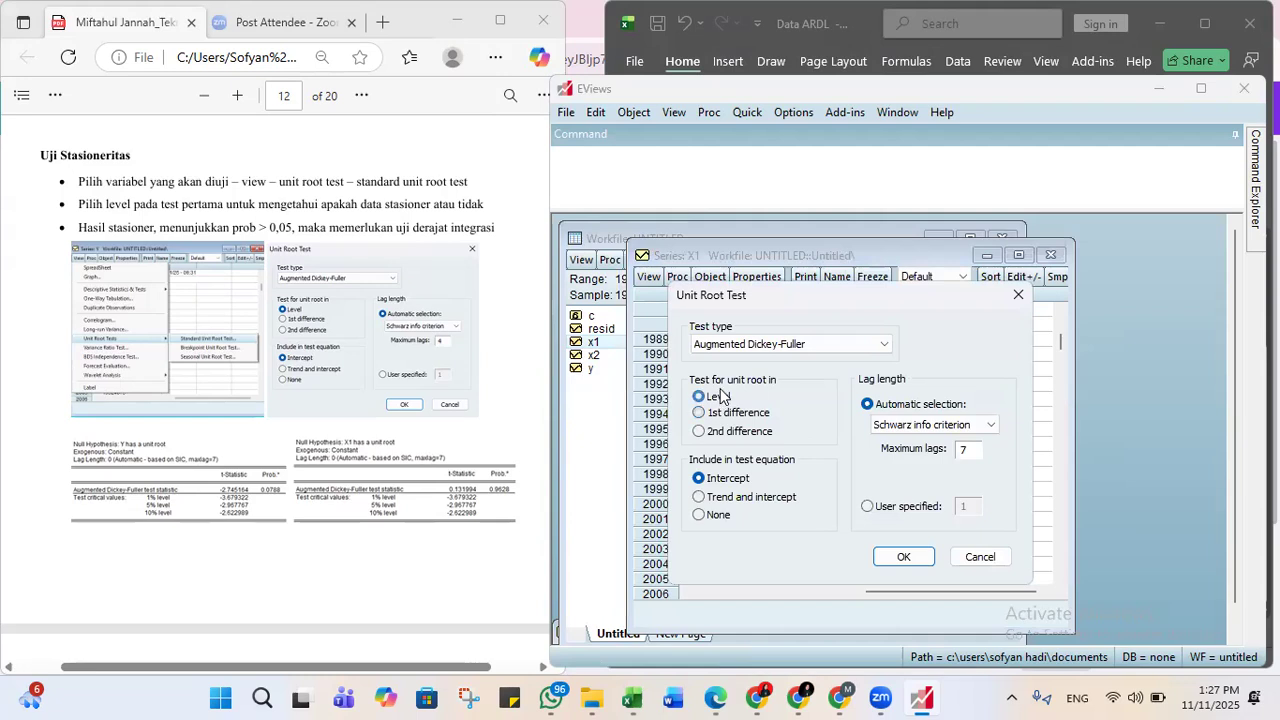
pyautogui.click(903, 557)
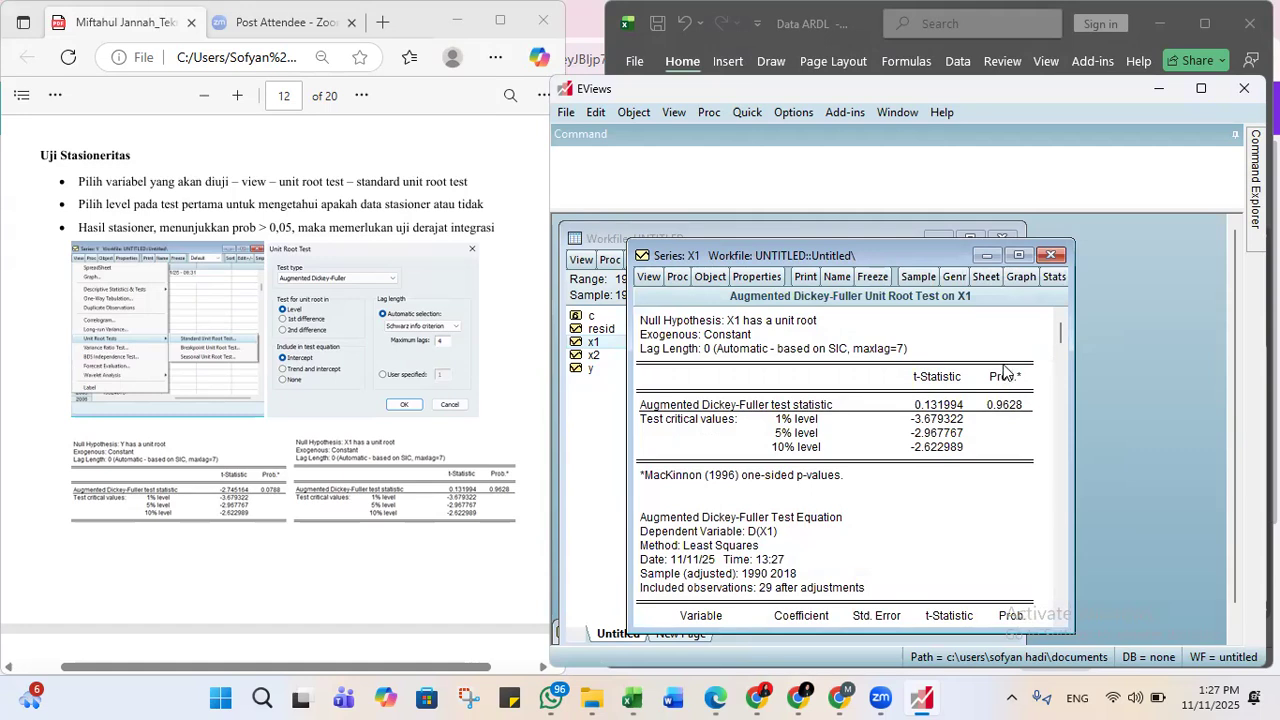
# - Repeat the Augmented Dickey-Fuller test on X1 in 1st difference with intercept and close the series window
pyautogui.click(649, 279)
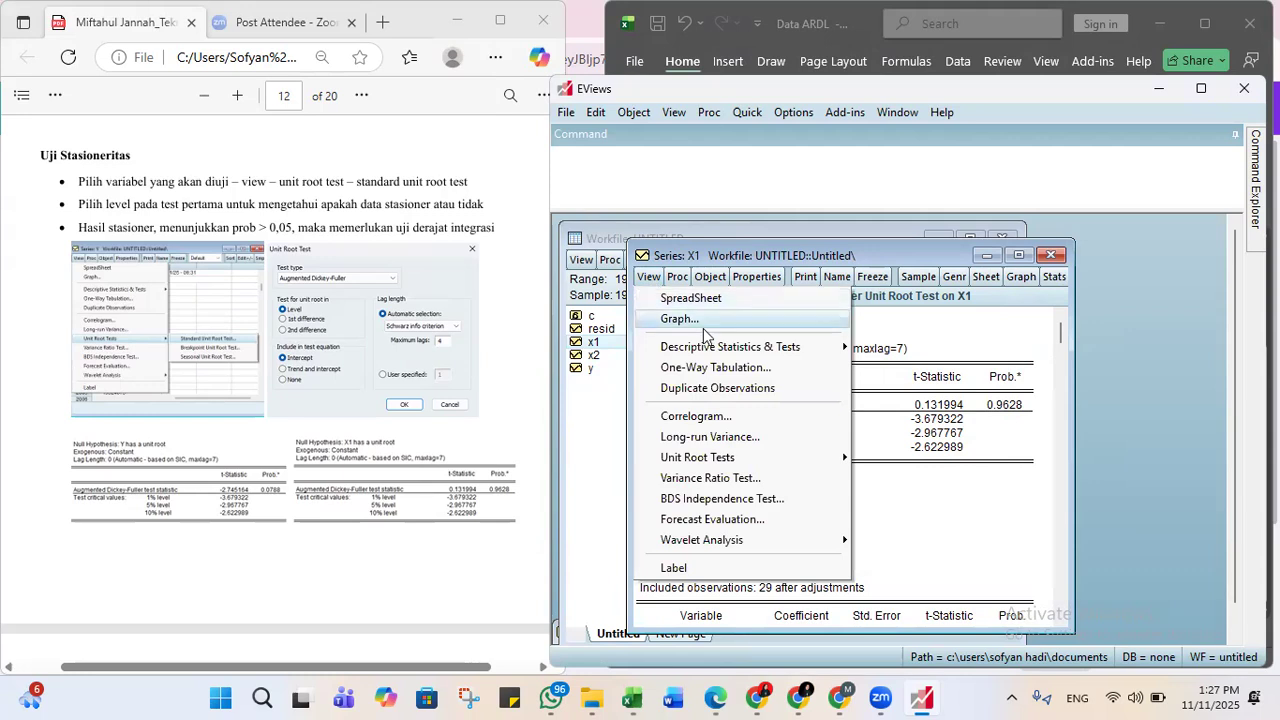
pyautogui.moveTo(832, 463)
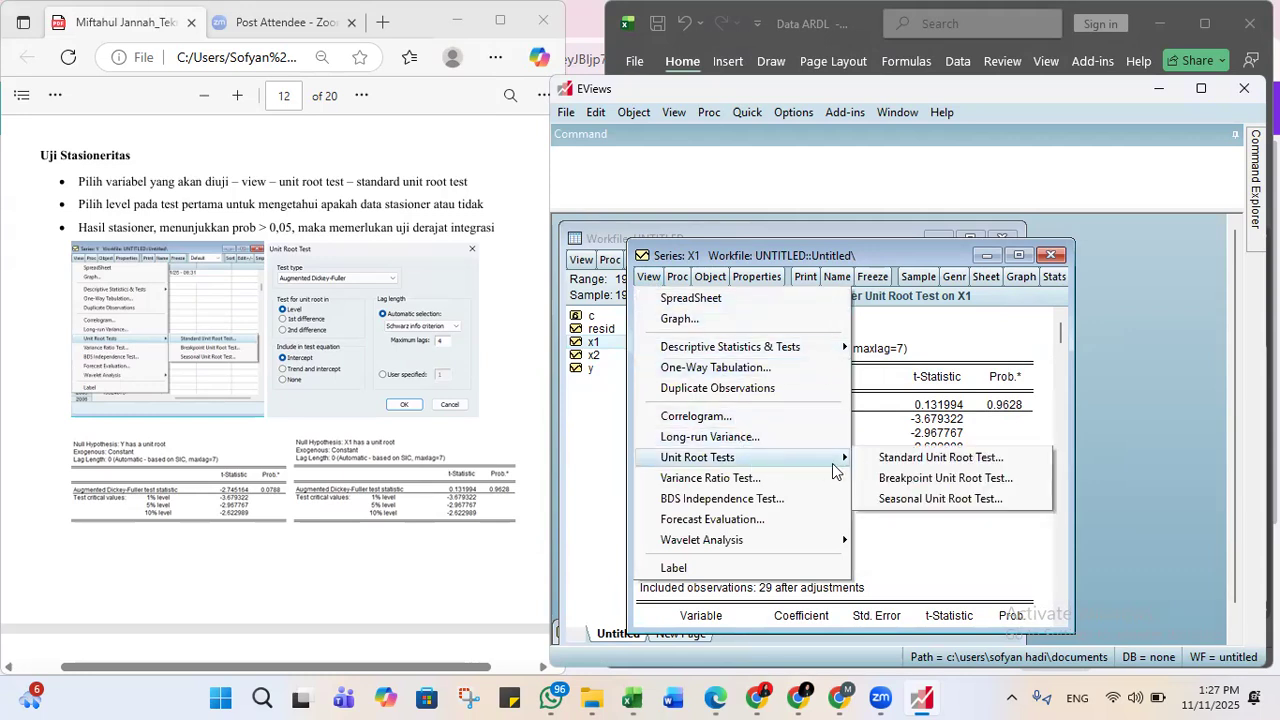
pyautogui.click(893, 467)
pyautogui.click(721, 413)
pyautogui.click(922, 560)
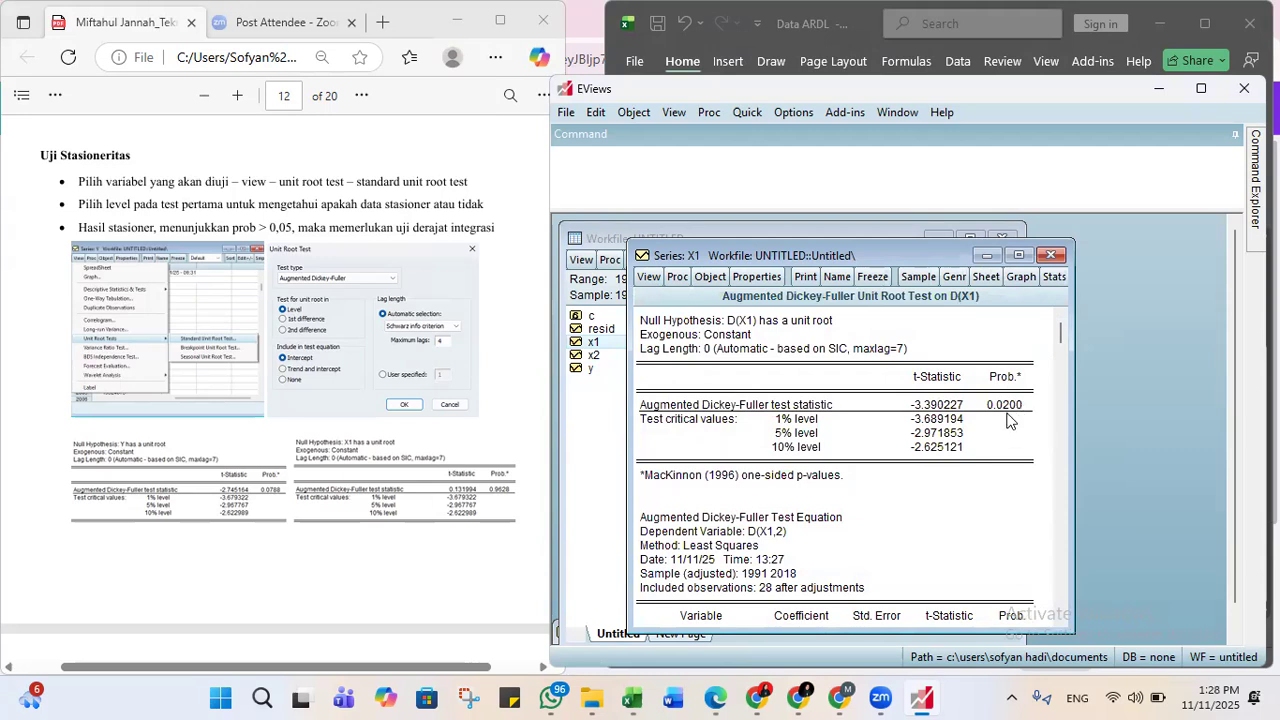
pyautogui.click(1050, 256)
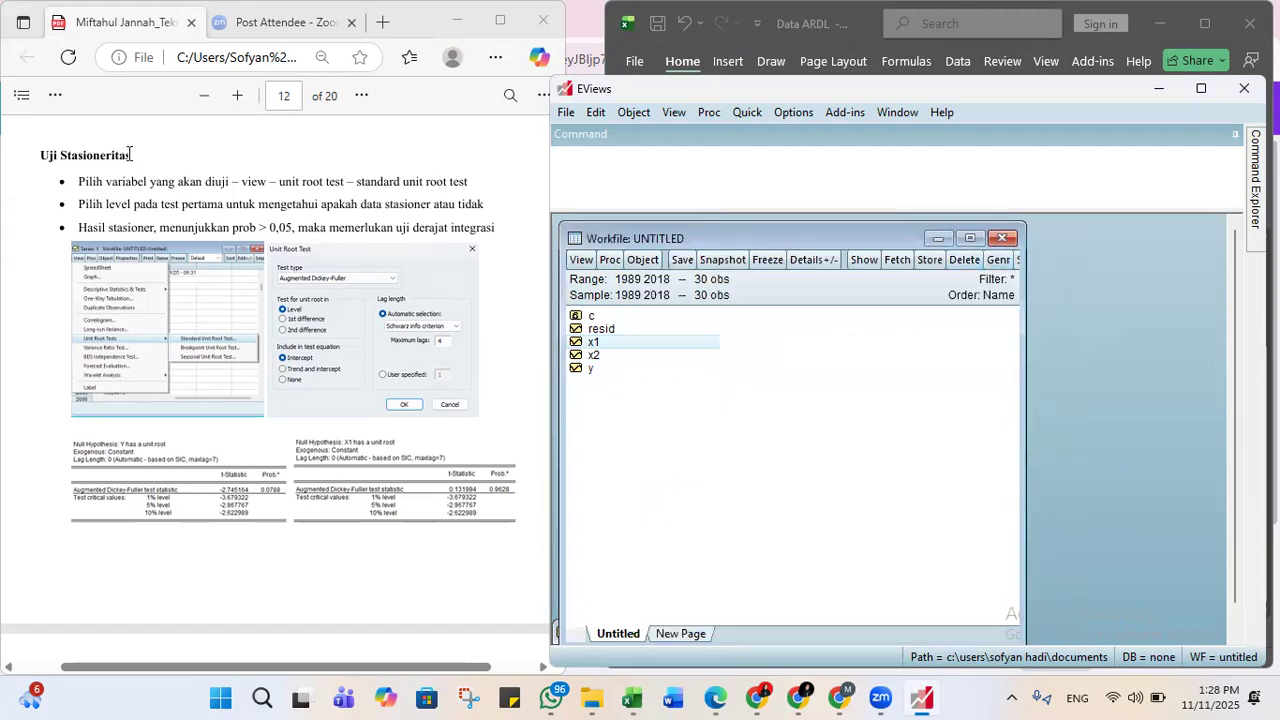
# - Review the Uji Derajat Integrasi section of the PDF guide and the instructions for testing the three variables' stationarity jointly as a group
pyautogui.scroll(-2, 250, 316)
pyautogui.scroll(-3, 266, 334)
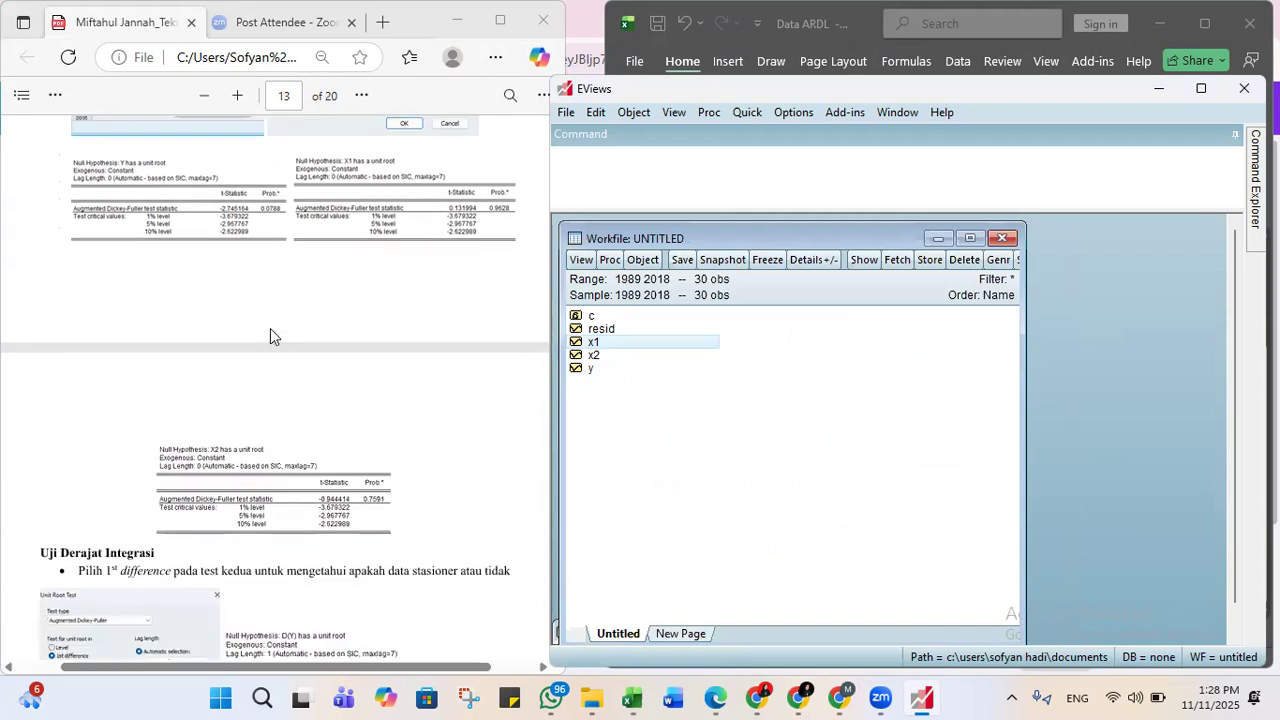
pyautogui.scroll(-3, 330, 370)
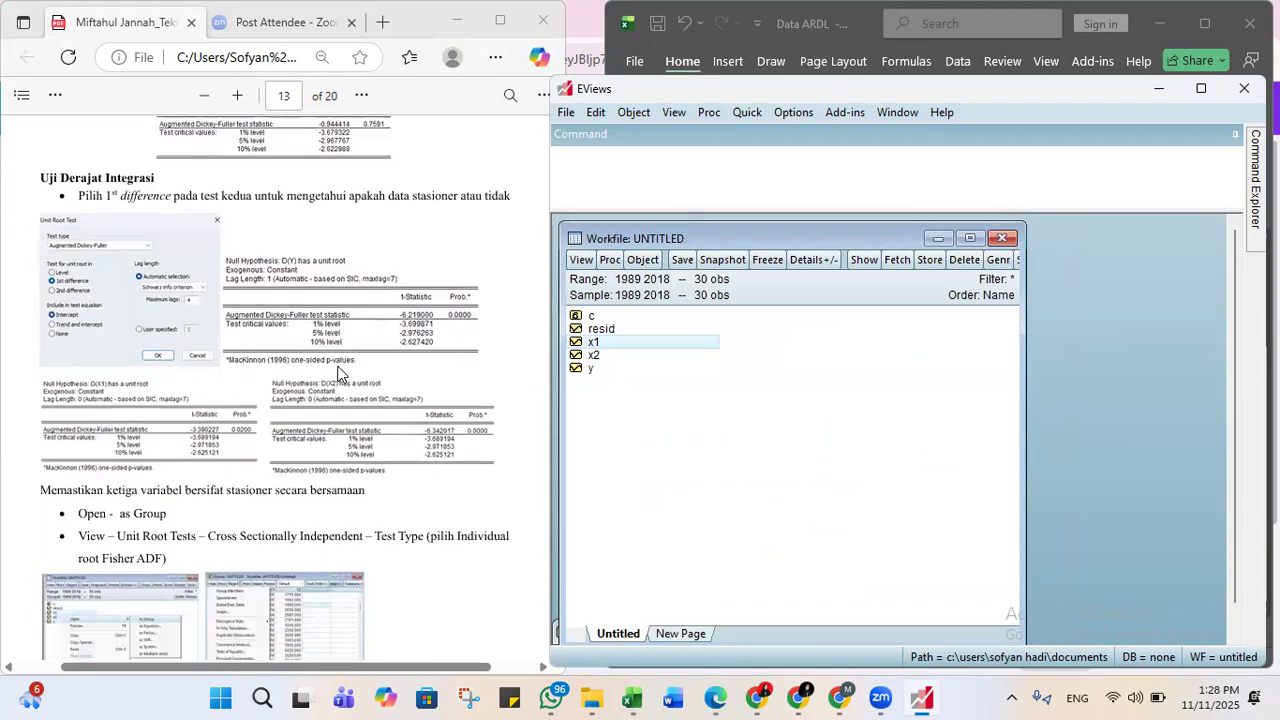
pyautogui.scroll(-4, 345, 245)
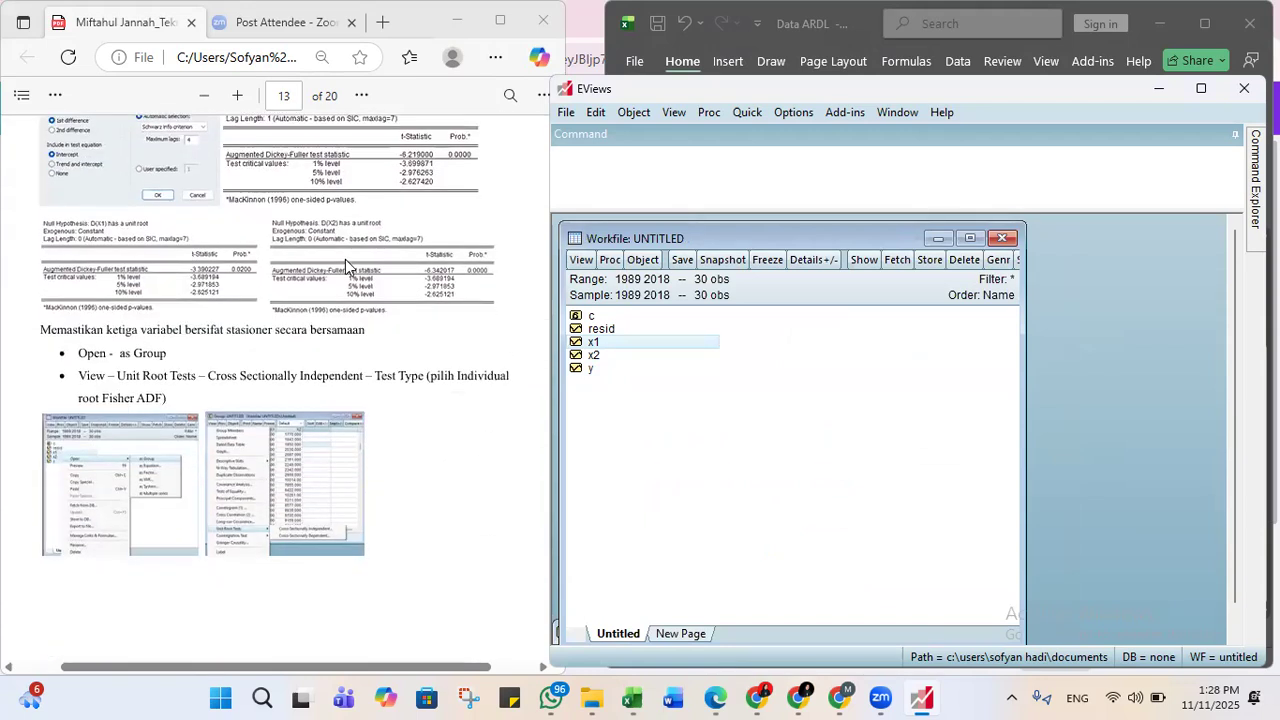
pyautogui.scroll(-2, 360, 320)
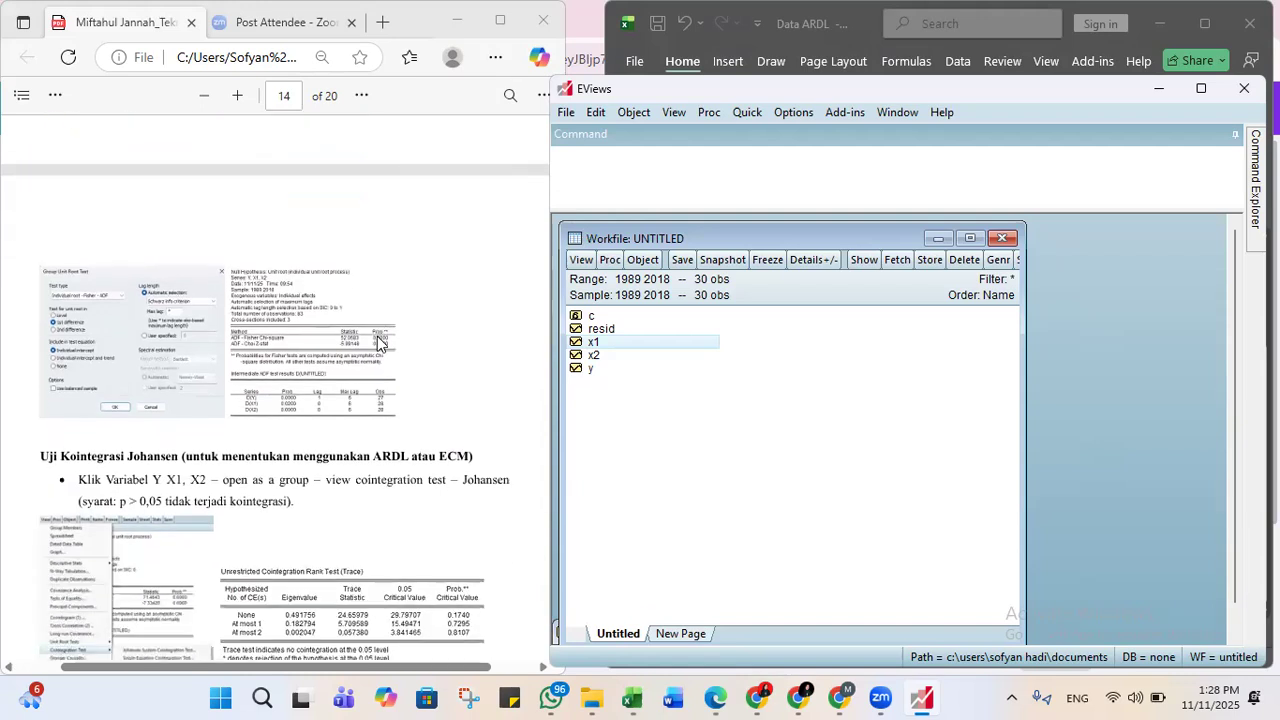
pyautogui.scroll(4, 344, 350)
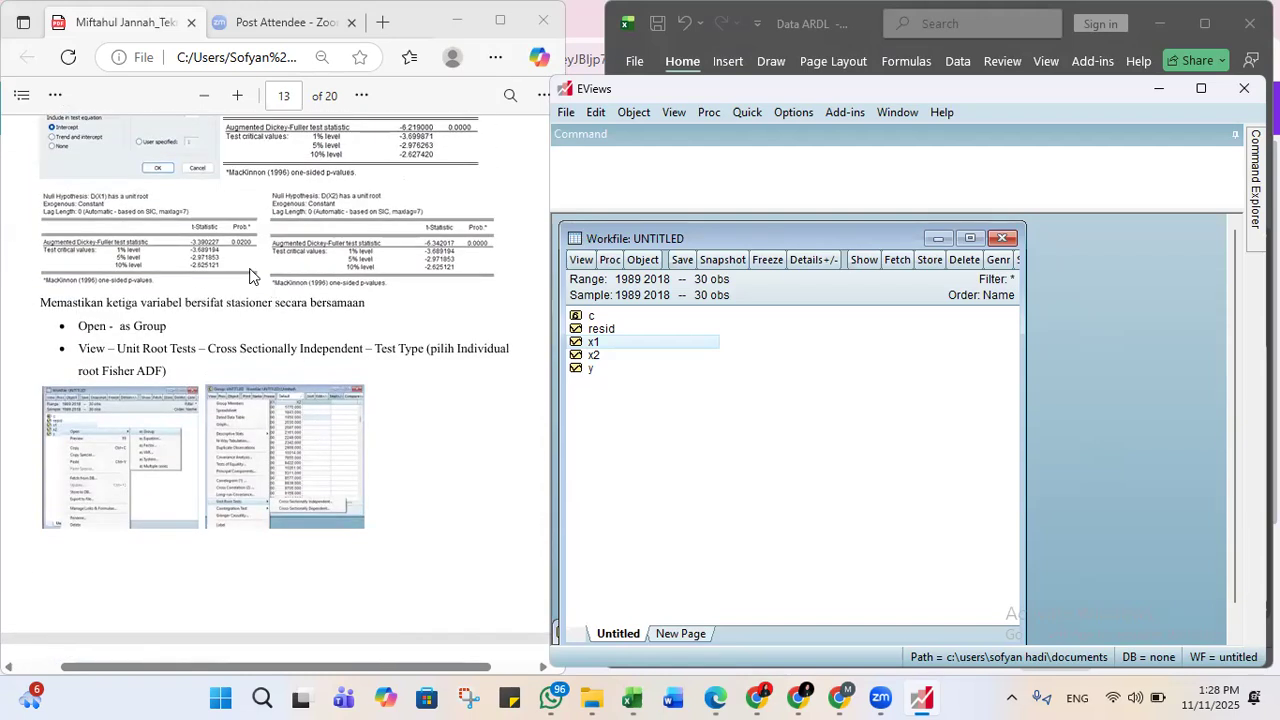
pyautogui.scroll(2, 333, 334)
pyautogui.scroll(2, 333, 334)
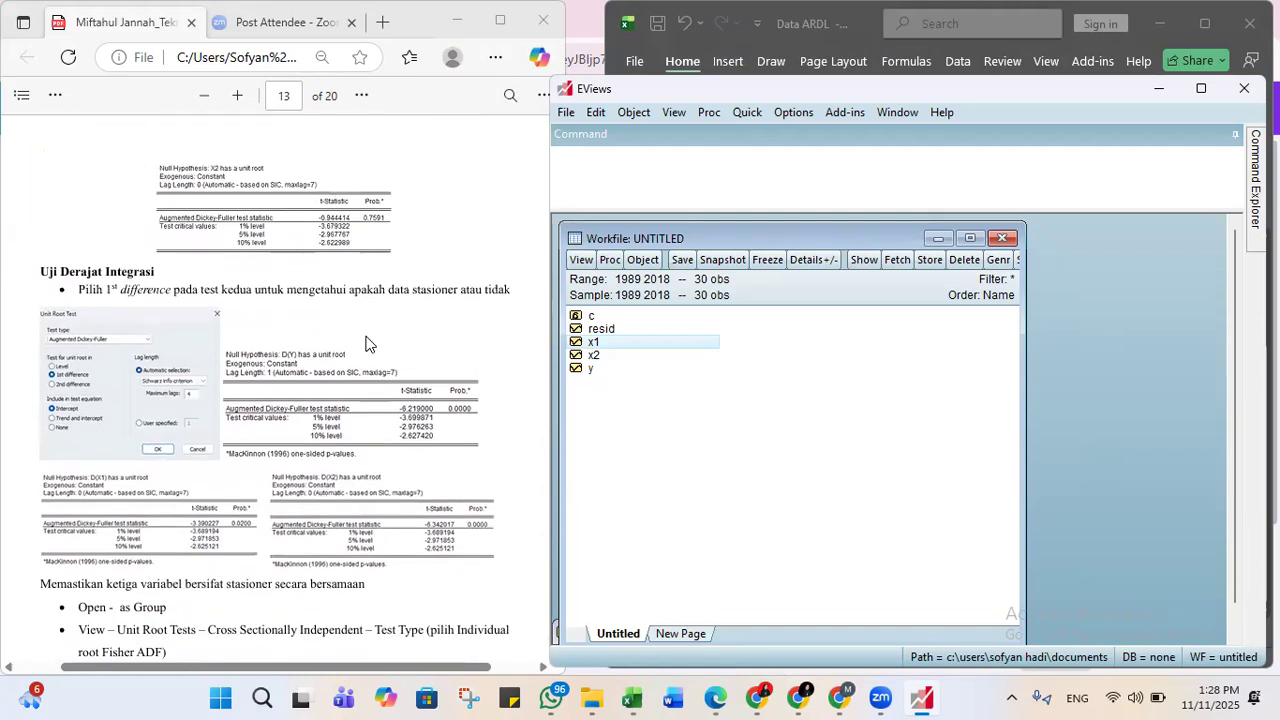
pyautogui.moveTo(42, 271); pyautogui.dragTo(188, 274)
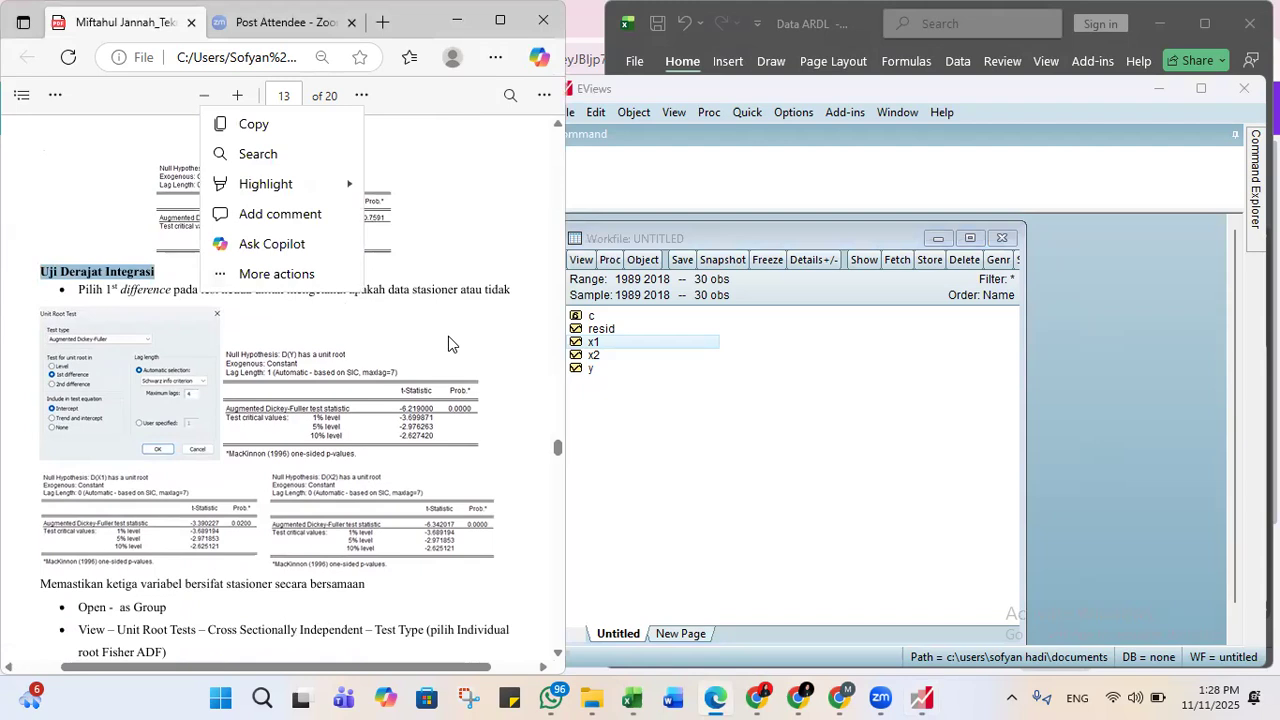
pyautogui.click(174, 281)
pyautogui.scroll(-3, 248, 320)
pyautogui.scroll(-4, 343, 424)
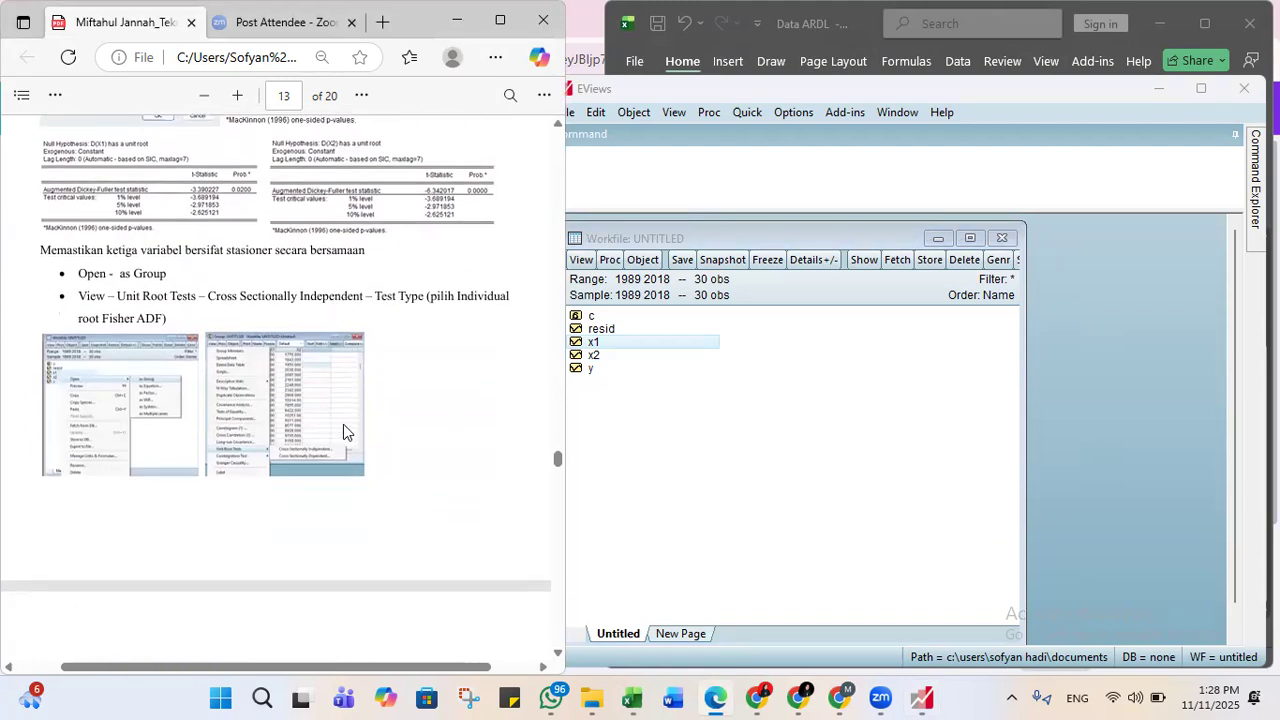
# - Review the Uji Kointegrasi Johansen section of the PDF guide for choosing between ARDL and ECM
pyautogui.scroll(-2, 343, 432)
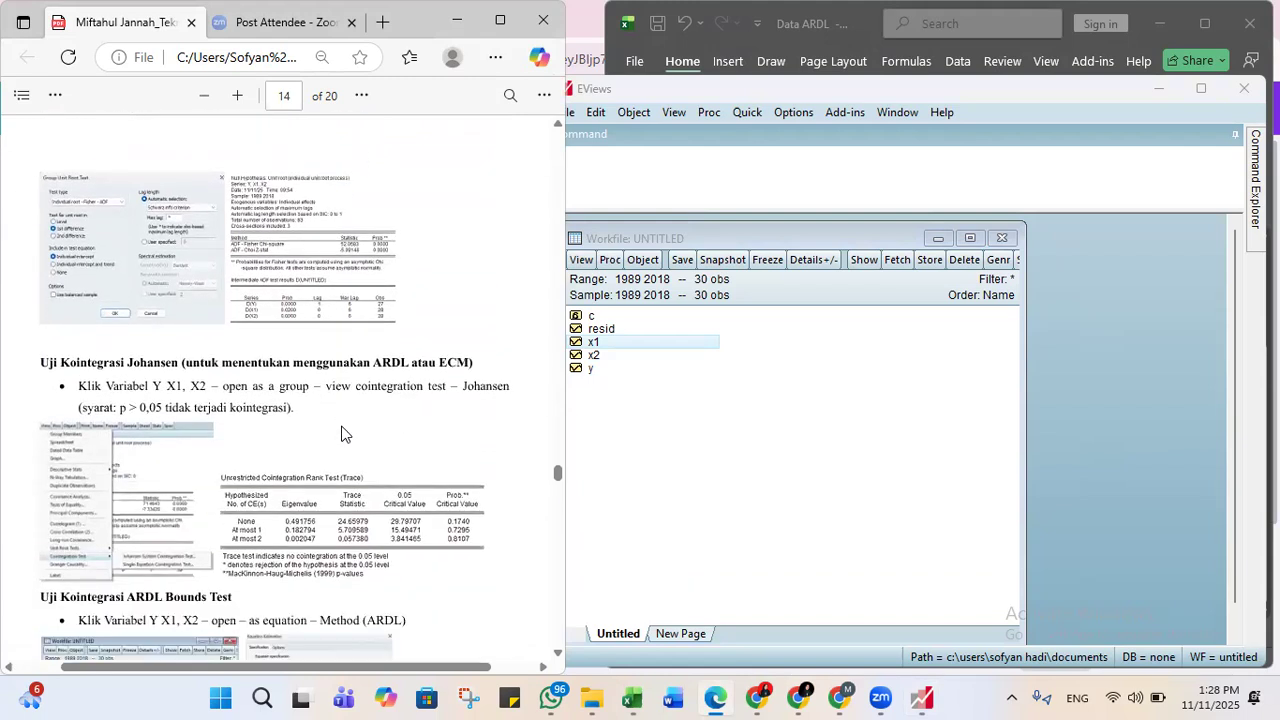
pyautogui.moveTo(40, 360); pyautogui.dragTo(134, 362)
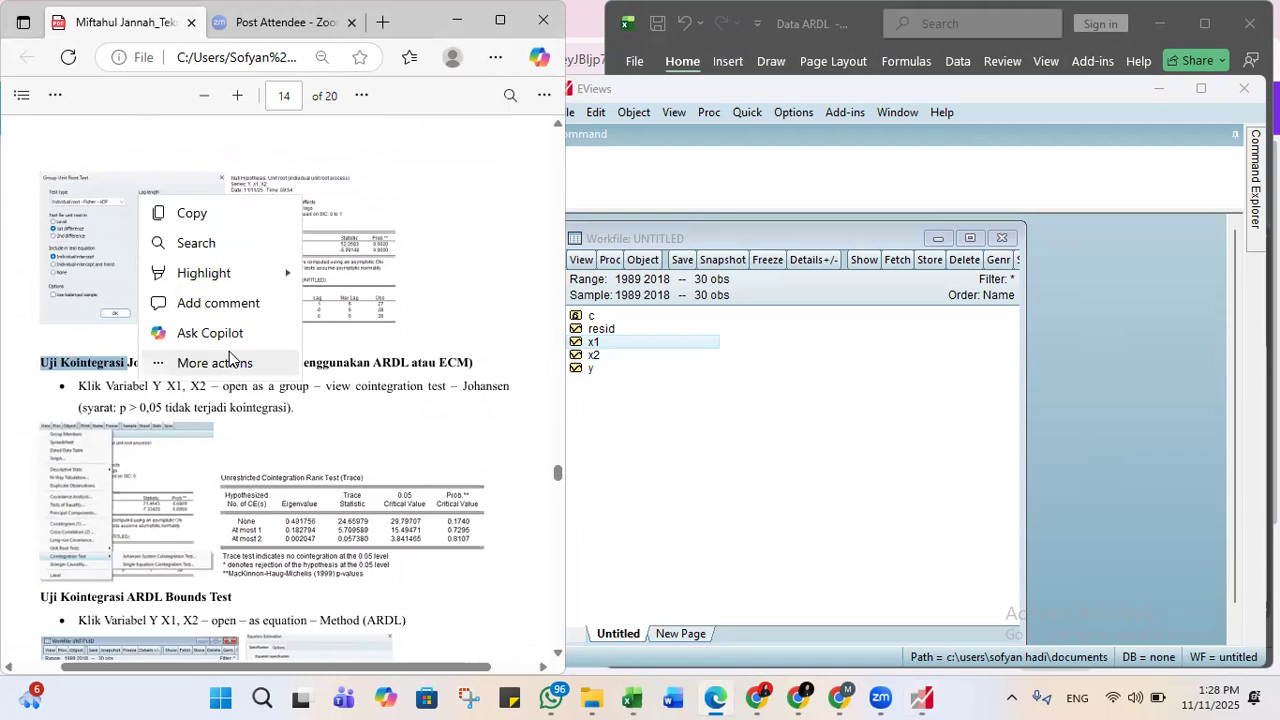
pyautogui.click(367, 390)
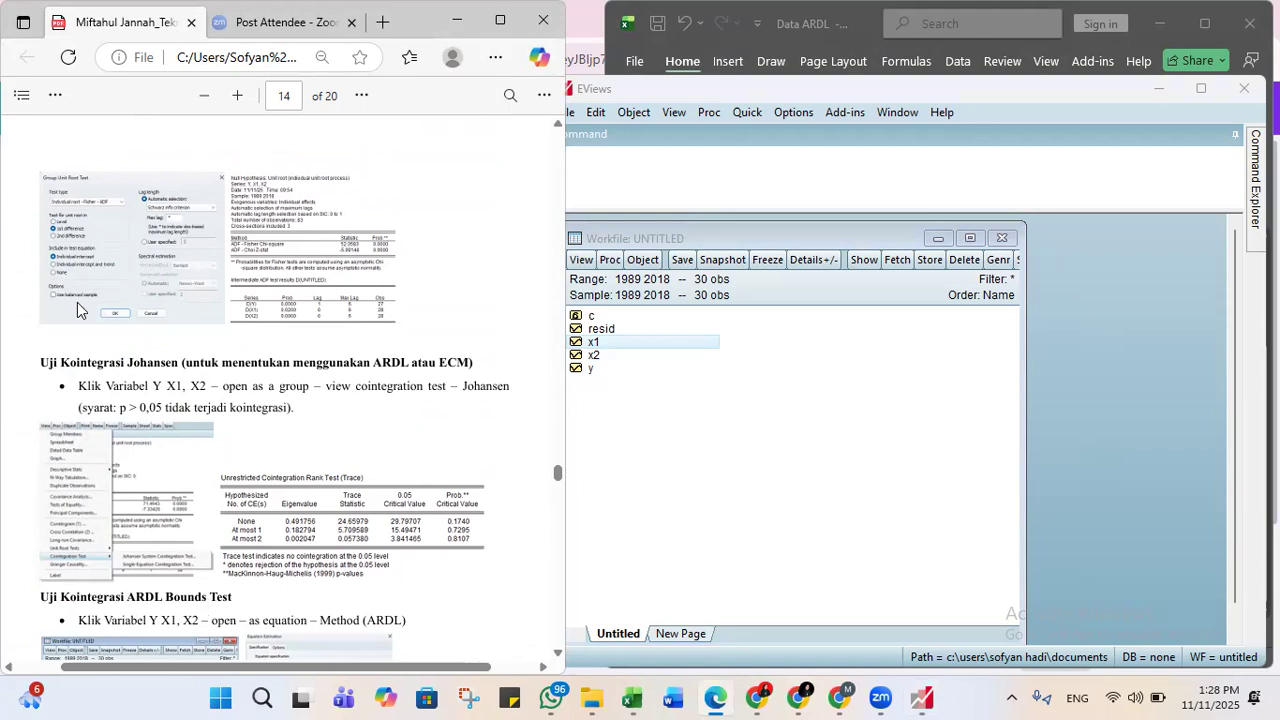
pyautogui.moveTo(49, 358); pyautogui.dragTo(186, 362)
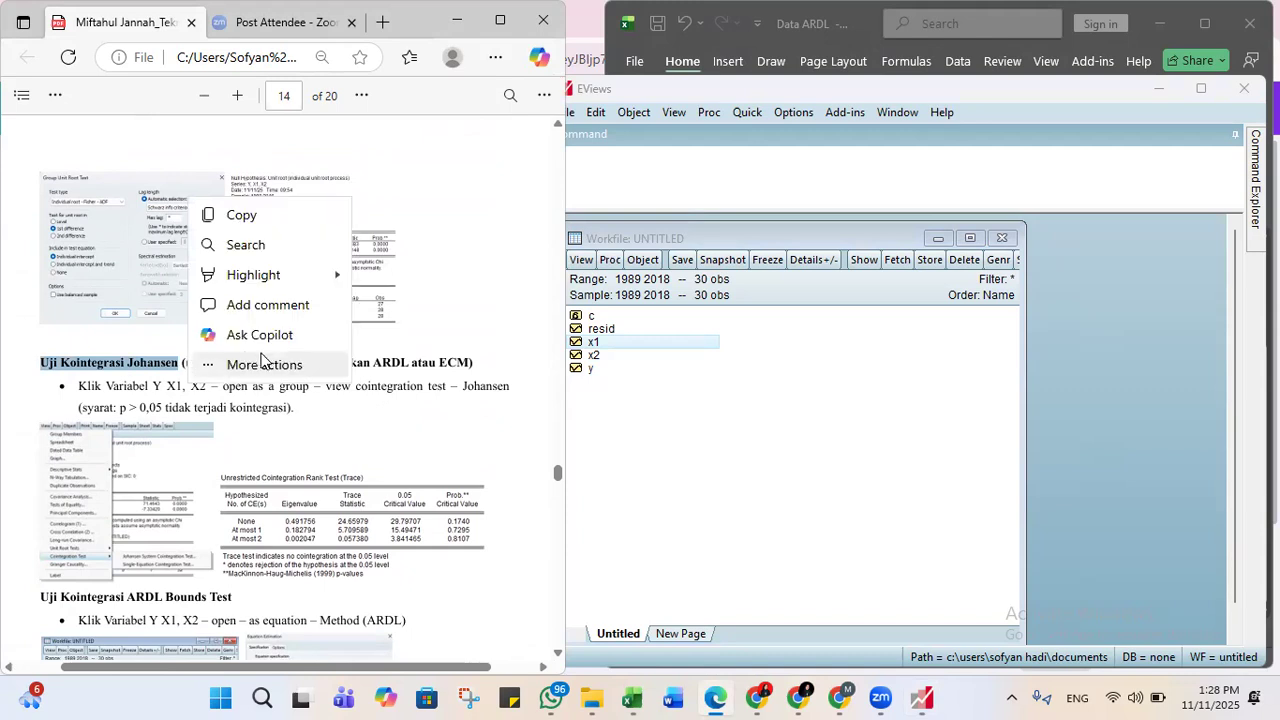
pyautogui.click(440, 360)
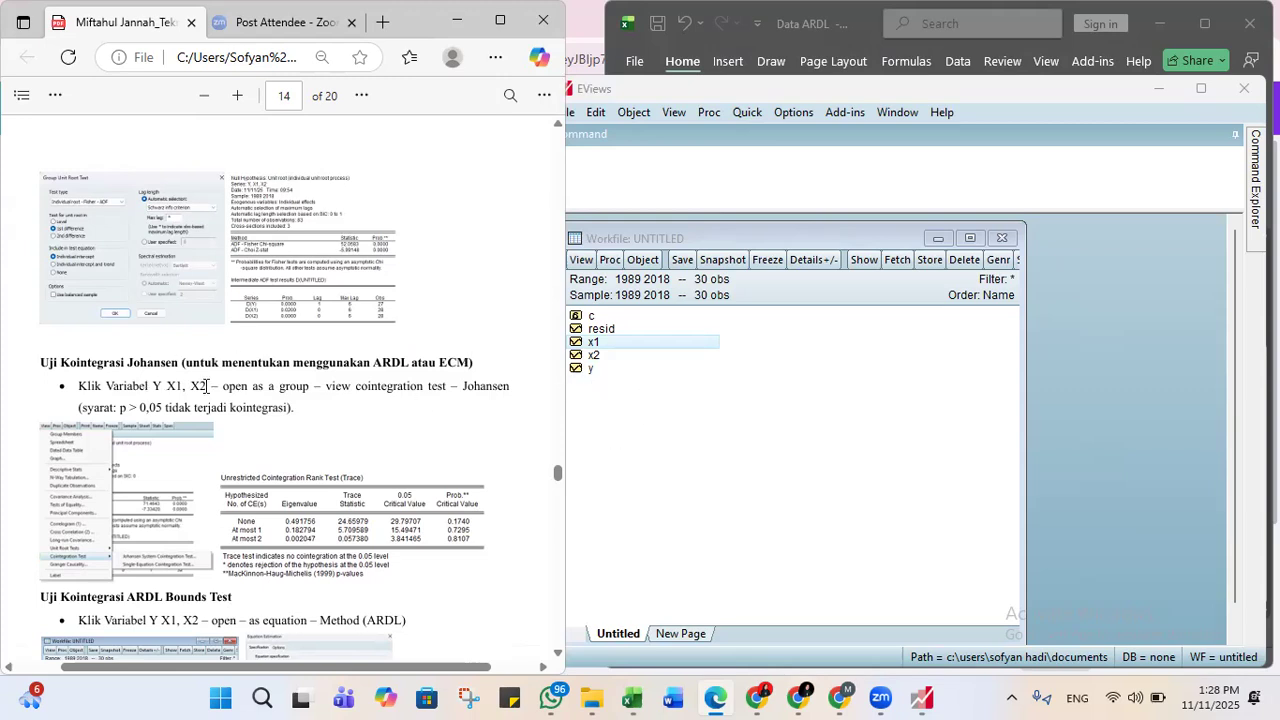
# - Open the series Y, X1 and X2 together as a group, deleting the previous untitled group
pyautogui.keyDown('ctrl'); pyautogui.click(593, 369); pyautogui.keyUp('ctrl')
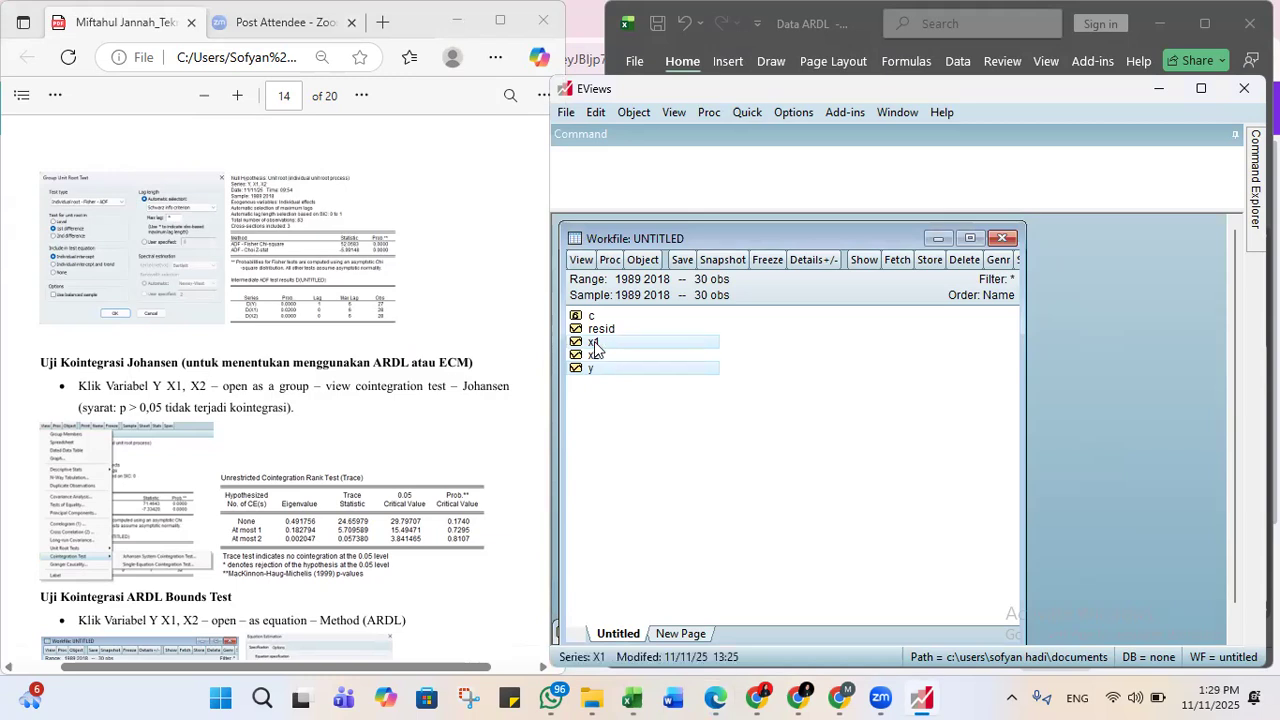
pyautogui.keyDown('ctrl'); pyautogui.click(604, 357); pyautogui.keyUp('ctrl')
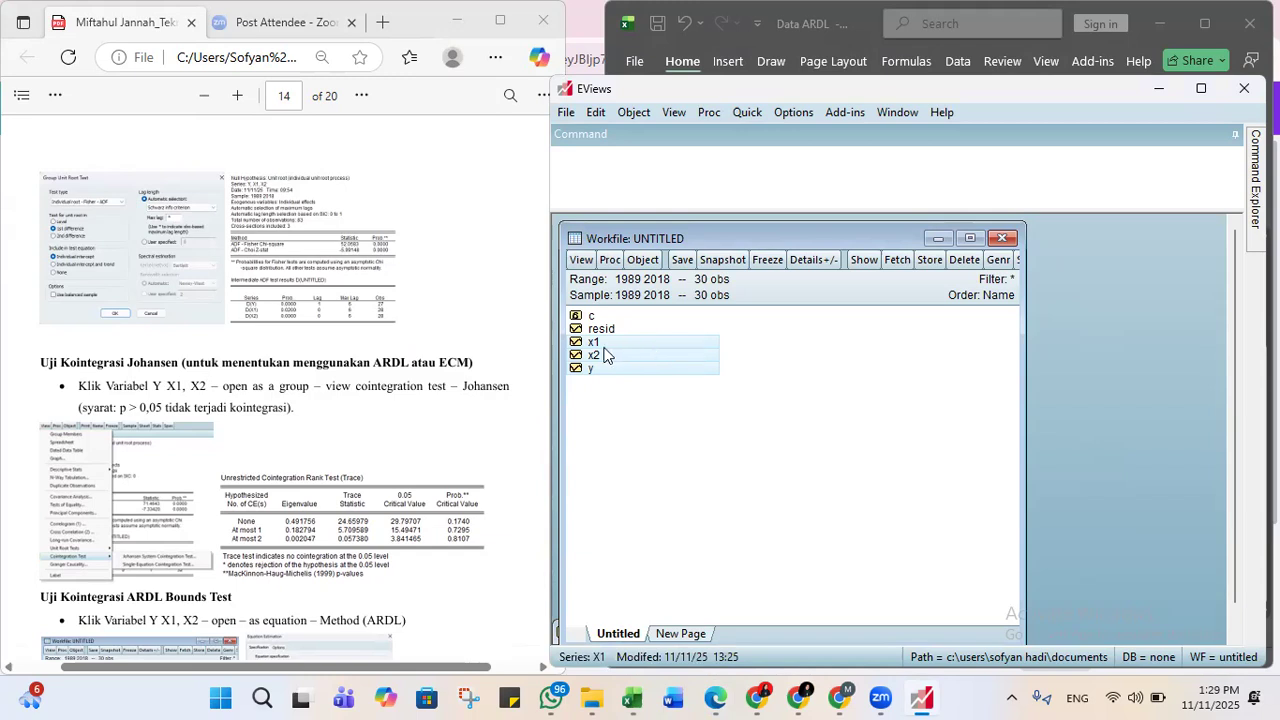
pyautogui.rightClick(645, 348)
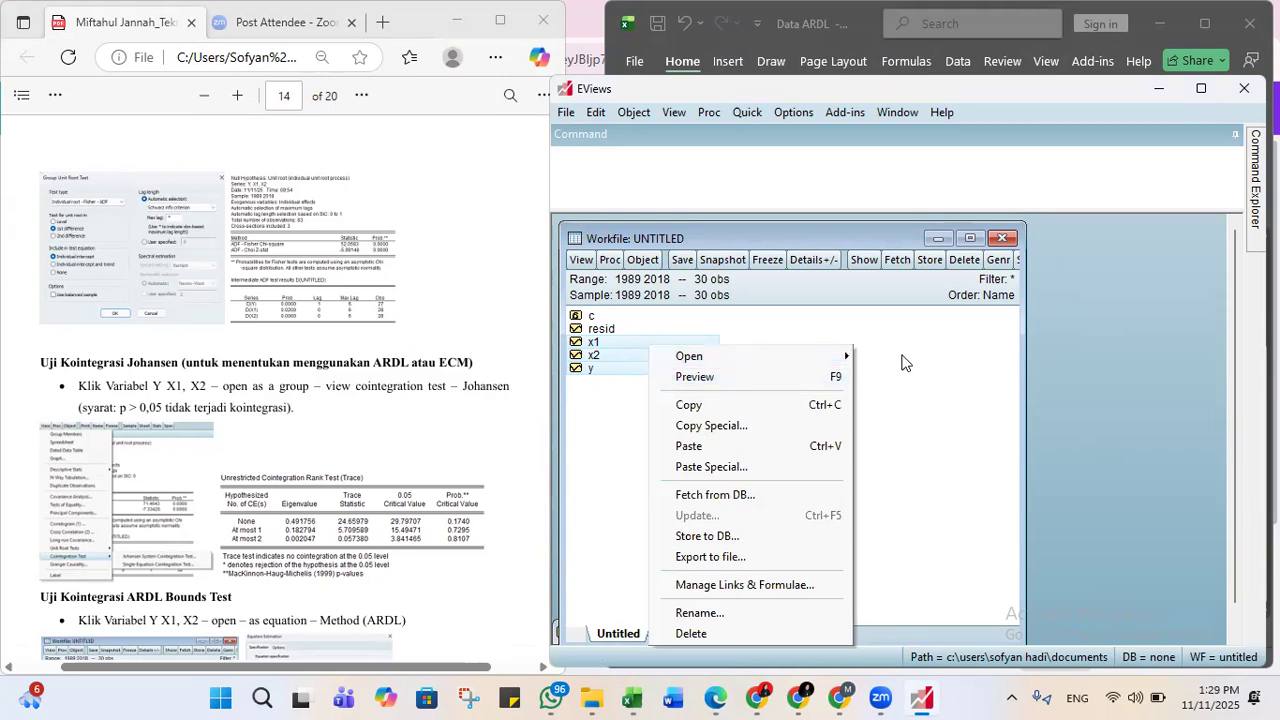
pyautogui.moveTo(785, 362)
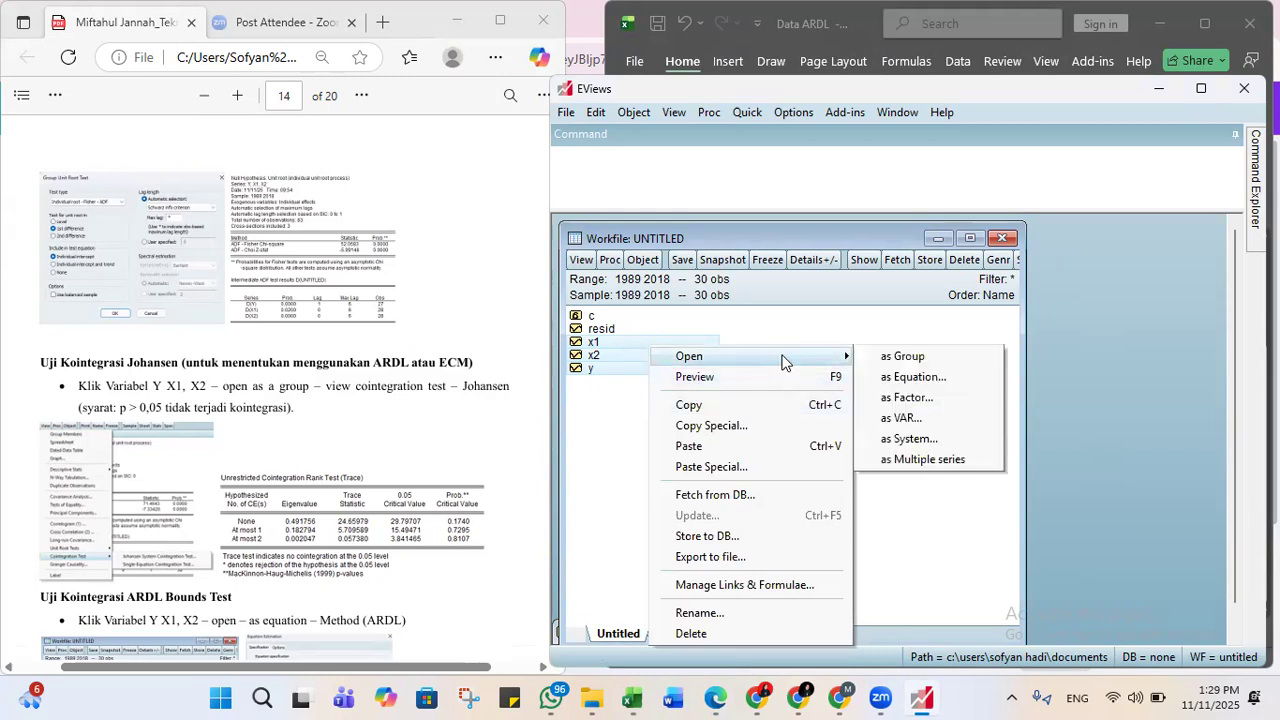
pyautogui.click(901, 358)
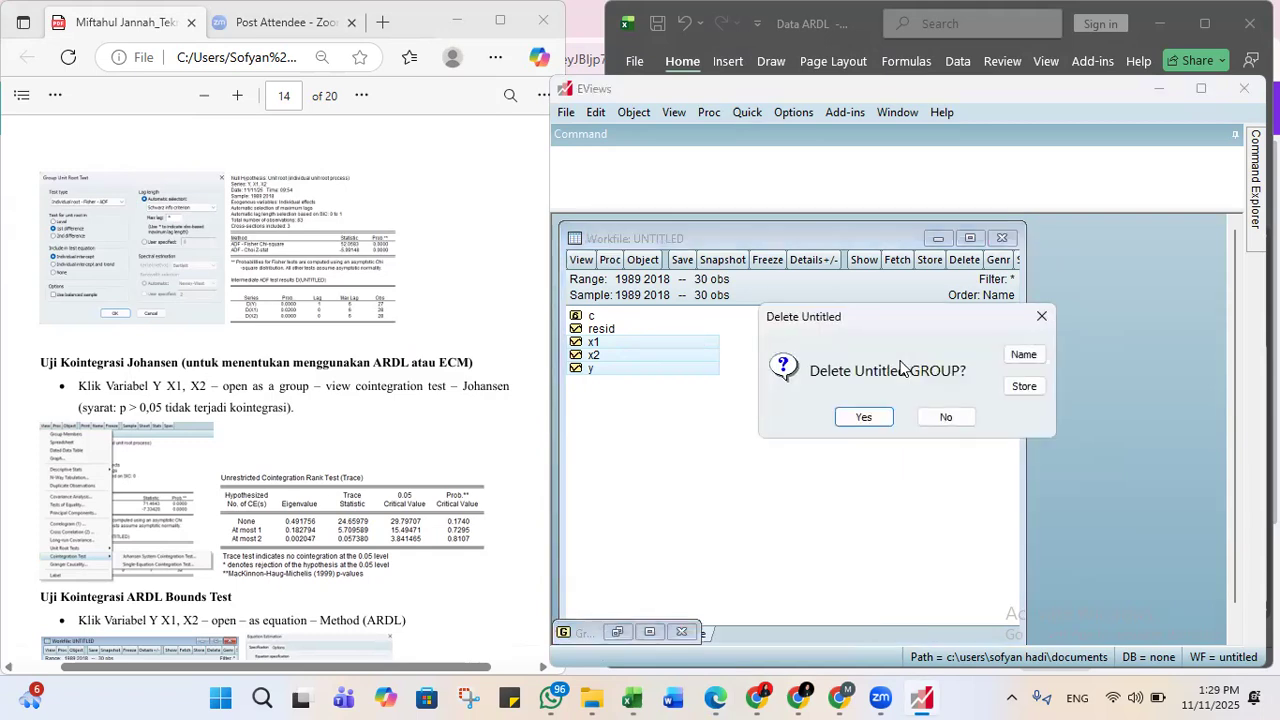
pyautogui.click(866, 417)
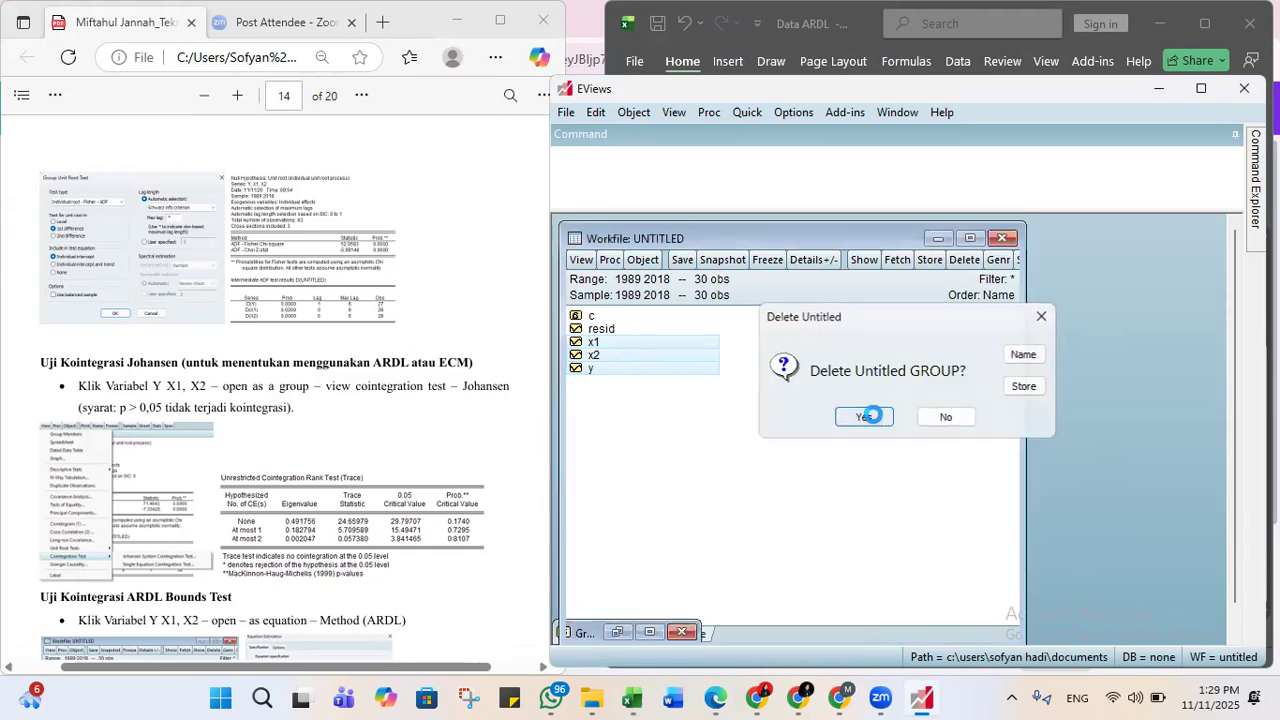
pyautogui.click(880, 318)
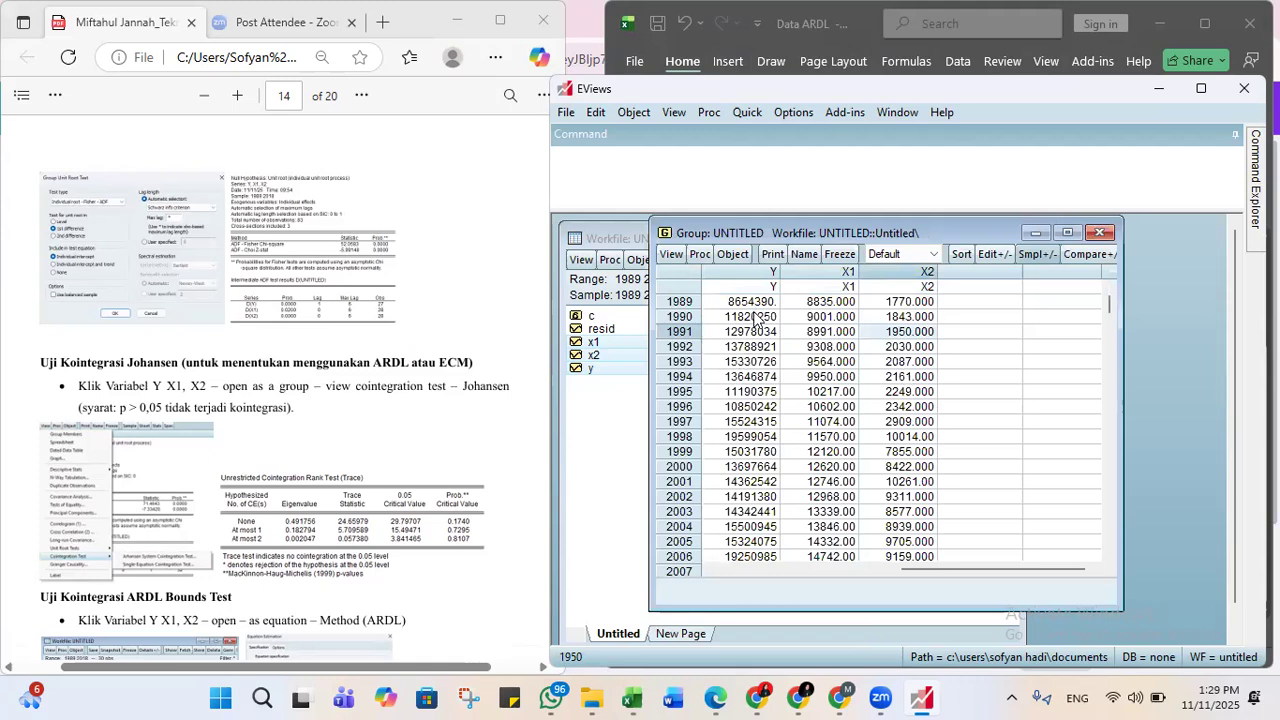
# - Run the Johansen System Cointegration Test on the group with lag intervals 1 1, dual constant trend case 3a and MacKinnon-Haug-Michelis size 0.05
pyautogui.click(672, 254)
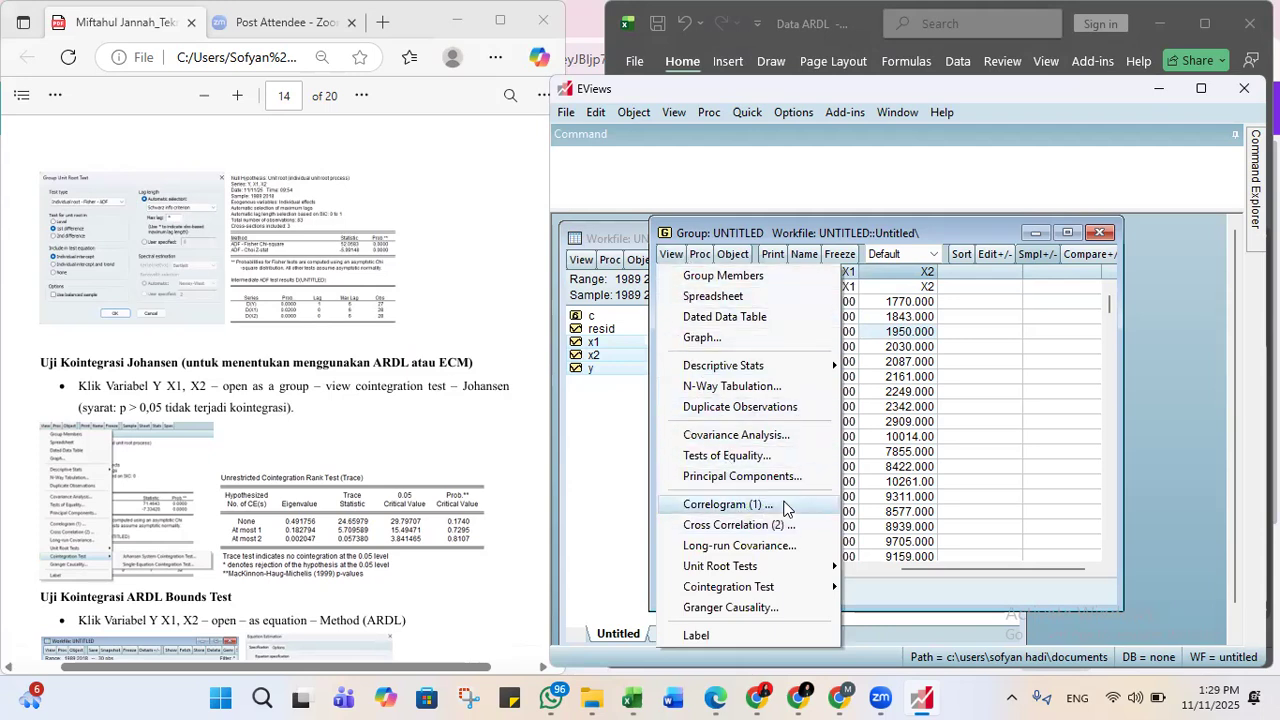
pyautogui.moveTo(835, 592)
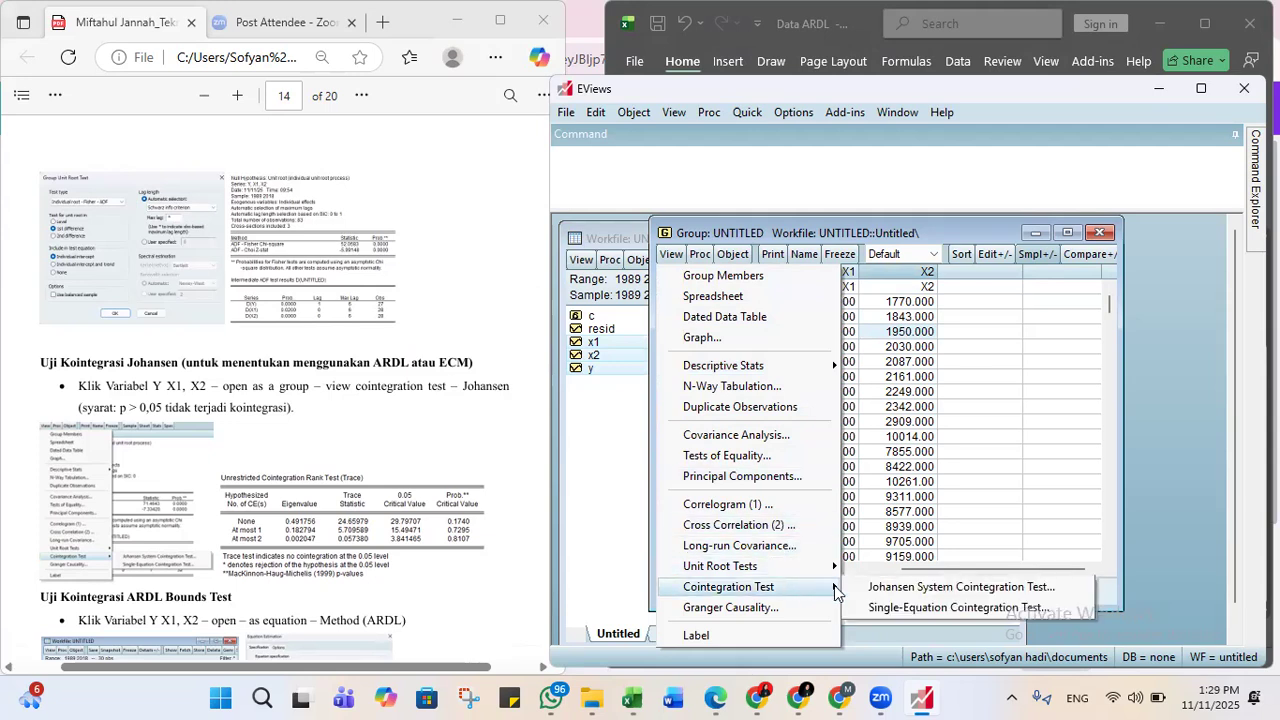
pyautogui.click(1076, 590)
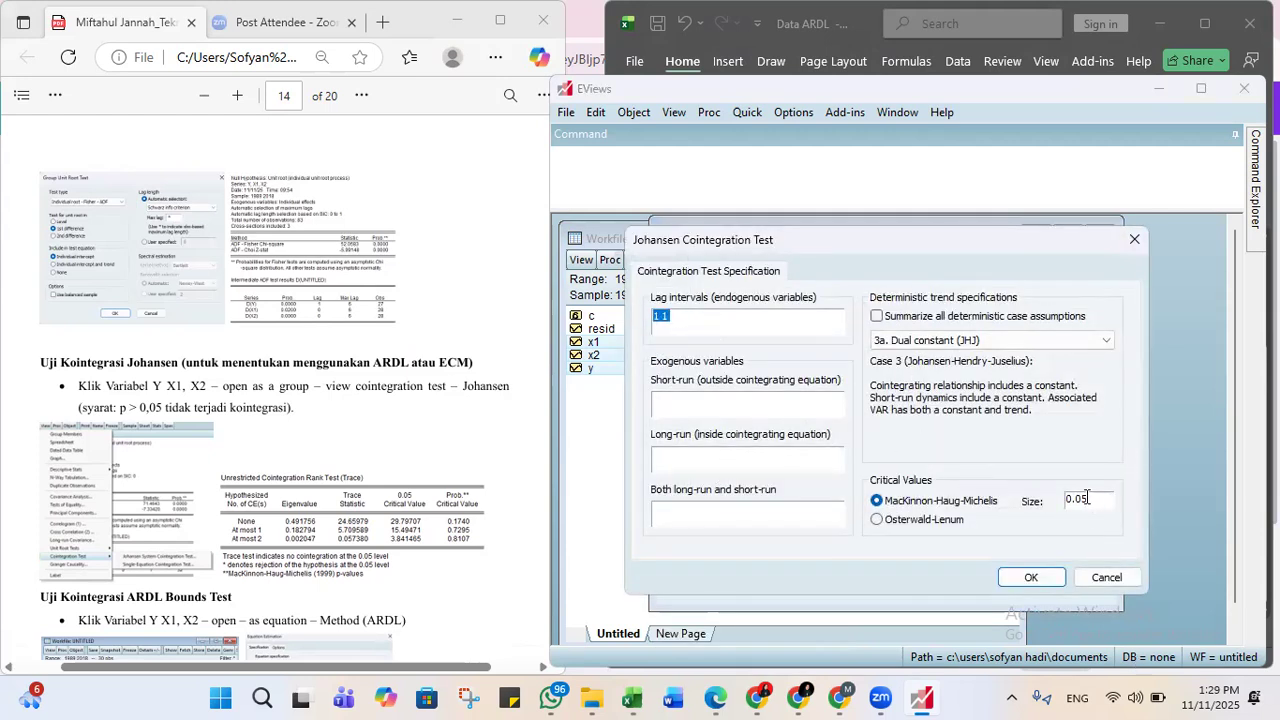
pyautogui.click(1042, 578)
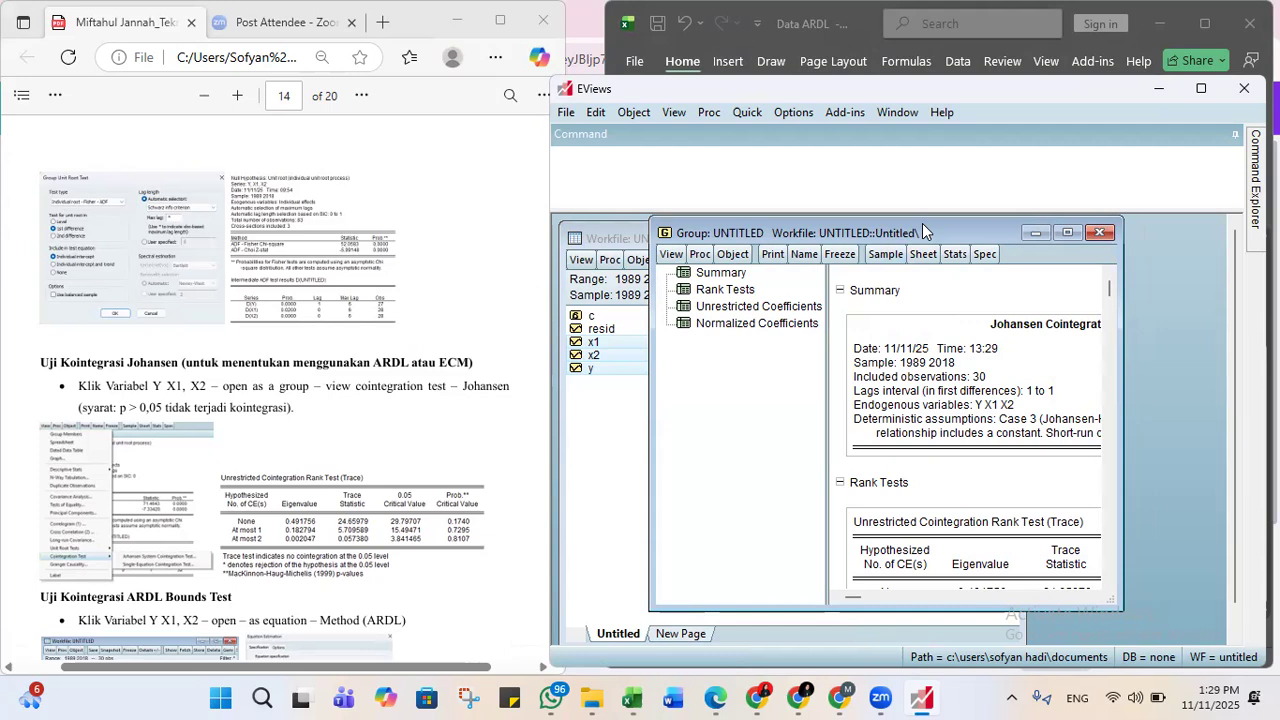
# - Arrange the Johansen test window, minimize the workfile and examine the test summary and trace rank test table
pyautogui.moveTo(922, 232); pyautogui.dragTo(800, 223)
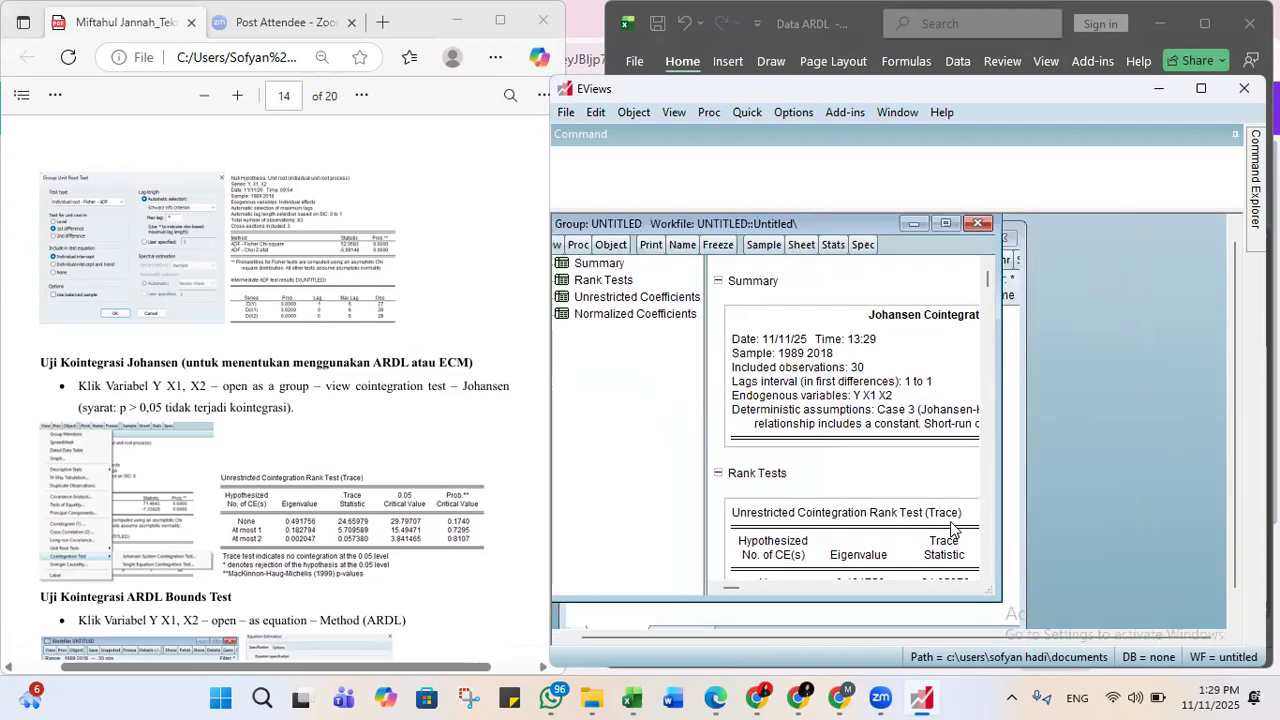
pyautogui.click(1012, 484)
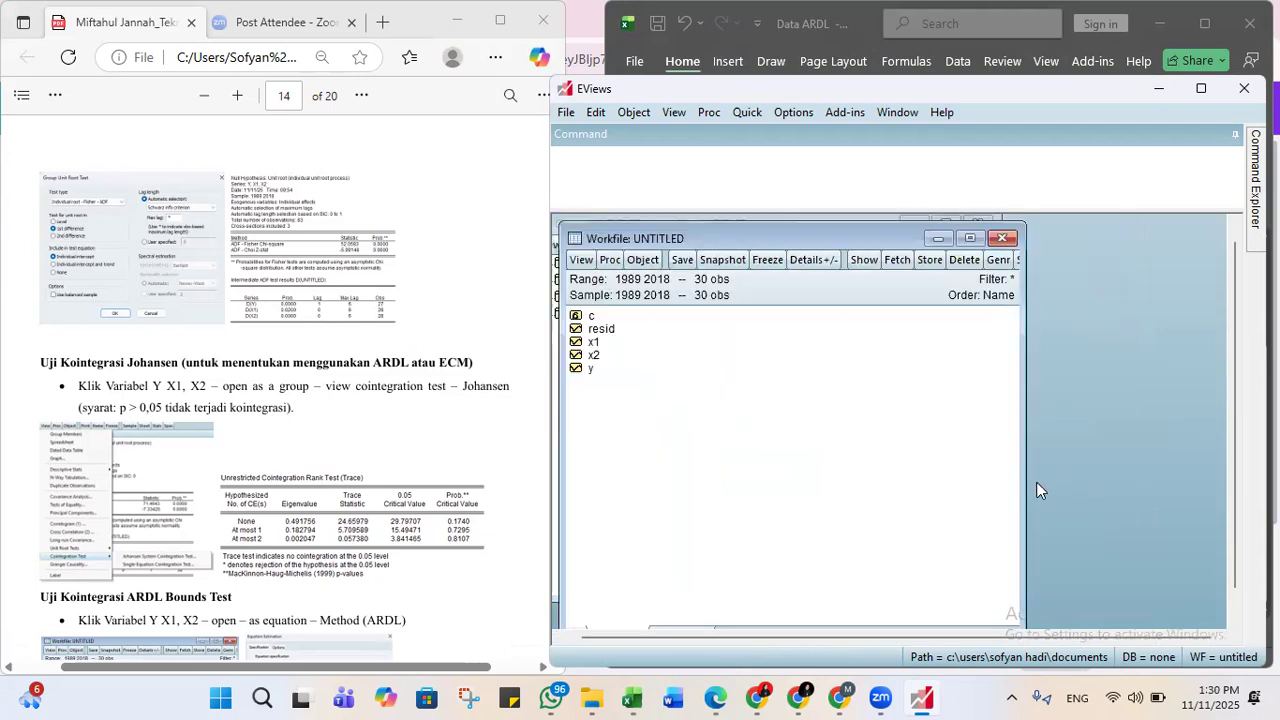
pyautogui.click(942, 238)
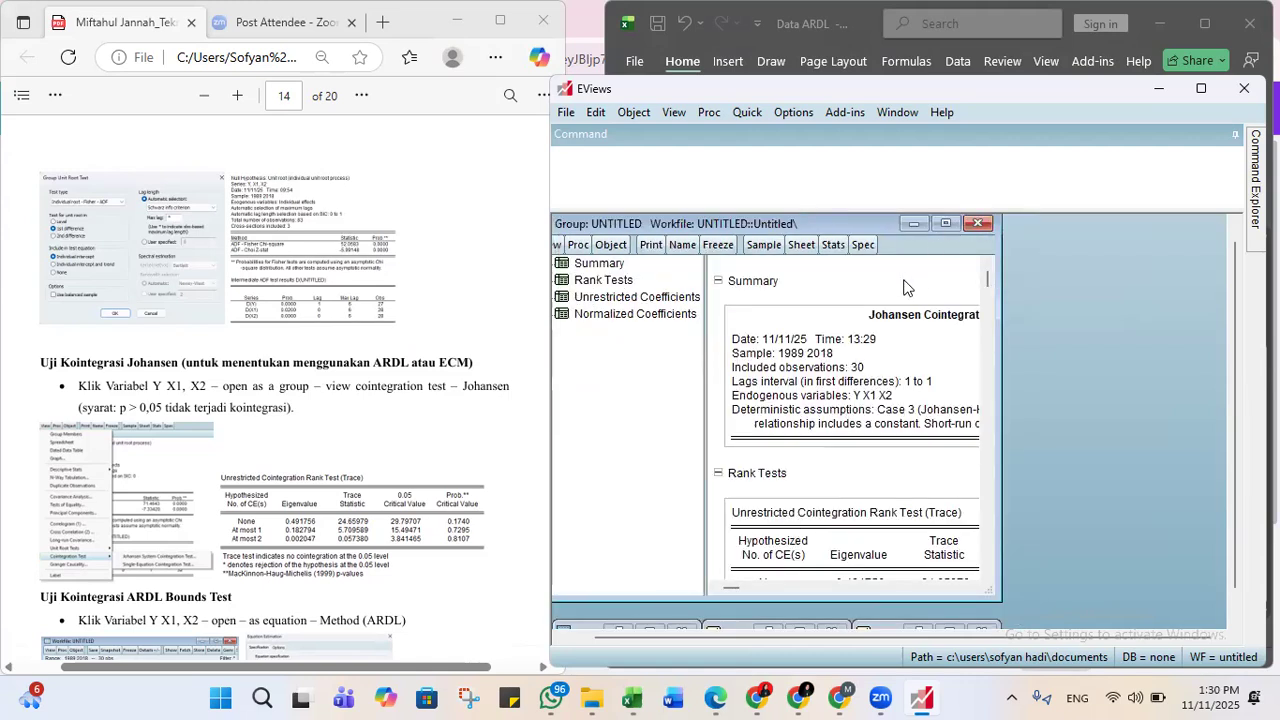
pyautogui.click(860, 376)
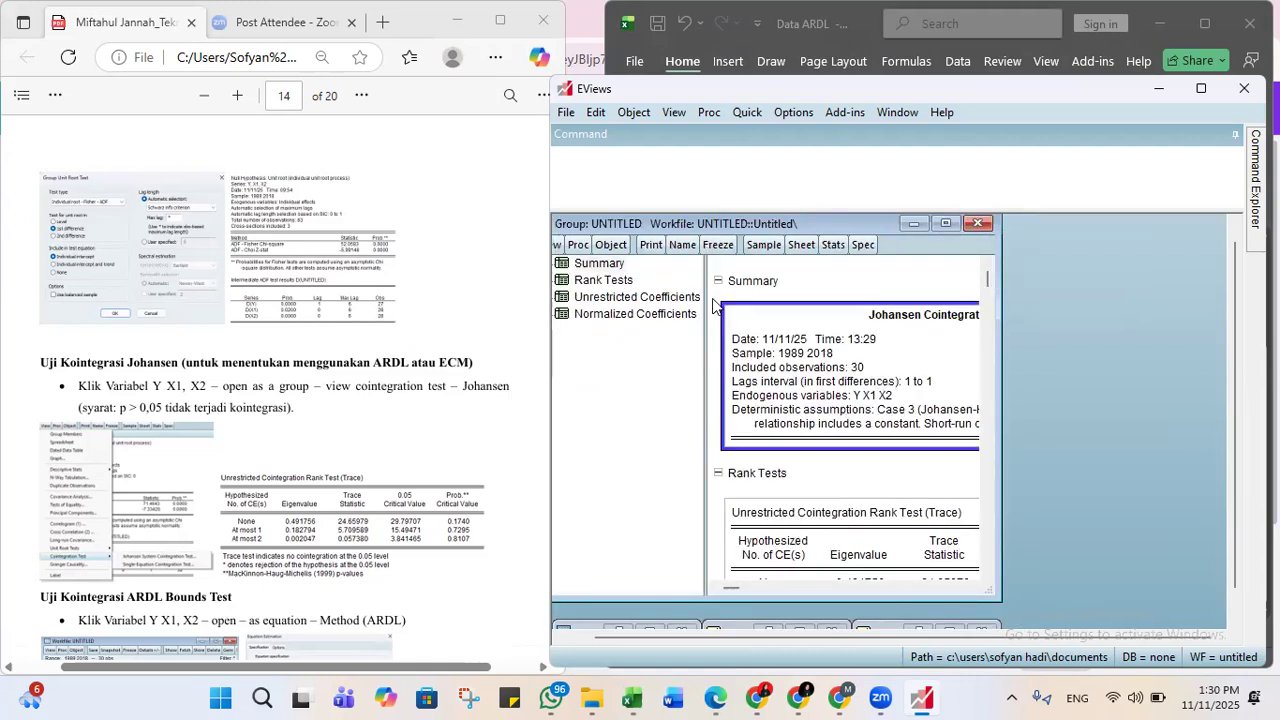
pyautogui.moveTo(645, 313); pyautogui.dragTo(577, 313)
pyautogui.scroll(-1, 941, 350)
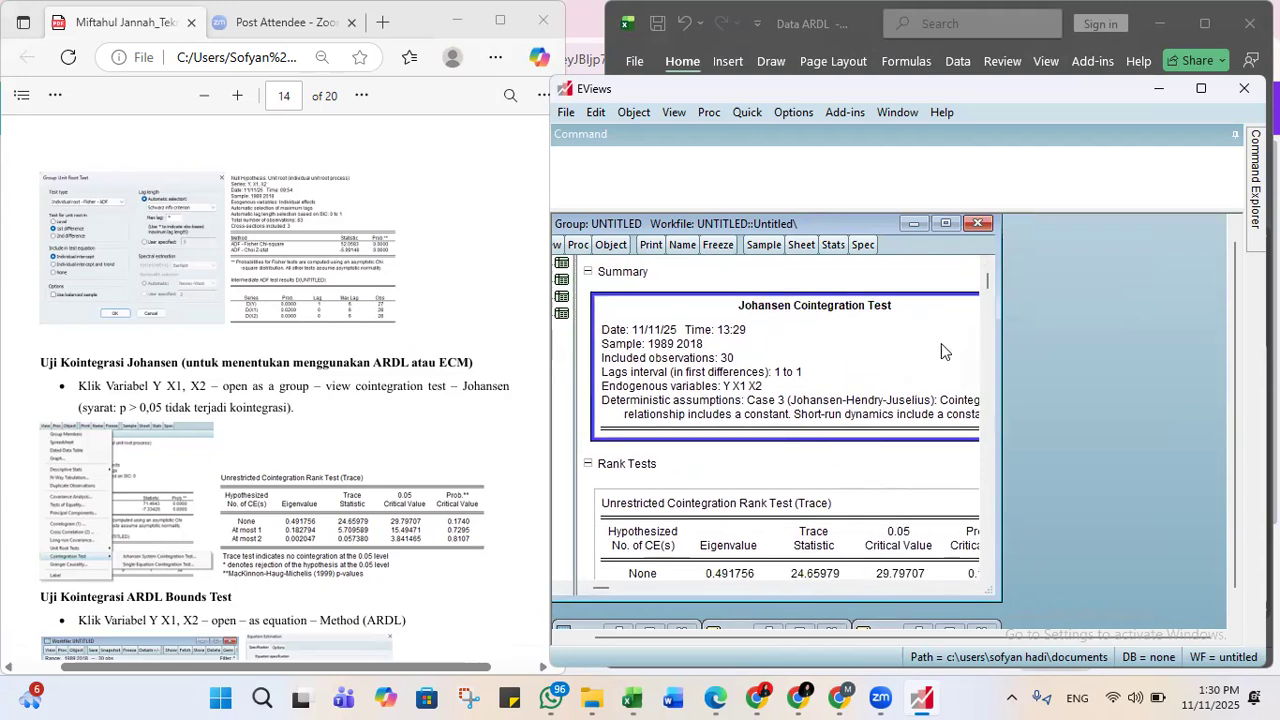
pyautogui.scroll(-1, 941, 351)
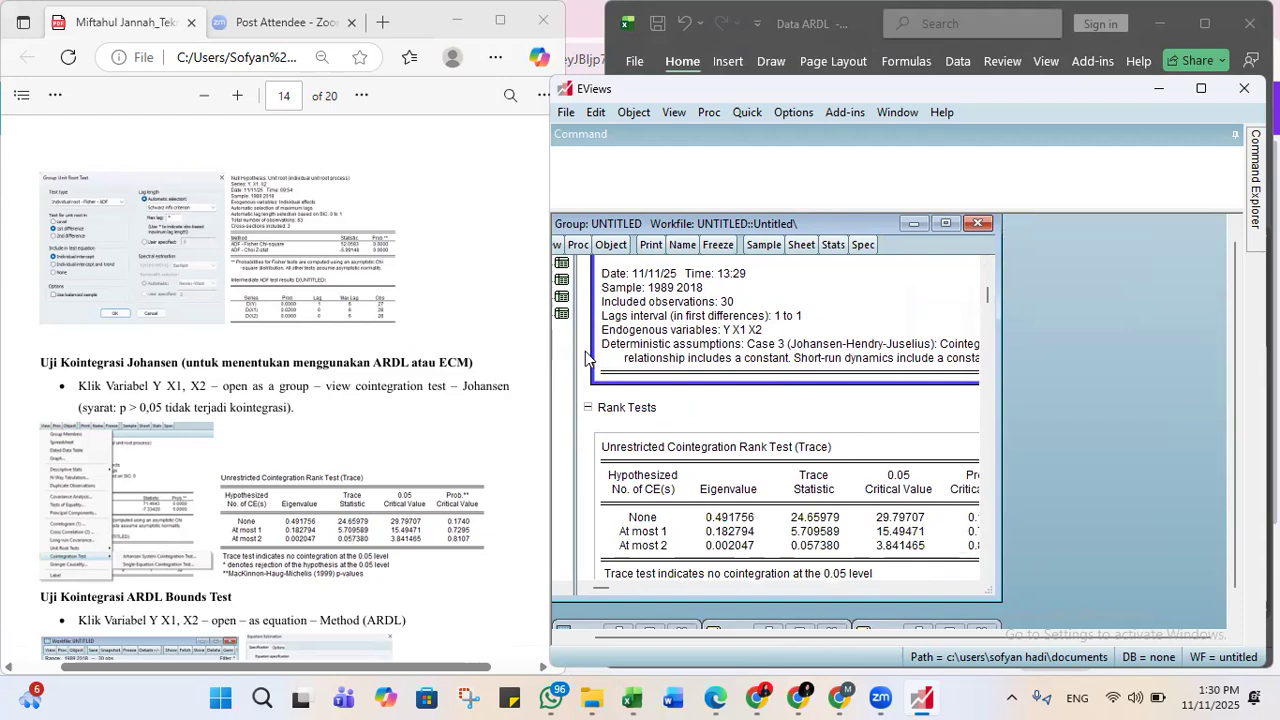
pyautogui.moveTo(577, 368); pyautogui.dragTo(517, 368)
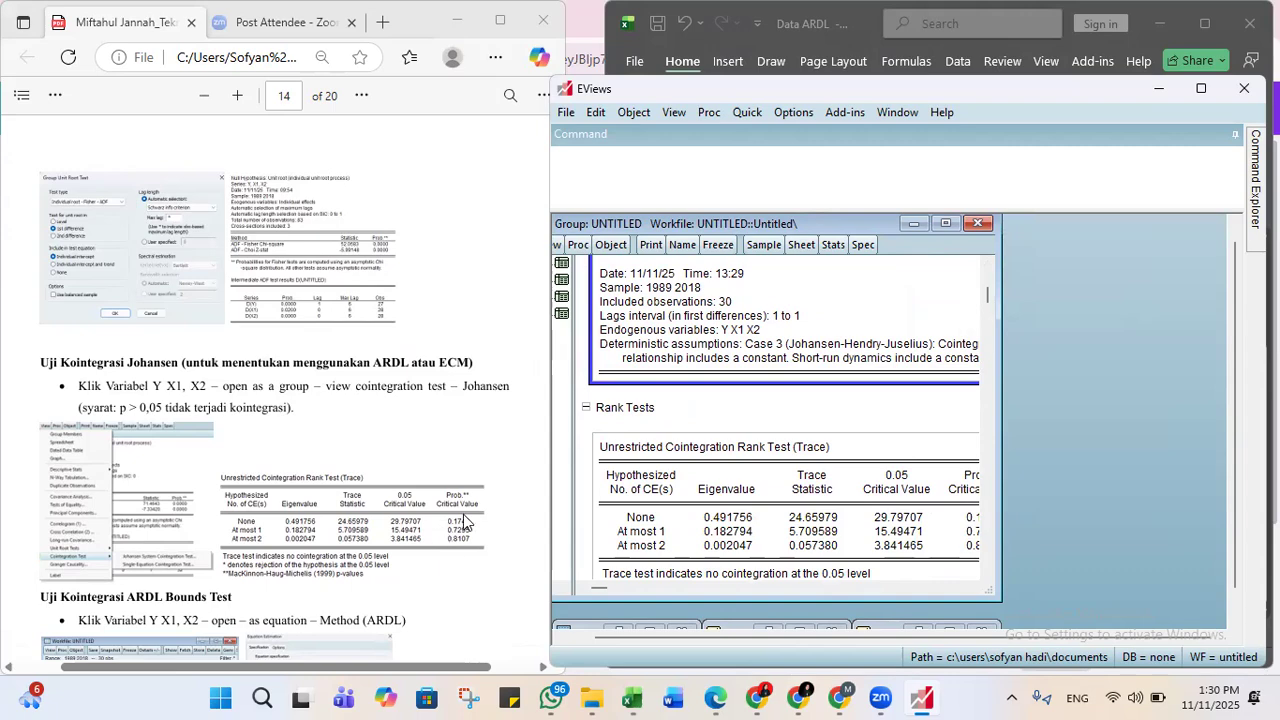
# - Compare the PDF guide's p > 0,05 no-cointegration criterion with the probabilities in its trace rank test table
pyautogui.scroll(3, 392, 507)
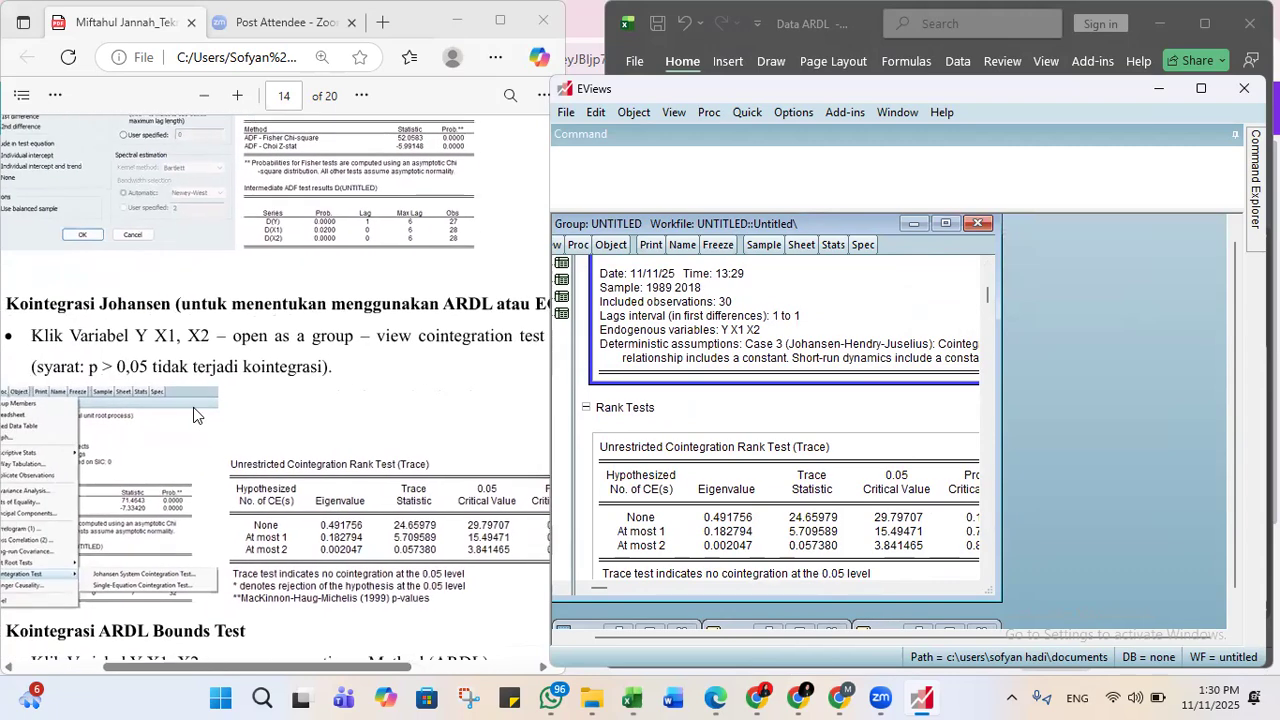
pyautogui.moveTo(62, 366); pyautogui.dragTo(152, 366)
pyautogui.click(156, 366)
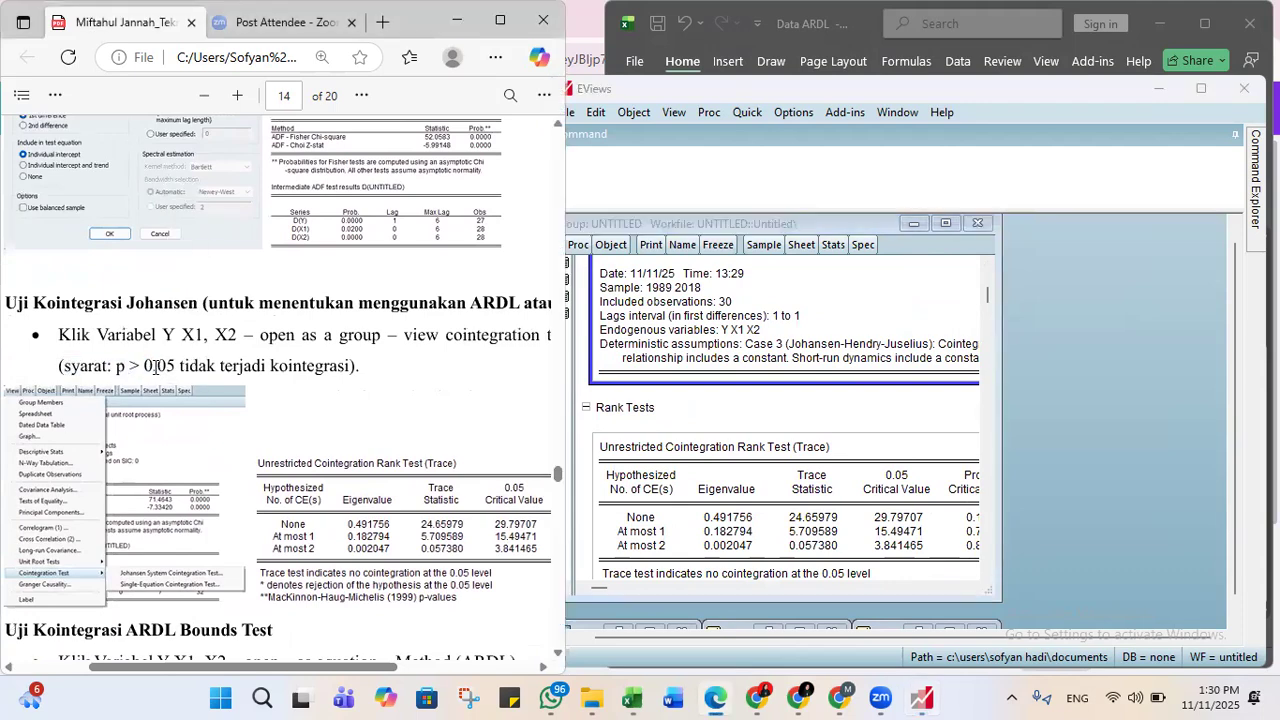
pyautogui.hscroll(2, 350, 434)
pyautogui.scroll(-1, 350, 434)
pyautogui.hscroll(1, 325, 376)
pyautogui.scroll(-1, 325, 376)
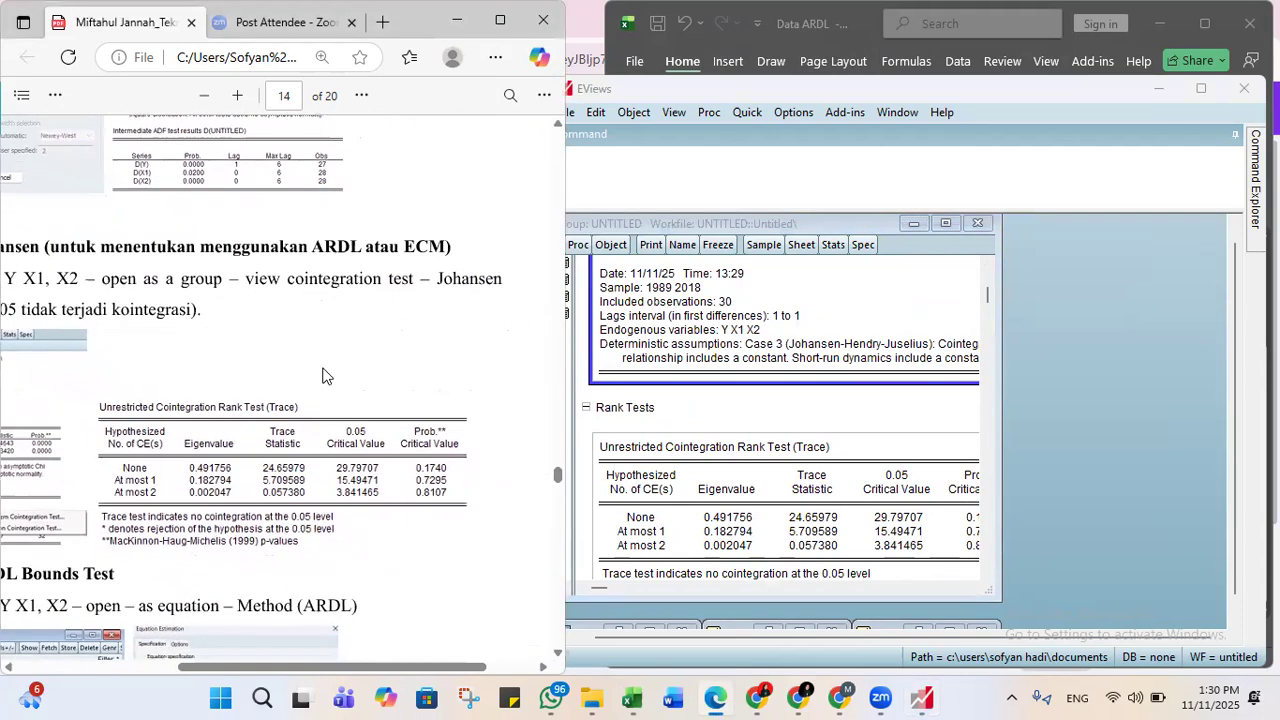
pyautogui.scroll(-1, 322, 432)
pyautogui.hscroll(-1, 322, 432)
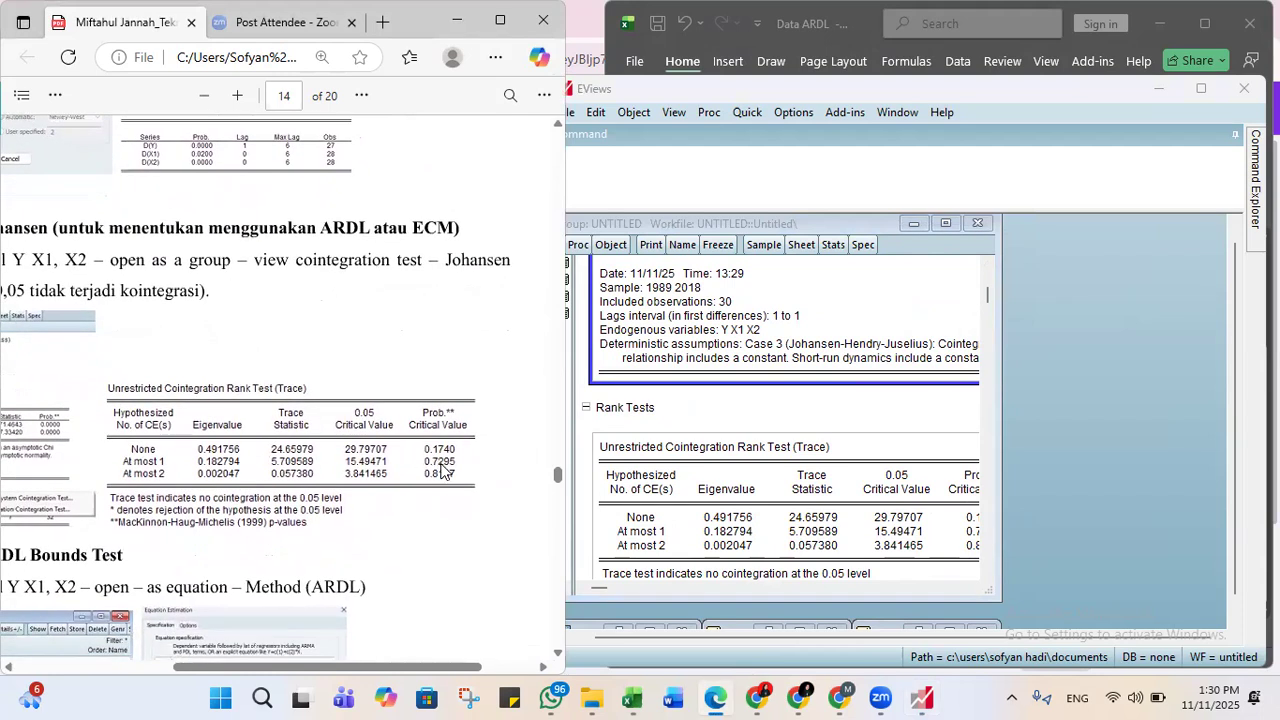
pyautogui.hscroll(-3, 436, 464)
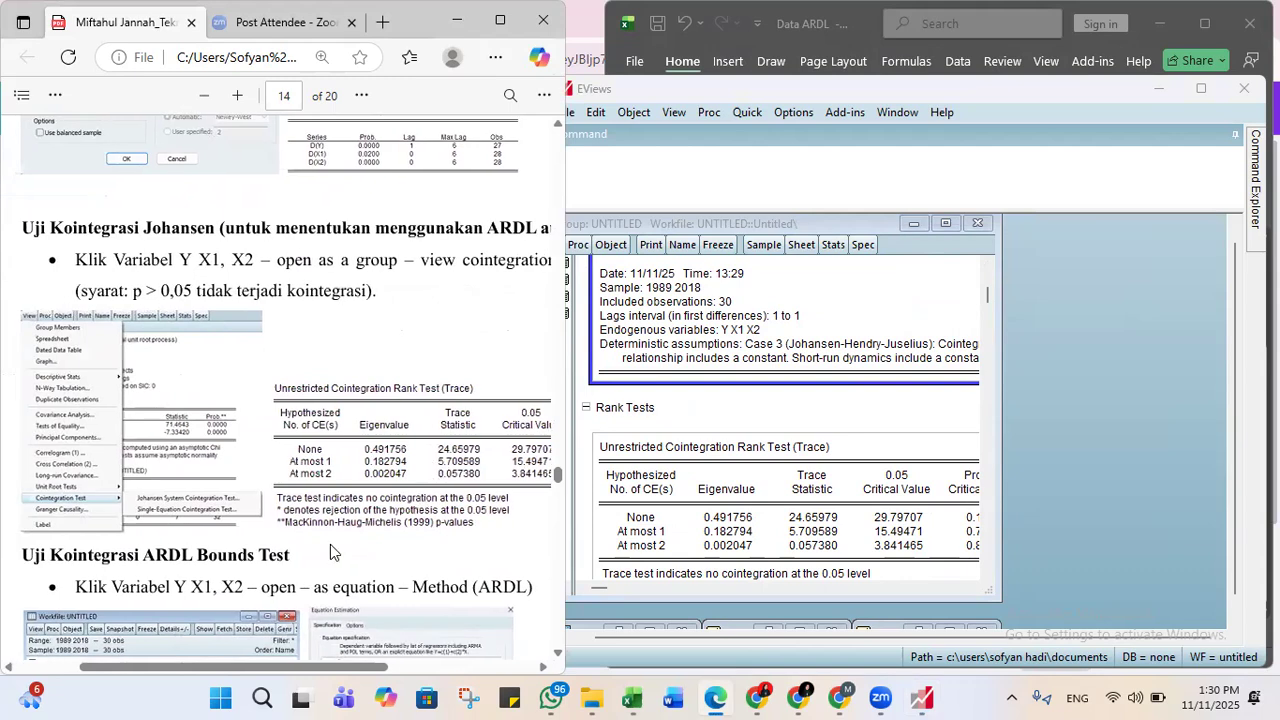
pyautogui.scroll(1, 396, 375)
pyautogui.hscroll(1, 396, 375)
pyautogui.keyDown('ctrl'); pyautogui.scroll(-3, 396, 375); pyautogui.keyUp('ctrl')
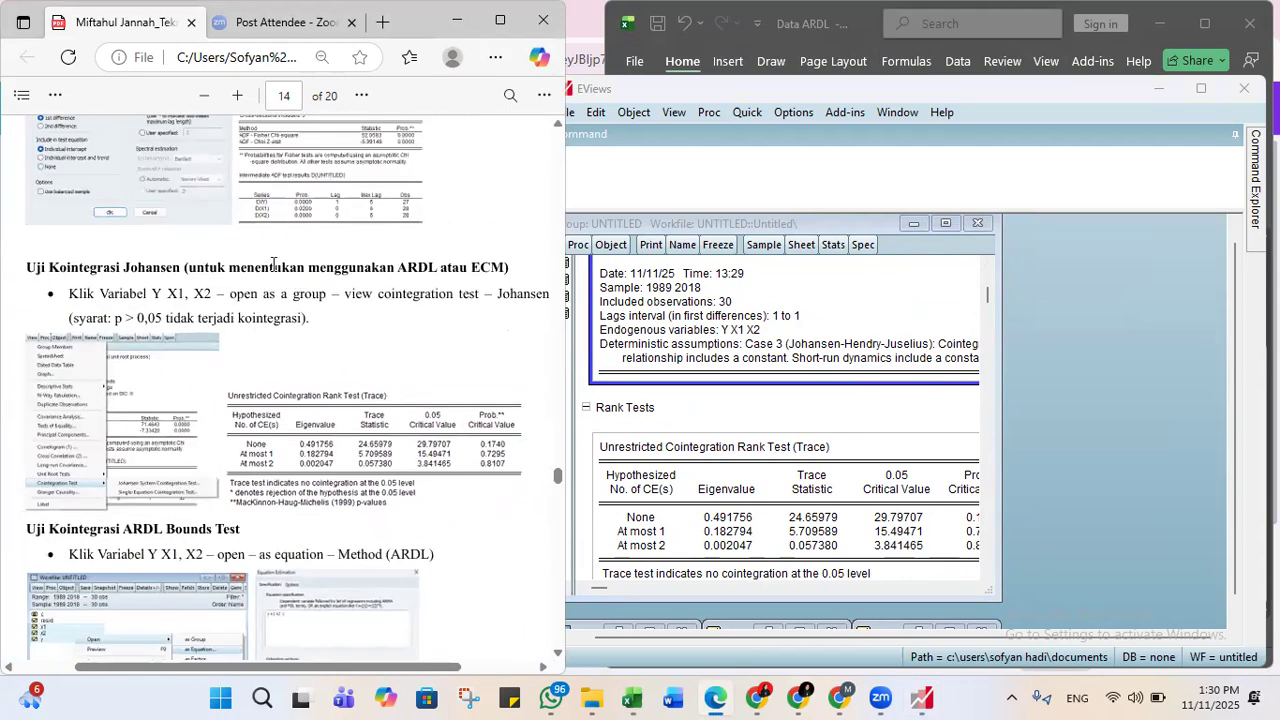
# - Read the guide's Uji Kointegrasi ARDL Bounds Test section on opening Y, X1 and X2 as an equation with the ARDL method
pyautogui.moveTo(436, 270); pyautogui.dragTo(403, 272)
pyautogui.click(403, 272)
pyautogui.scroll(-2, 272, 442)
pyautogui.scroll(-2, 222, 416)
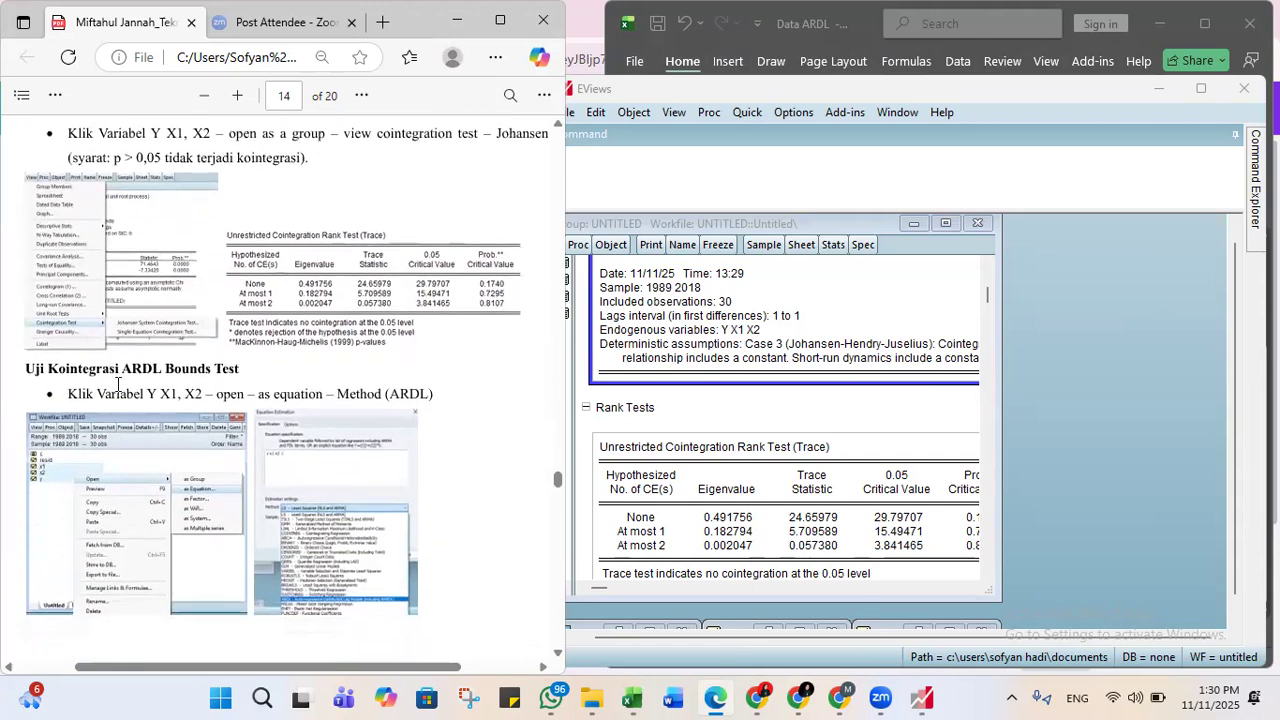
pyautogui.moveTo(24, 367); pyautogui.dragTo(254, 358)
pyautogui.rightClick(254, 358)
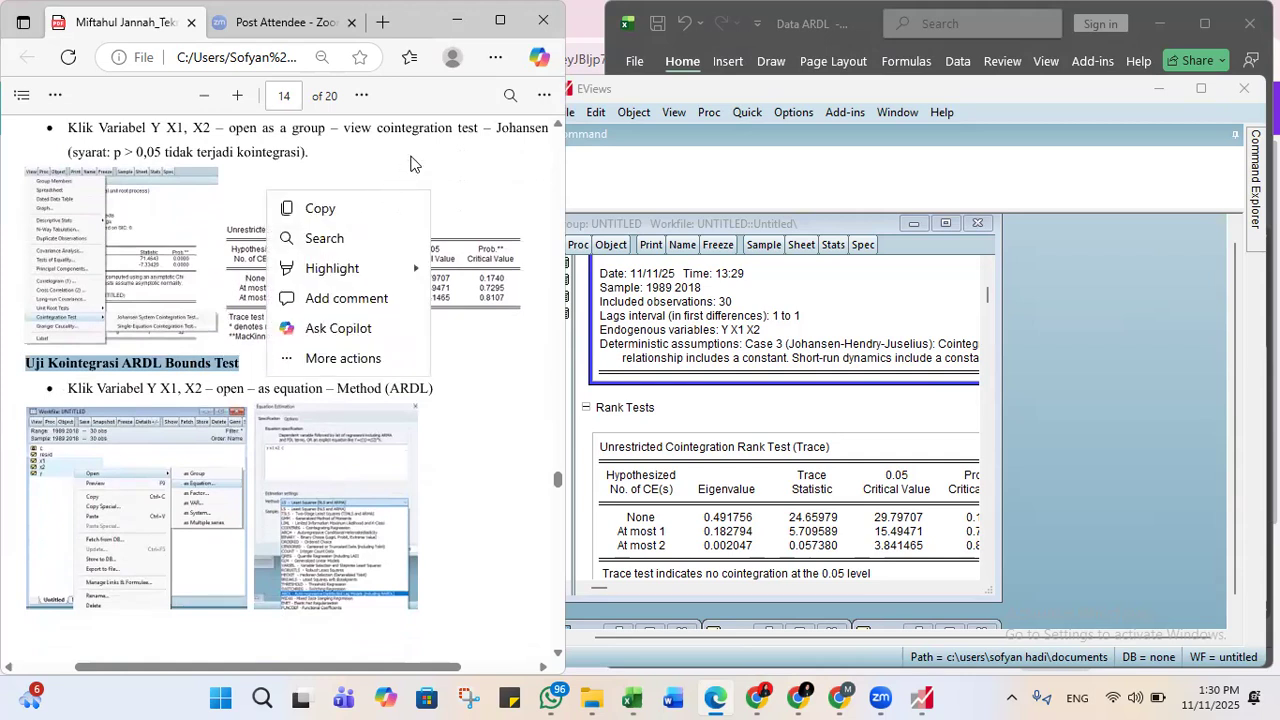
pyautogui.click(193, 363)
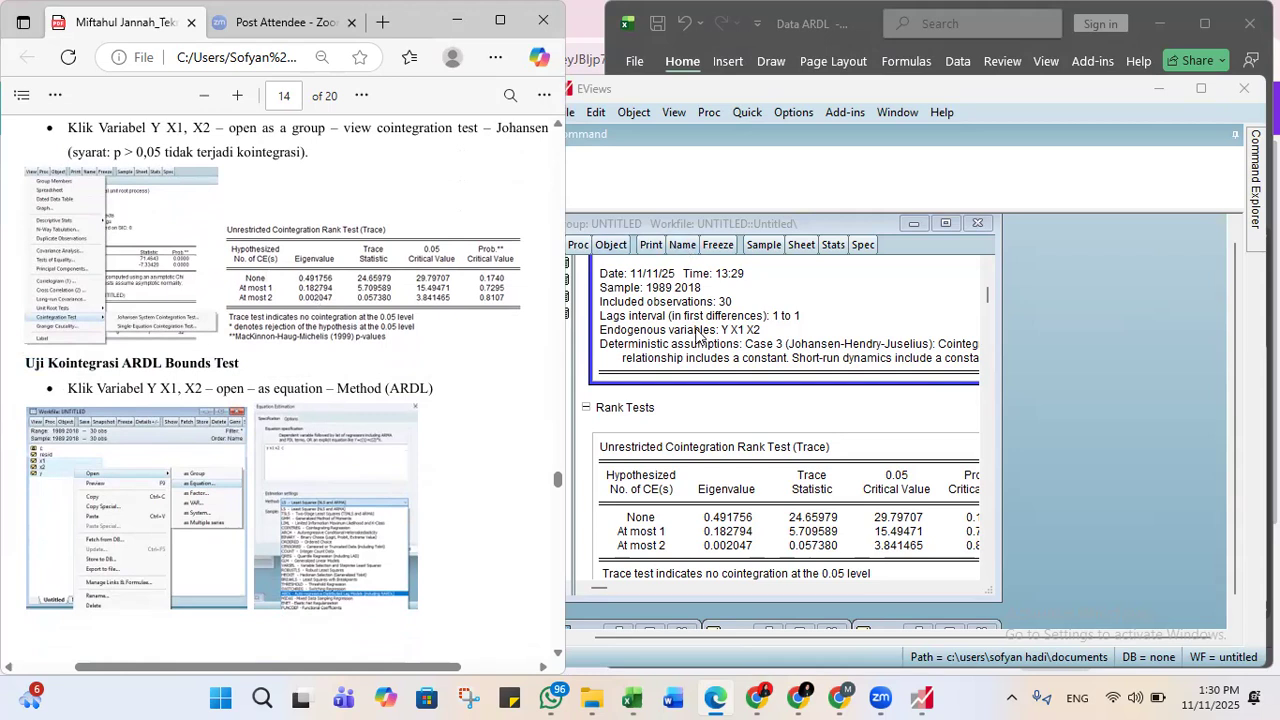
# - View the Johansen rank test results at full window size and minimize the group window
pyautogui.click(922, 225)
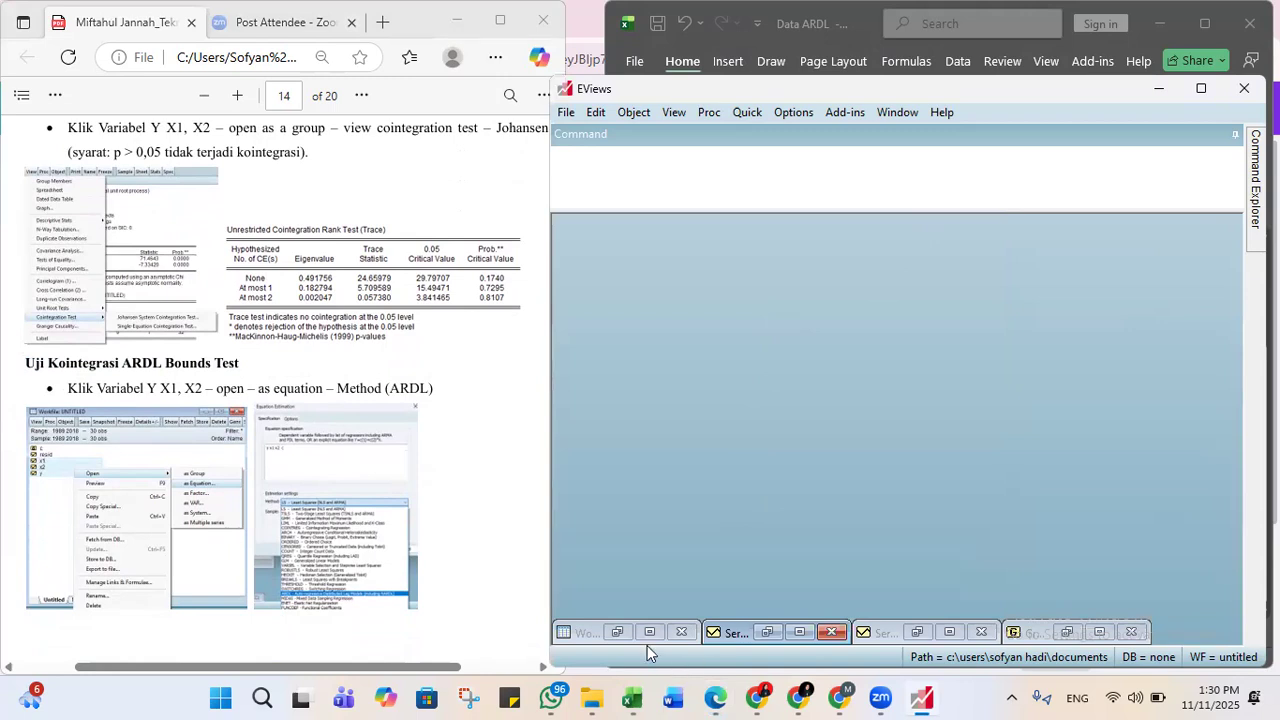
pyautogui.click(1098, 632)
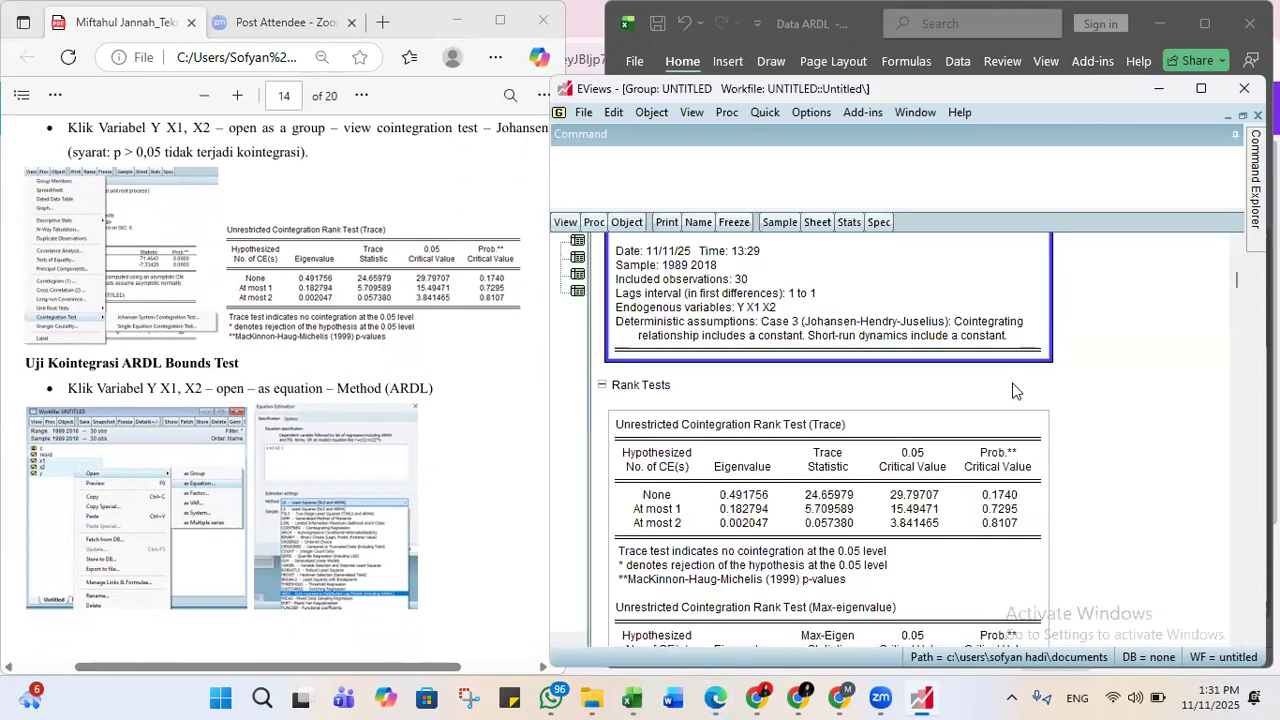
pyautogui.click(1227, 116)
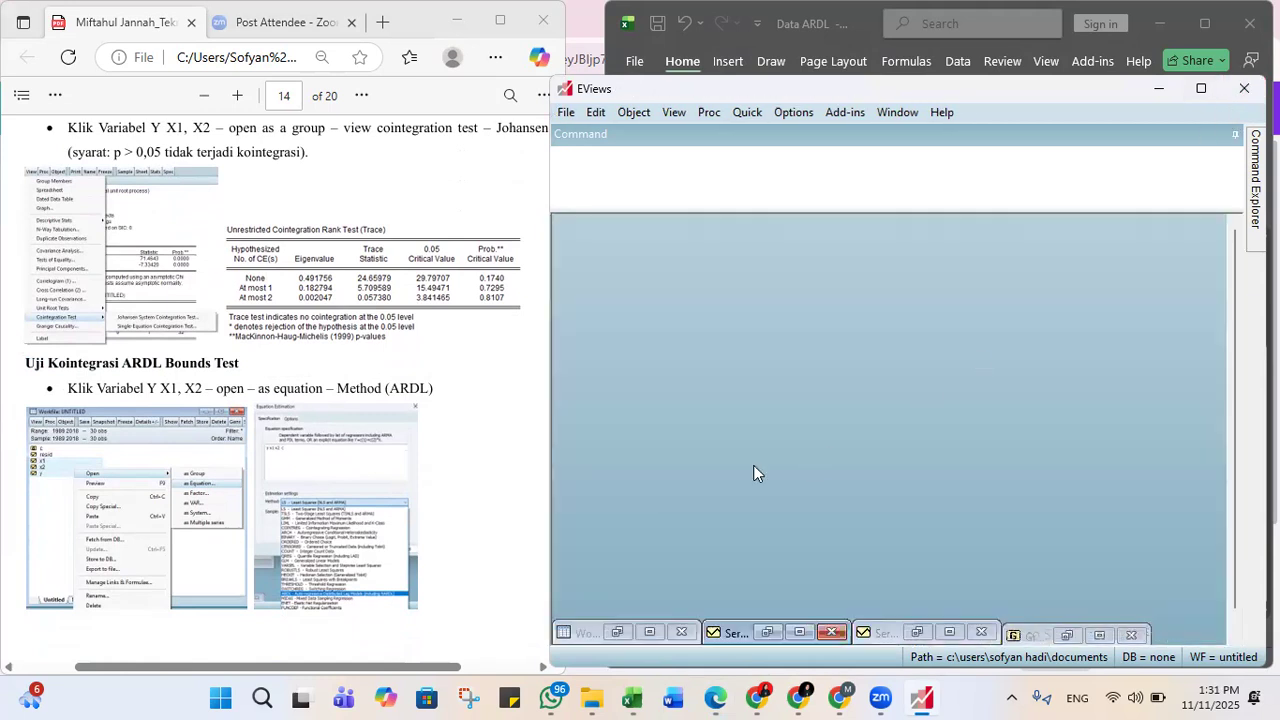
# - Maximize the workfile and select the series y, x1 and x2, starting with y
pyautogui.click(648, 633)
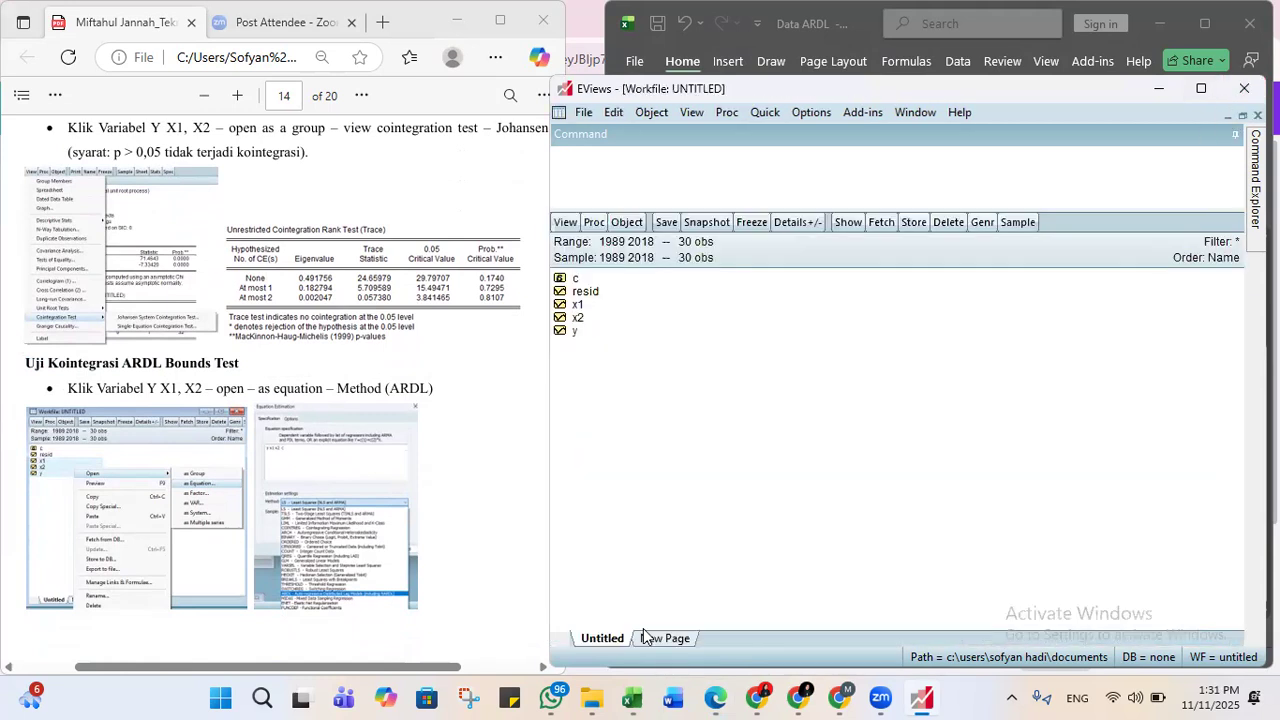
pyautogui.click(566, 332)
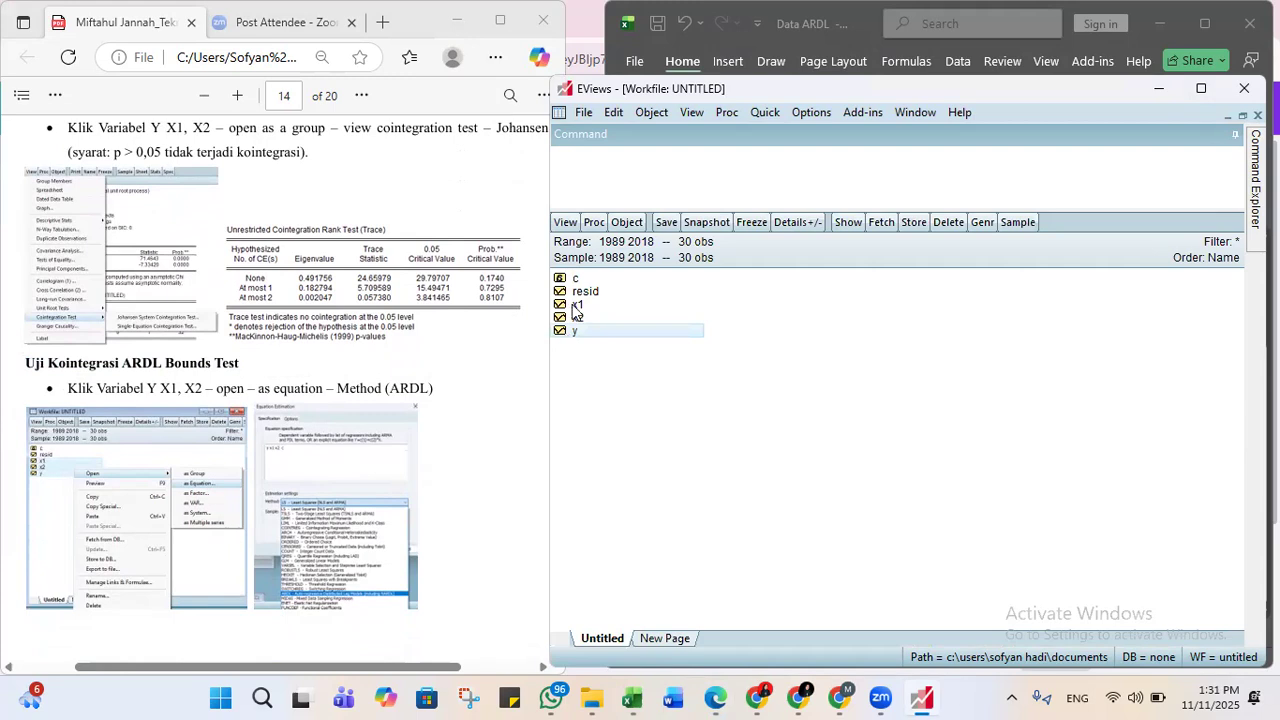
pyautogui.keyDown('ctrl'); pyautogui.click(574, 304); pyautogui.keyUp('ctrl')
pyautogui.keyDown('ctrl'); pyautogui.click(581, 315); pyautogui.keyUp('ctrl')
# - Open the selected series as a group, deleting the untitled group, and minimize the group window
pyautogui.rightClick(583, 311)
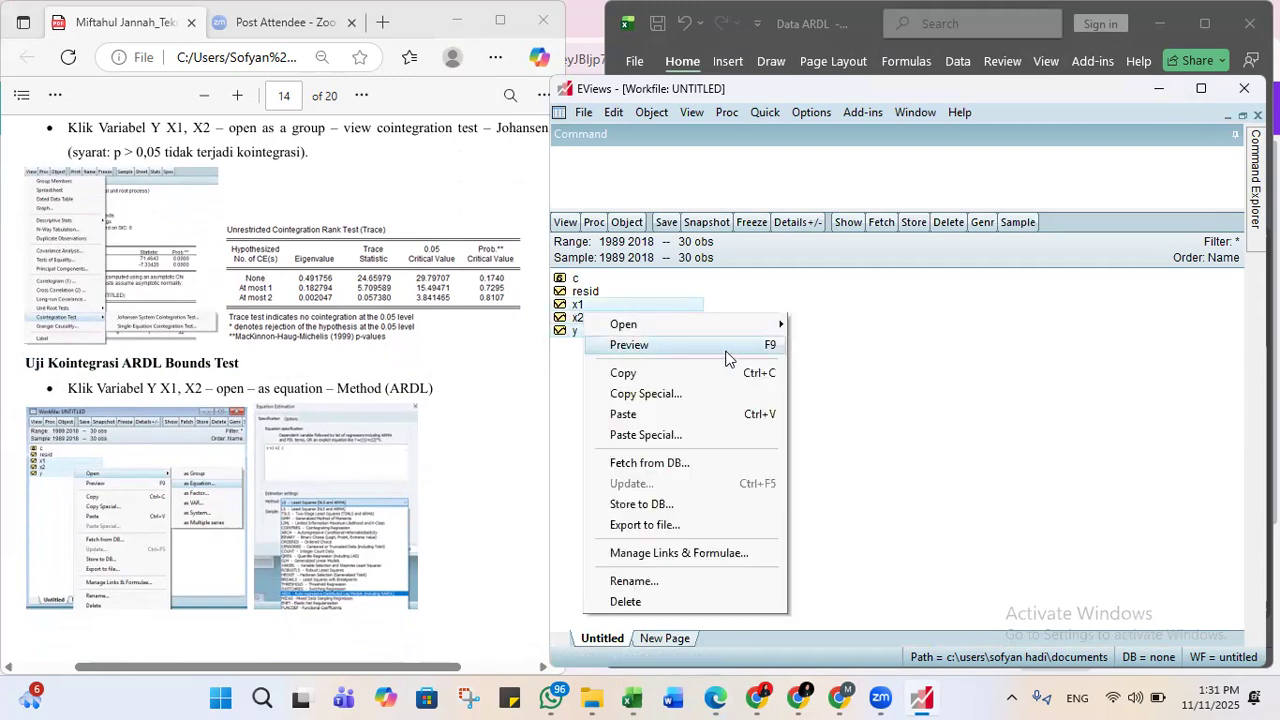
pyautogui.moveTo(745, 333)
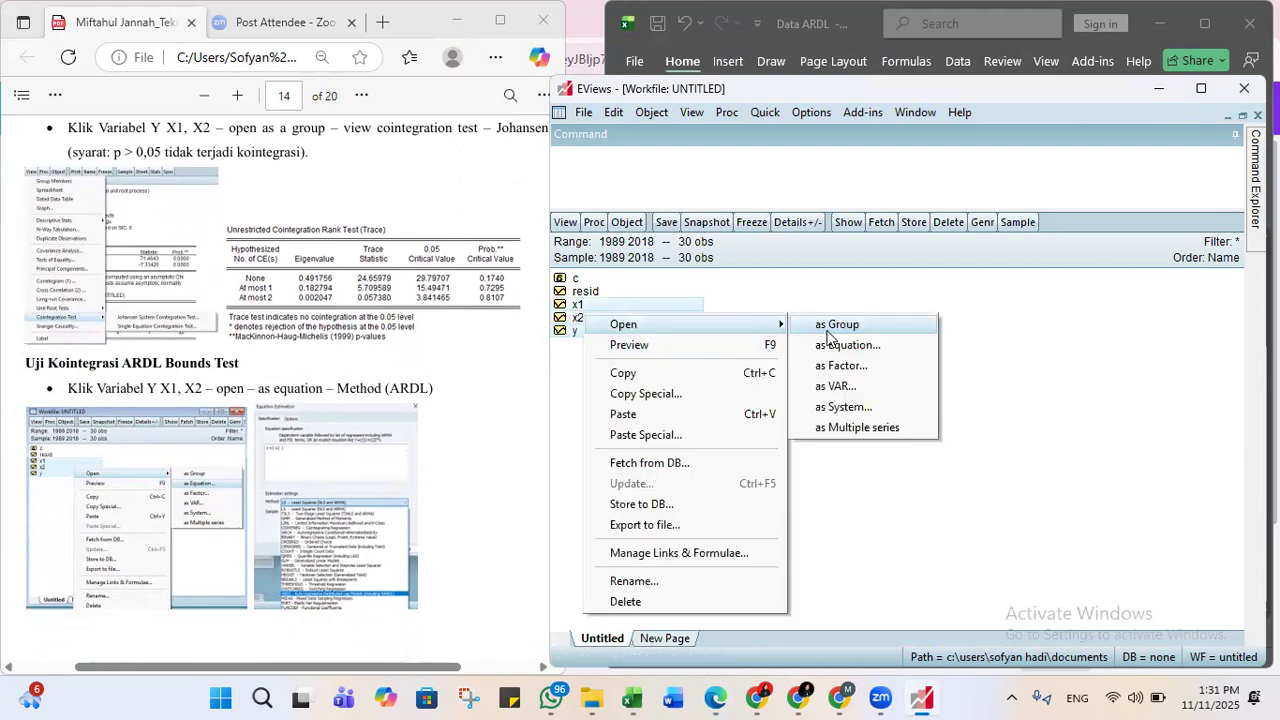
pyautogui.click(830, 326)
pyautogui.click(864, 416)
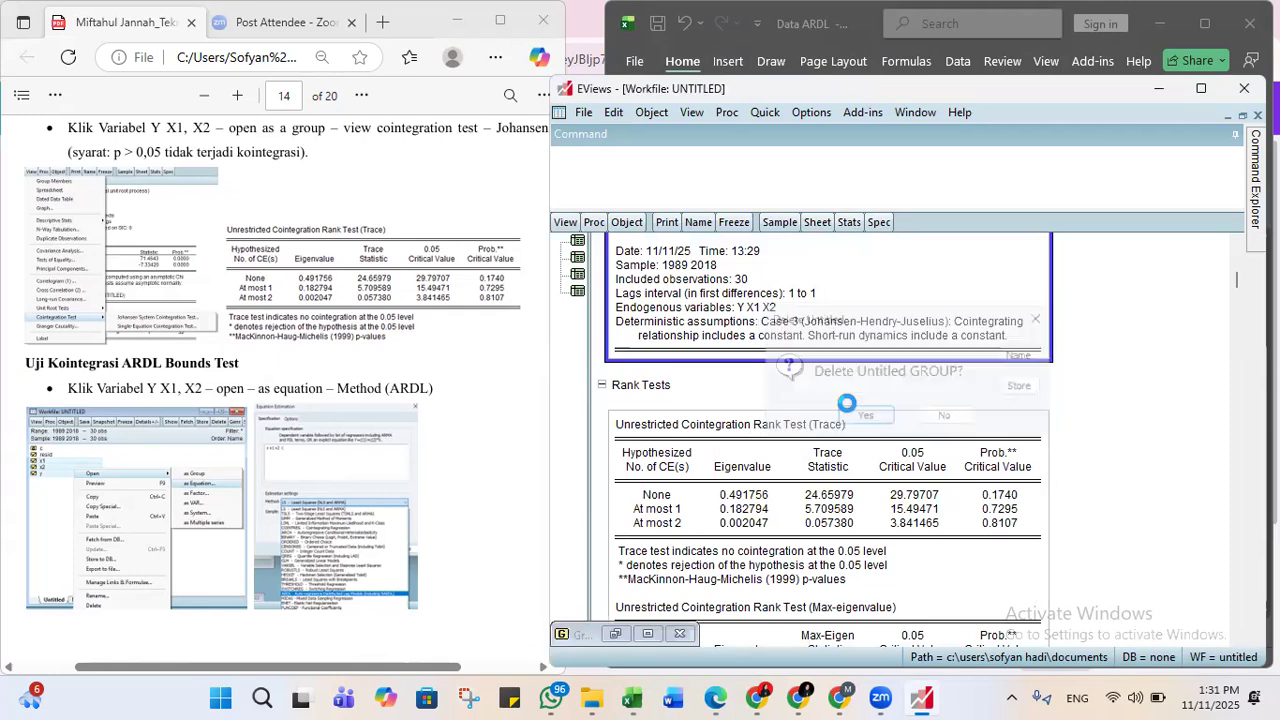
pyautogui.click(575, 223)
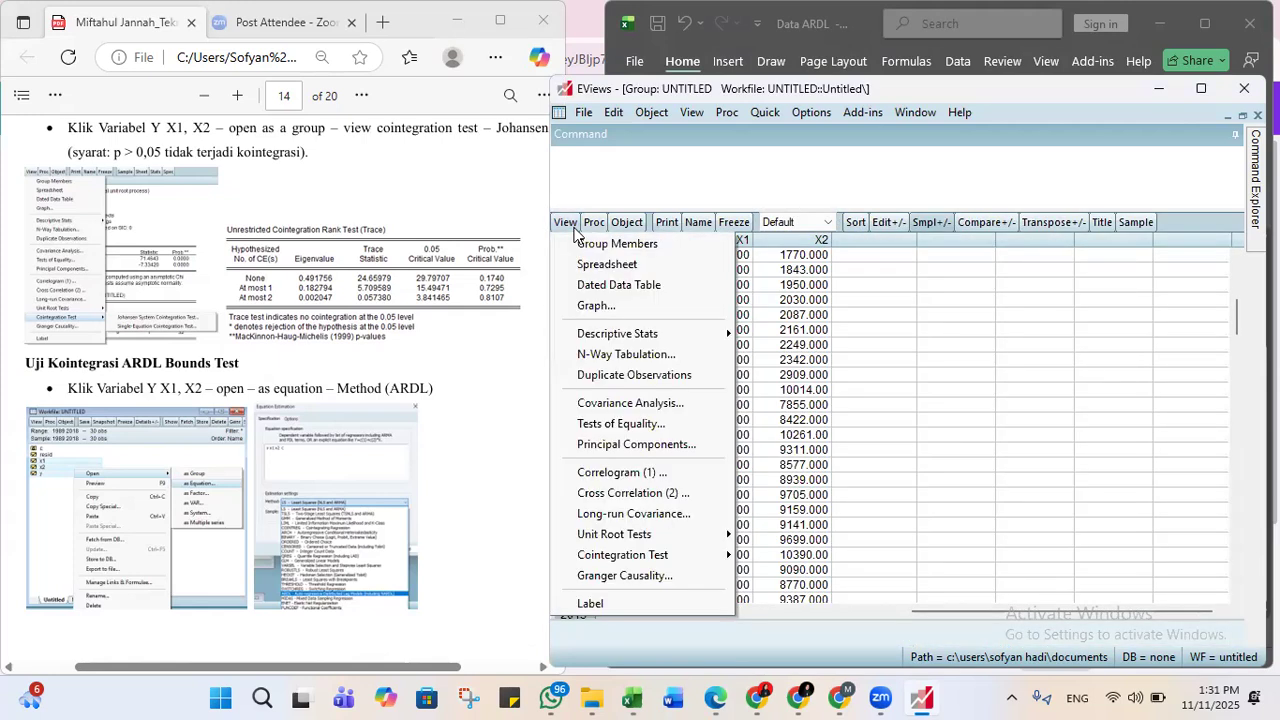
pyautogui.click(912, 375)
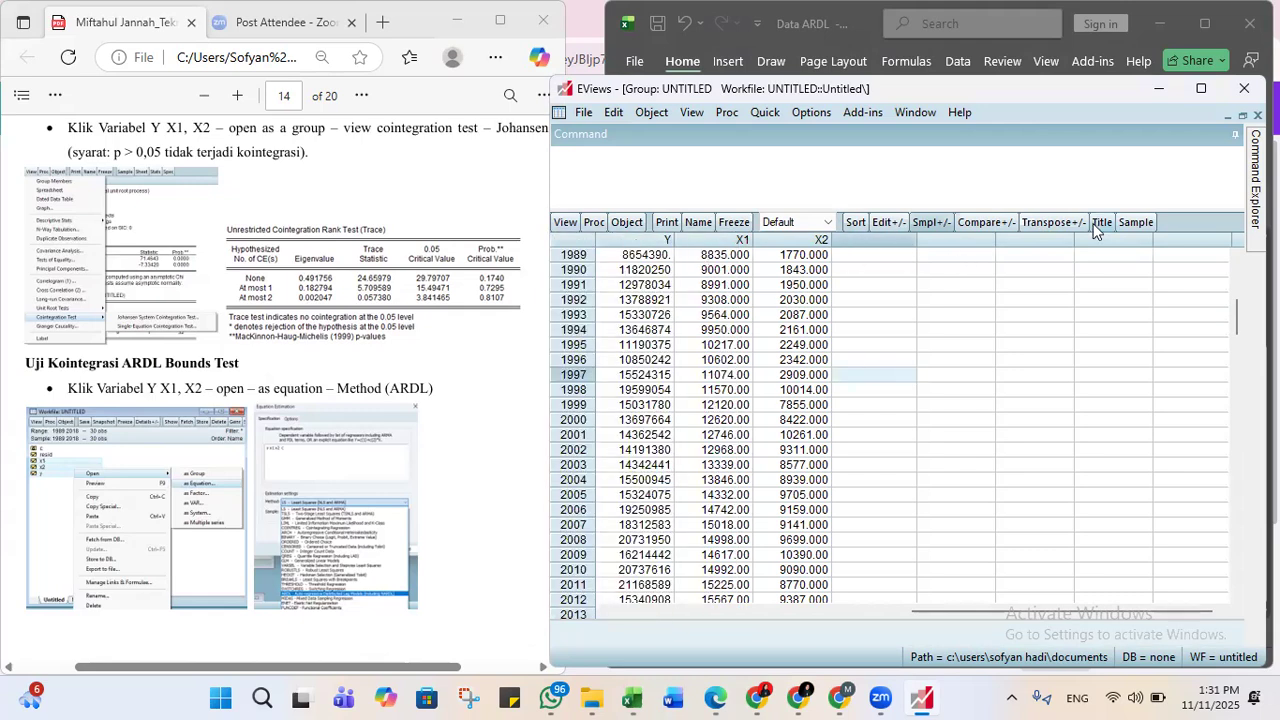
pyautogui.click(1228, 116)
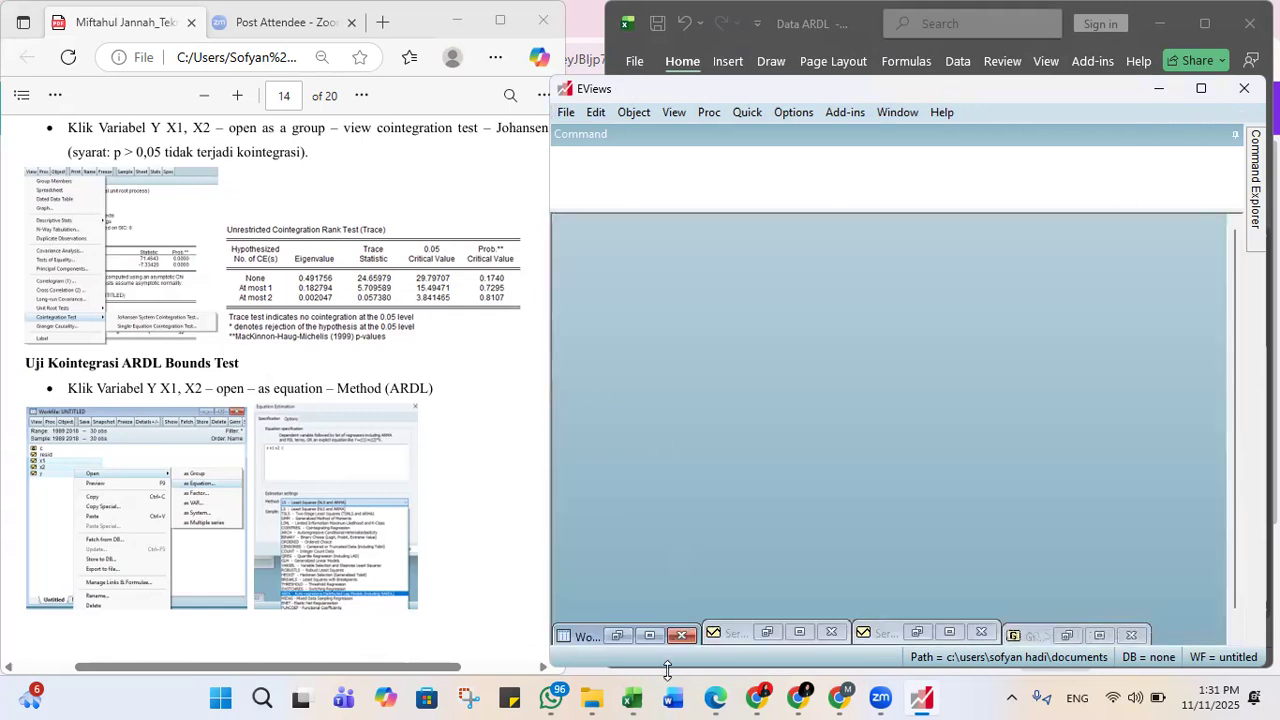
# - Restore the workfile and open y, x1 and x2 as an equation with the ARDL estimation method
pyautogui.click(650, 635)
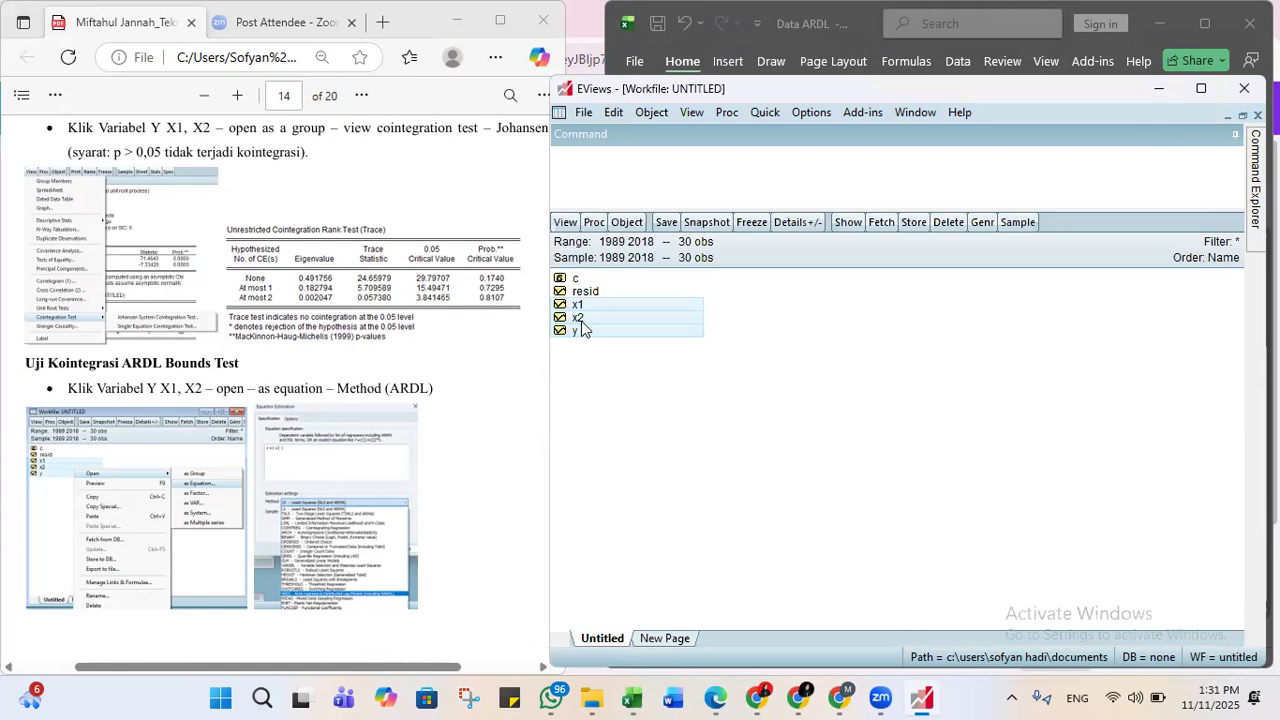
pyautogui.rightClick(583, 325)
pyautogui.moveTo(760, 334)
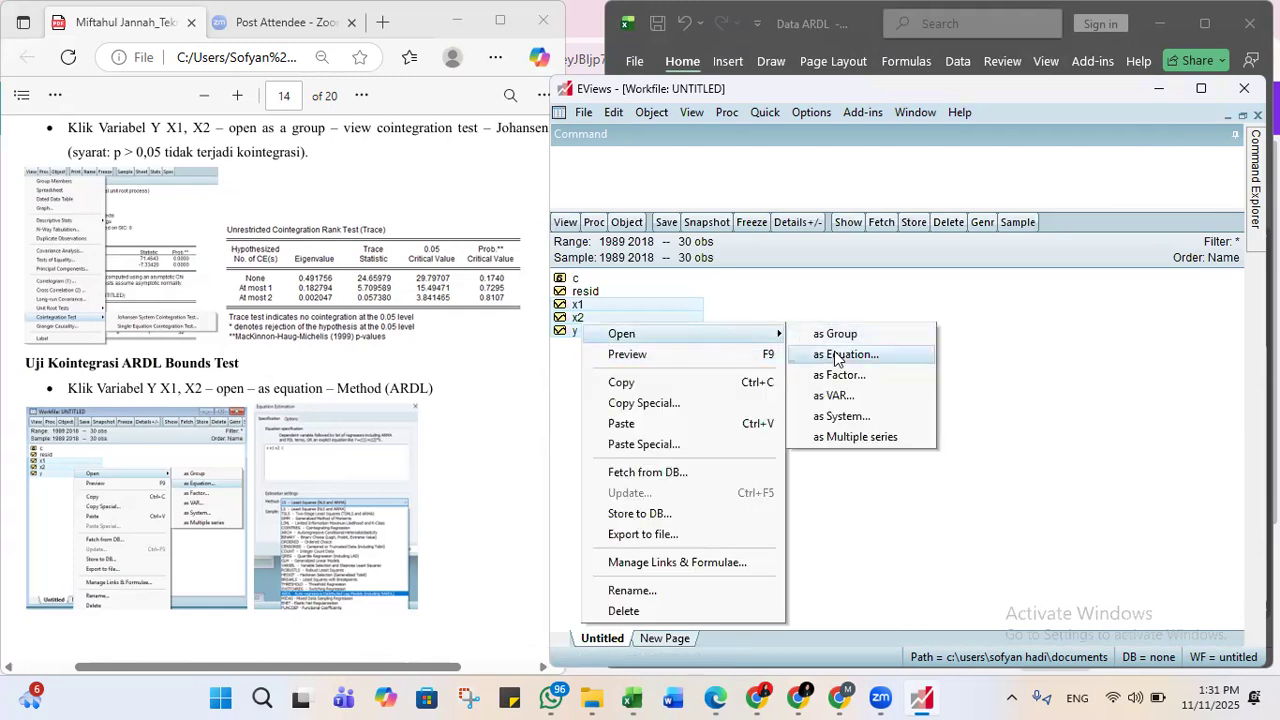
pyautogui.click(842, 351)
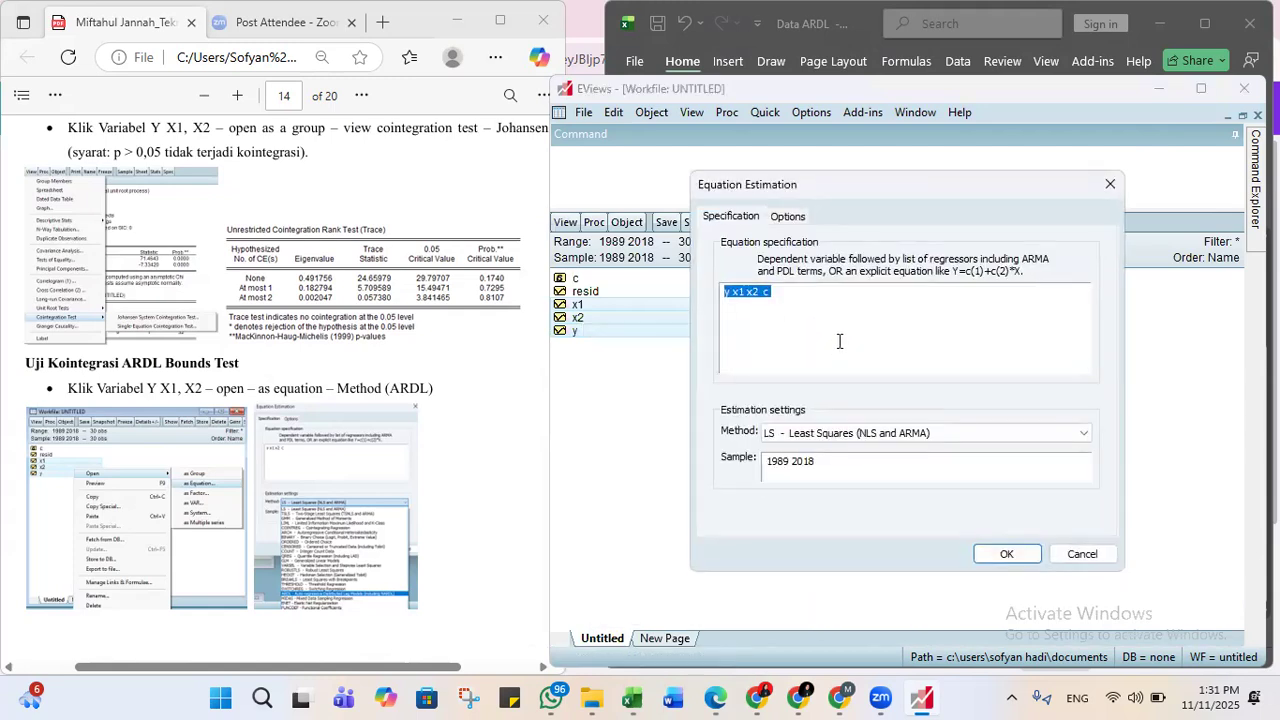
pyautogui.click(988, 433)
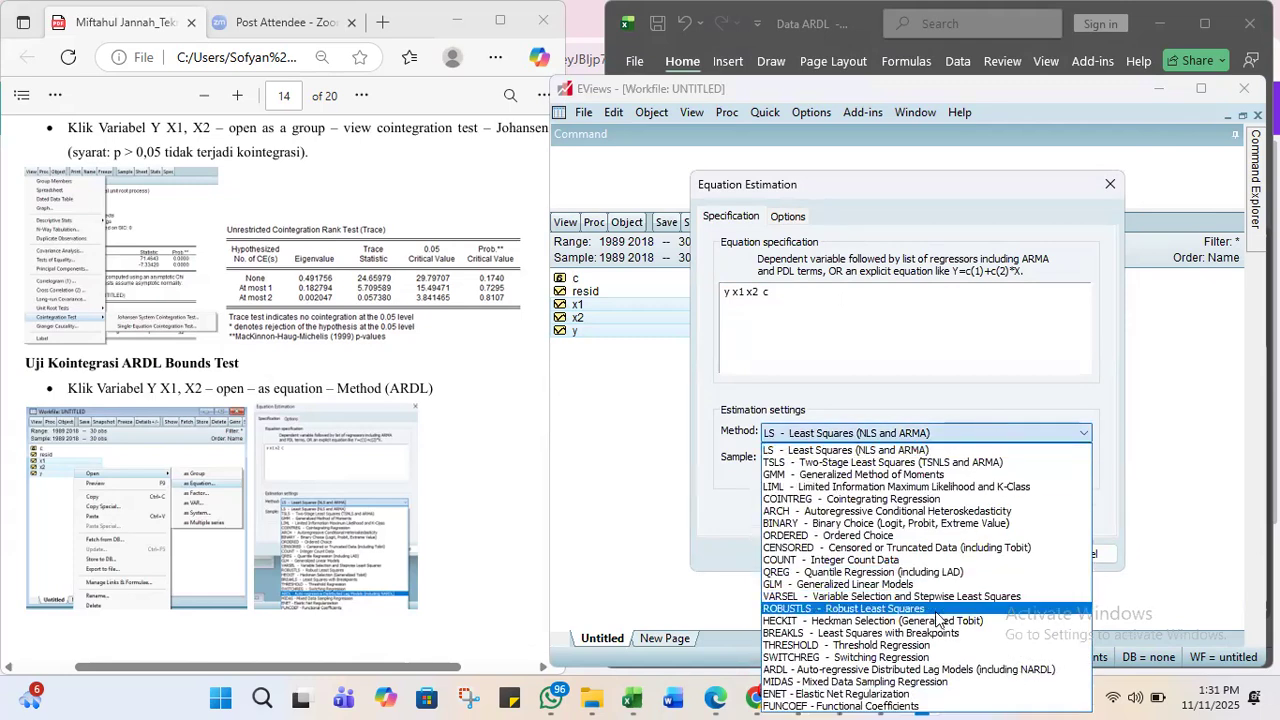
pyautogui.click(926, 669)
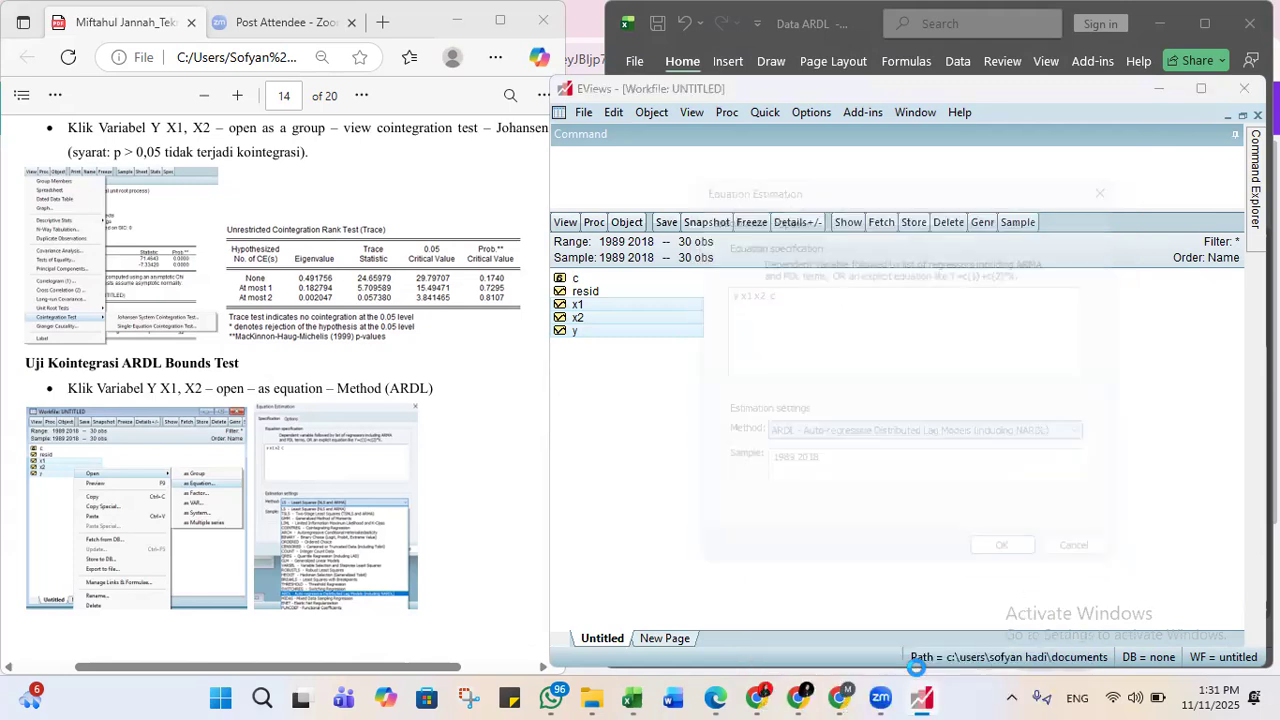
# - Set the linear dynamic specification to d(y) d(x1) d(x2) and estimate the ARDL equation
pyautogui.click(800, 231)
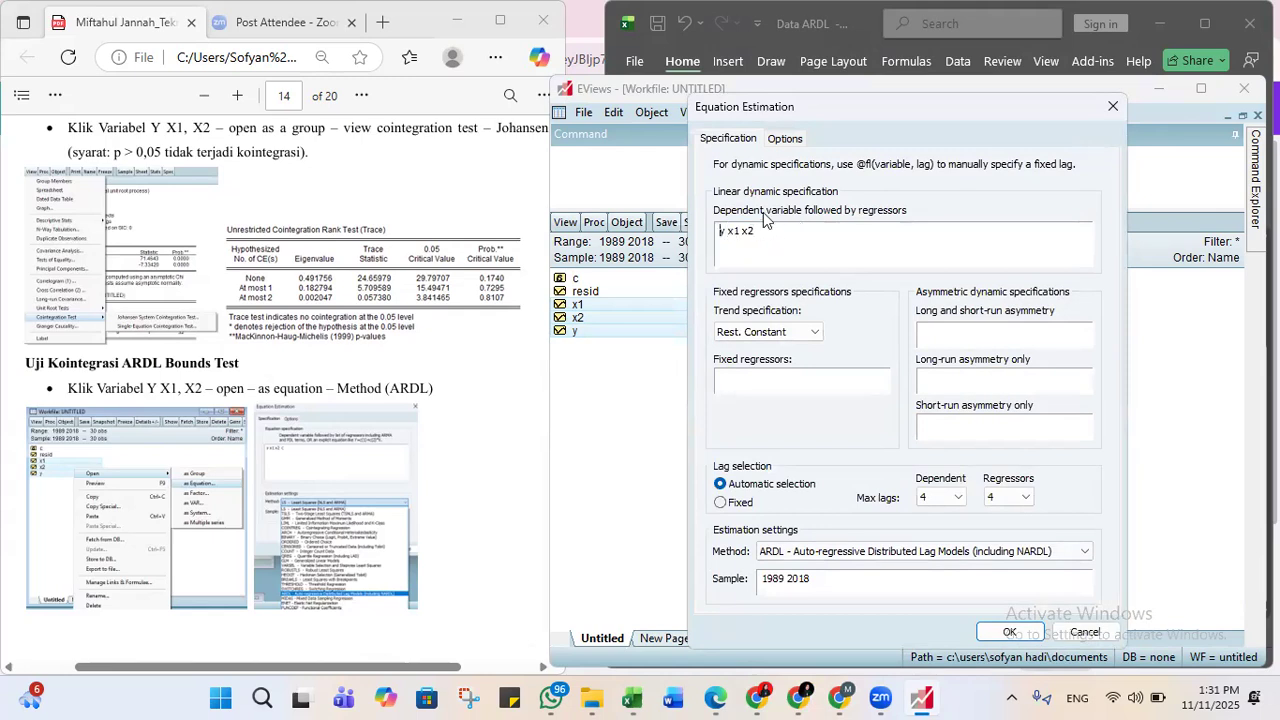
pyautogui.click(720, 231)
pyautogui.write('d(y)')
pyautogui.click(741, 231)
pyautogui.write('d(')
pyautogui.click(764, 231)
pyautogui.write(')')
pyautogui.click(768, 231)
pyautogui.write('d(x2')
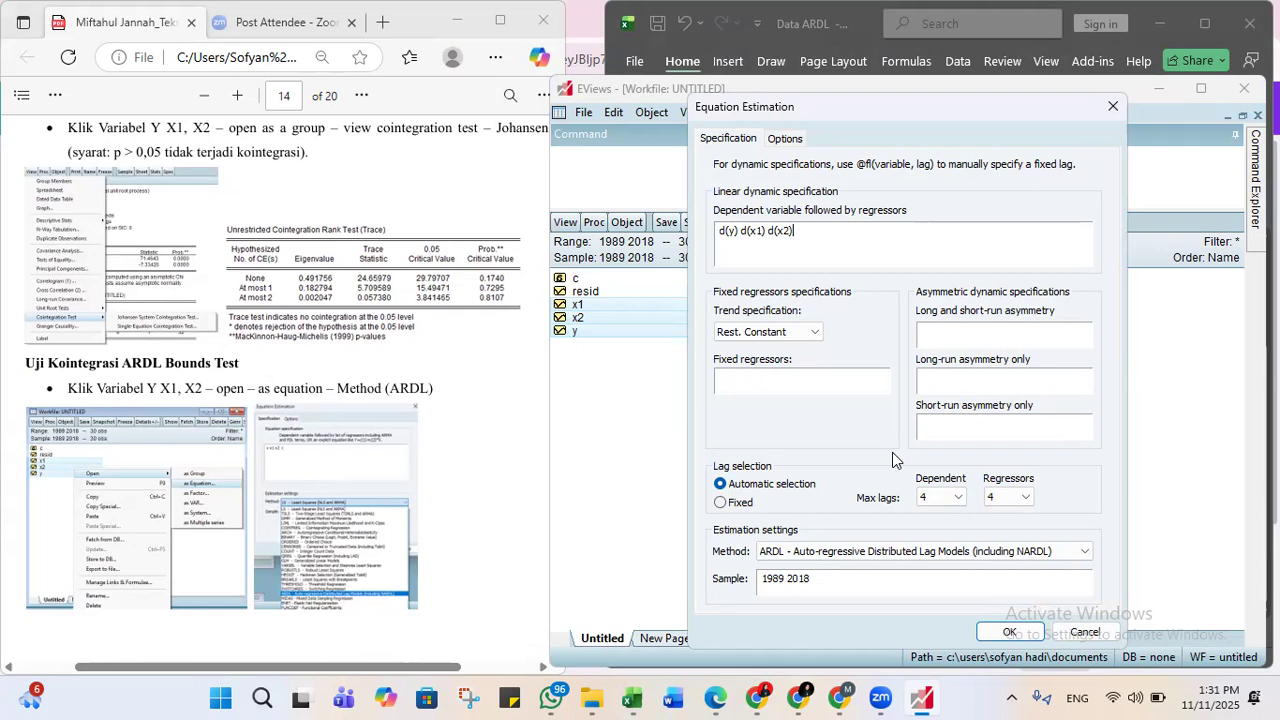
pyautogui.click(1009, 633)
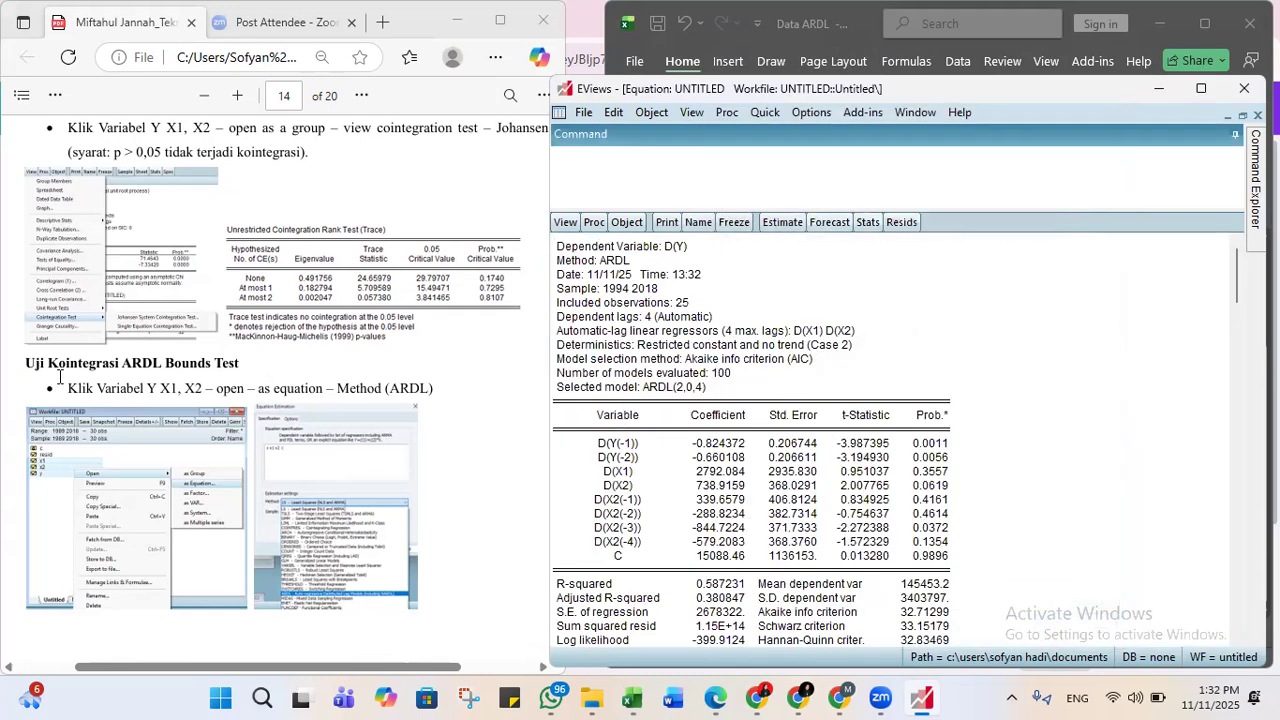
# - Compare the ARDL output with the PDF guide's notes on first differences and max lags 4, up to its Bounds Test instructions
pyautogui.scroll(-4, 135, 340)
pyautogui.scroll(-9, 135, 340)
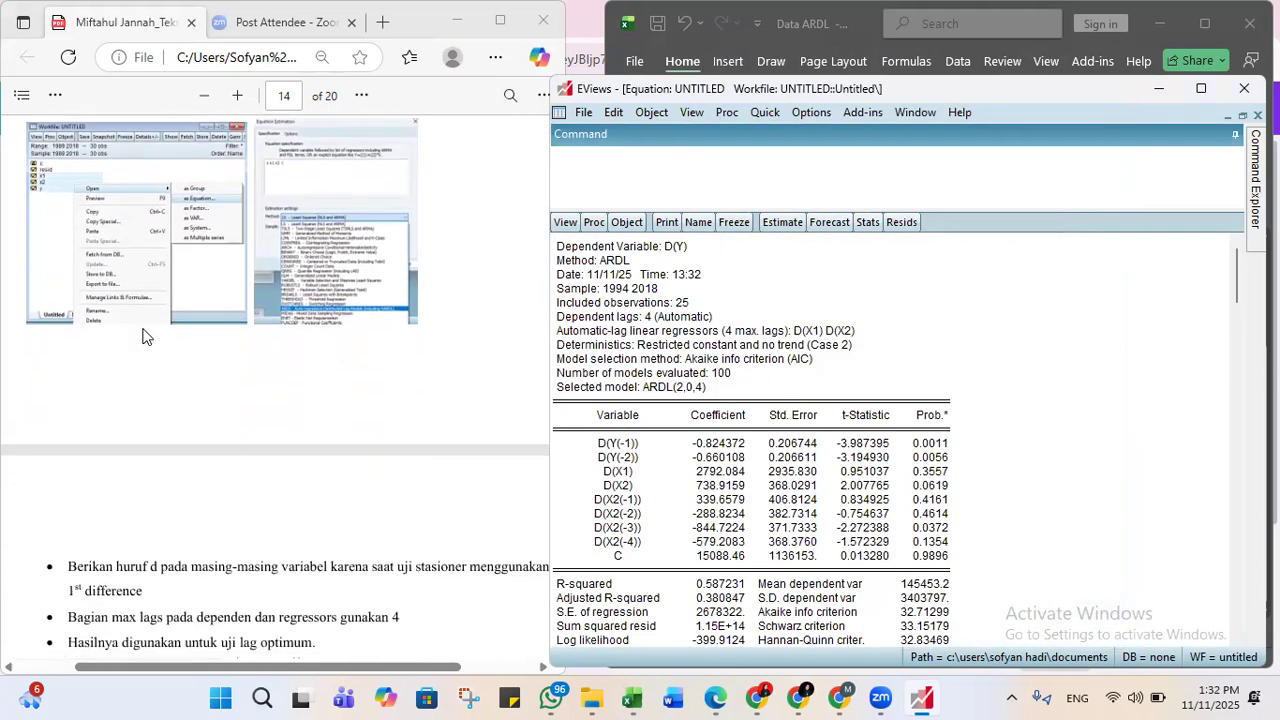
pyautogui.scroll(-1, 224, 388)
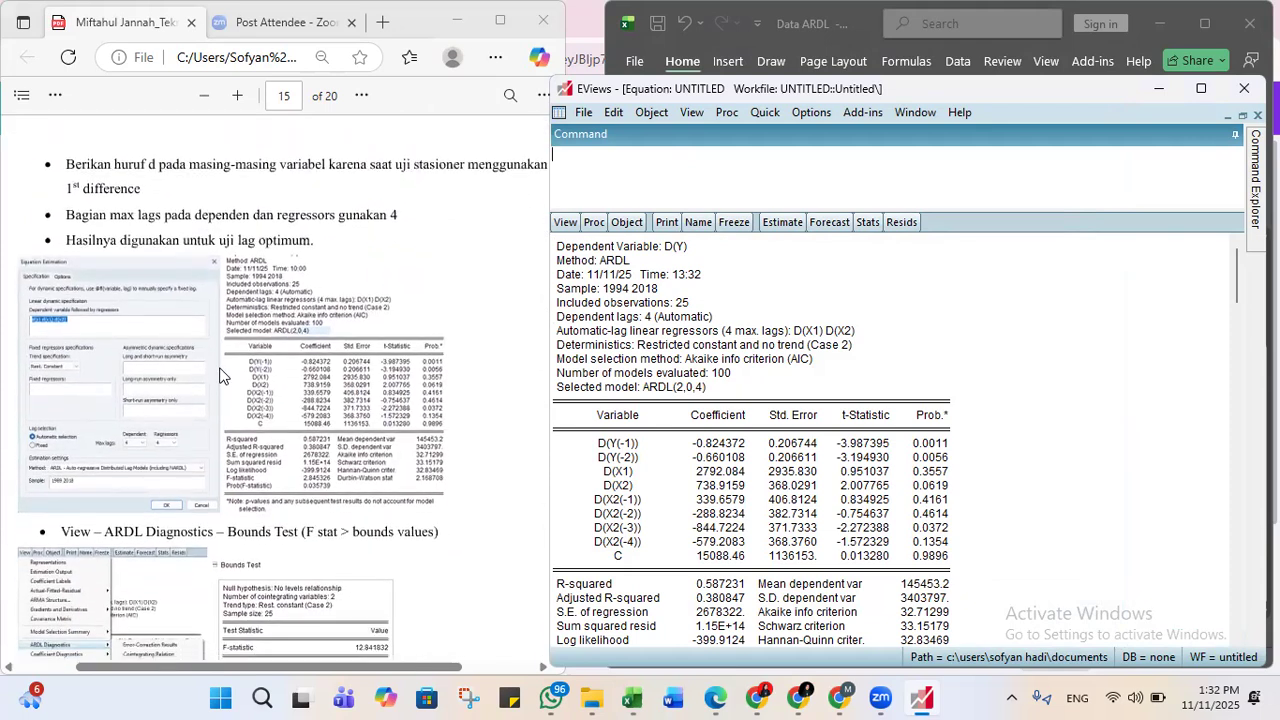
pyautogui.scroll(-1, 723, 430)
pyautogui.click(731, 432)
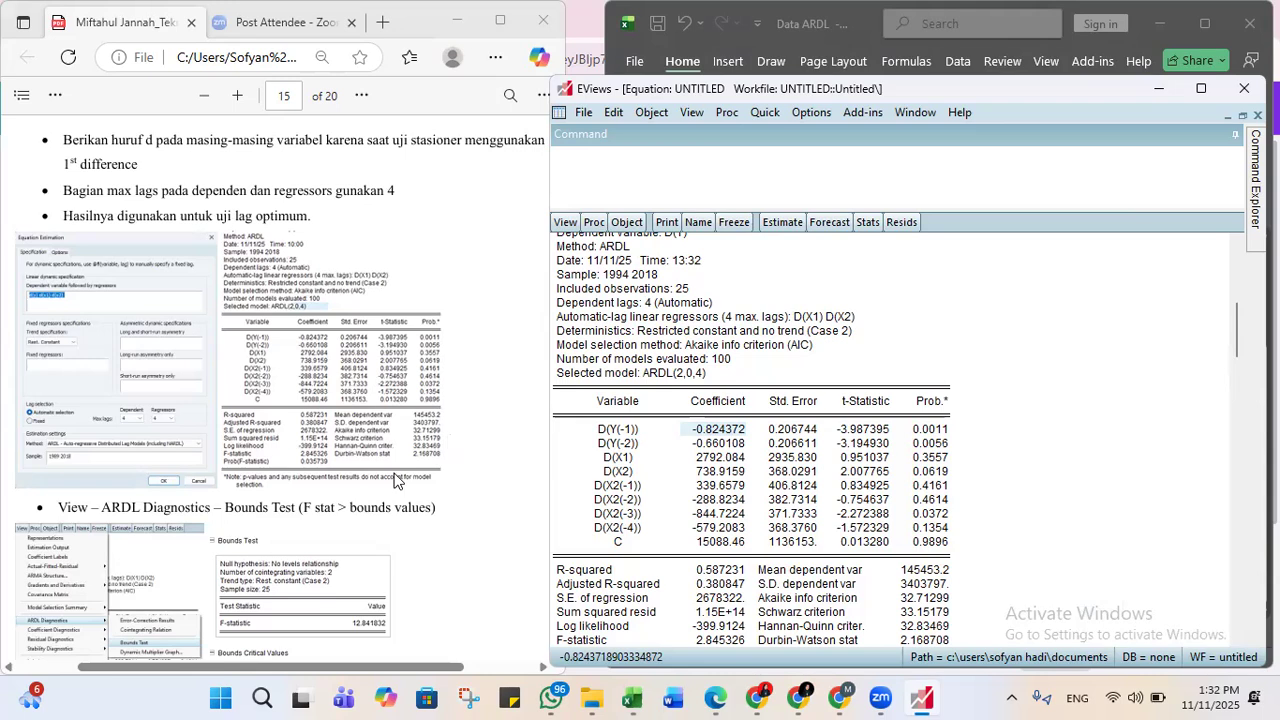
pyautogui.scroll(-1, 397, 481)
pyautogui.scroll(-1, 393, 481)
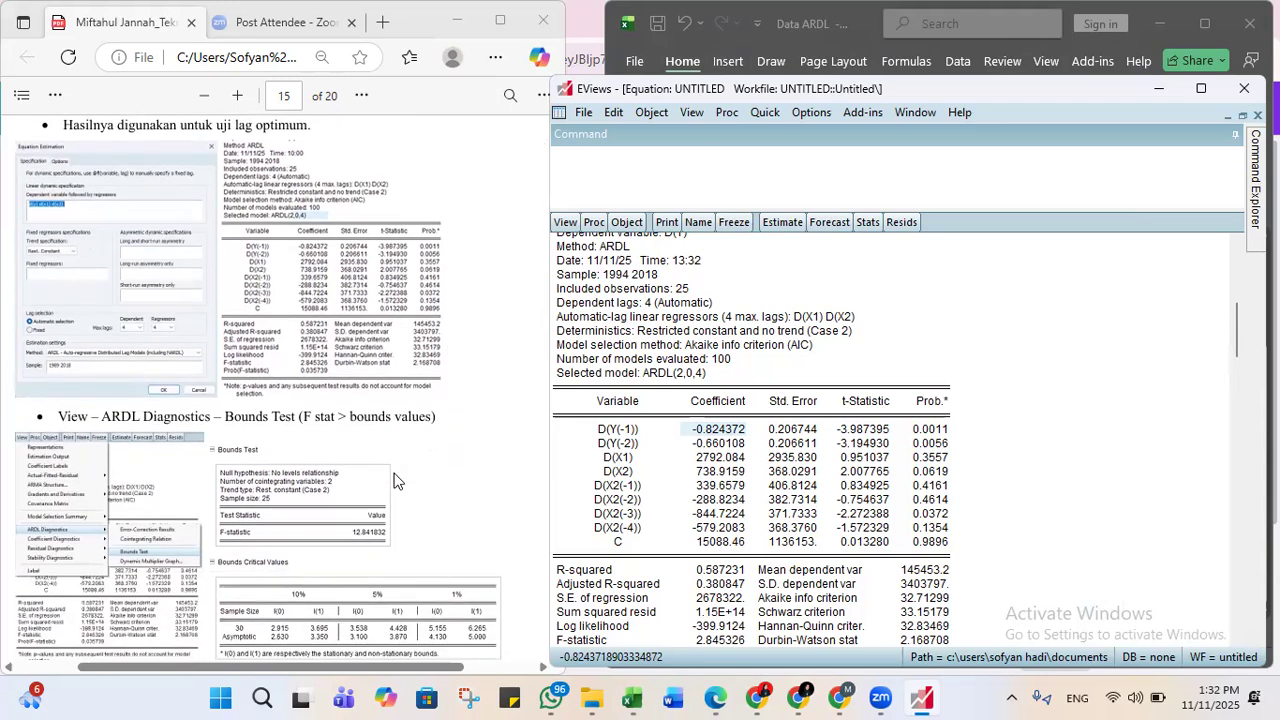
# - Run the ARDL bounds test on the equation and check it against the guide's F stat > bounds values criterion
pyautogui.click(565, 223)
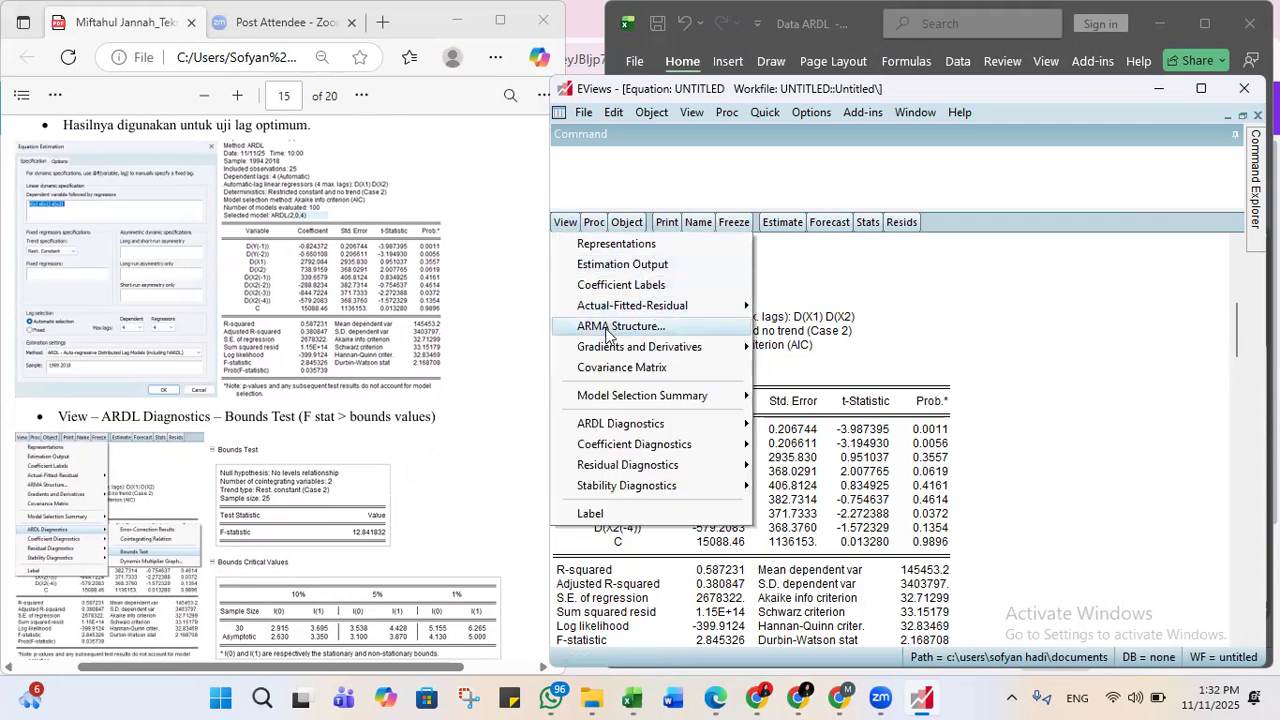
pyautogui.moveTo(641, 422)
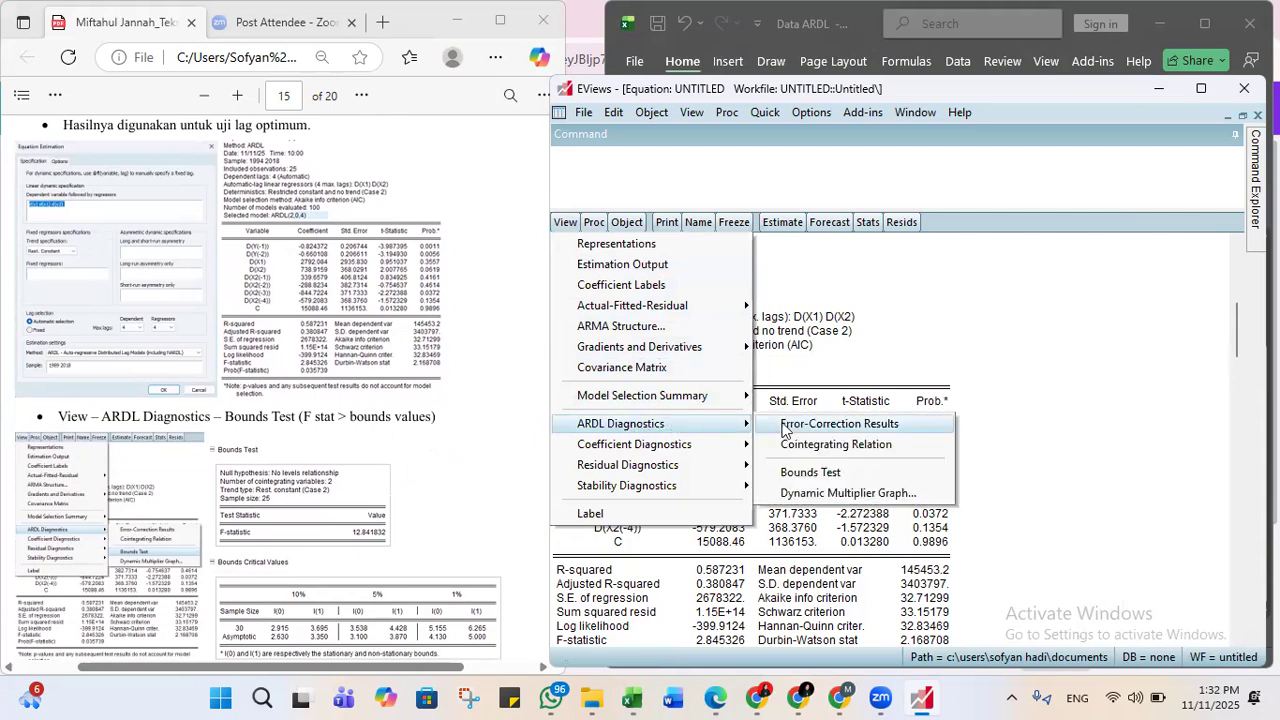
pyautogui.click(873, 480)
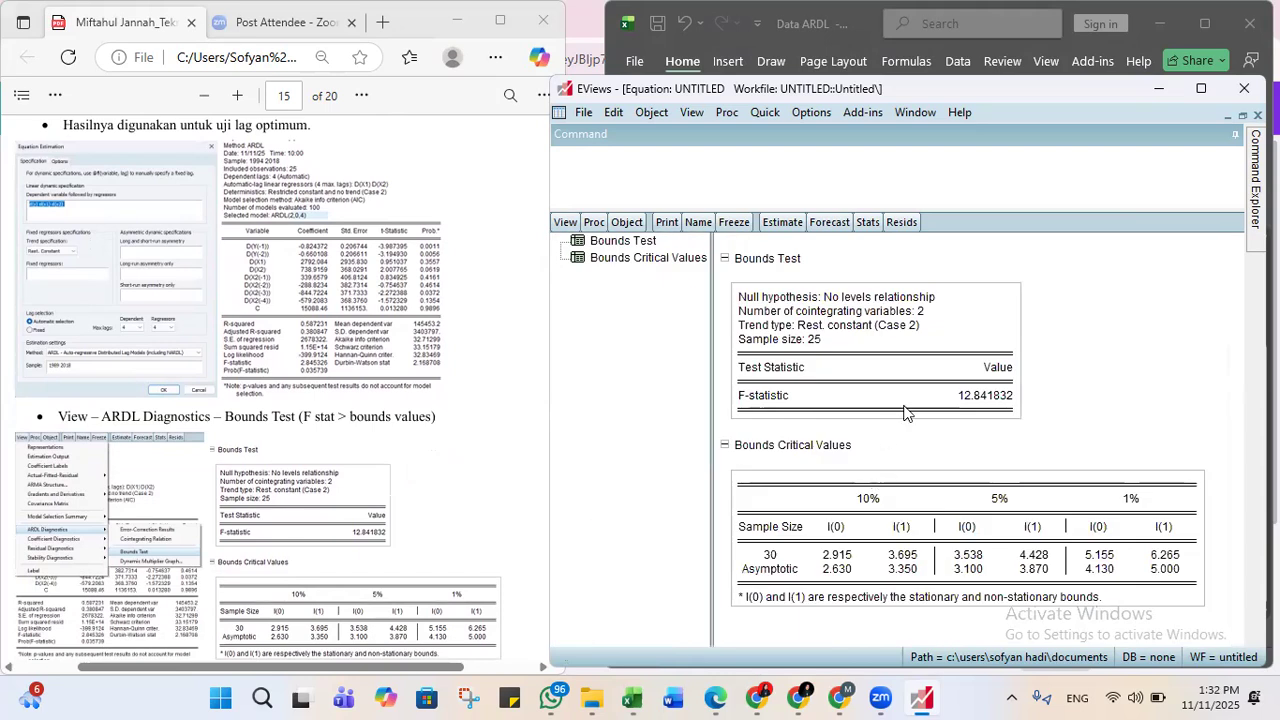
pyautogui.scroll(-1, 461, 497)
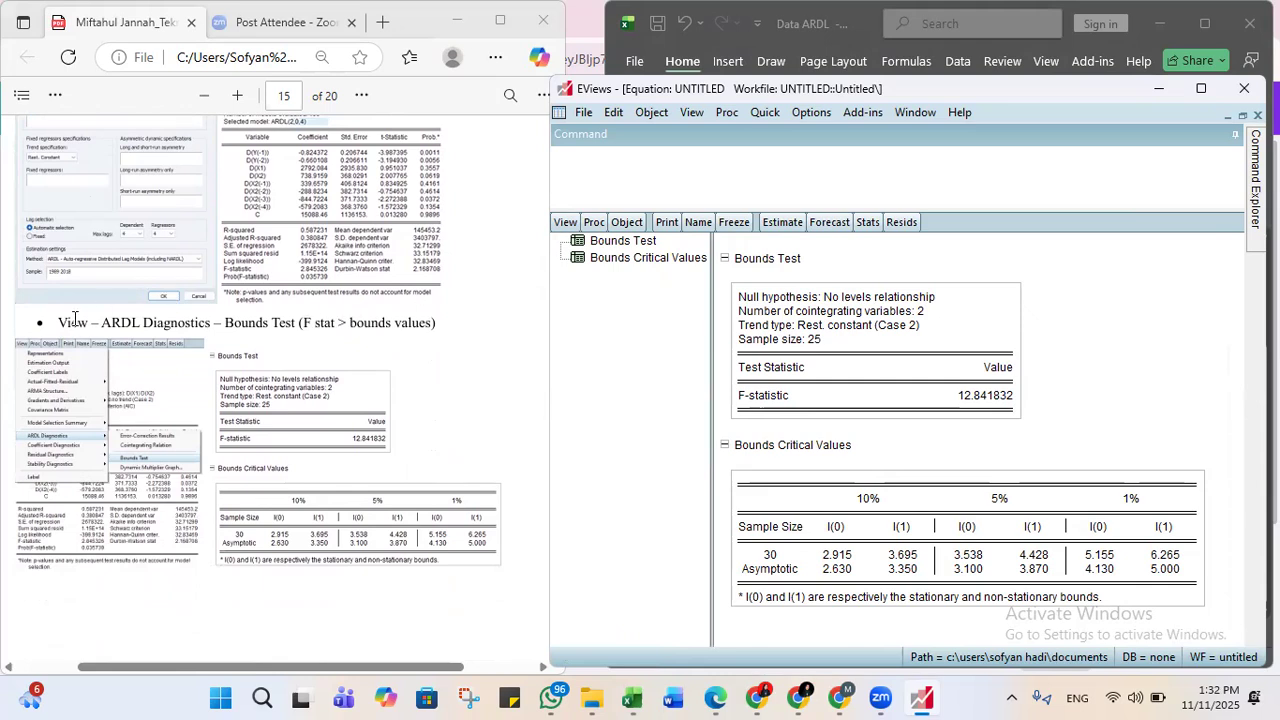
pyautogui.moveTo(57, 322); pyautogui.dragTo(443, 329)
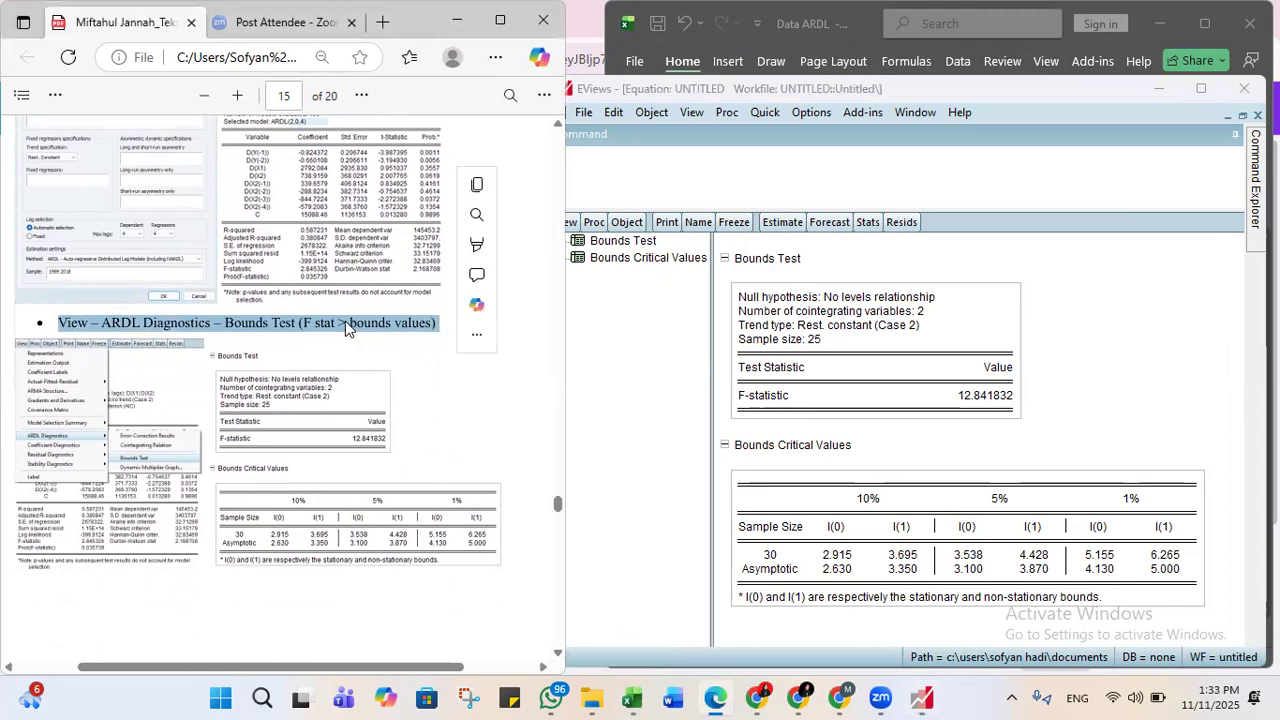
pyautogui.click(476, 334)
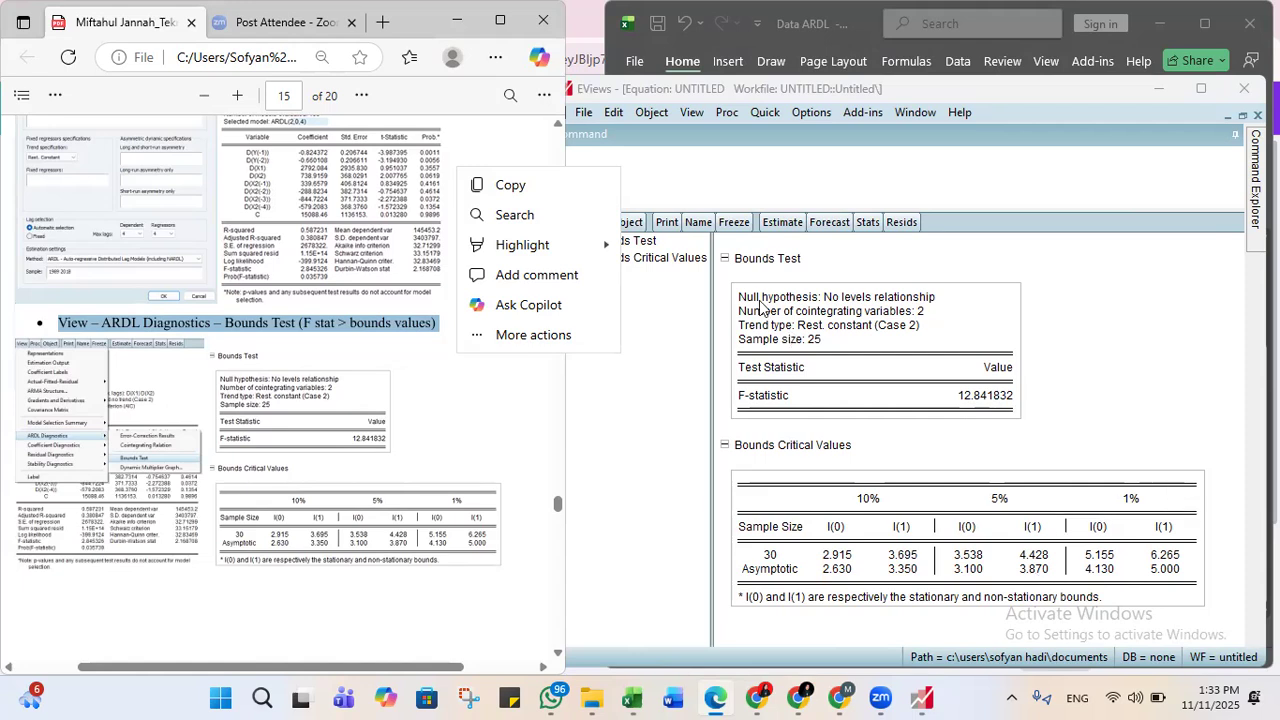
# - Find the guide's Uji Lag Optimum section, display the equation's model selection criteria graph, and compare it with the guide's AIC explanation
pyautogui.scroll(-3, 186, 276)
pyautogui.scroll(-4, 233, 387)
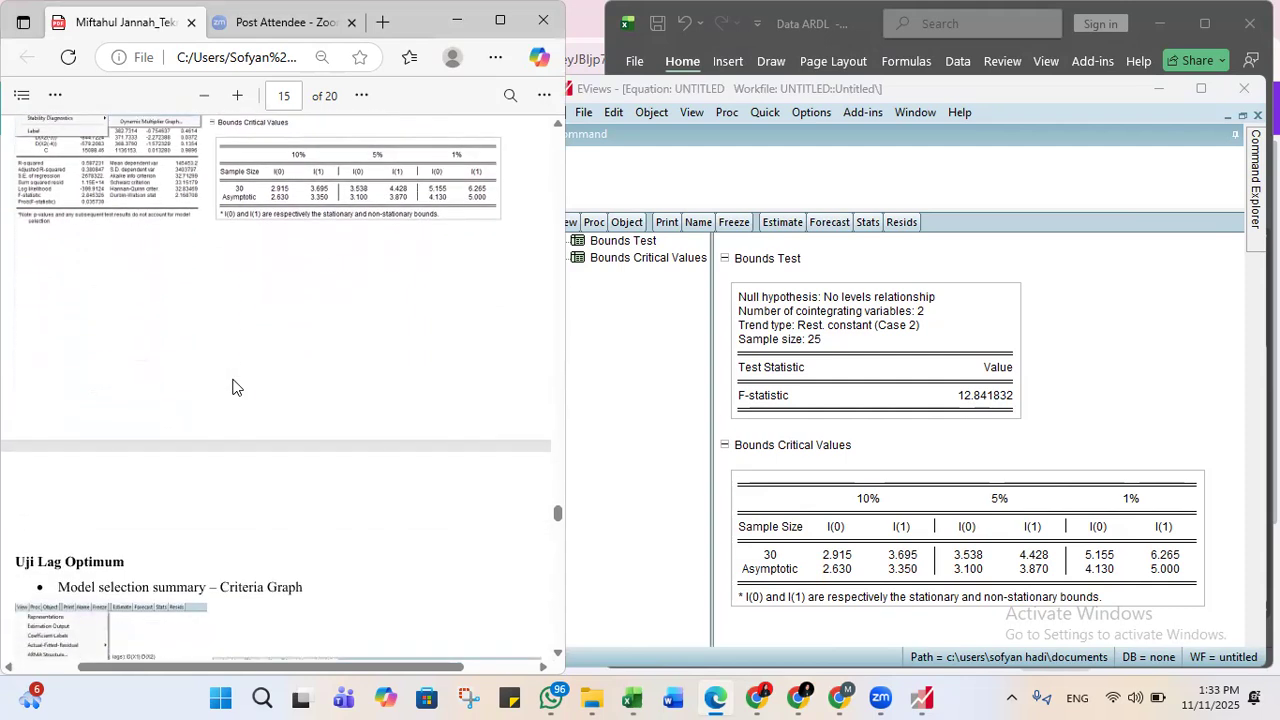
pyautogui.scroll(-3, 233, 387)
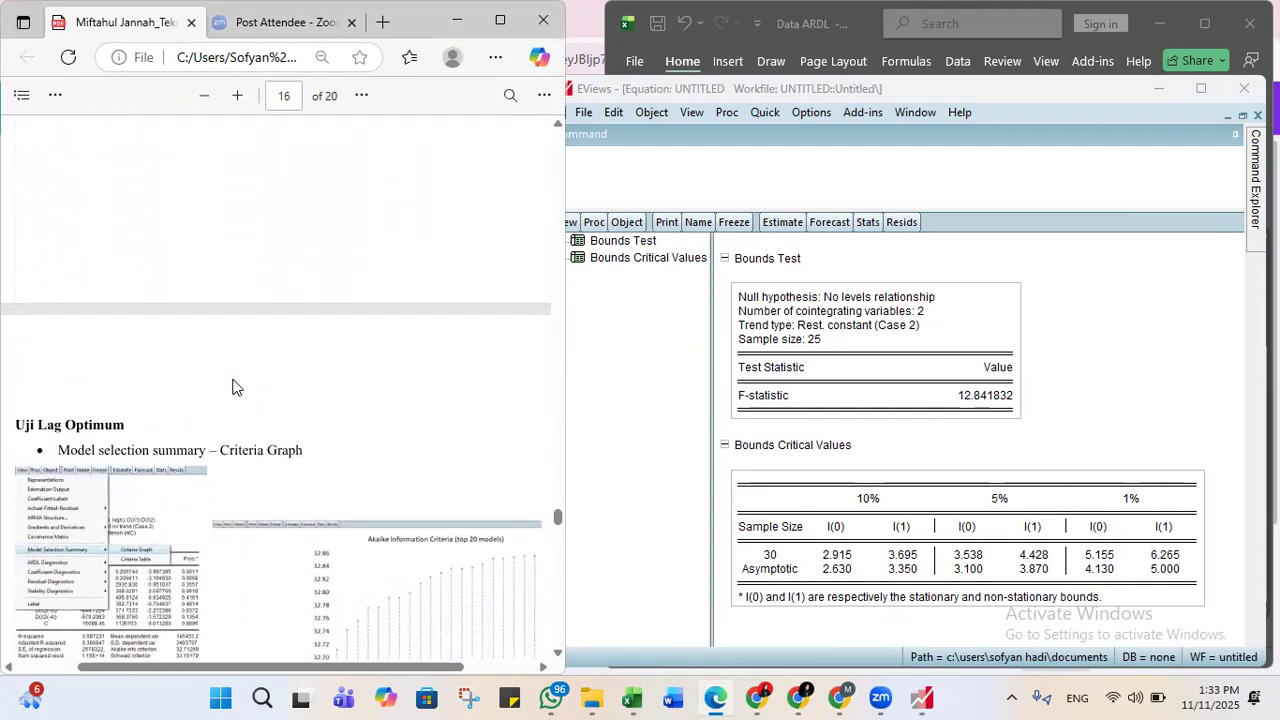
pyautogui.scroll(-4, 233, 387)
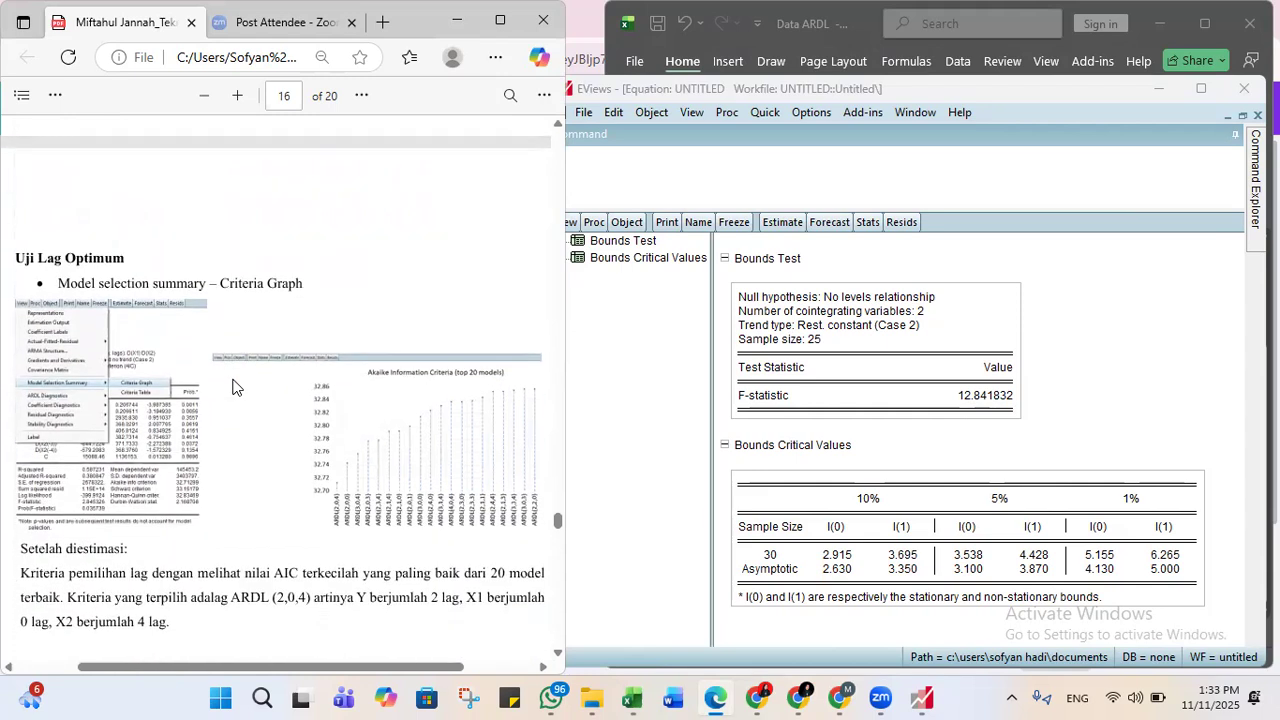
pyautogui.scroll(1, 233, 387)
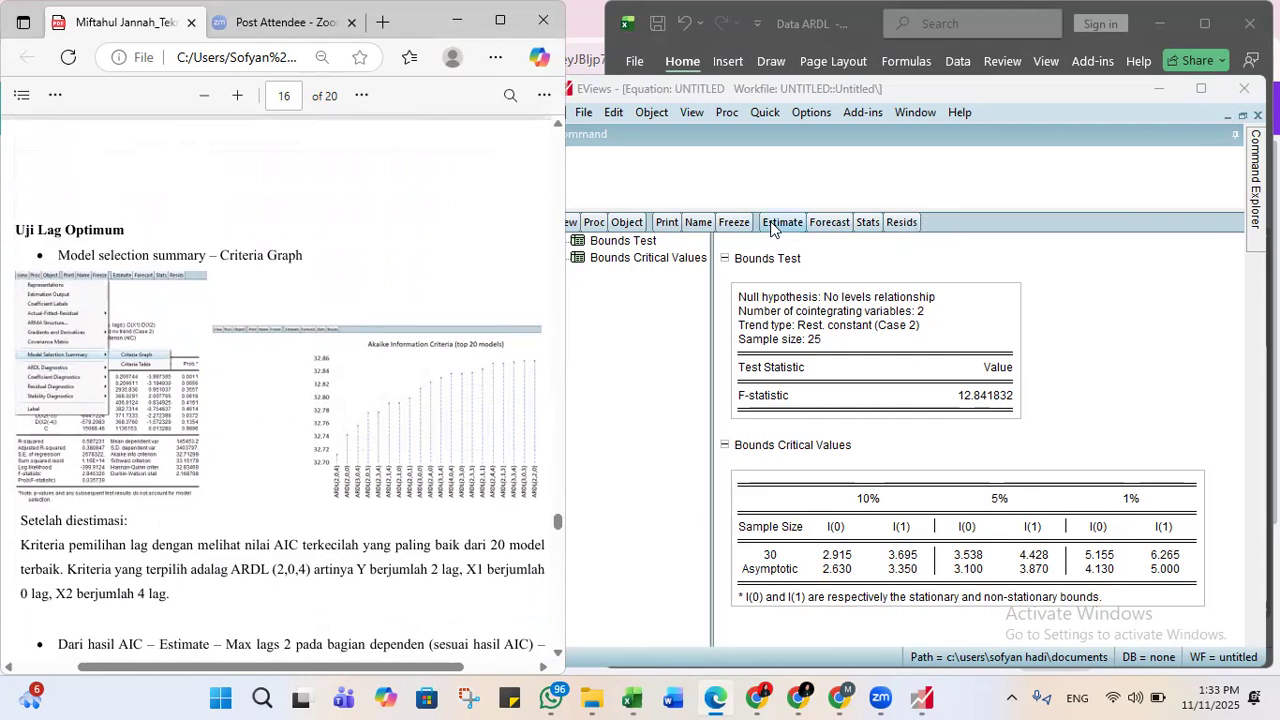
pyautogui.click(574, 224)
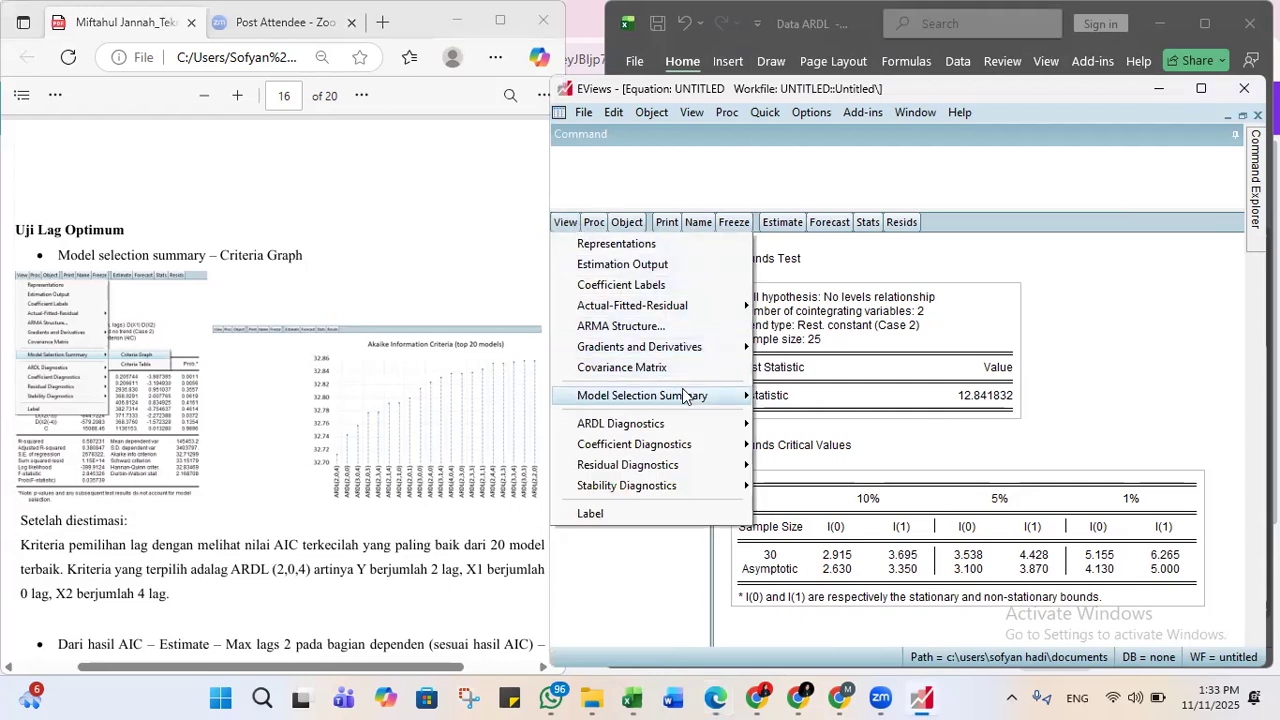
pyautogui.moveTo(685, 397)
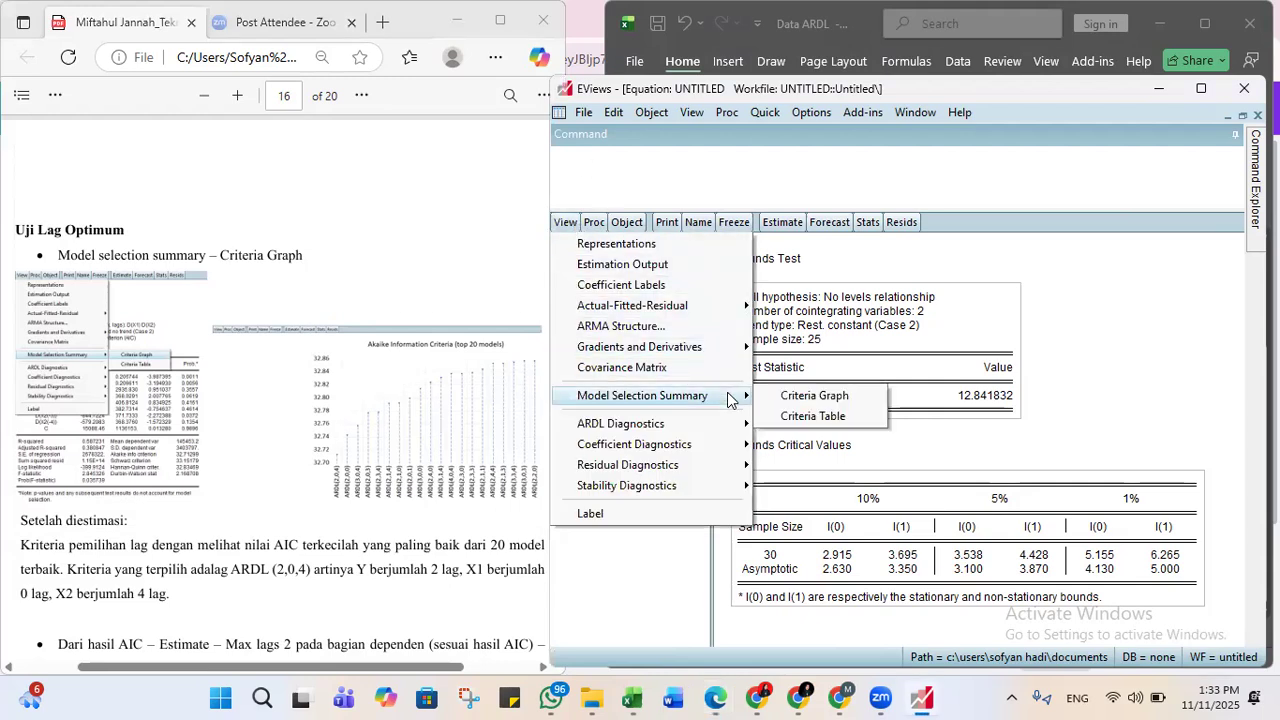
pyautogui.click(866, 396)
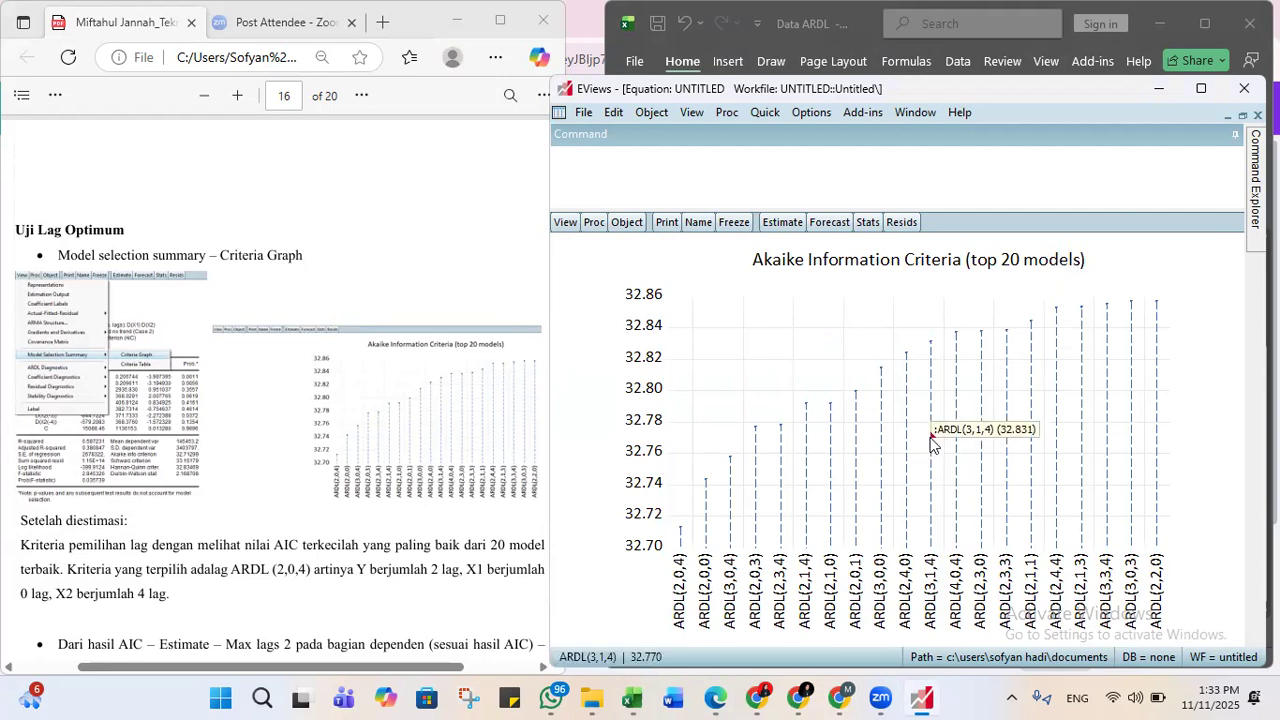
pyautogui.click(686, 593)
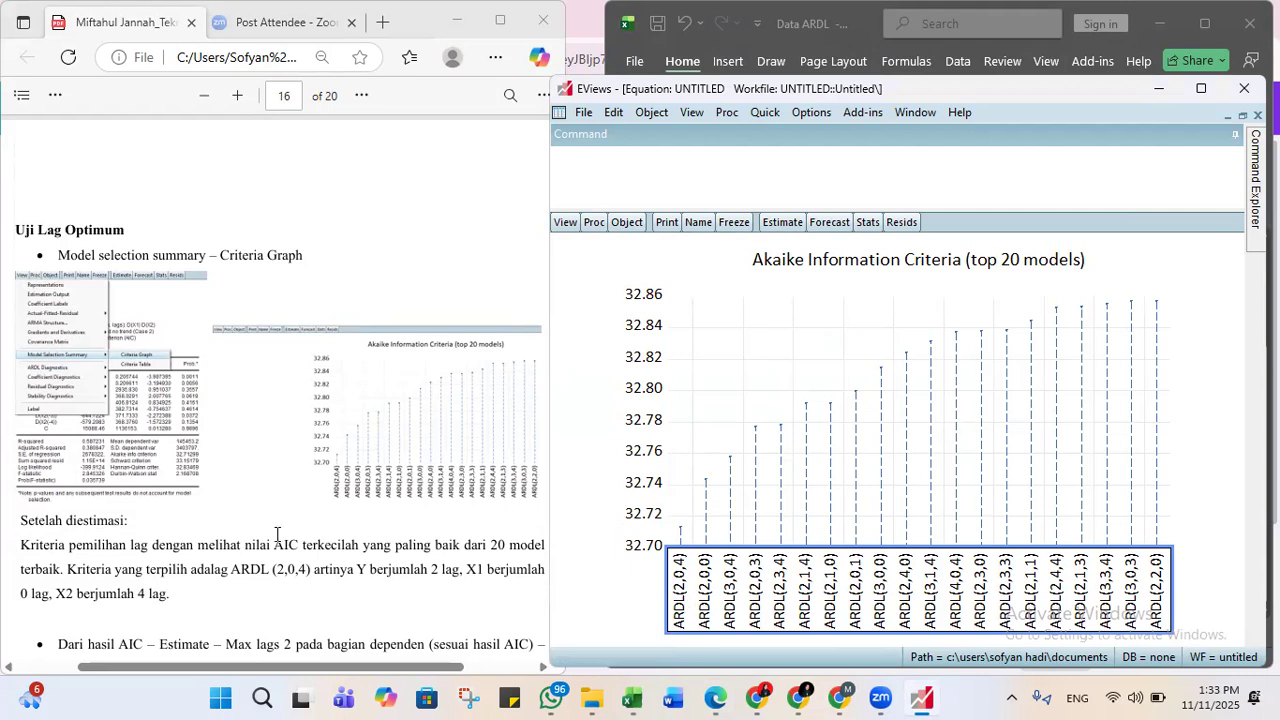
pyautogui.click(311, 547)
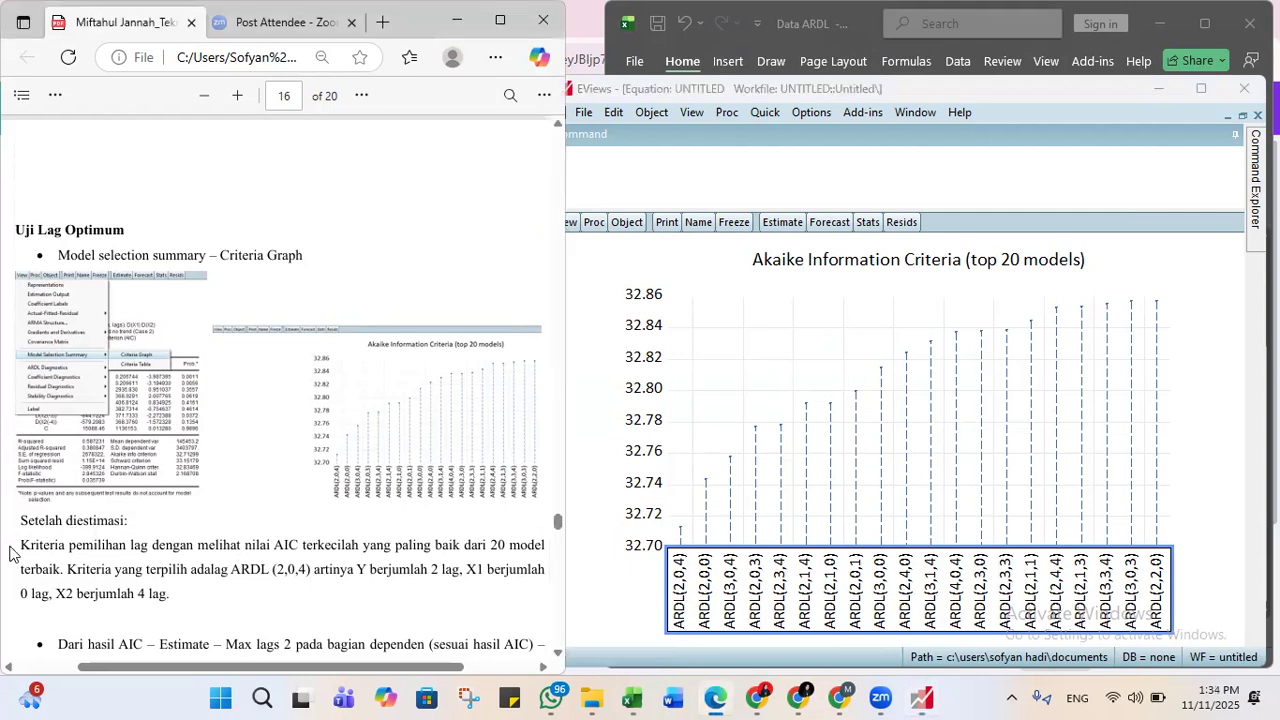
# - Read the guide's smallest-AIC lag criterion and its instruction to re-estimate with max lags 2 and 4
pyautogui.moveTo(22, 547); pyautogui.dragTo(314, 549)
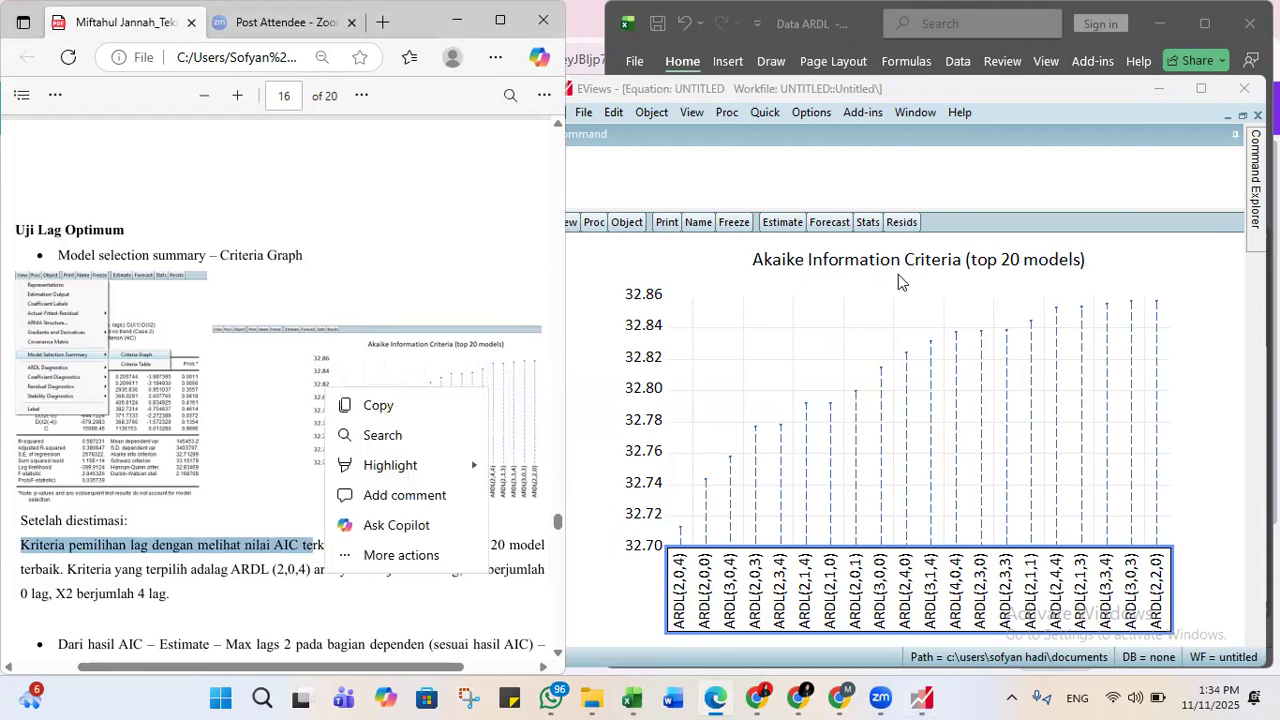
pyautogui.click(275, 551)
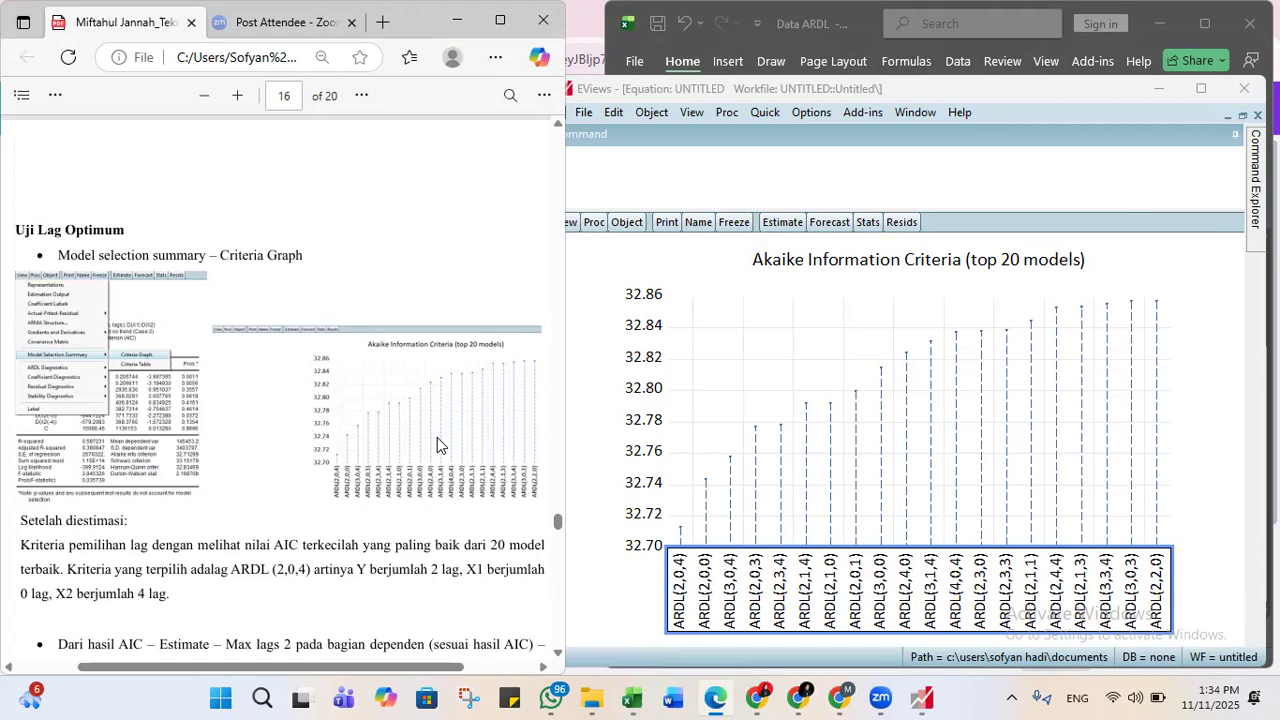
pyautogui.scroll(-5, 437, 443)
pyautogui.scroll(-2, 270, 465)
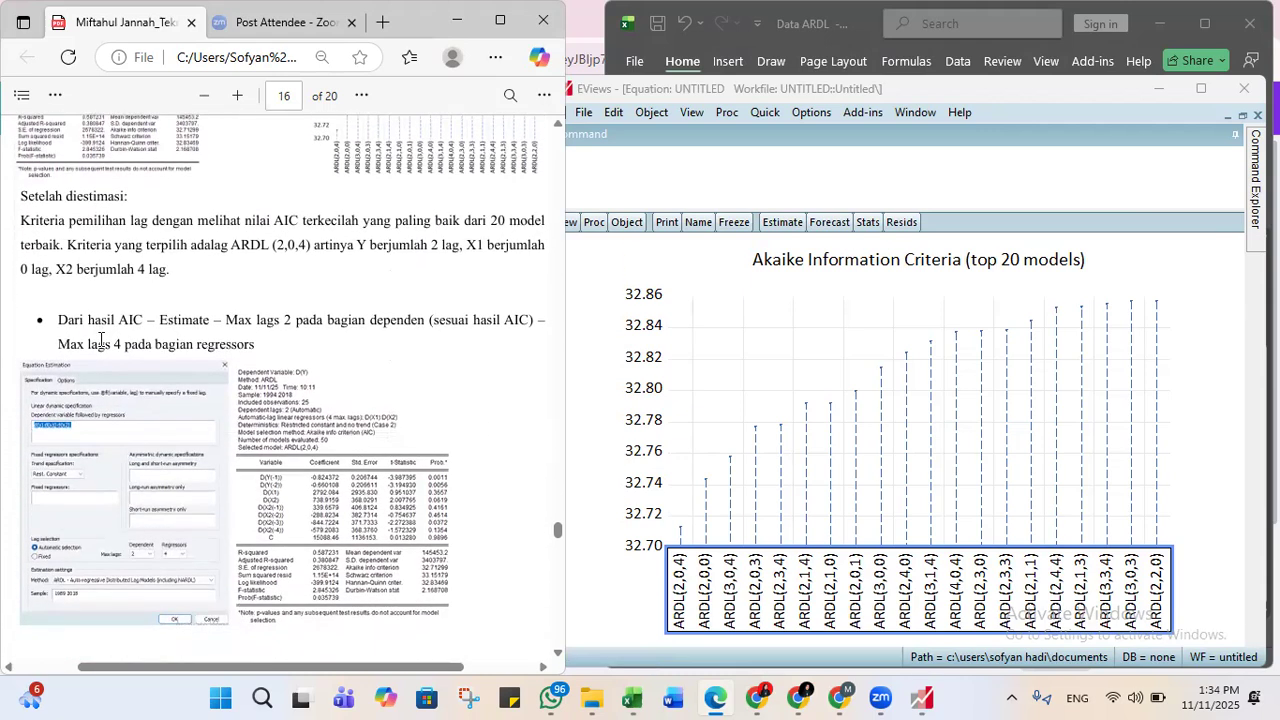
pyautogui.moveTo(58, 288); pyautogui.dragTo(155, 290)
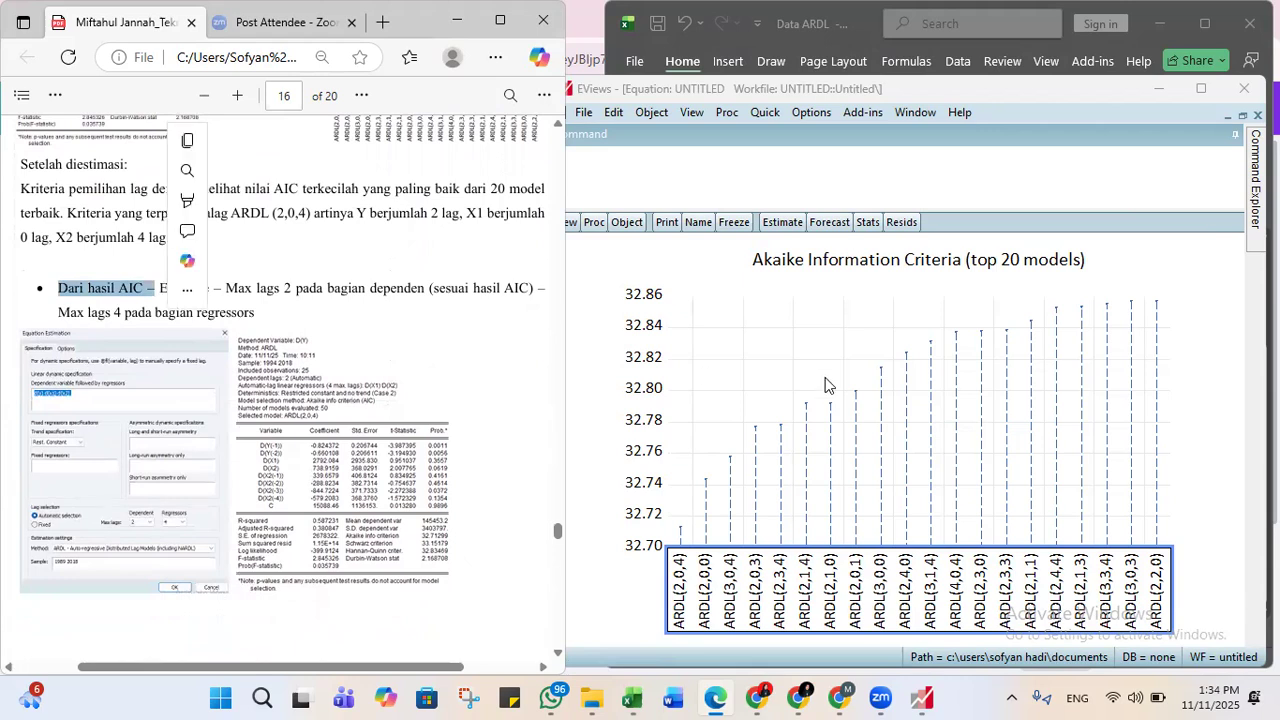
# - Re-estimate the ARDL equation with max lags 2 for the dependent variable and 4 for the regressors, matching the guide's ARDL (2,0,4)
pyautogui.click(783, 222)
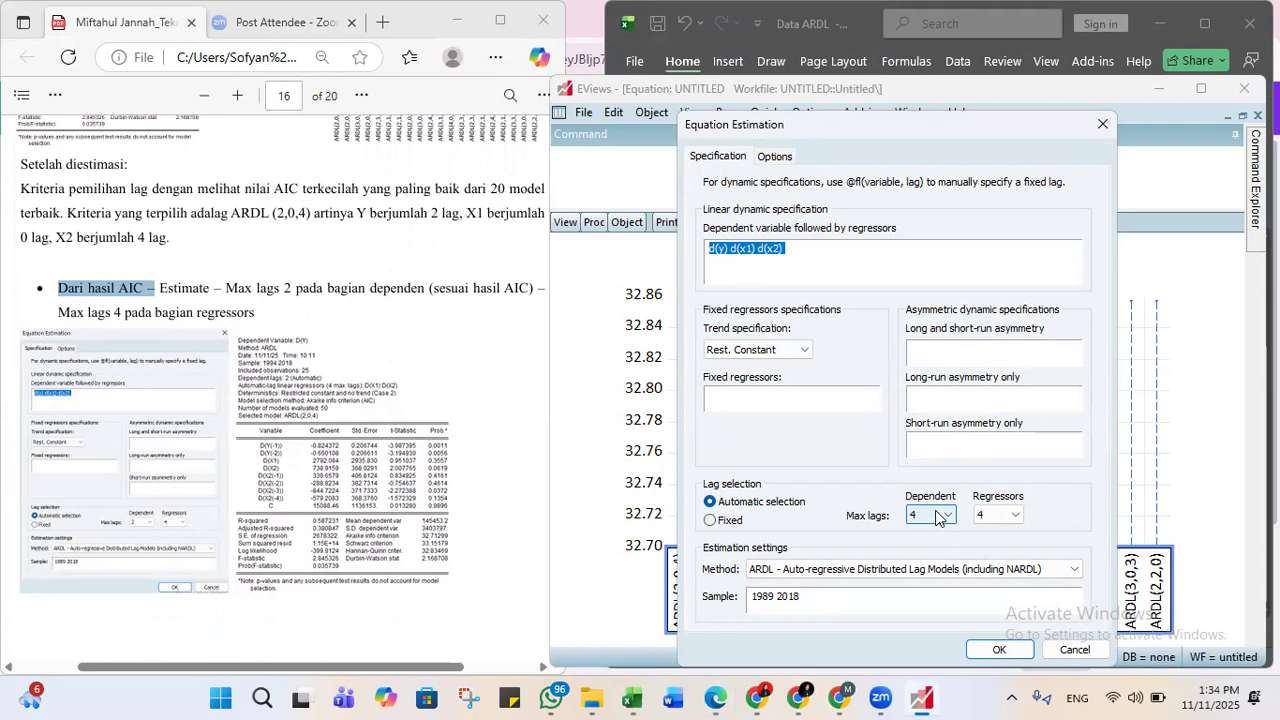
pyautogui.moveTo(230, 213); pyautogui.dragTo(311, 213)
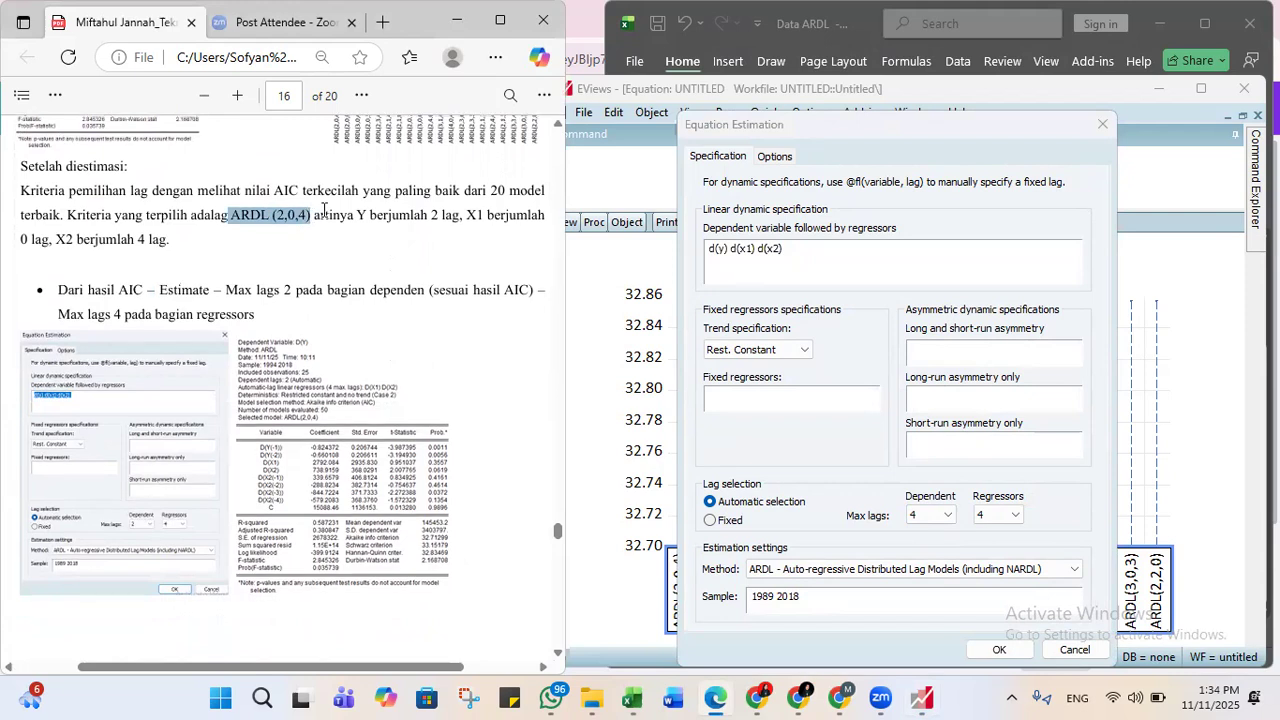
pyautogui.scroll(2, 330, 220)
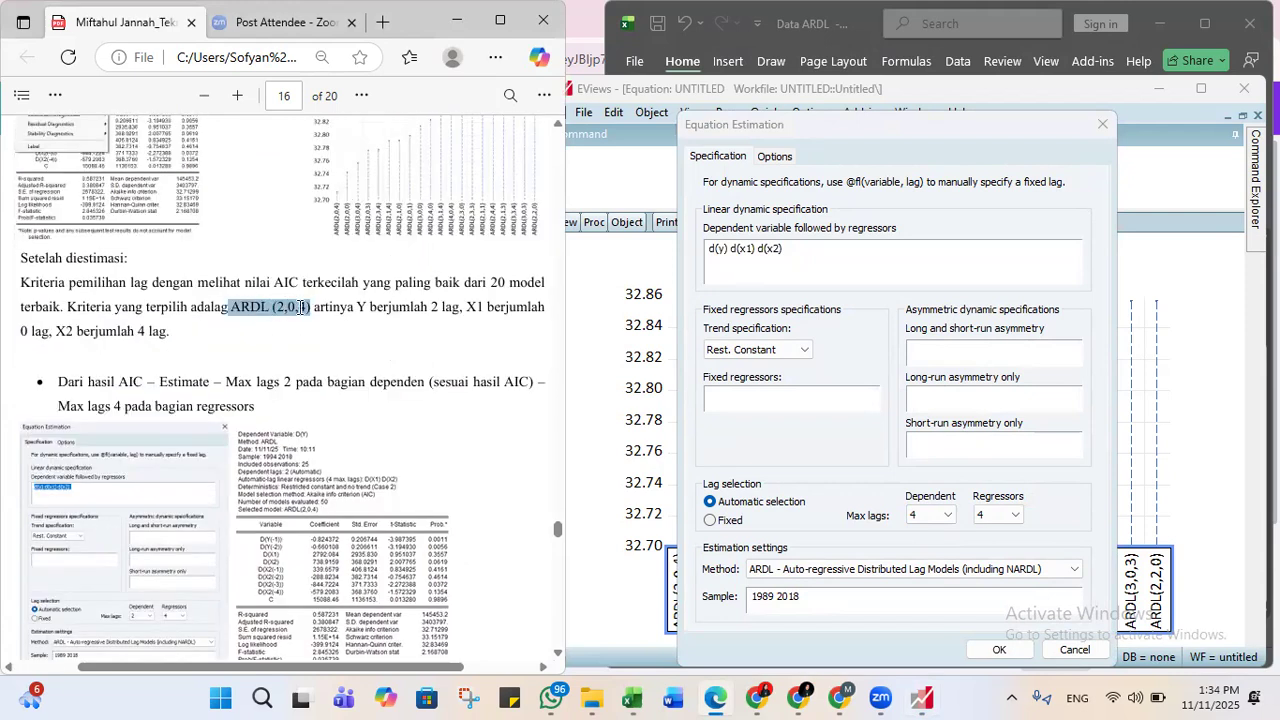
pyautogui.click(913, 517)
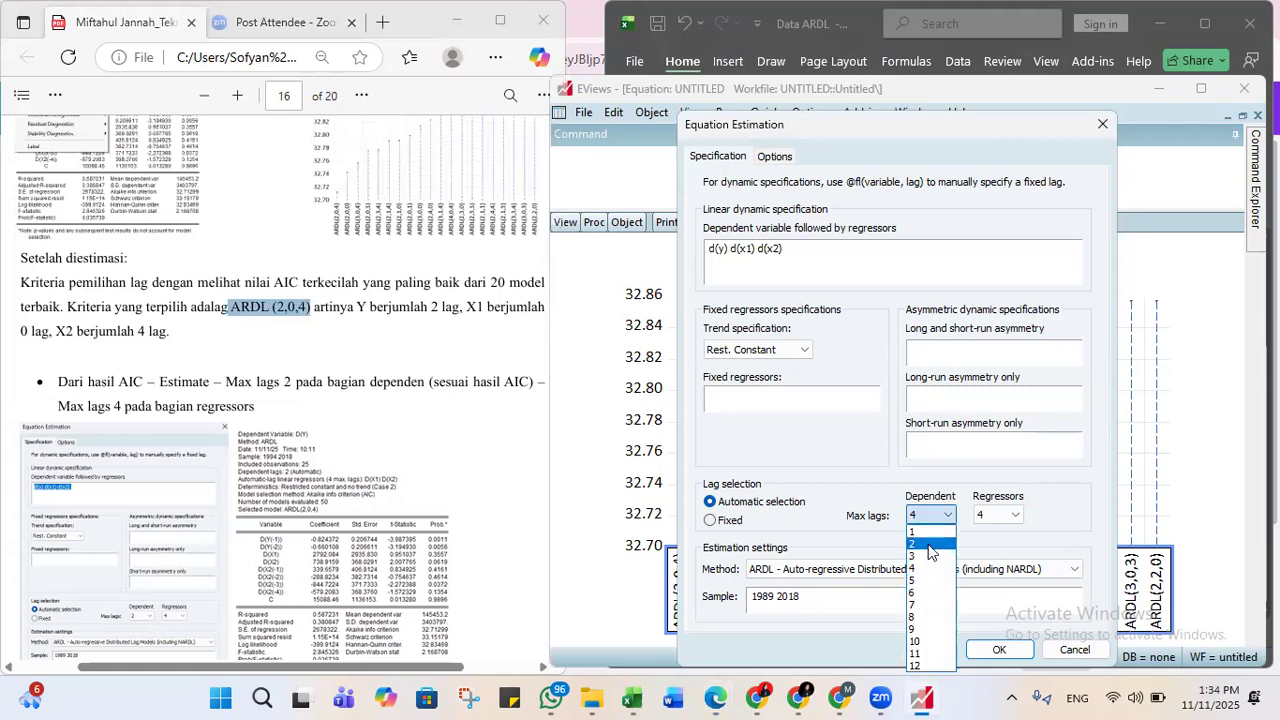
pyautogui.click(929, 545)
pyautogui.click(1006, 515)
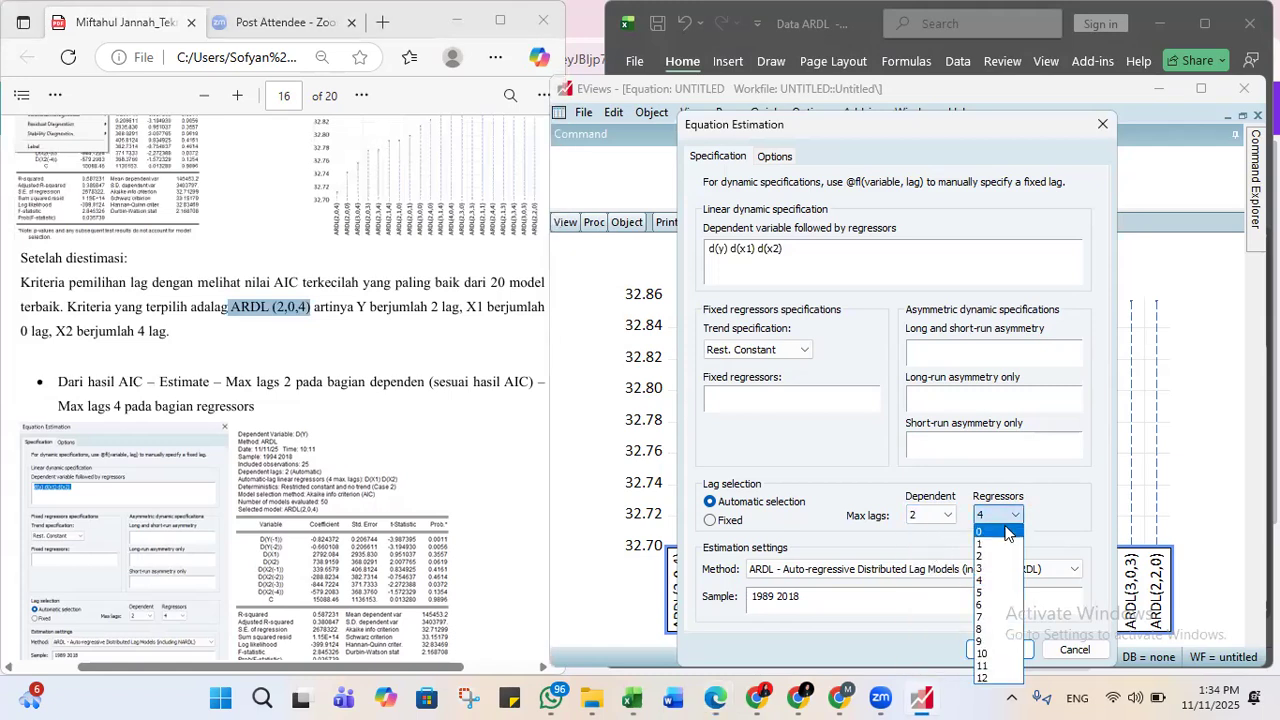
pyautogui.click(996, 581)
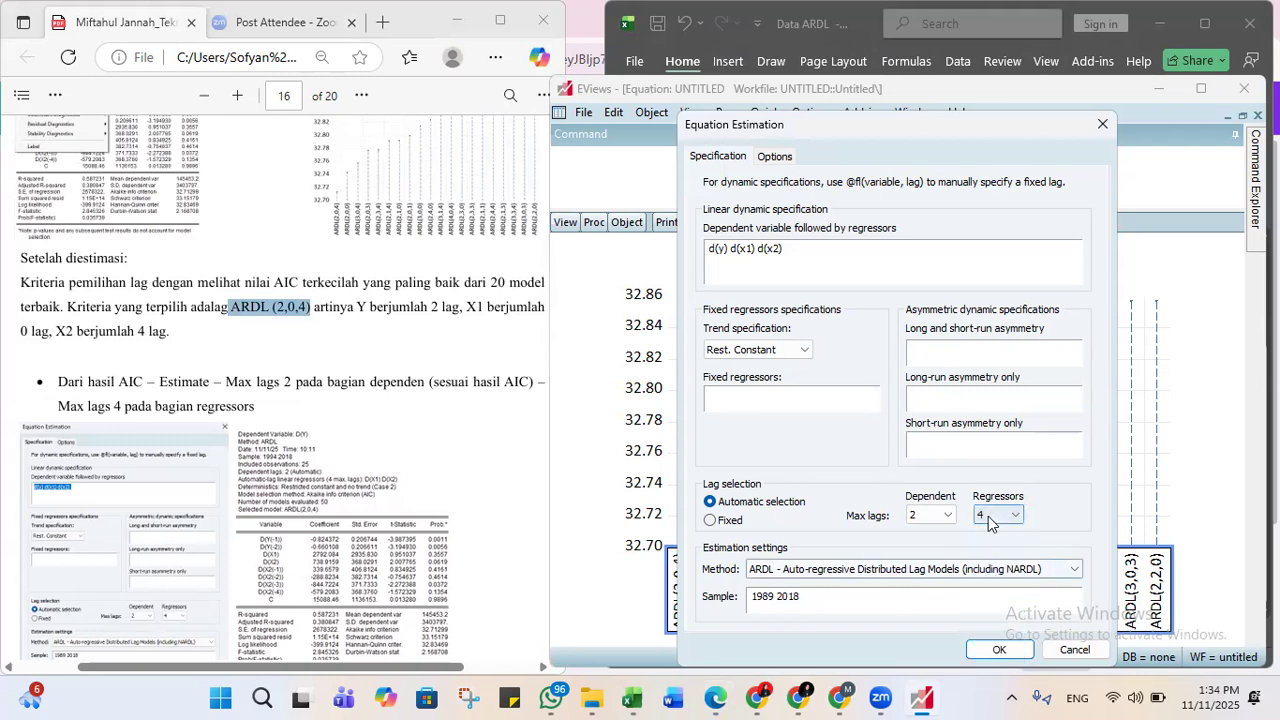
pyautogui.click(999, 651)
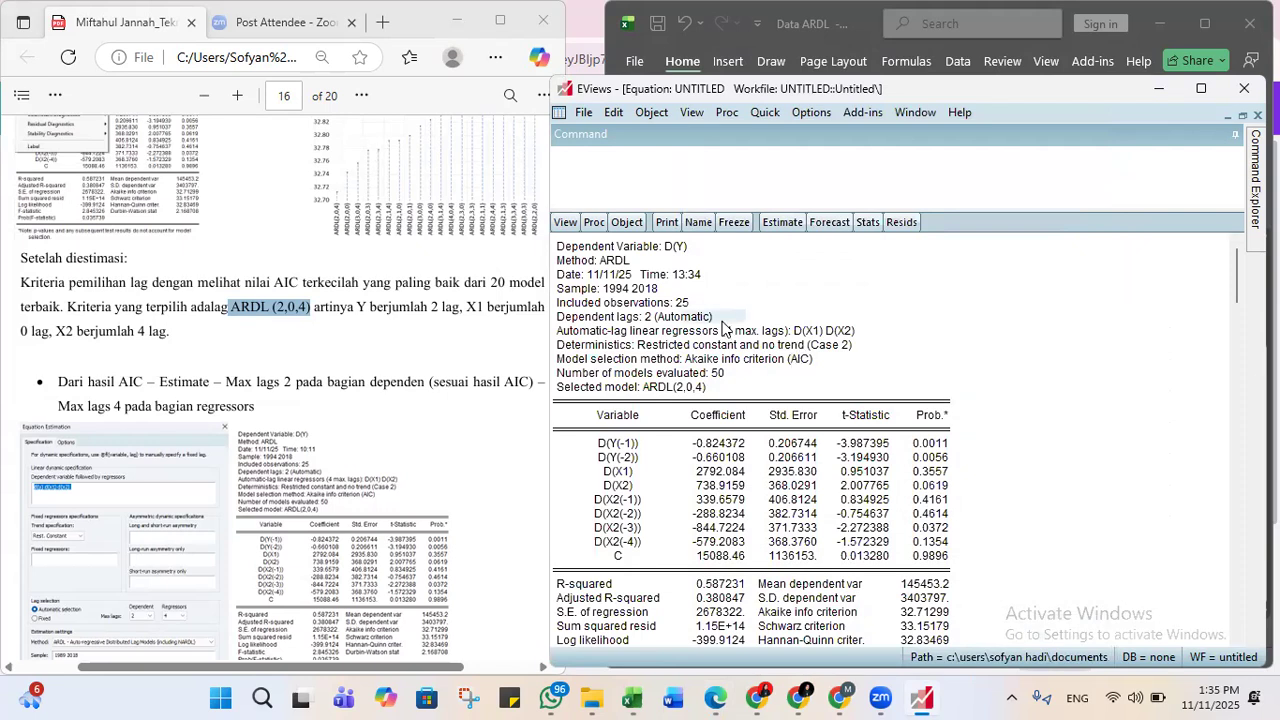
# - Compare the re-estimated output with the guide's example and find the guide's Uji Asumsi Klasik section
pyautogui.click(770, 453)
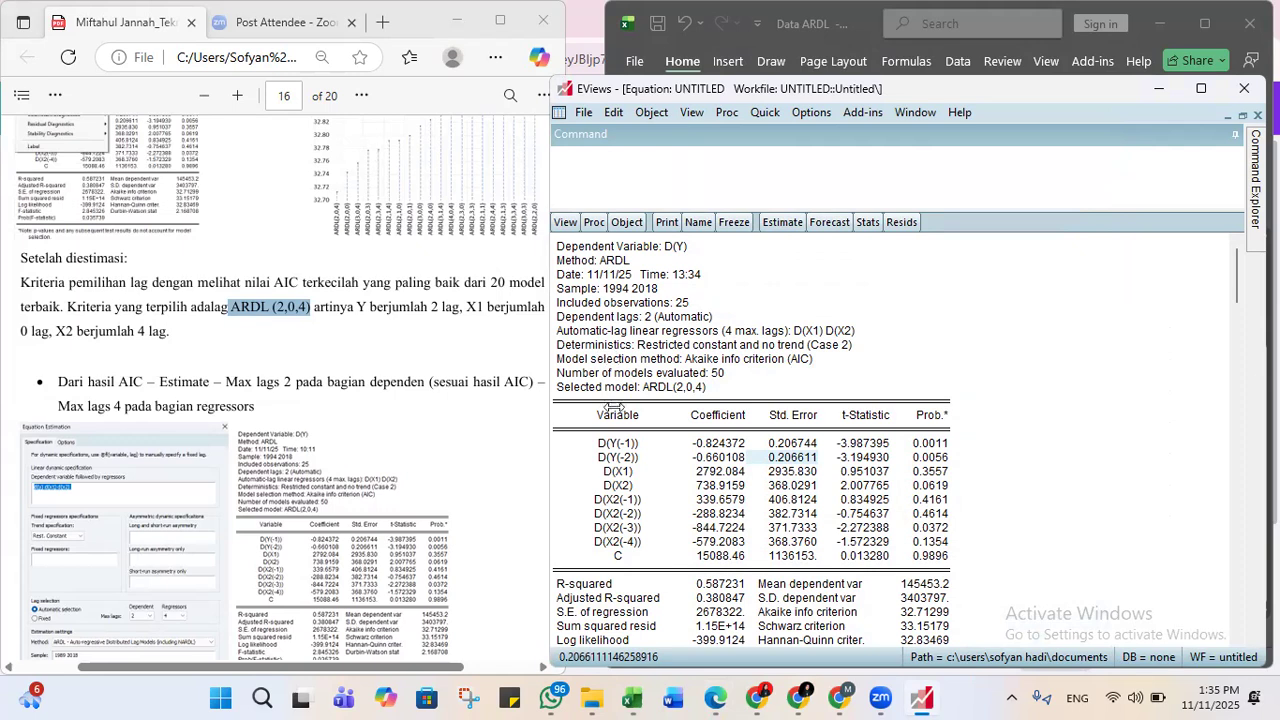
pyautogui.scroll(-3, 395, 438)
pyautogui.scroll(-5, 404, 431)
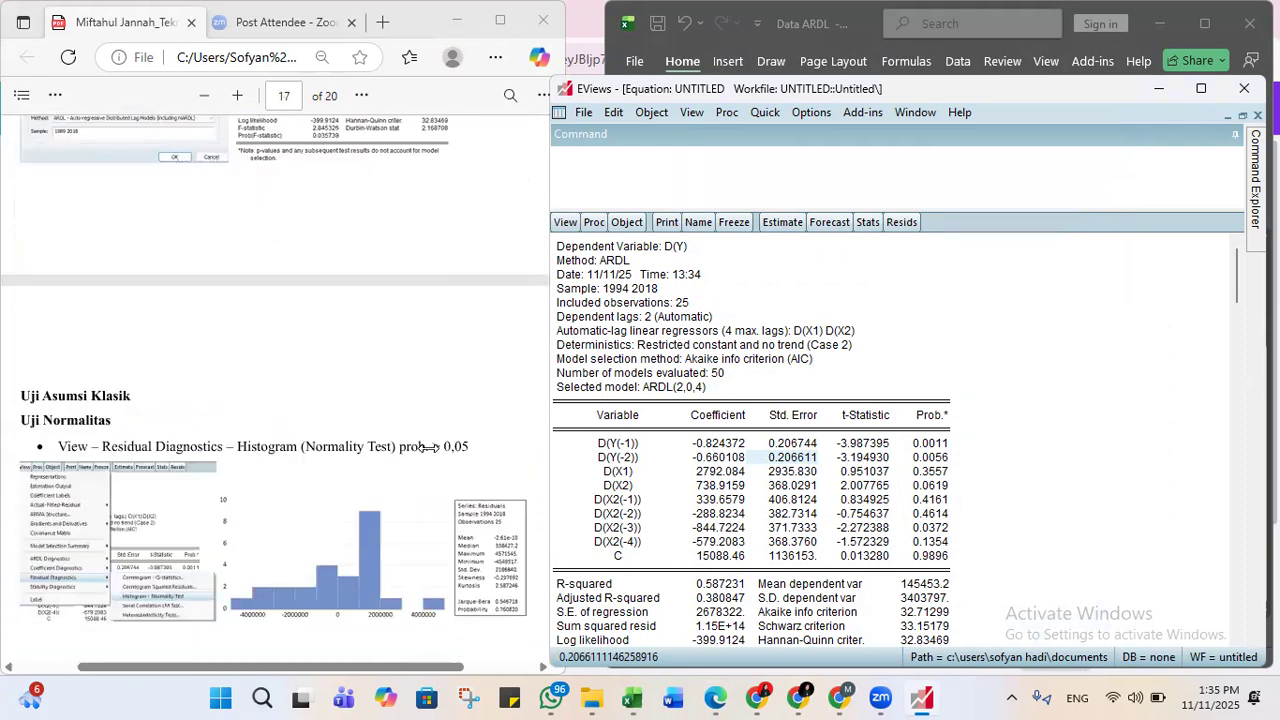
pyautogui.scroll(4, 430, 381)
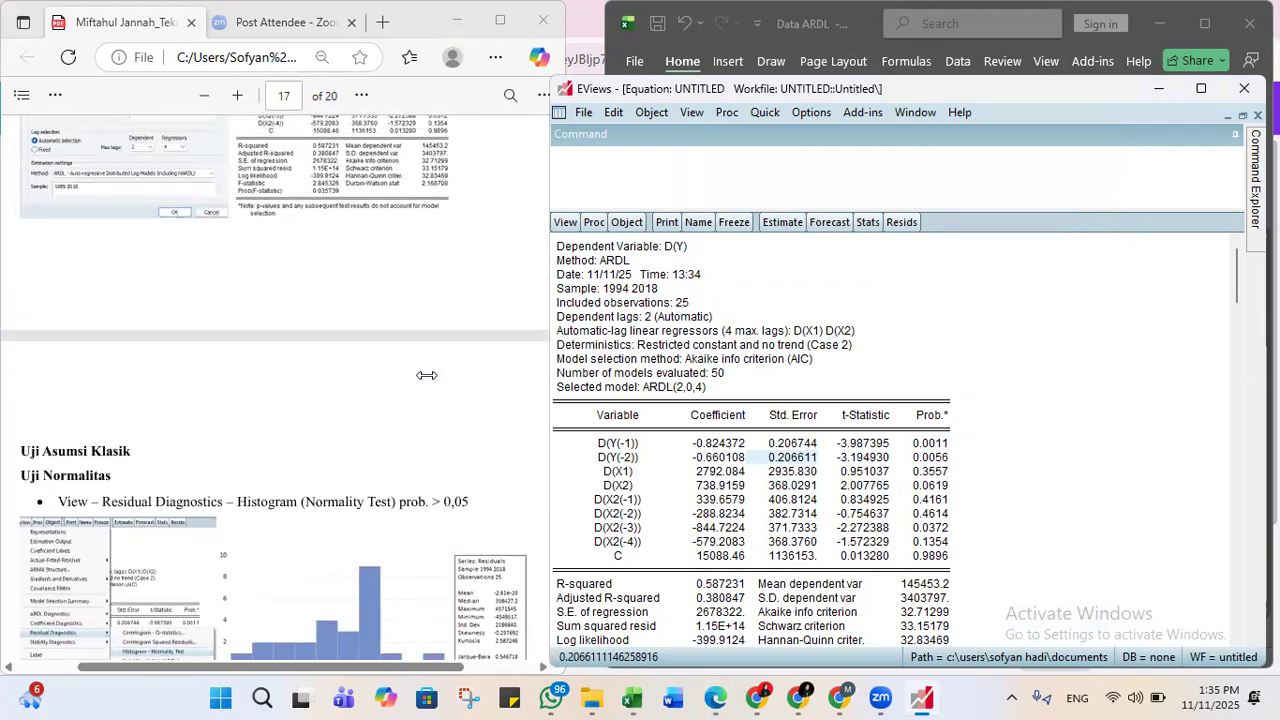
pyautogui.scroll(3, 427, 375)
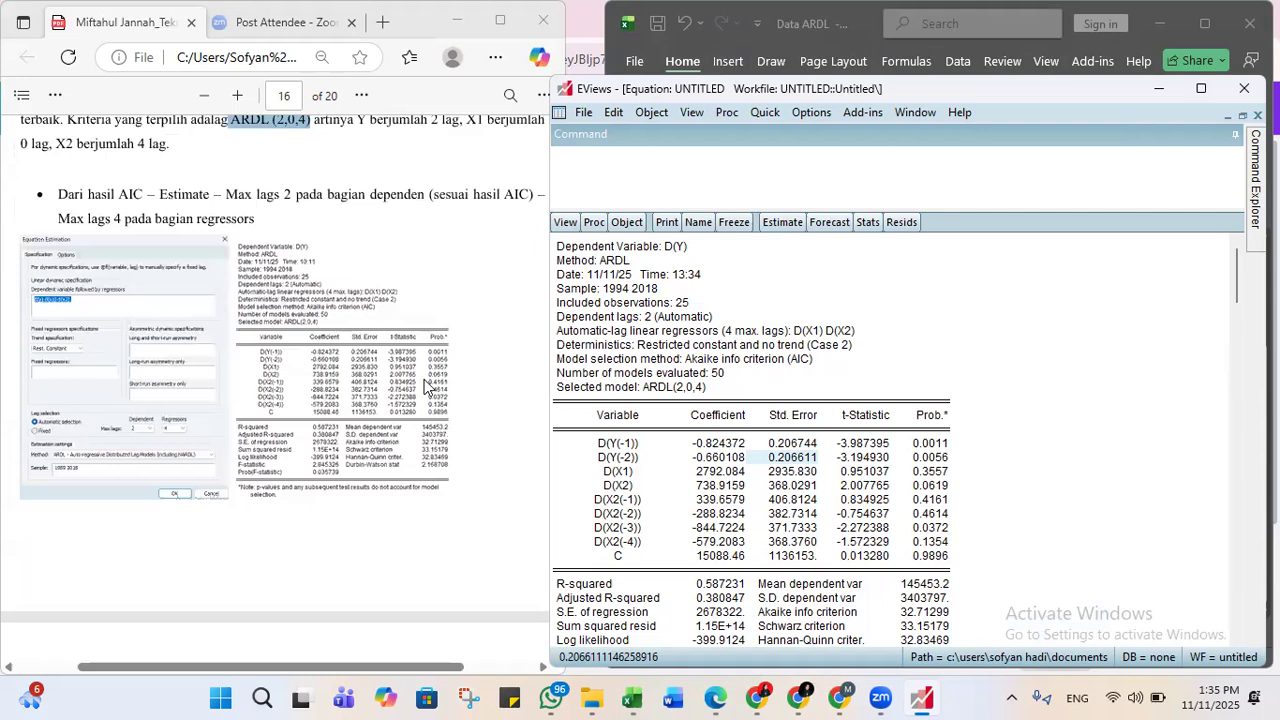
pyautogui.scroll(-5, 430, 390)
pyautogui.scroll(-3, 300, 423)
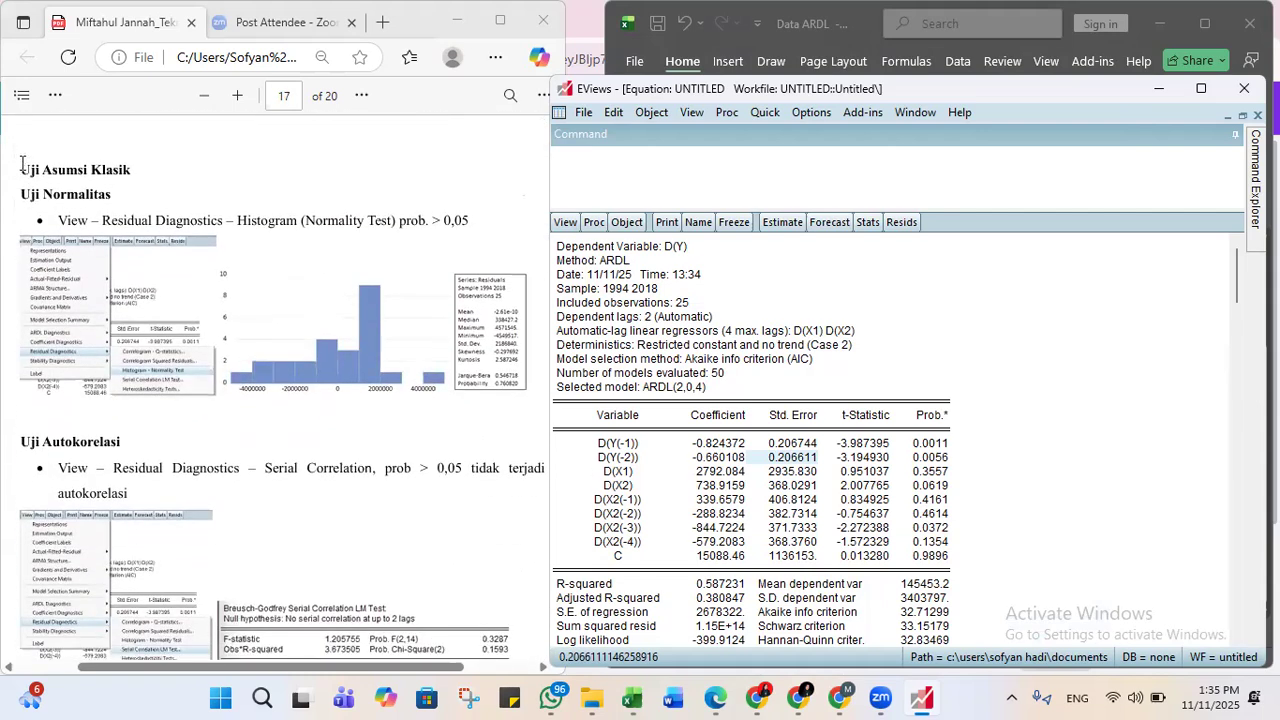
pyautogui.moveTo(20, 170); pyautogui.dragTo(134, 157)
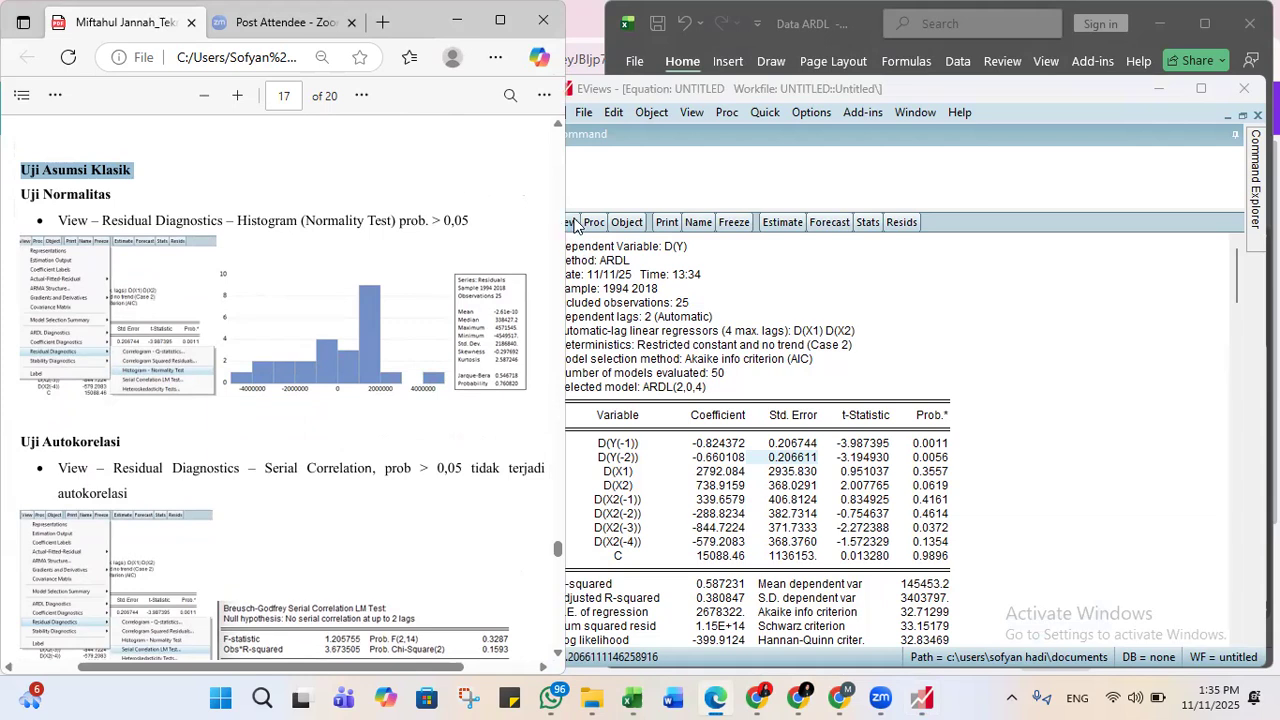
# - Run the residual histogram normality test on the equation and check it against the guide's prob. > 0,05 criterion
pyautogui.click(574, 223)
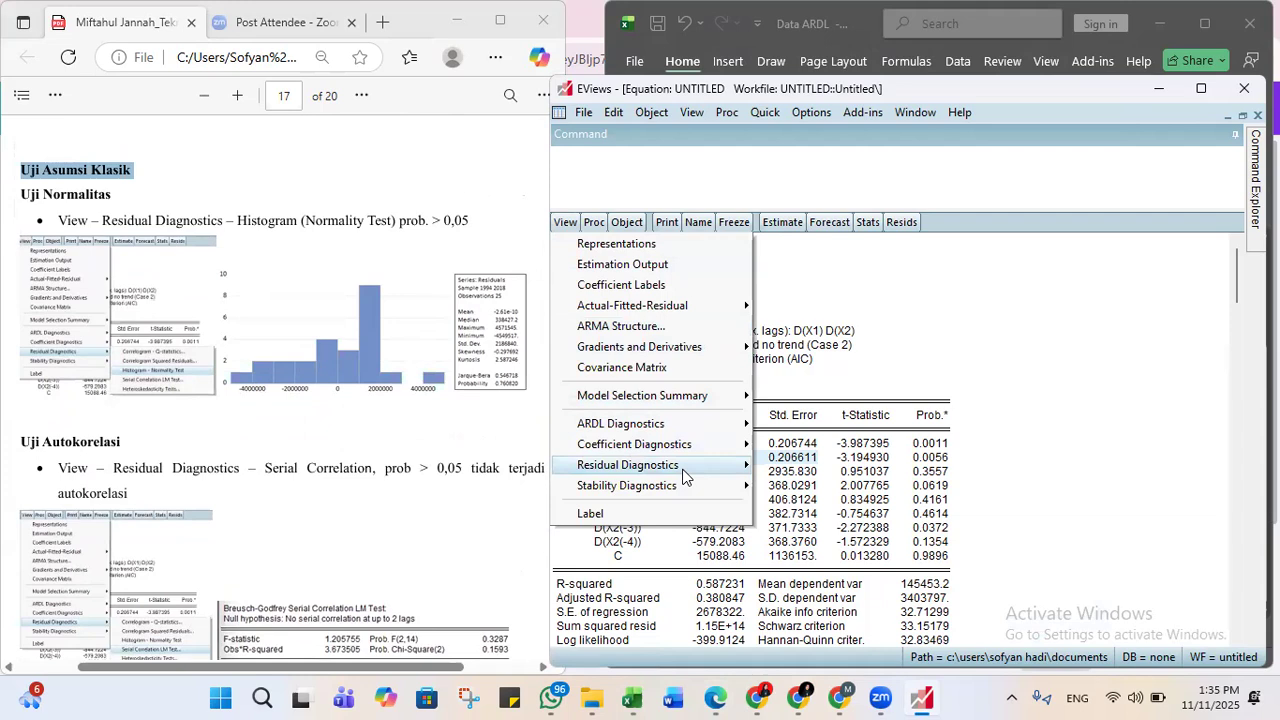
pyautogui.moveTo(686, 474)
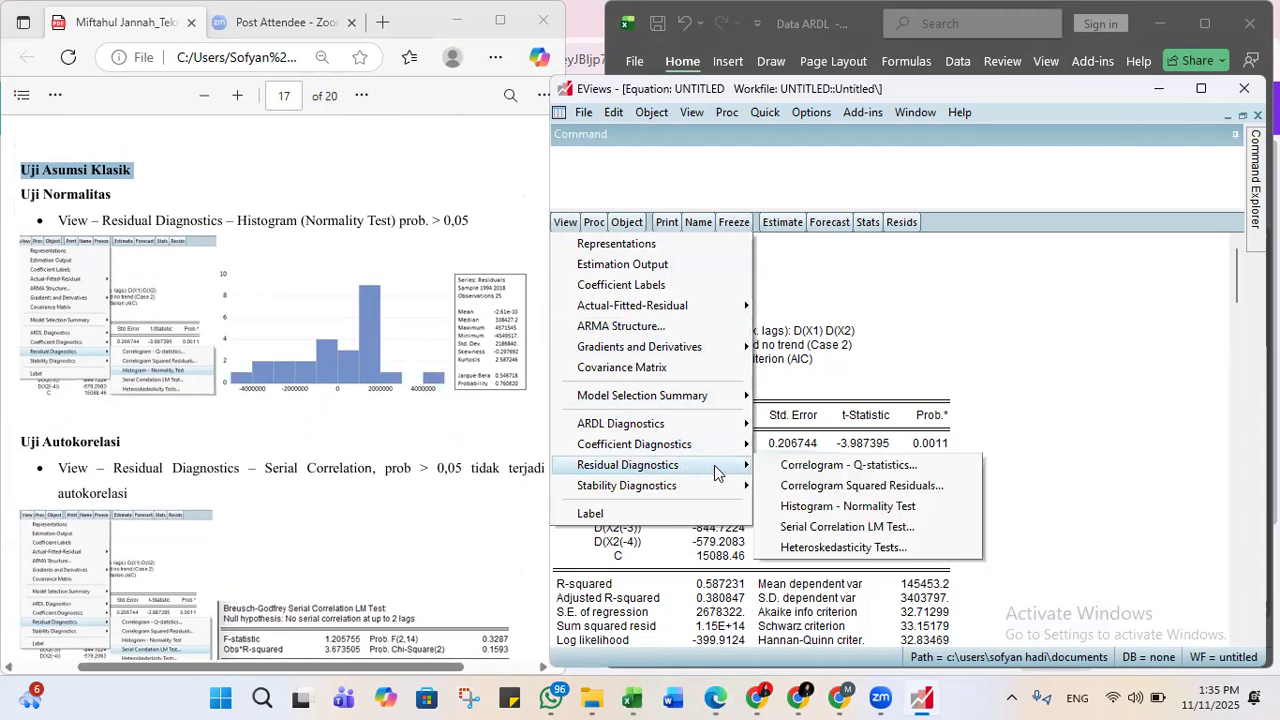
pyautogui.click(937, 506)
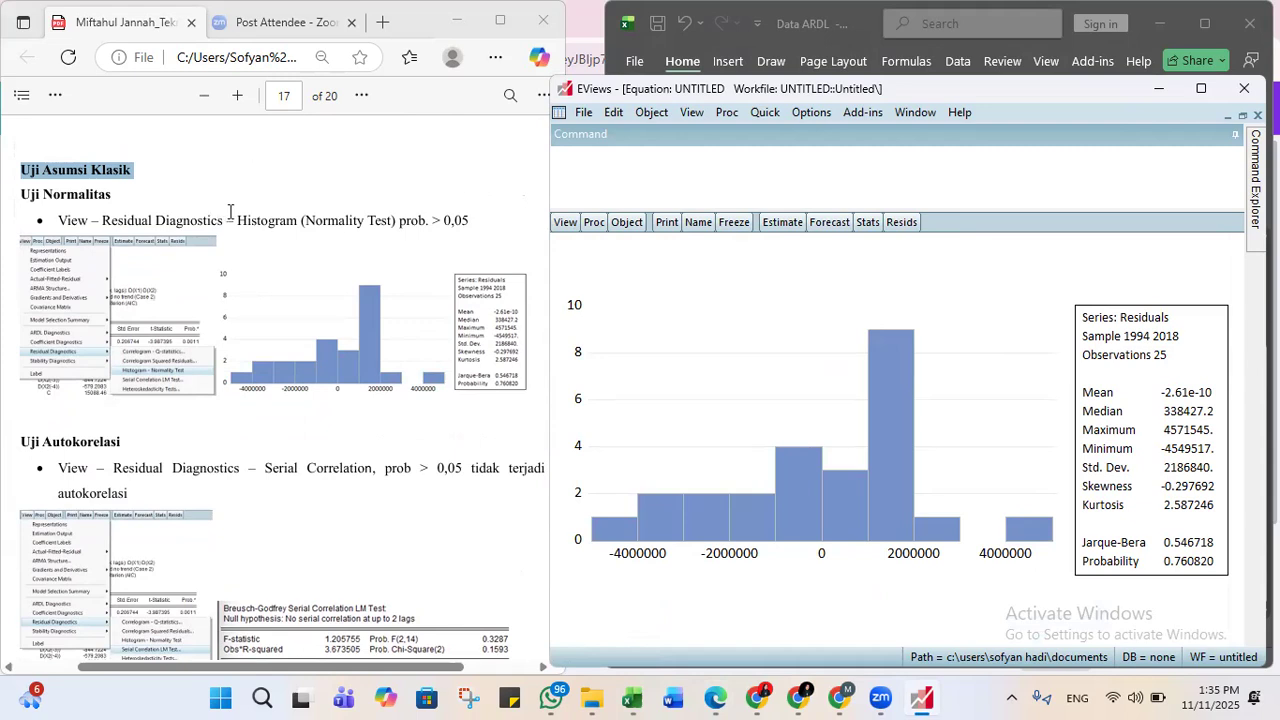
pyautogui.moveTo(236, 220); pyautogui.dragTo(477, 238)
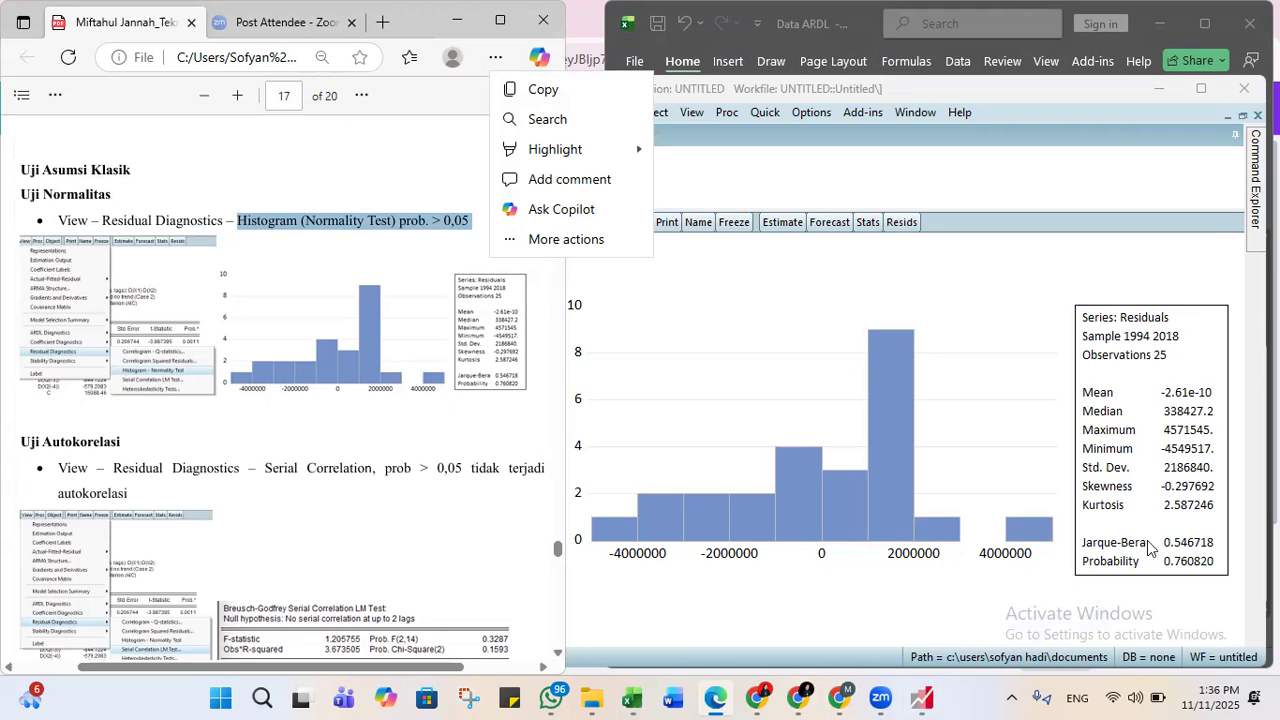
pyautogui.click(1128, 261)
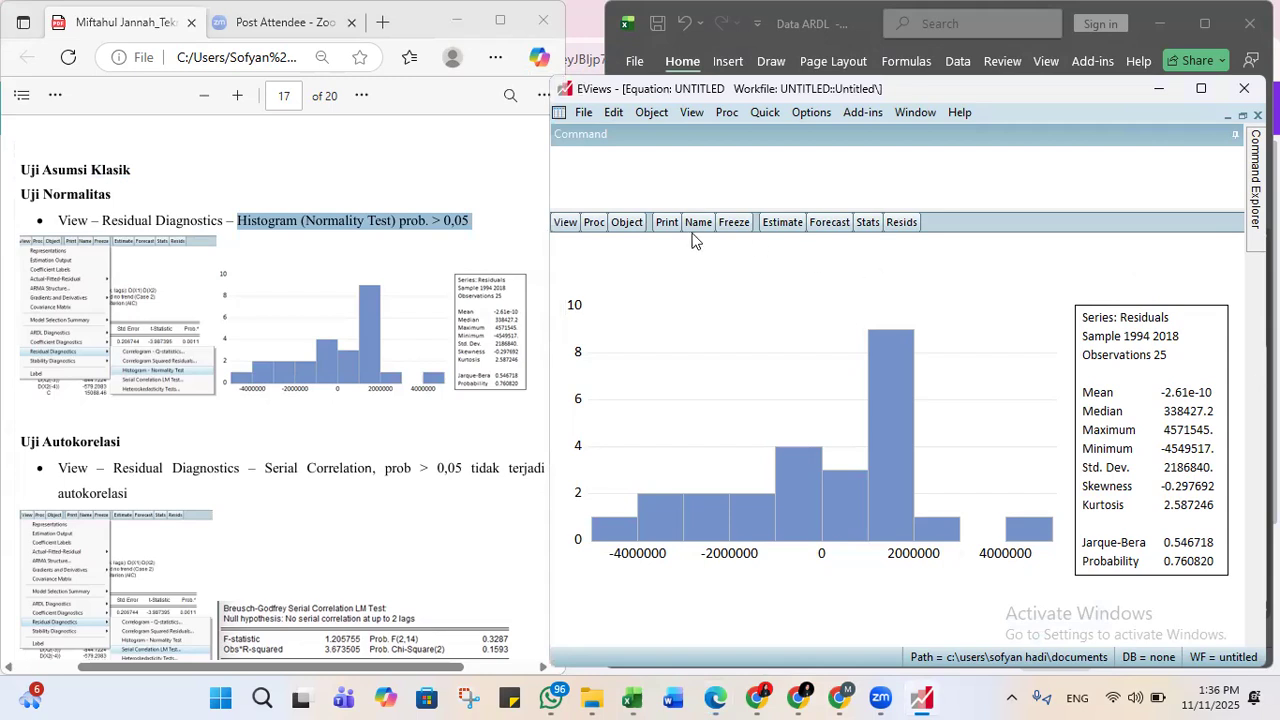
# - Following the guide's Uji Autokorelasi section, run the serial correlation LM test with 2 lags and check its probability against the prob > 0,05 criterion
pyautogui.scroll(-1, 390, 468)
pyautogui.scroll(-1, 388, 461)
pyautogui.scroll(-2, 408, 423)
pyautogui.click(371, 372)
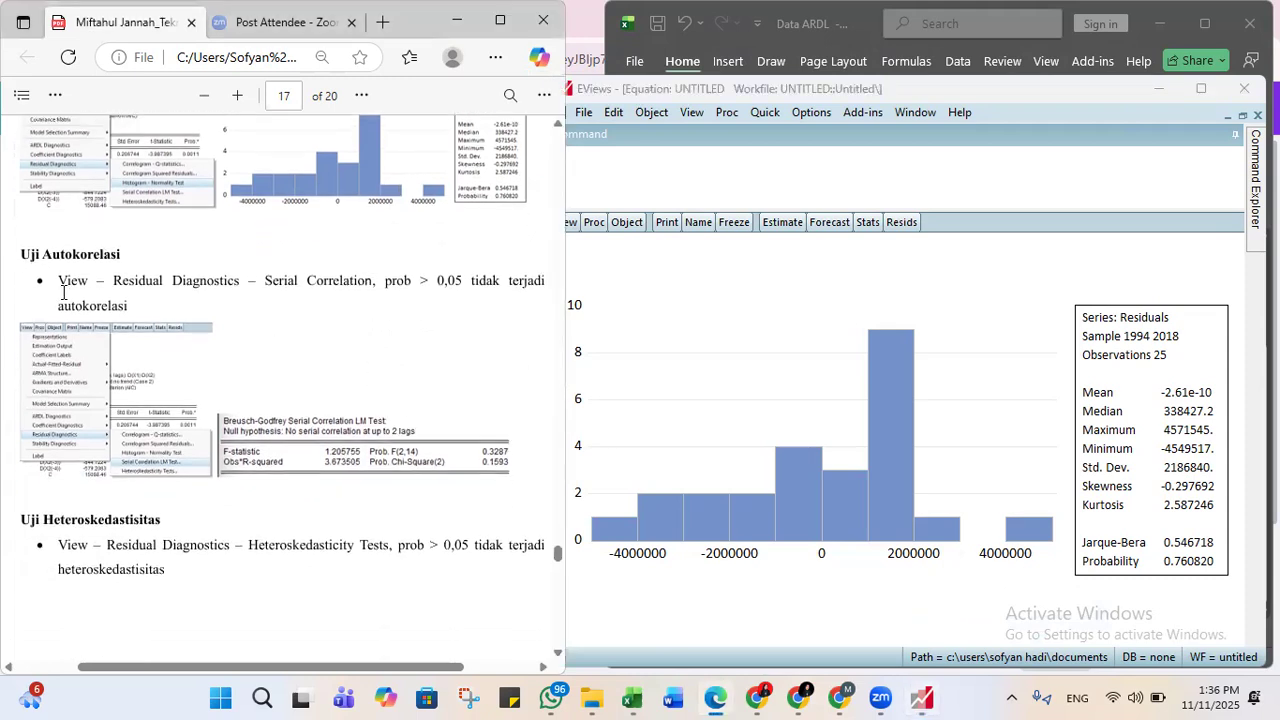
pyautogui.click(566, 222)
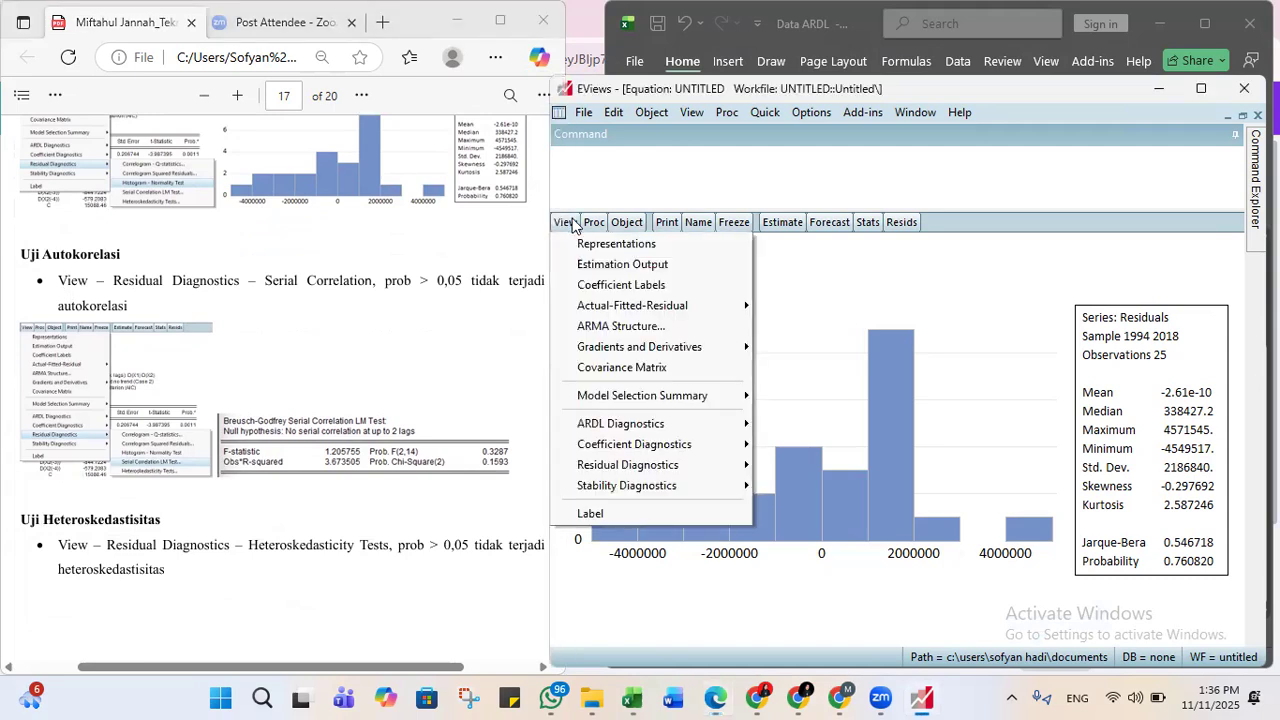
pyautogui.moveTo(700, 470)
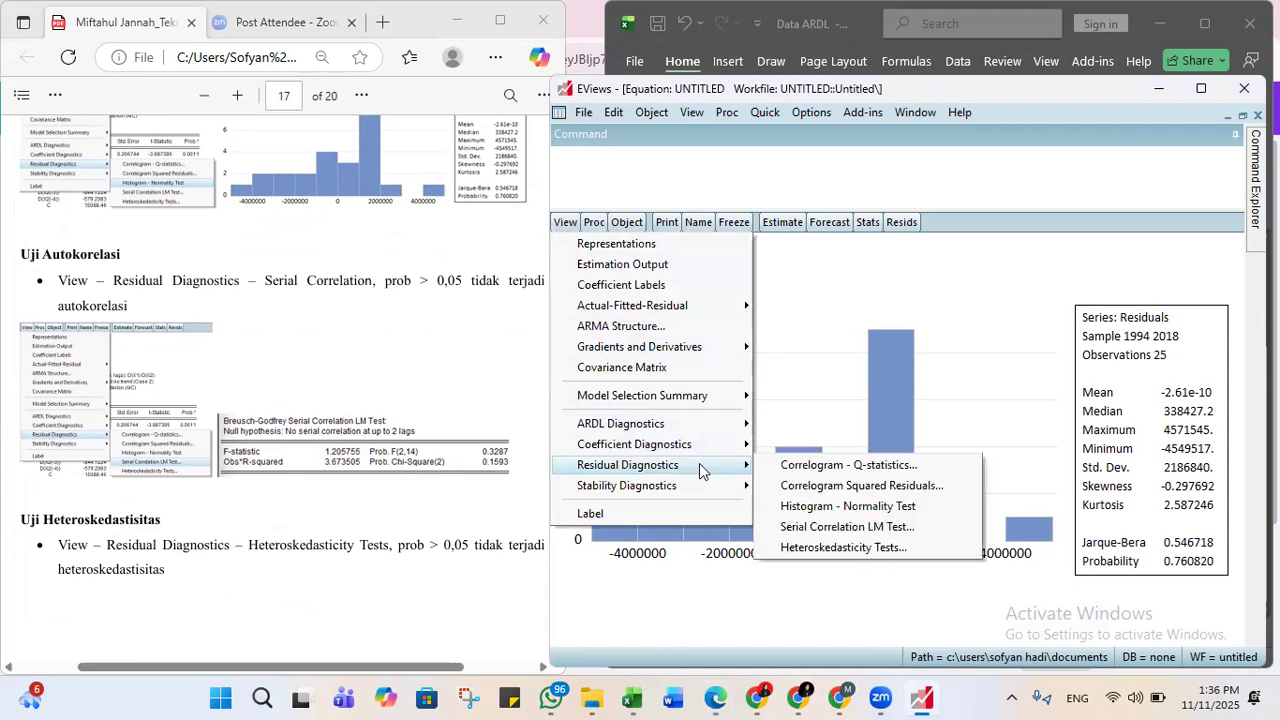
pyautogui.click(926, 527)
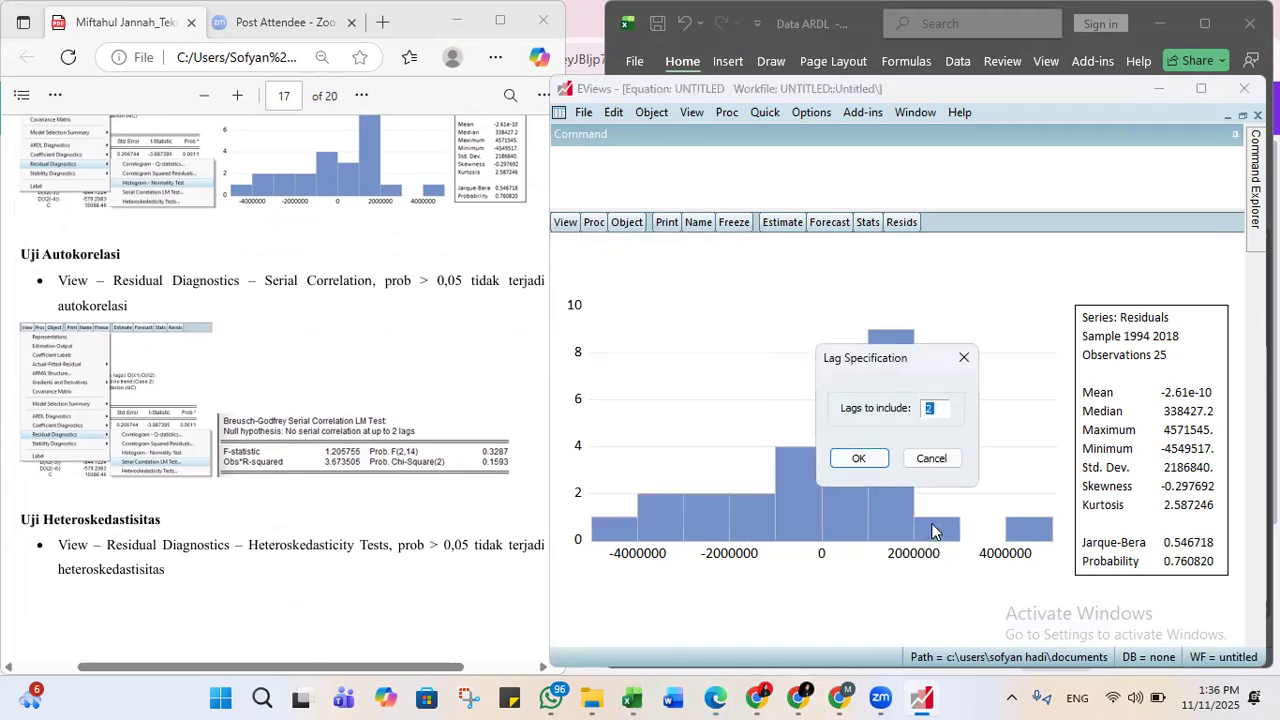
pyautogui.click(858, 459)
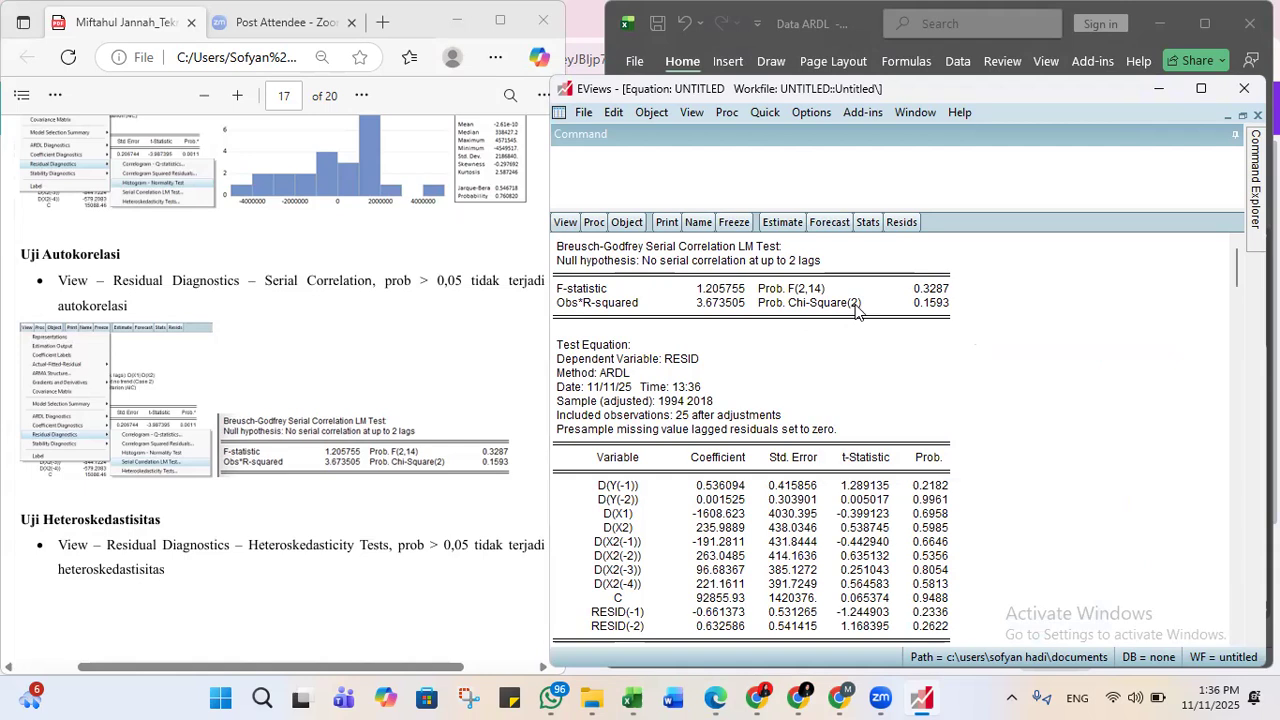
pyautogui.moveTo(382, 285); pyautogui.dragTo(463, 281)
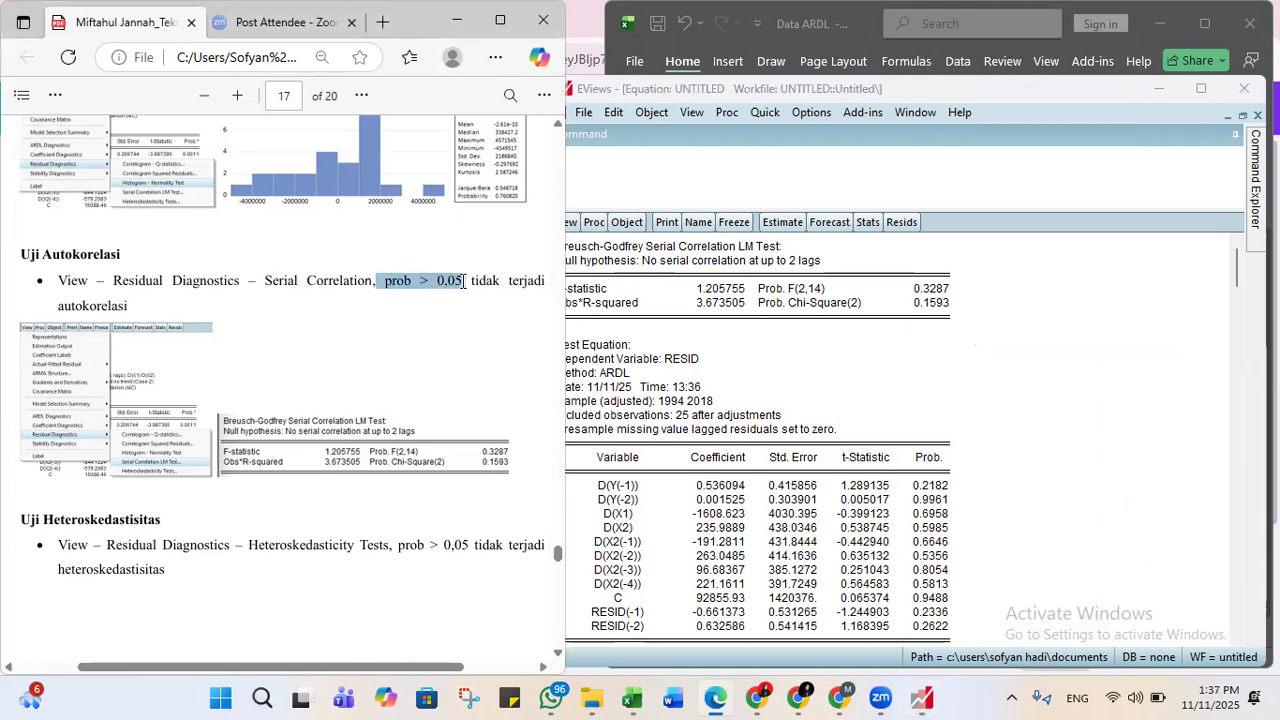
pyautogui.moveTo(463, 281); pyautogui.dragTo(463, 281)
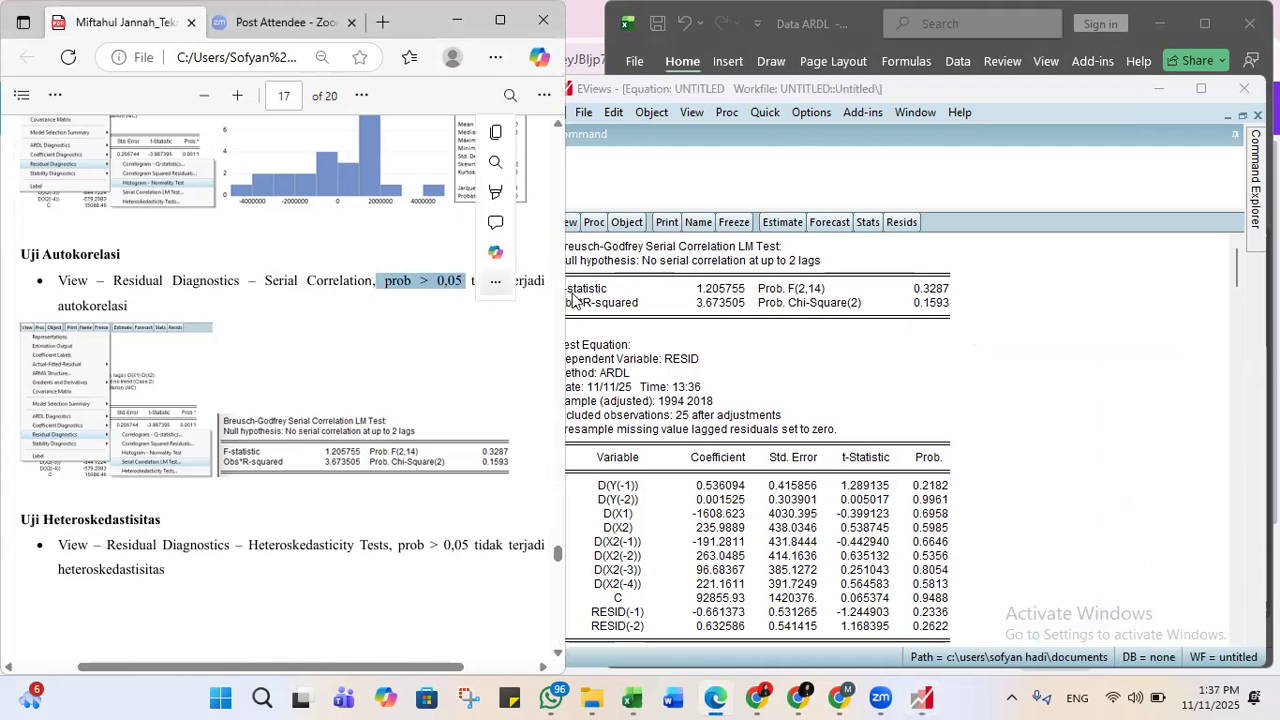
pyautogui.click(904, 290)
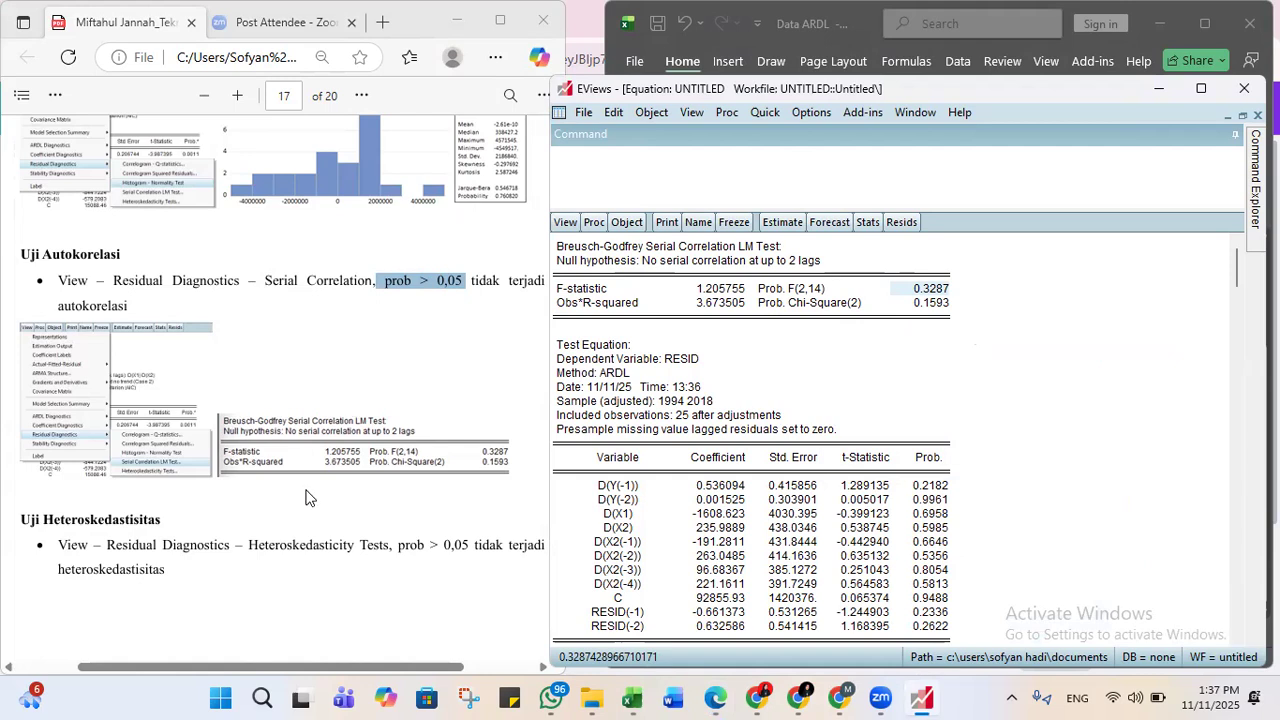
# - Following the guide's Uji Heteroskedastisitas section, run the Breusch-Pagan-Godfrey heteroskedasticity test on the equation with its default regressors
pyautogui.scroll(-3, 309, 497)
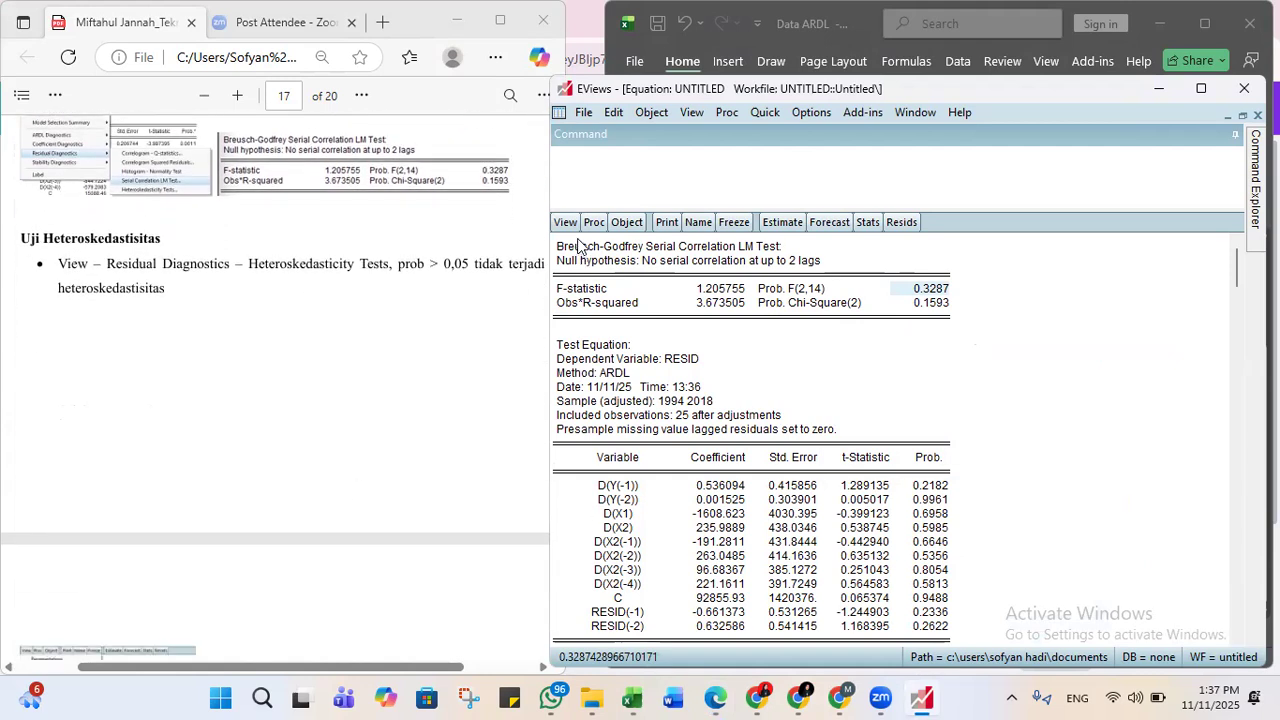
pyautogui.scroll(-3, 330, 433)
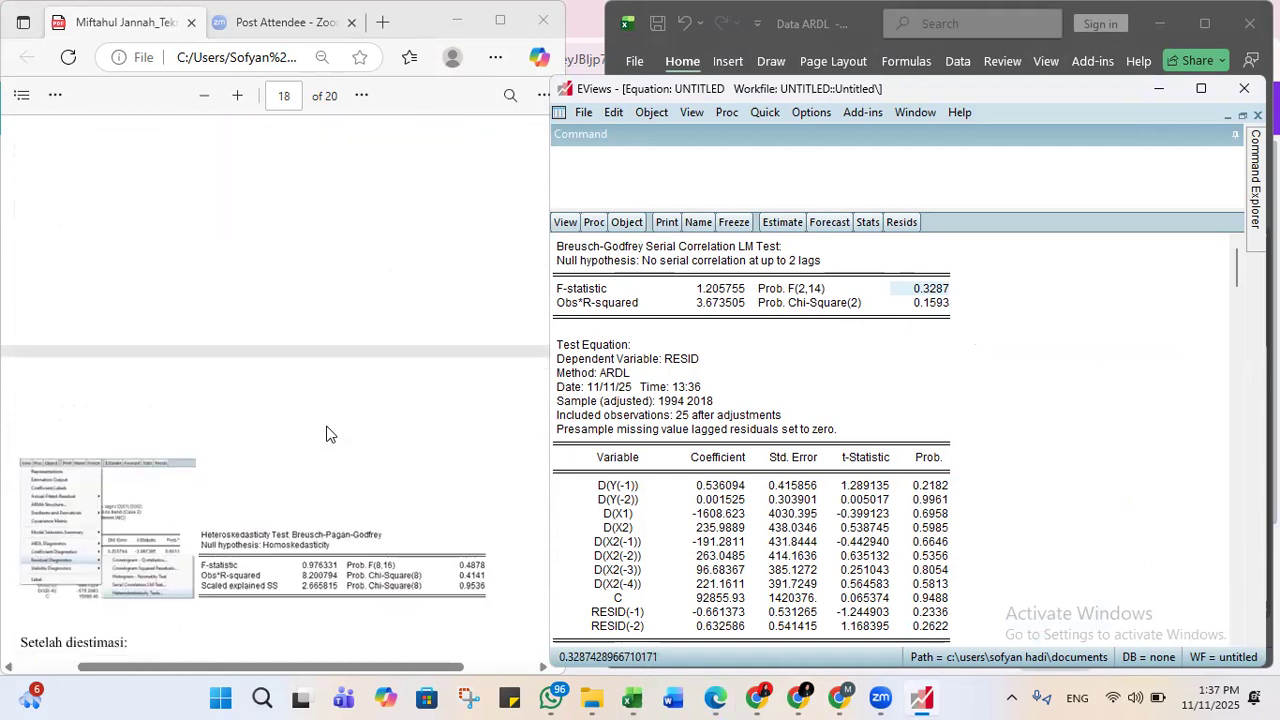
pyautogui.click(566, 222)
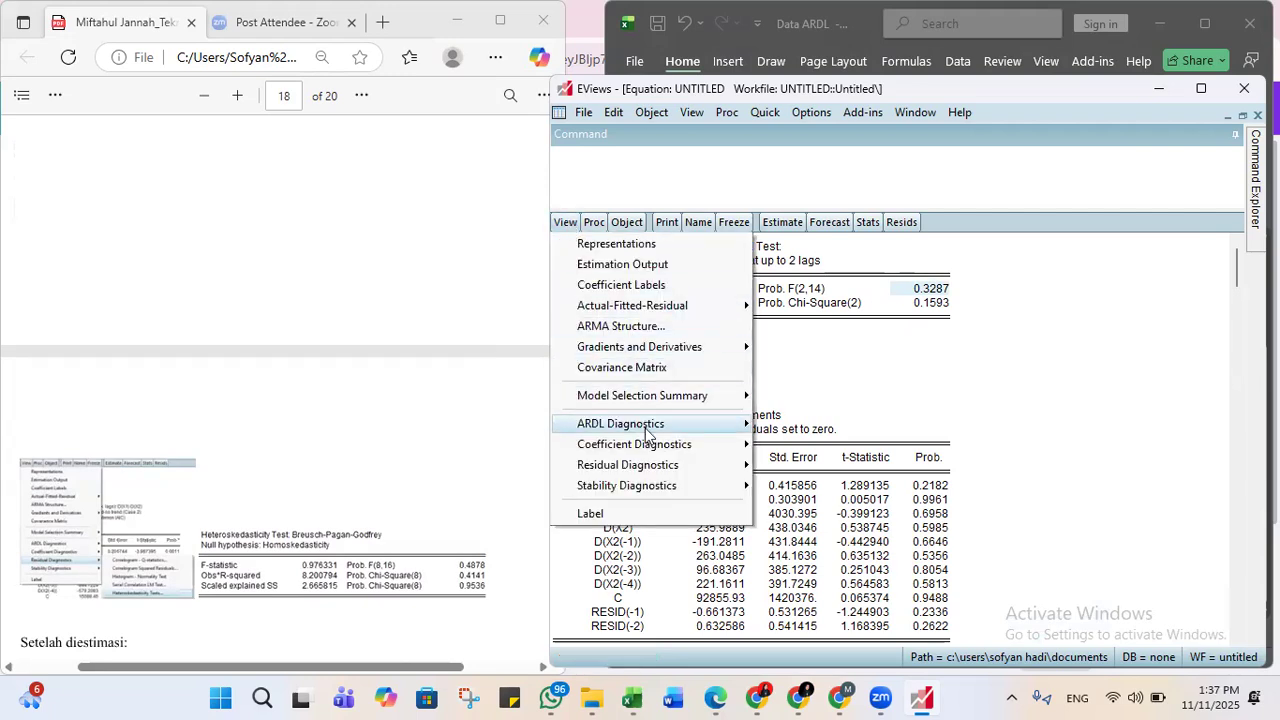
pyautogui.moveTo(643, 466)
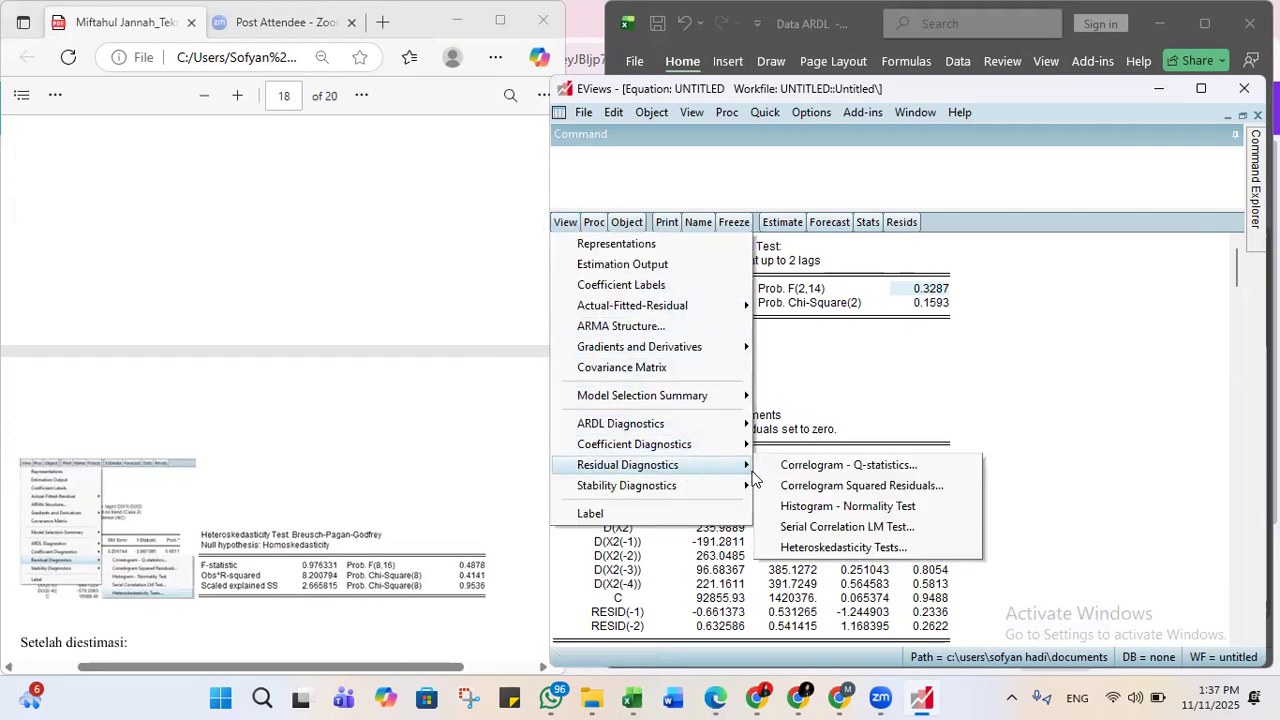
pyautogui.click(907, 556)
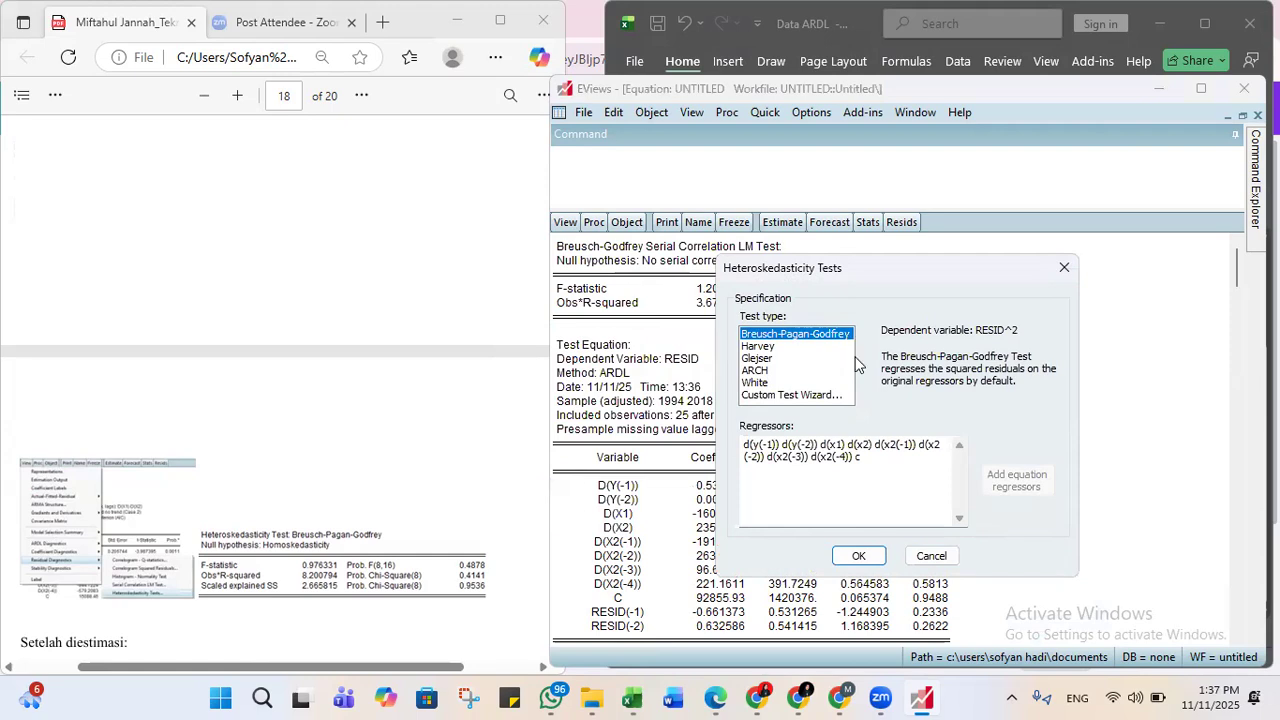
pyautogui.click(859, 557)
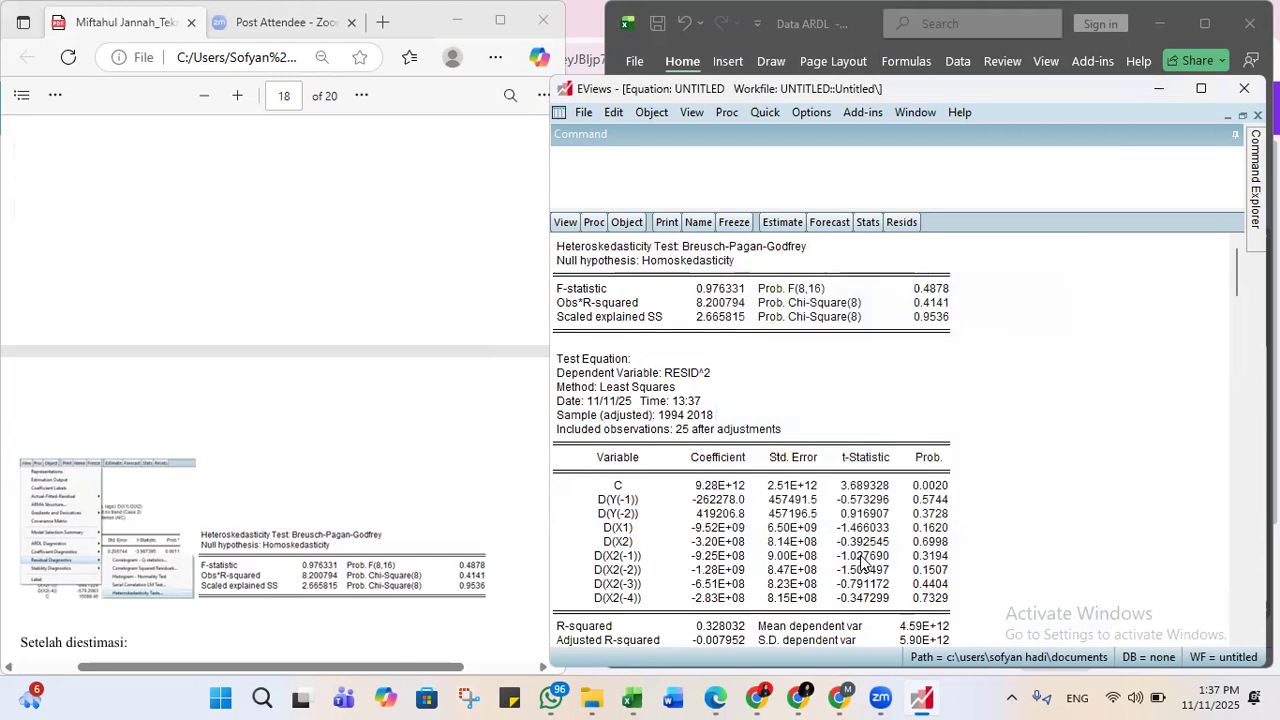
# - Read the guide's Setelah diestimasi paragraph on selecting lags by the smallest AIC, highlighting the chosen ARDL (2,0,4) model
pyautogui.scroll(-2, 433, 440)
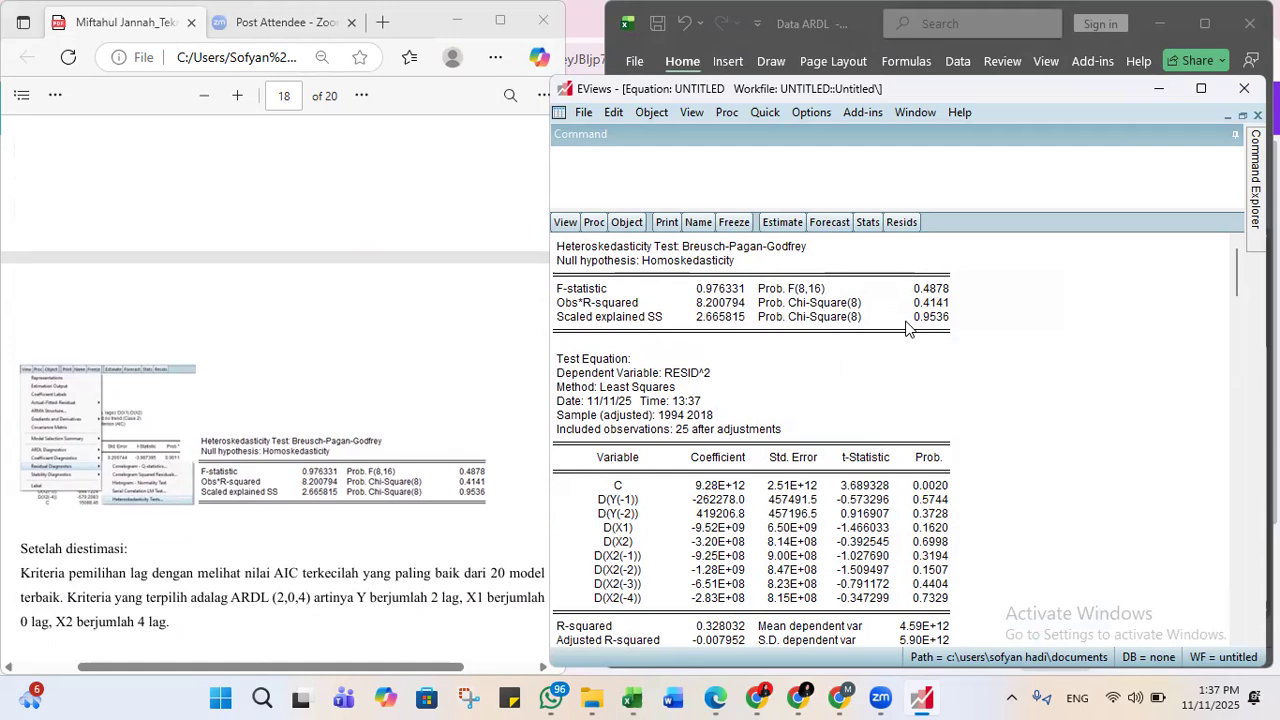
pyautogui.scroll(-1, 330, 370)
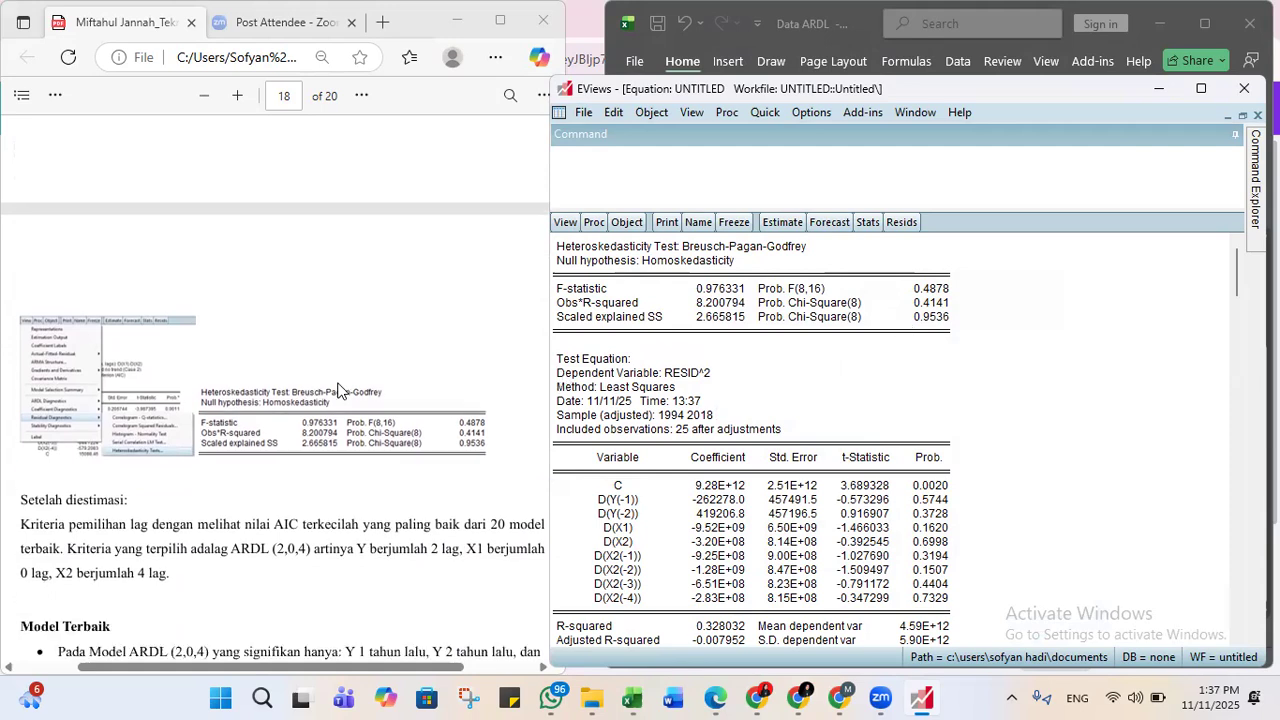
pyautogui.scroll(-1, 338, 390)
pyautogui.click(326, 408)
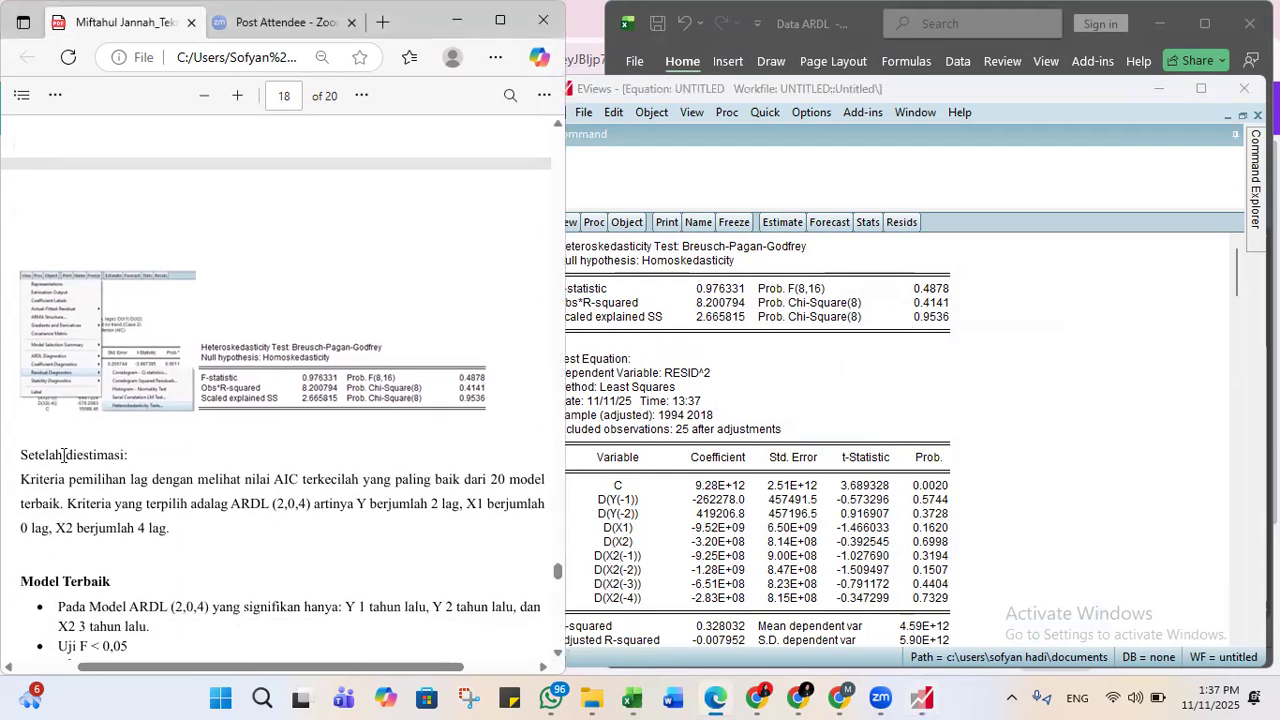
pyautogui.moveTo(19, 452); pyautogui.dragTo(180, 510)
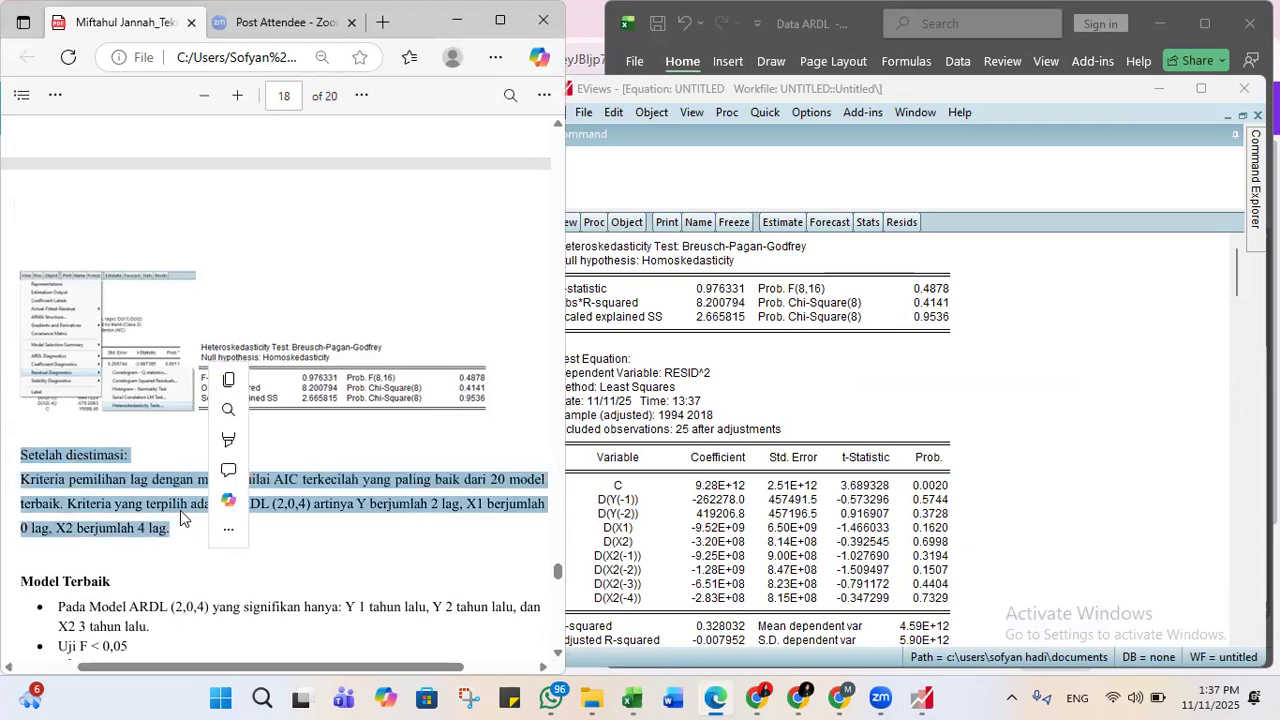
pyautogui.click(139, 469)
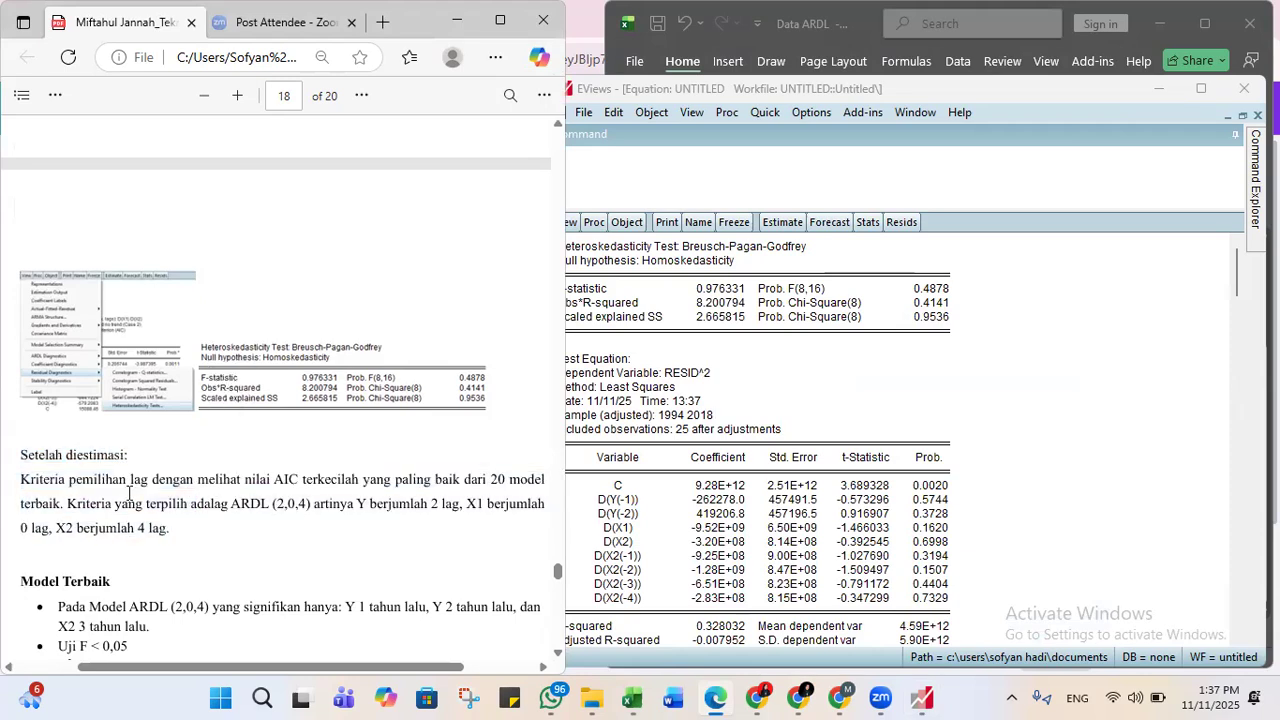
pyautogui.moveTo(19, 483); pyautogui.dragTo(237, 507)
pyautogui.click(160, 522)
pyautogui.moveTo(312, 507); pyautogui.dragTo(232, 503)
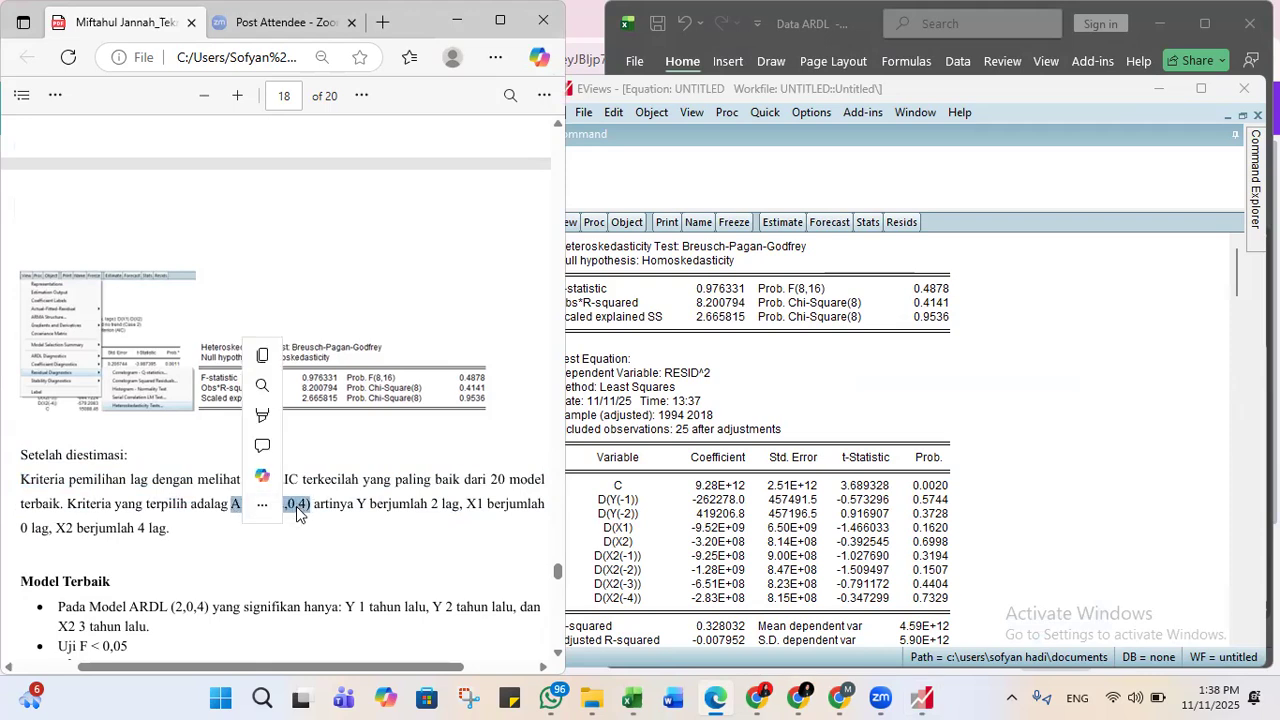
pyautogui.click(266, 547)
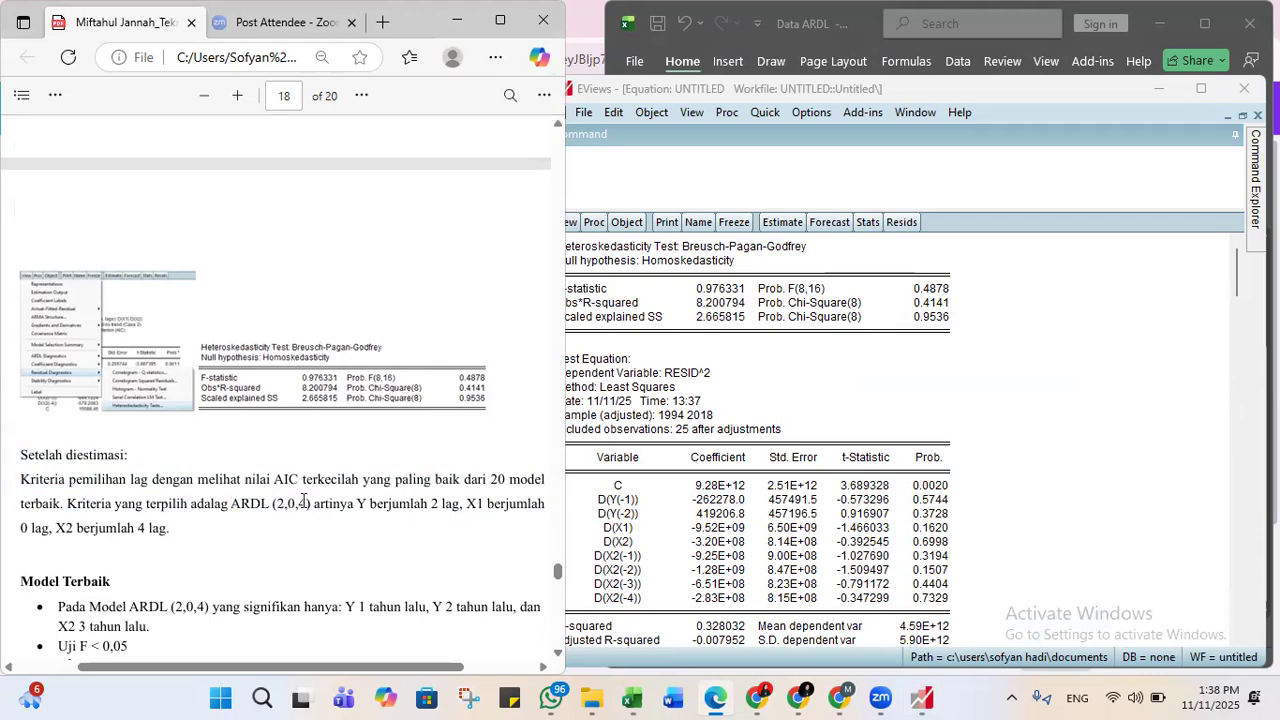
pyautogui.scroll(-2, 312, 530)
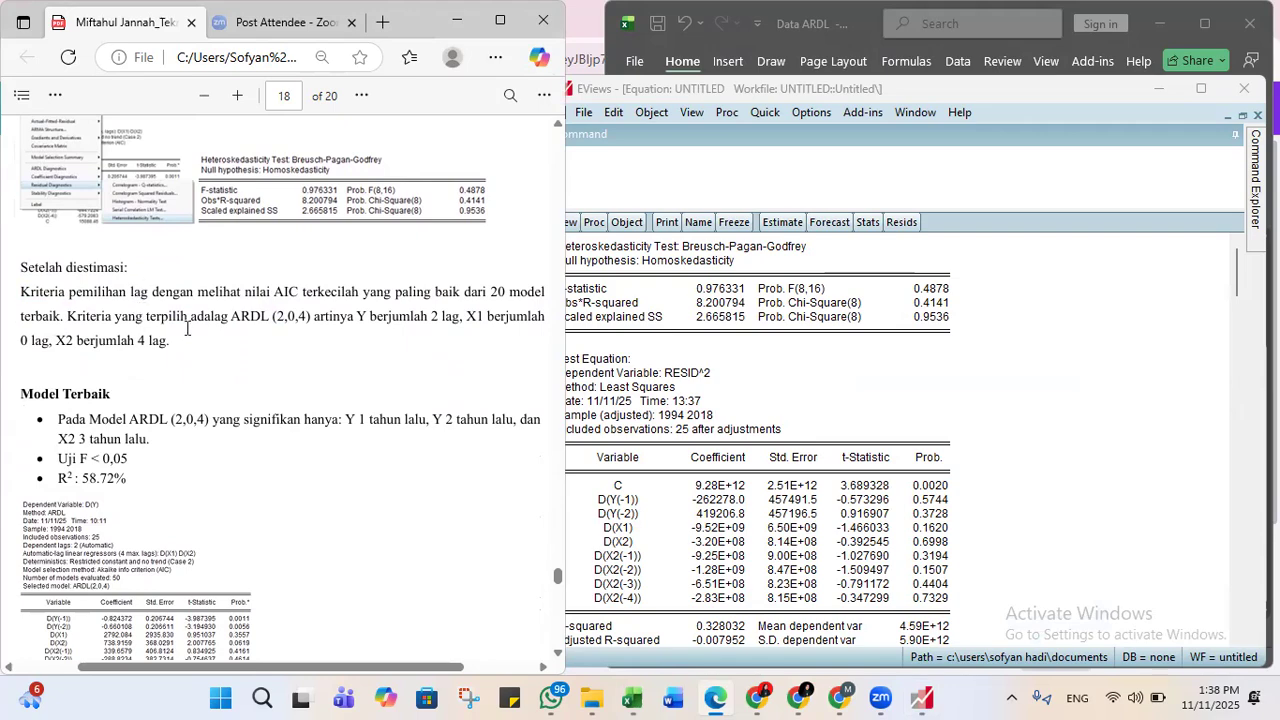
# - Return to the guide's max lags instruction and re-estimate the ARDL equation with max lags 2 for the dependent variable and 4 for the regressors
pyautogui.scroll(4, 224, 345)
pyautogui.scroll(10, 225, 347)
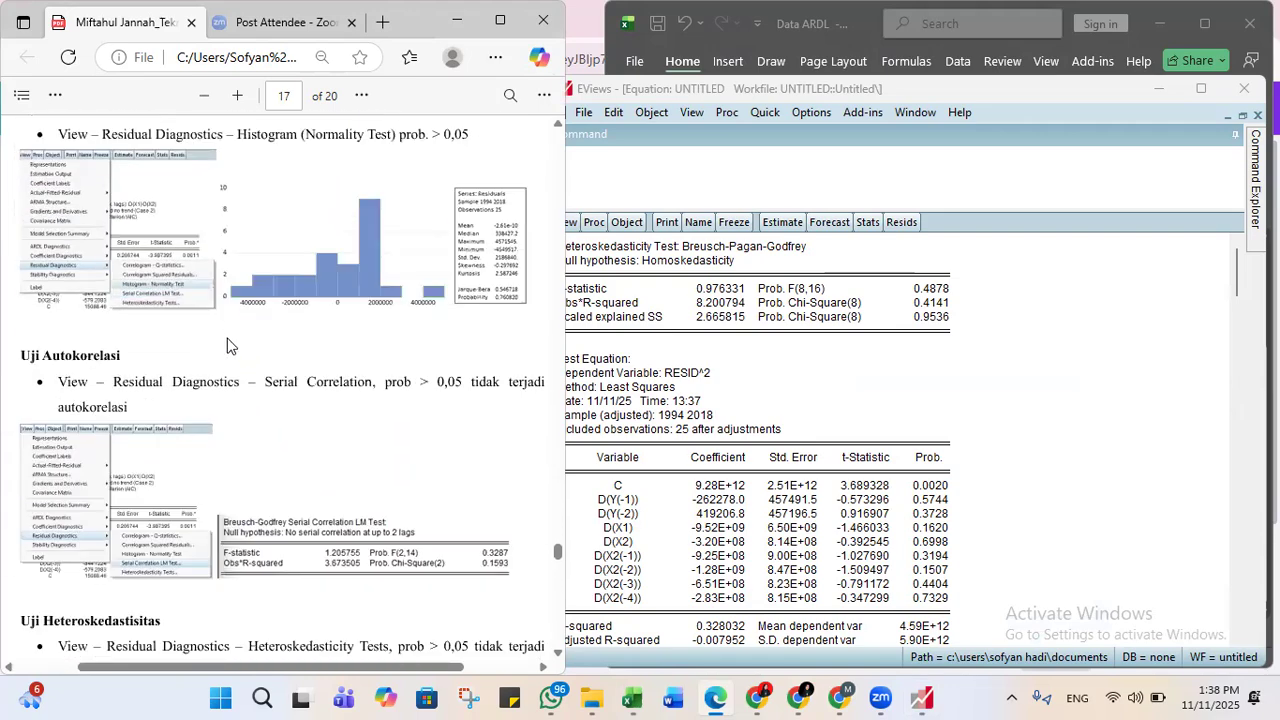
pyautogui.scroll(-1, 233, 363)
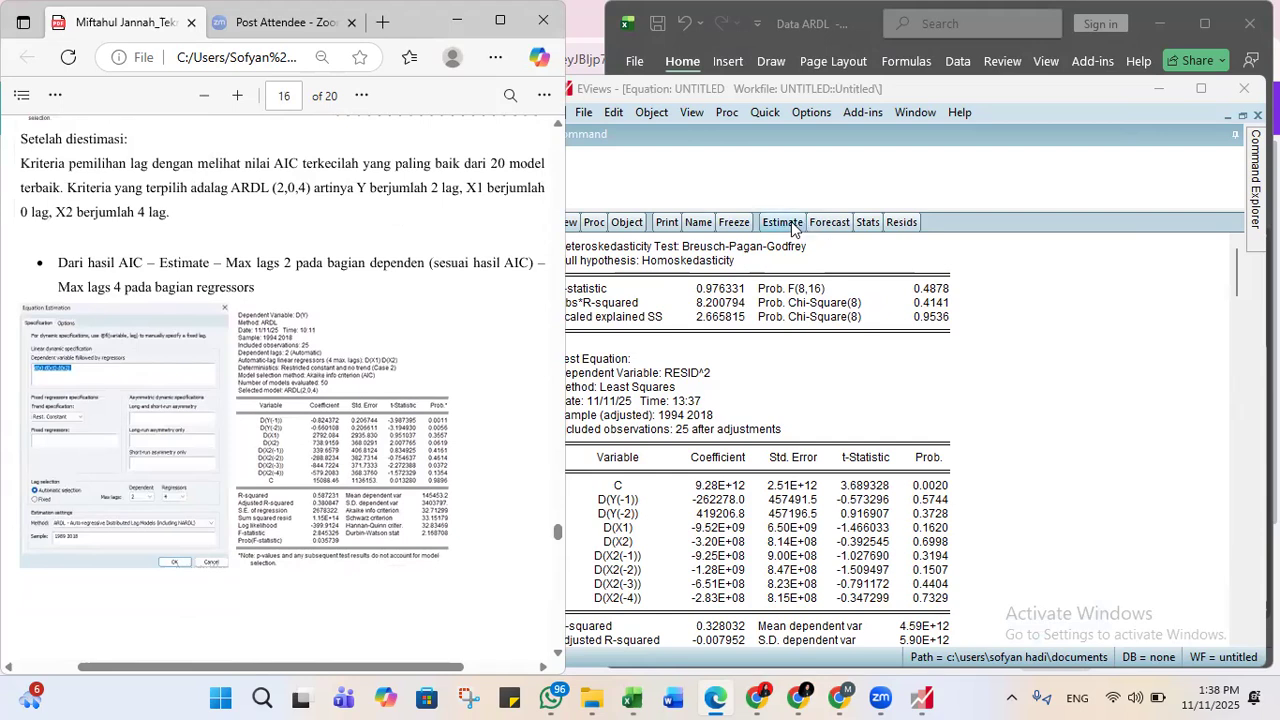
pyautogui.click(783, 222)
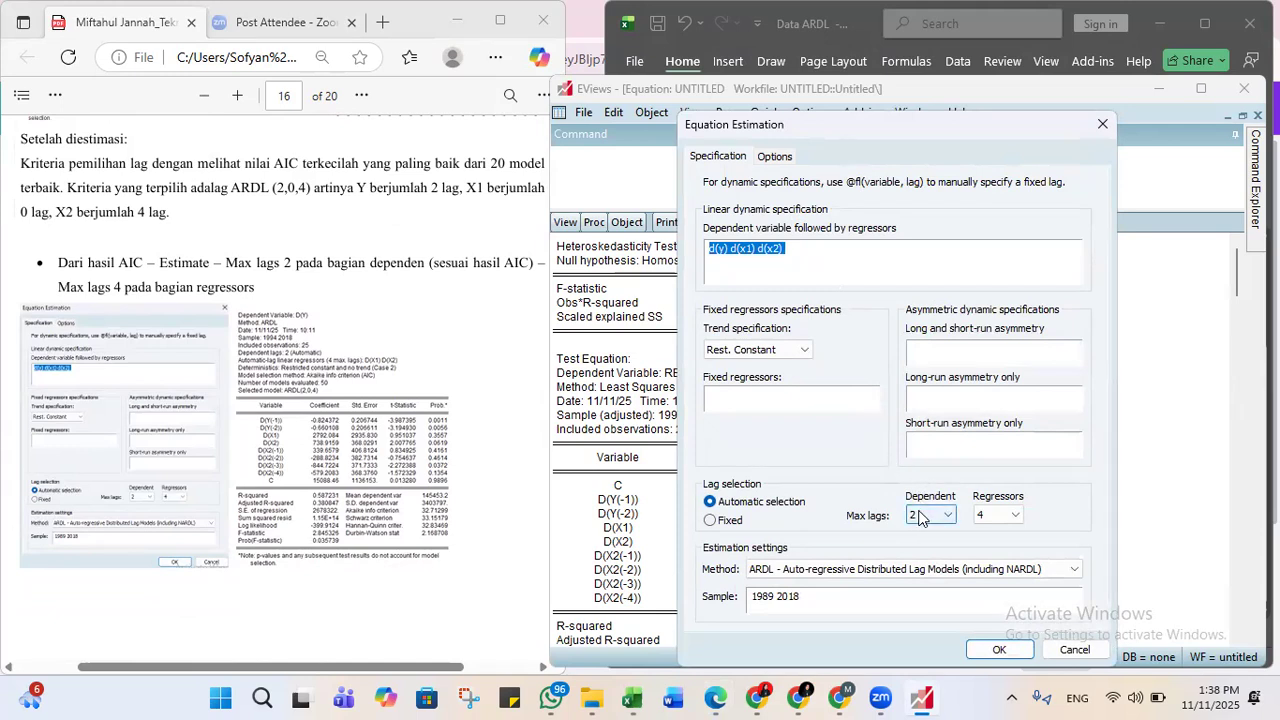
pyautogui.click(985, 514)
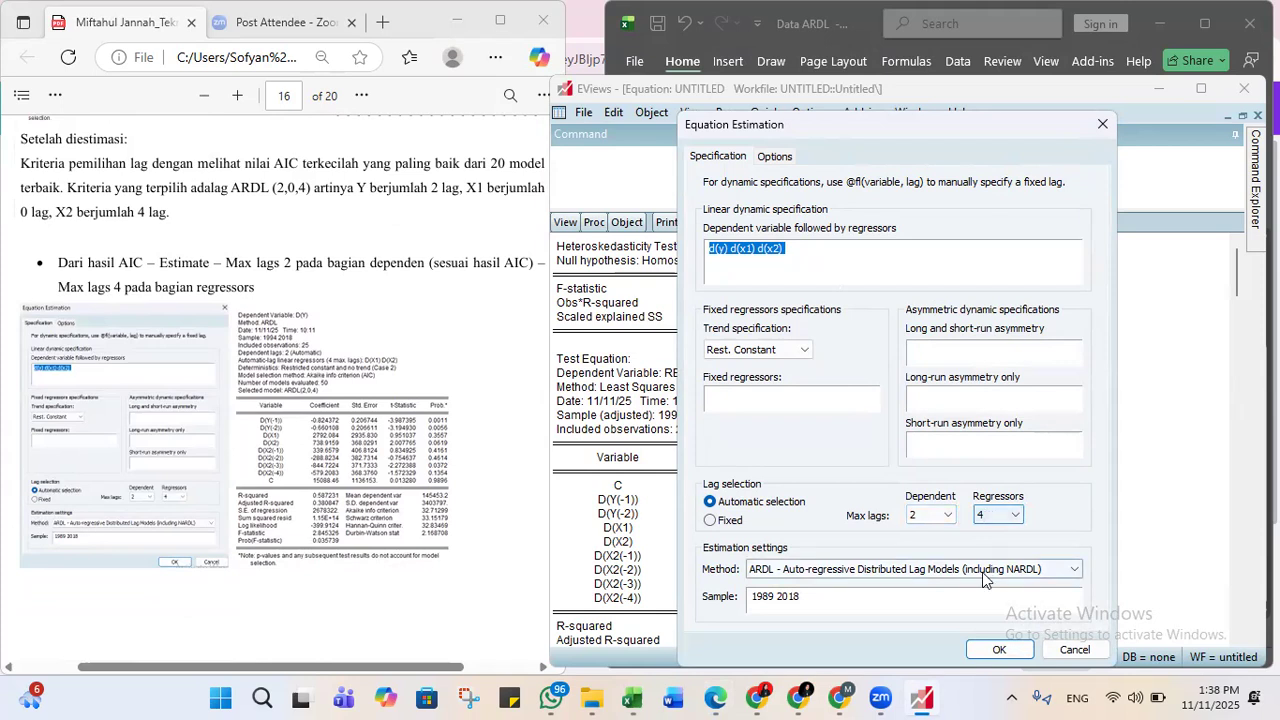
pyautogui.click(985, 649)
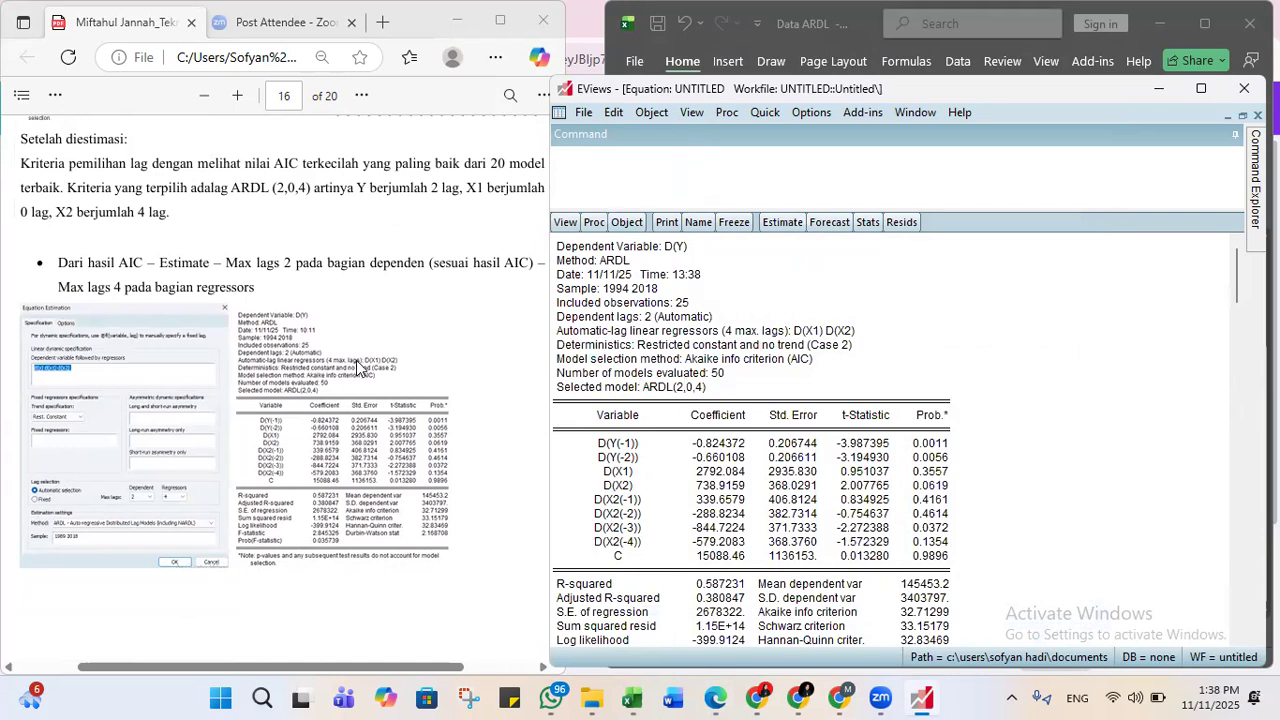
# - Following the guide's Model Terbaik section, check the probabilities of D(Y(-1)), D(Y(-2)) and D(X2(-3)) in the estimation output
pyautogui.scroll(-5, 405, 392)
pyautogui.scroll(-8, 408, 398)
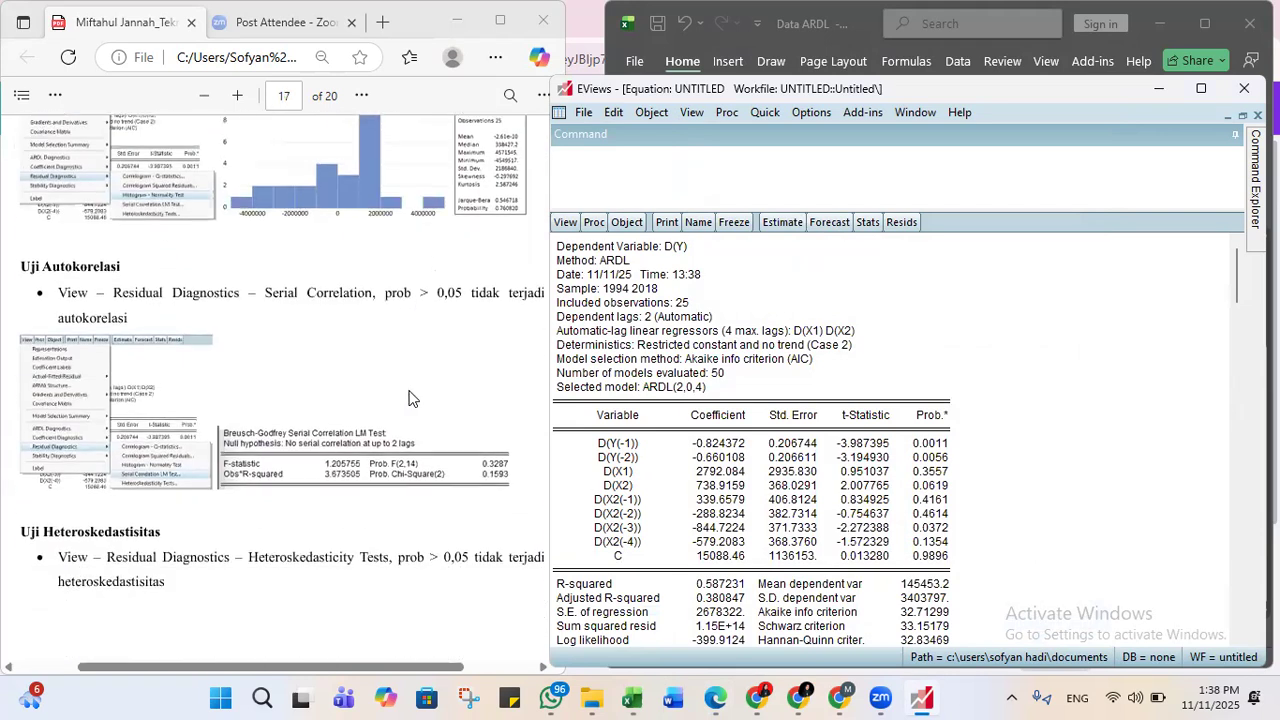
pyautogui.scroll(-6, 410, 375)
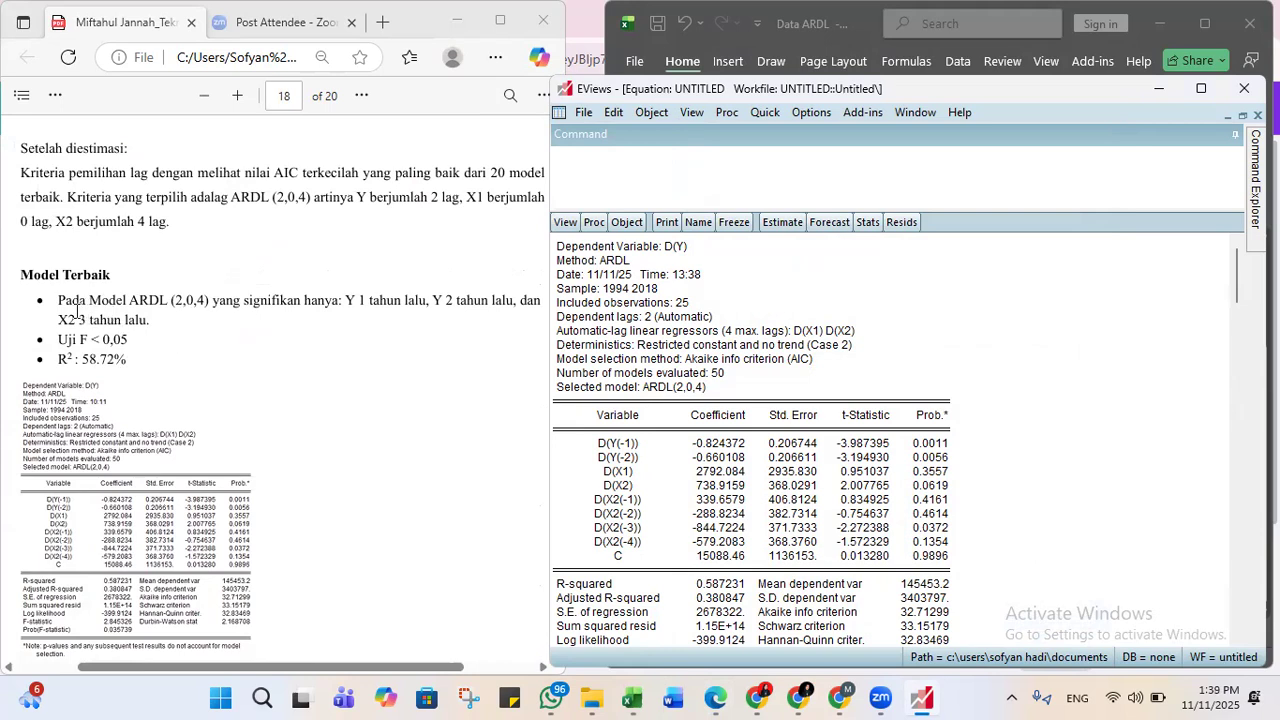
pyautogui.moveTo(58, 301); pyautogui.dragTo(195, 328)
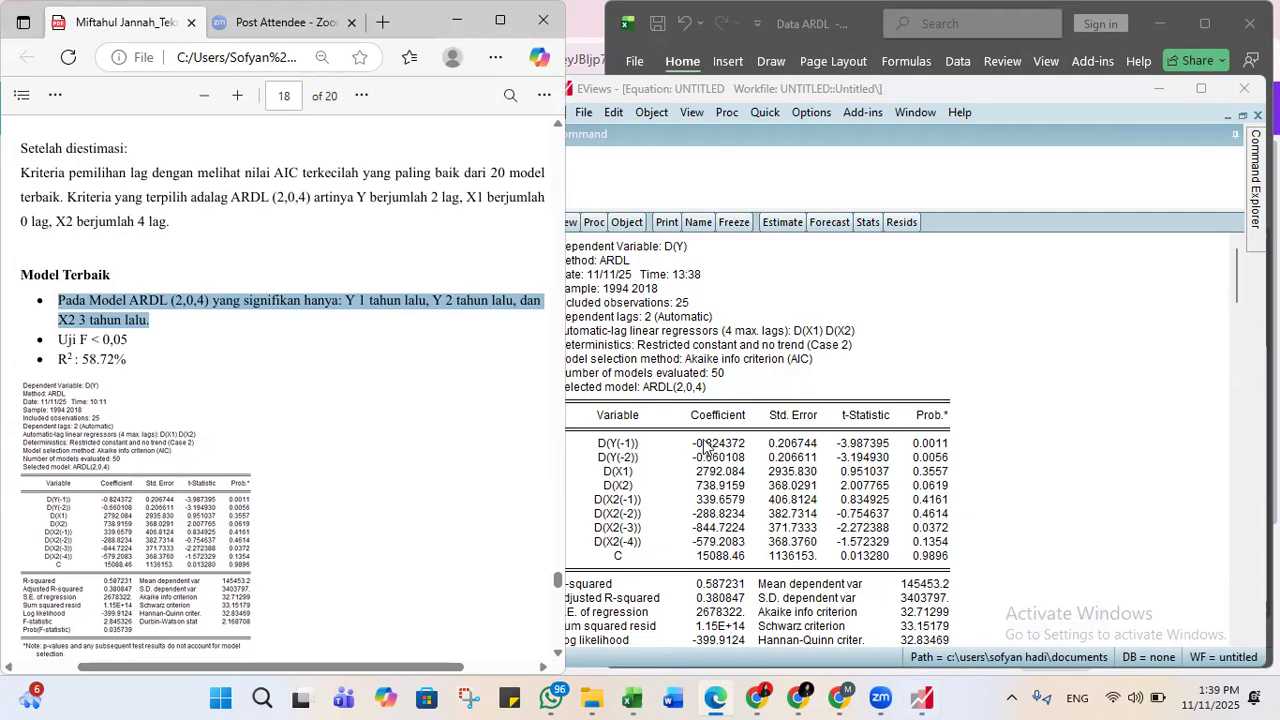
pyautogui.click(922, 446)
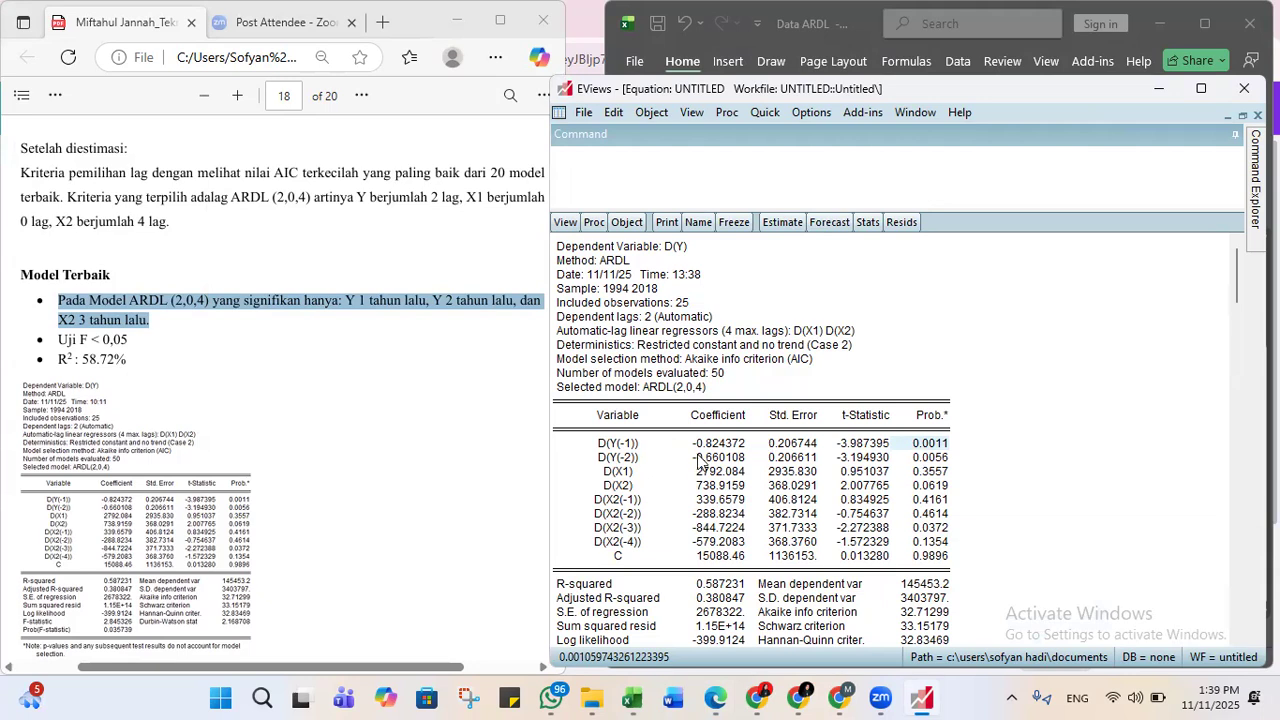
pyautogui.click(935, 472)
pyautogui.click(936, 458)
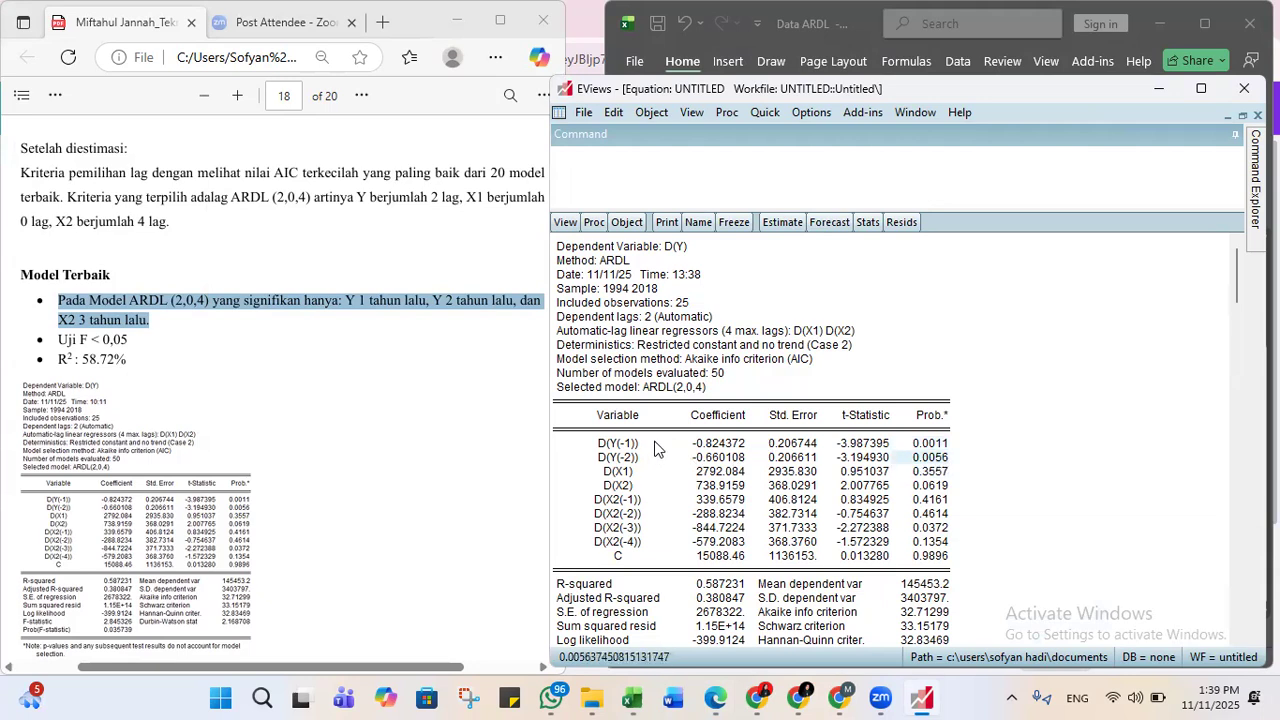
pyautogui.click(942, 530)
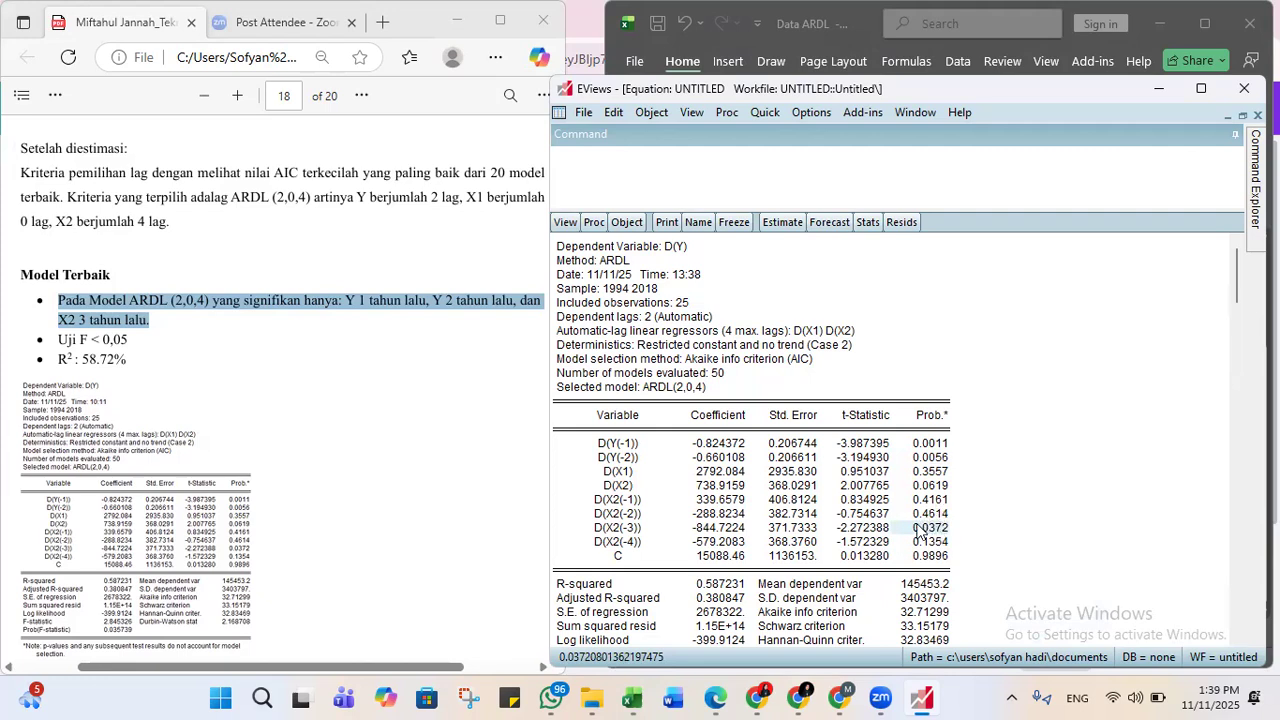
# - Check the output's Prob(F-statistic) against the guide's Uji F < 0,05 criterion
pyautogui.scroll(-1, 918, 528)
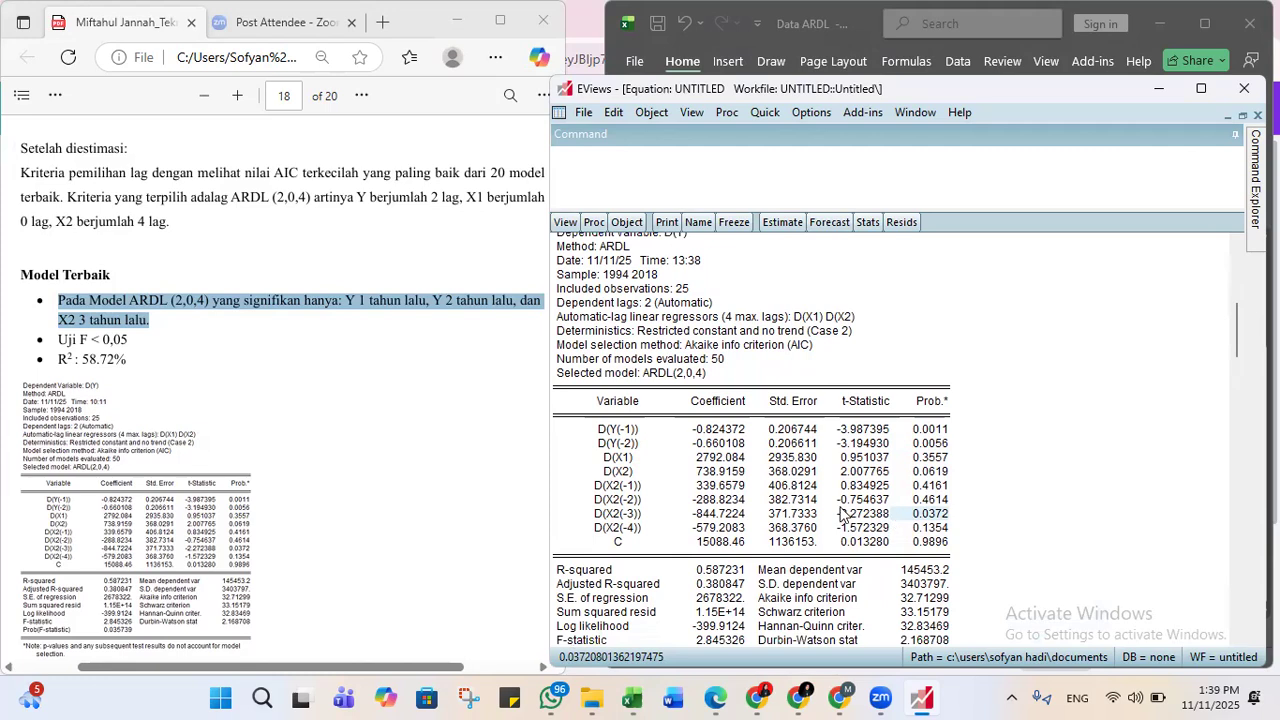
pyautogui.scroll(-2, 845, 514)
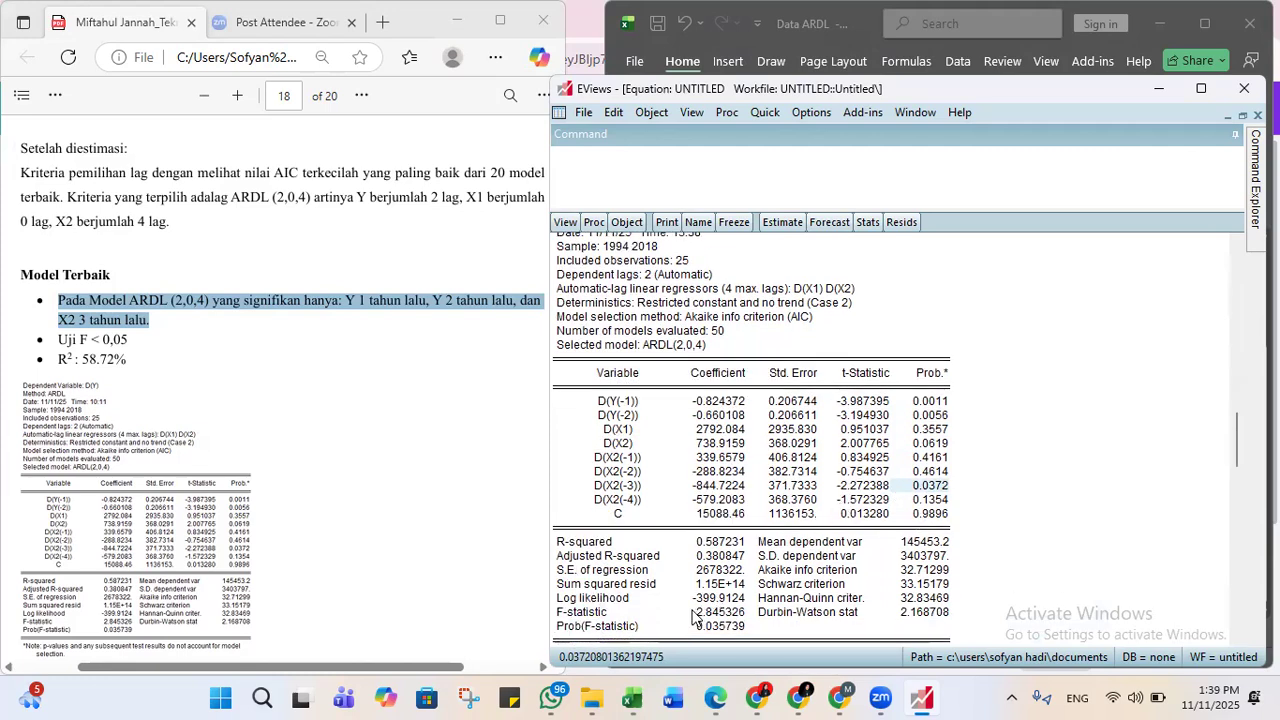
pyautogui.click(724, 628)
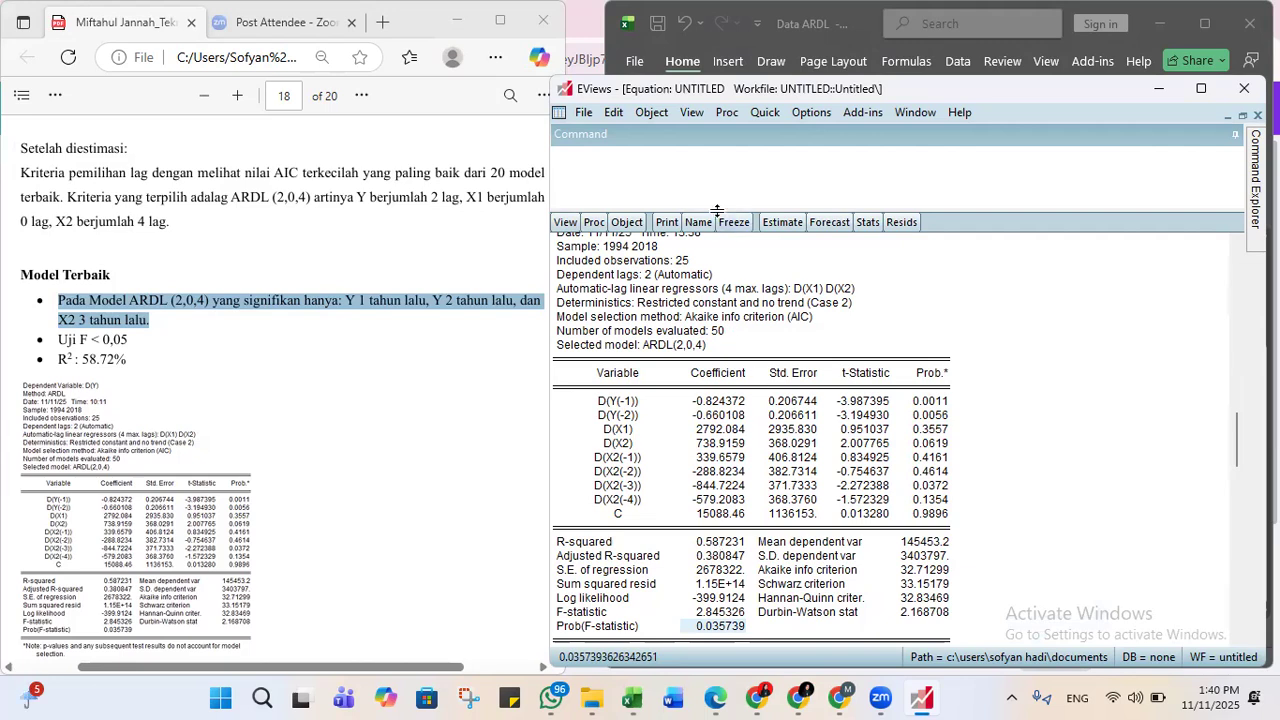
# - Following the guide's Model Long Run section, show the ARDL equation's cointegrating relation from the ARDL diagnostics
pyautogui.scroll(-3, 313, 463)
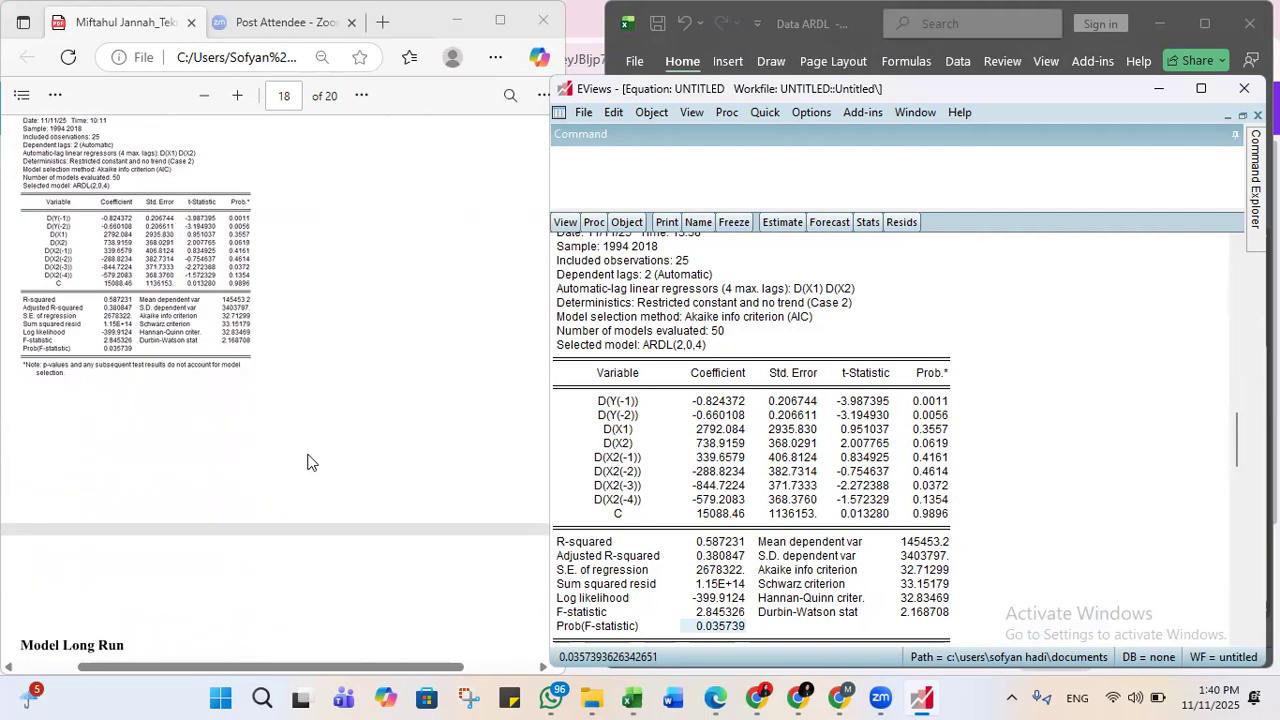
pyautogui.scroll(1, 307, 460)
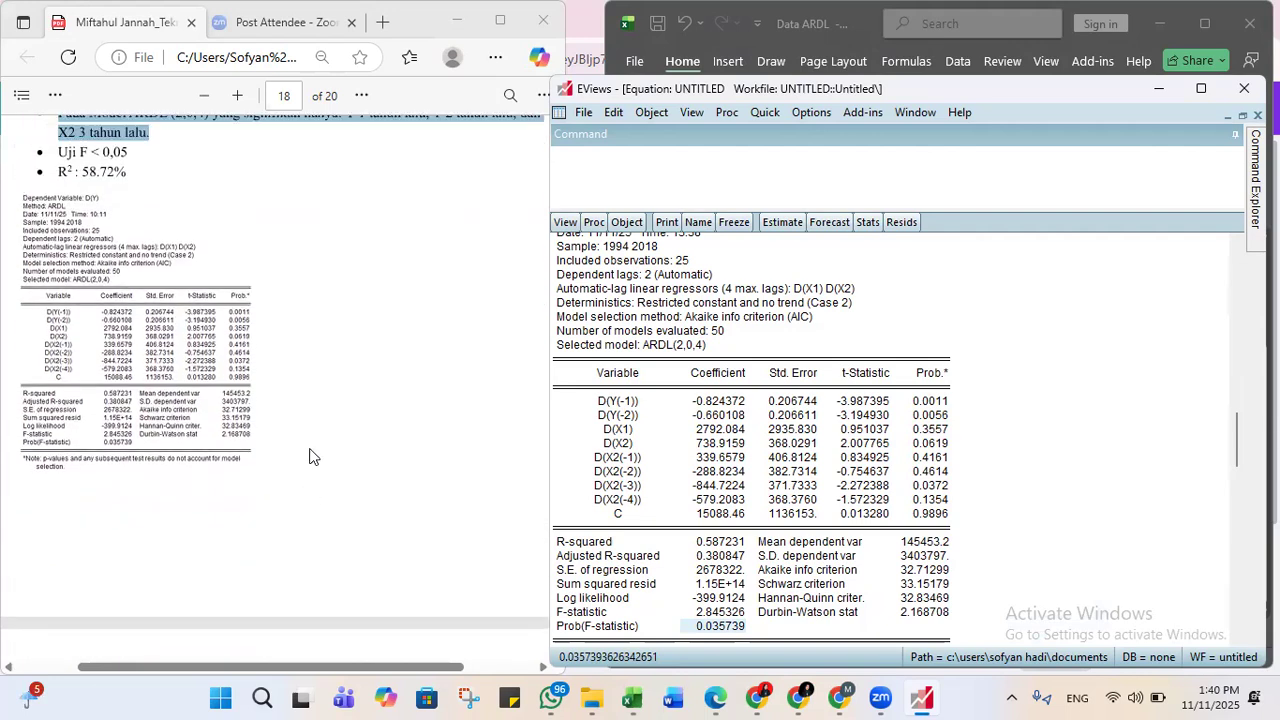
pyautogui.scroll(-5, 291, 465)
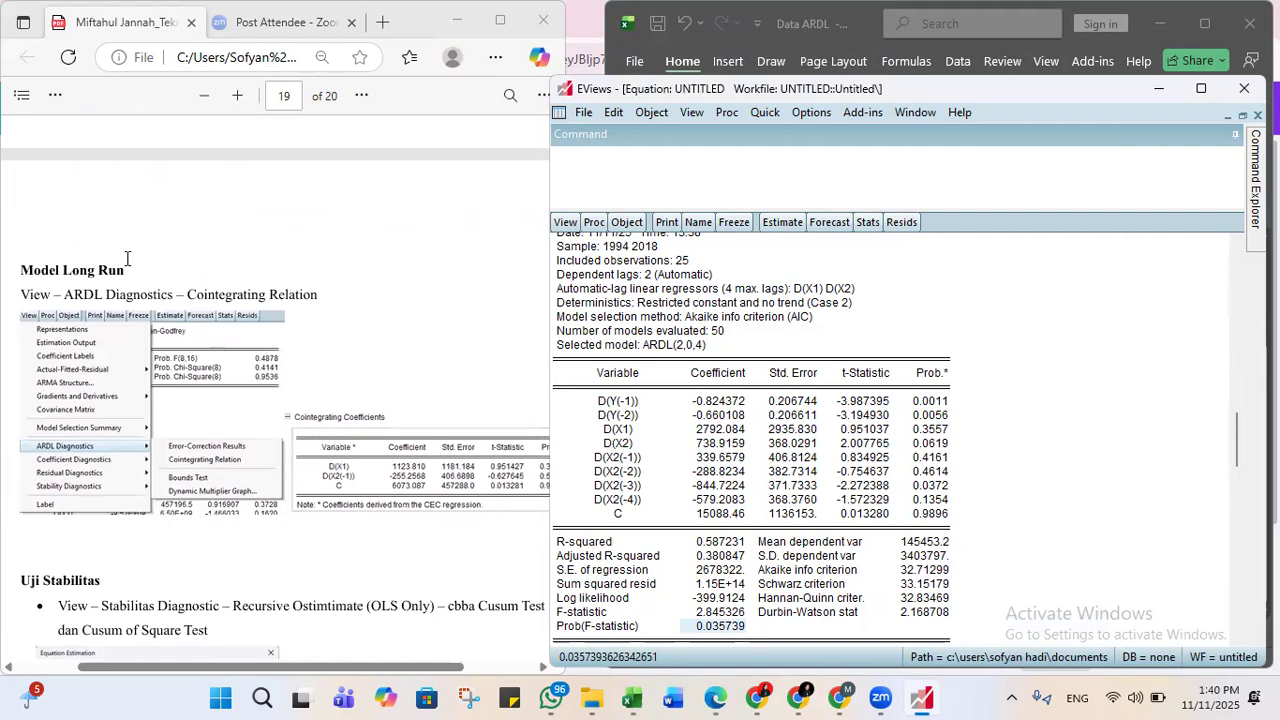
pyautogui.moveTo(126, 268); pyautogui.dragTo(18, 272)
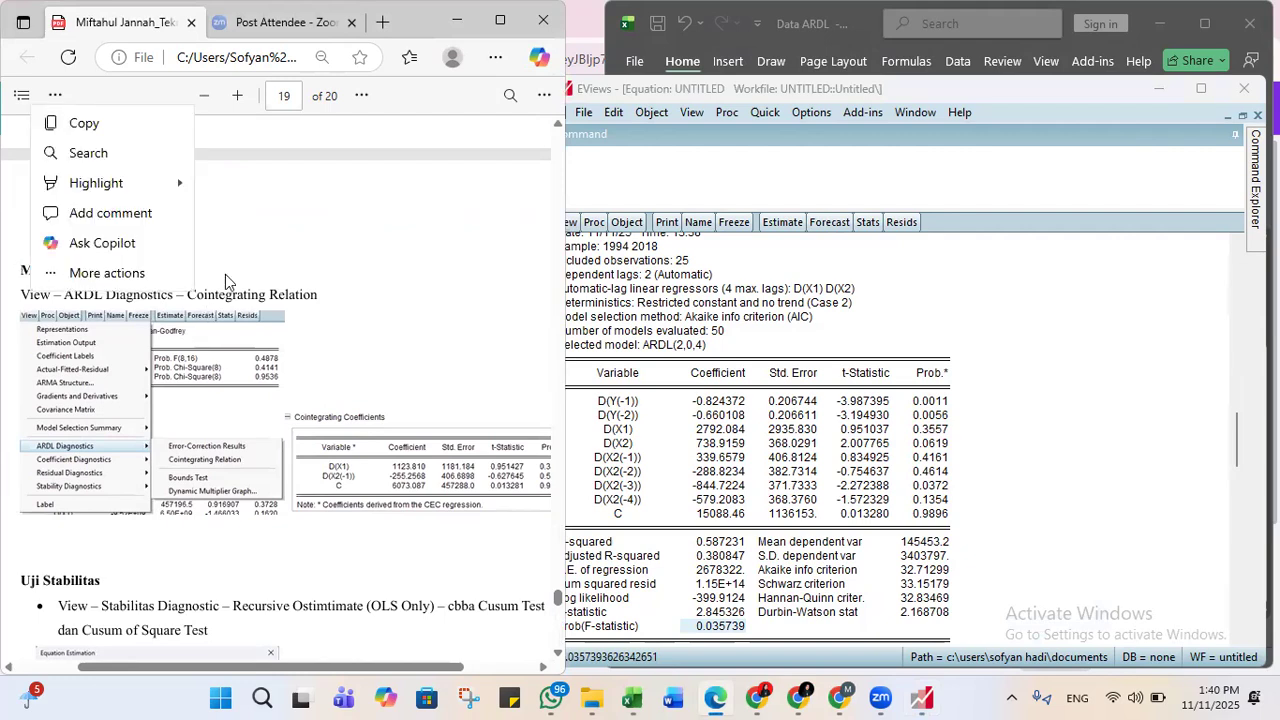
pyautogui.click(230, 275)
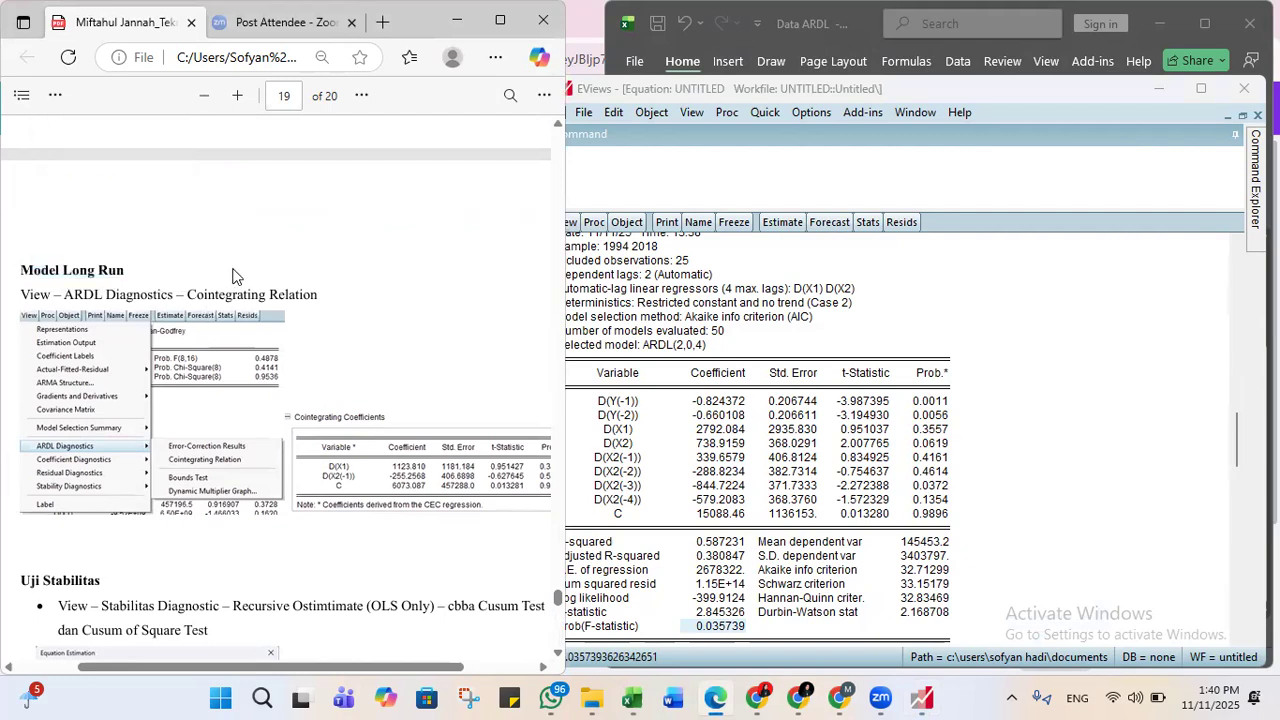
pyautogui.click(577, 226)
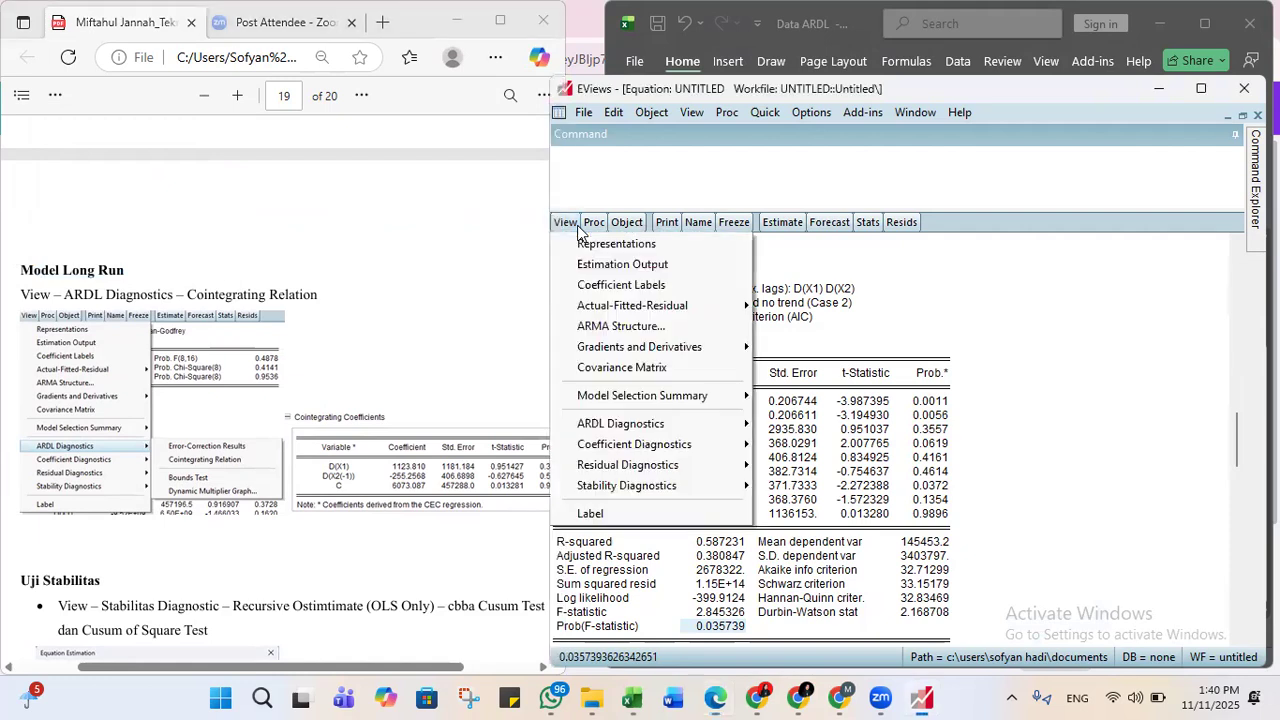
pyautogui.moveTo(658, 423)
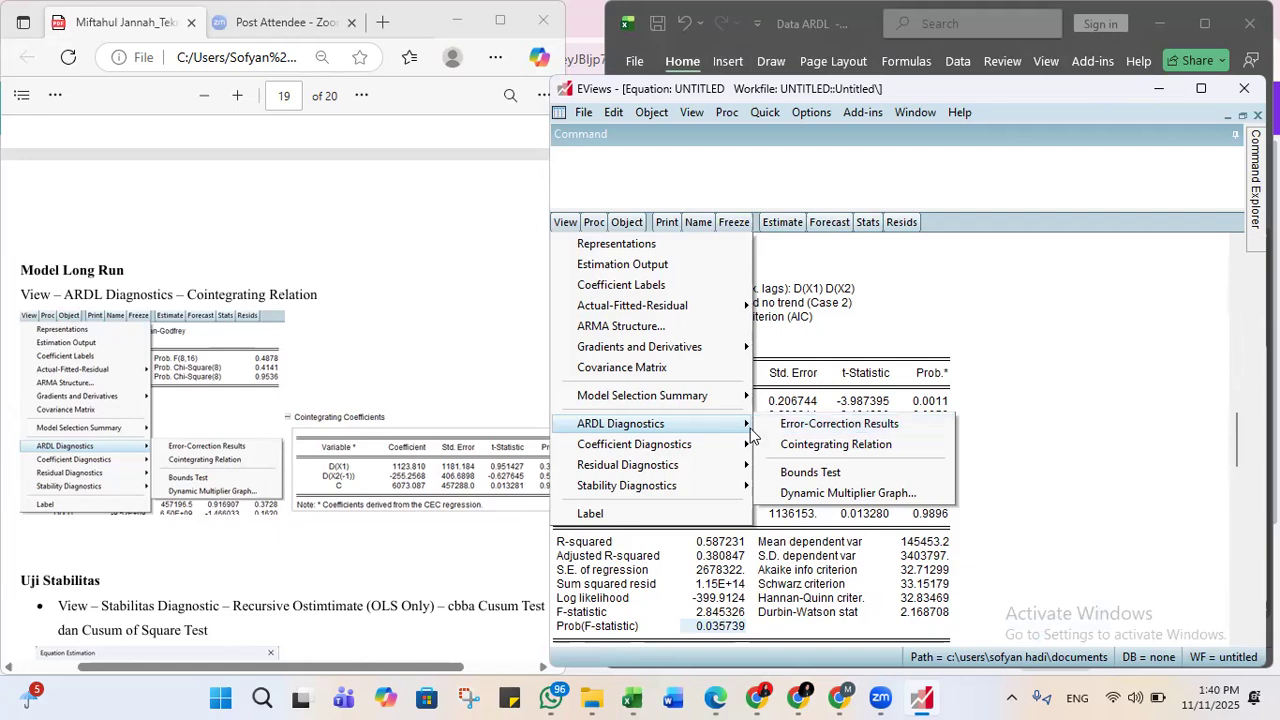
pyautogui.moveTo(735, 448)
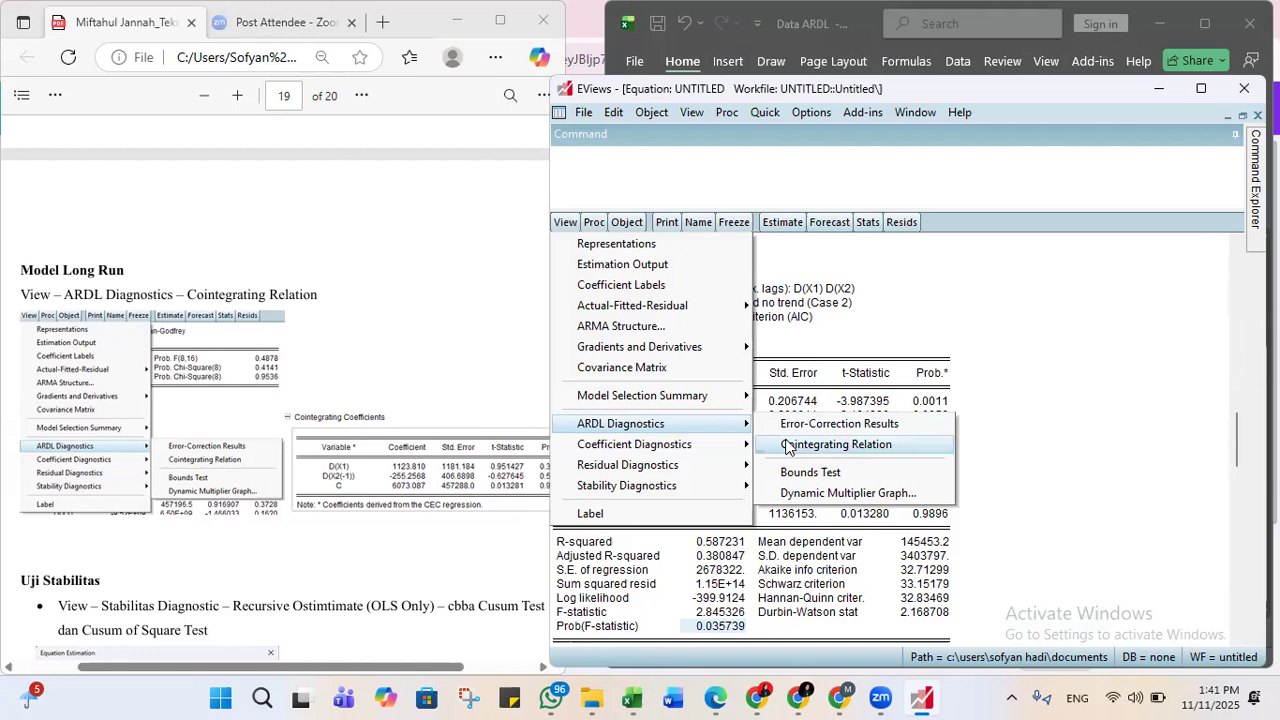
pyautogui.click(787, 446)
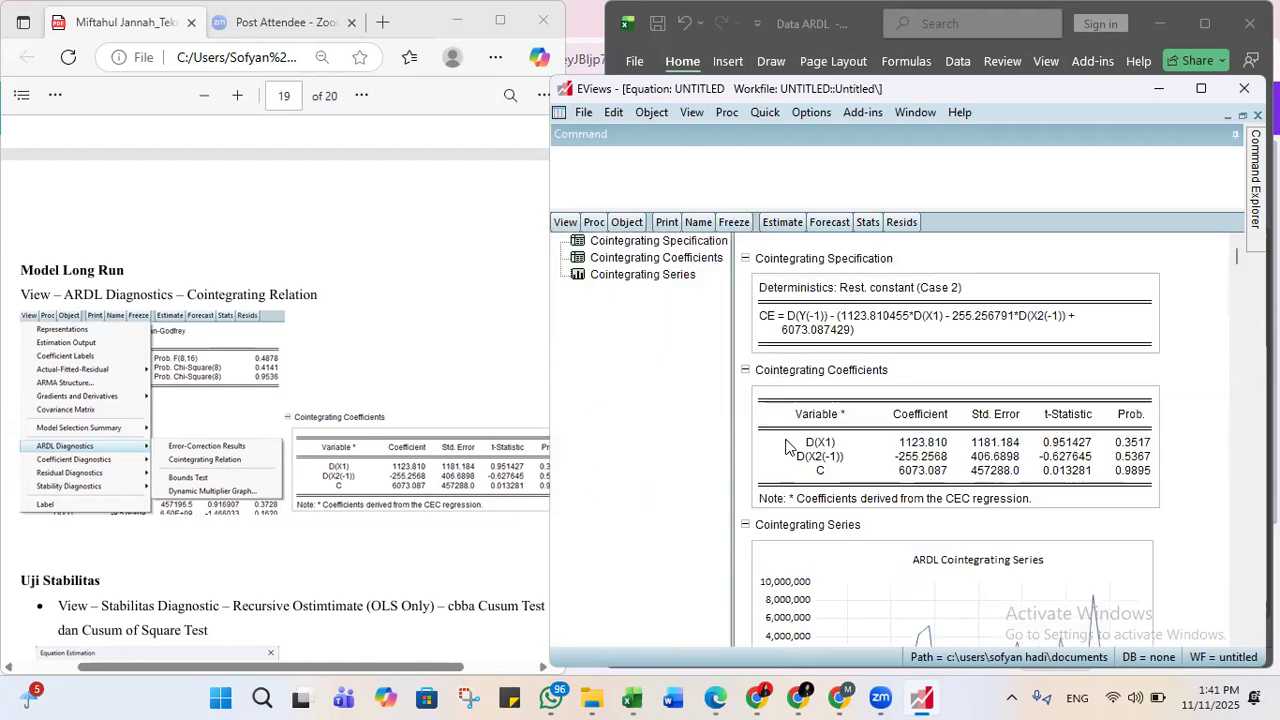
# - Compare the cointegrating coefficients for D(X1), D(X2(-1)) and C with the table in the guide's Model Long Run section
pyautogui.click(816, 425)
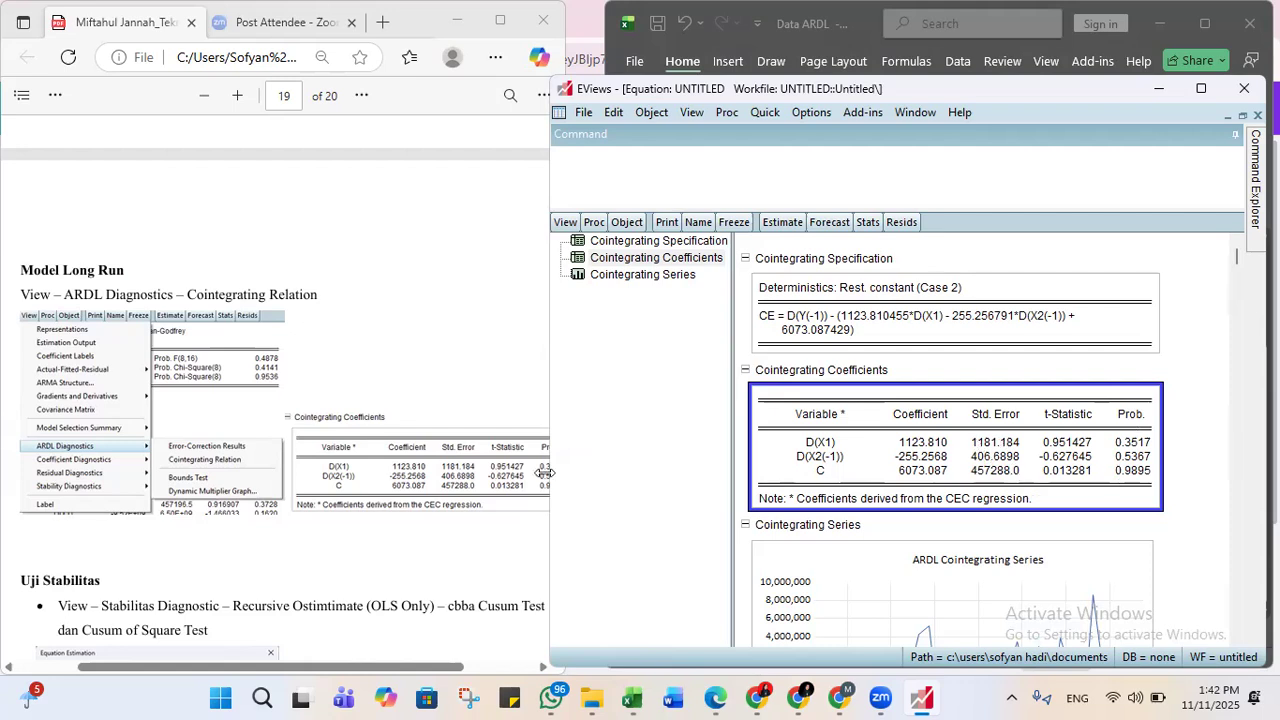
pyautogui.hscroll(3, 370, 498)
pyautogui.hscroll(-1, 392, 518)
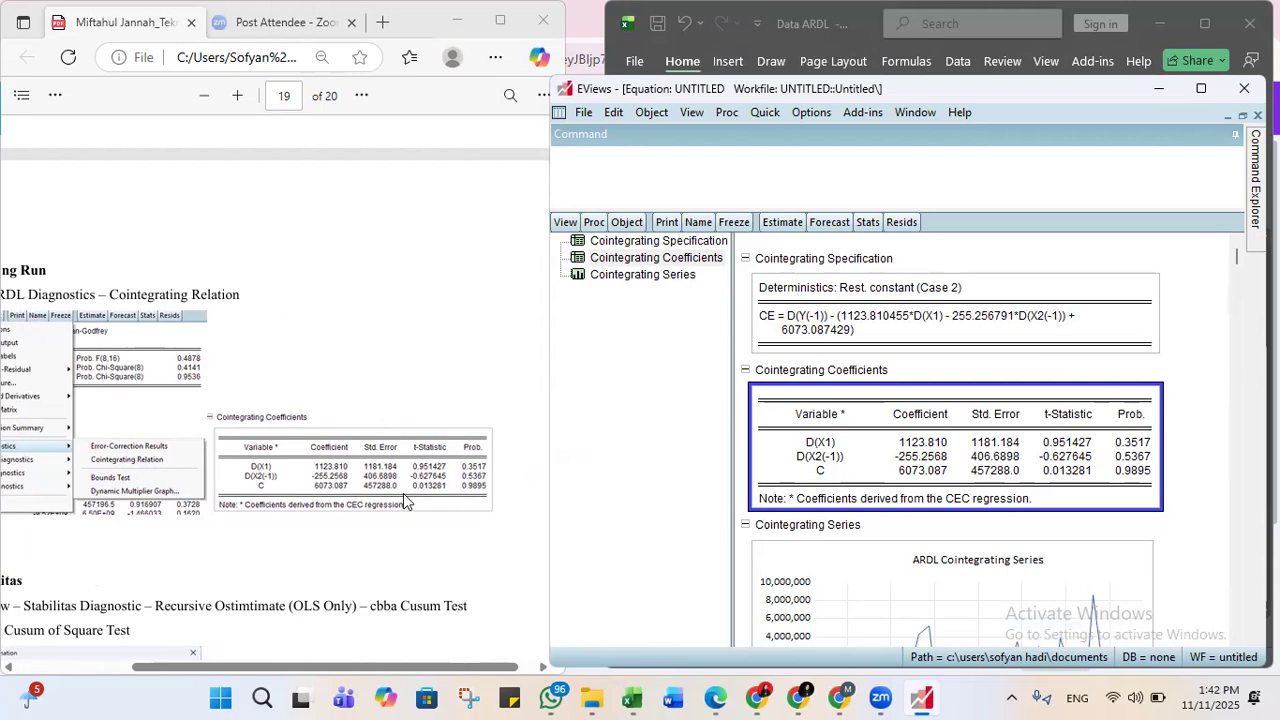
pyautogui.scroll(-2, 403, 493)
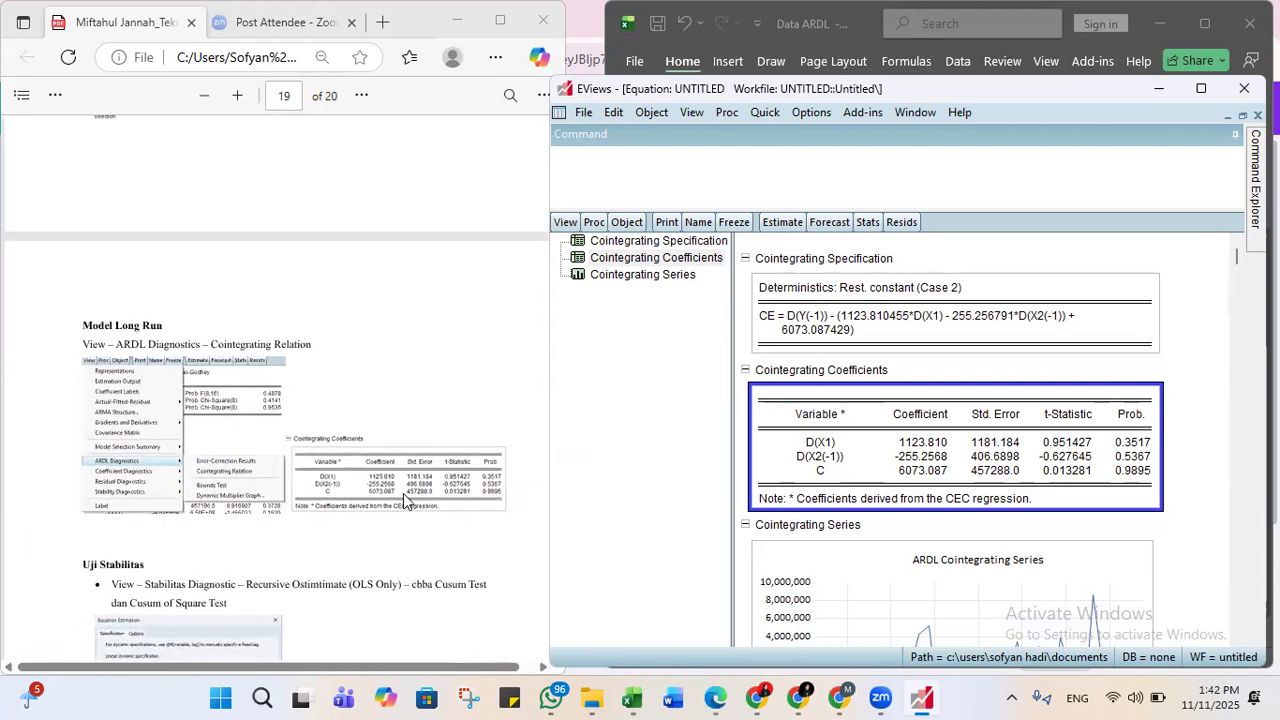
pyautogui.scroll(1, 403, 493)
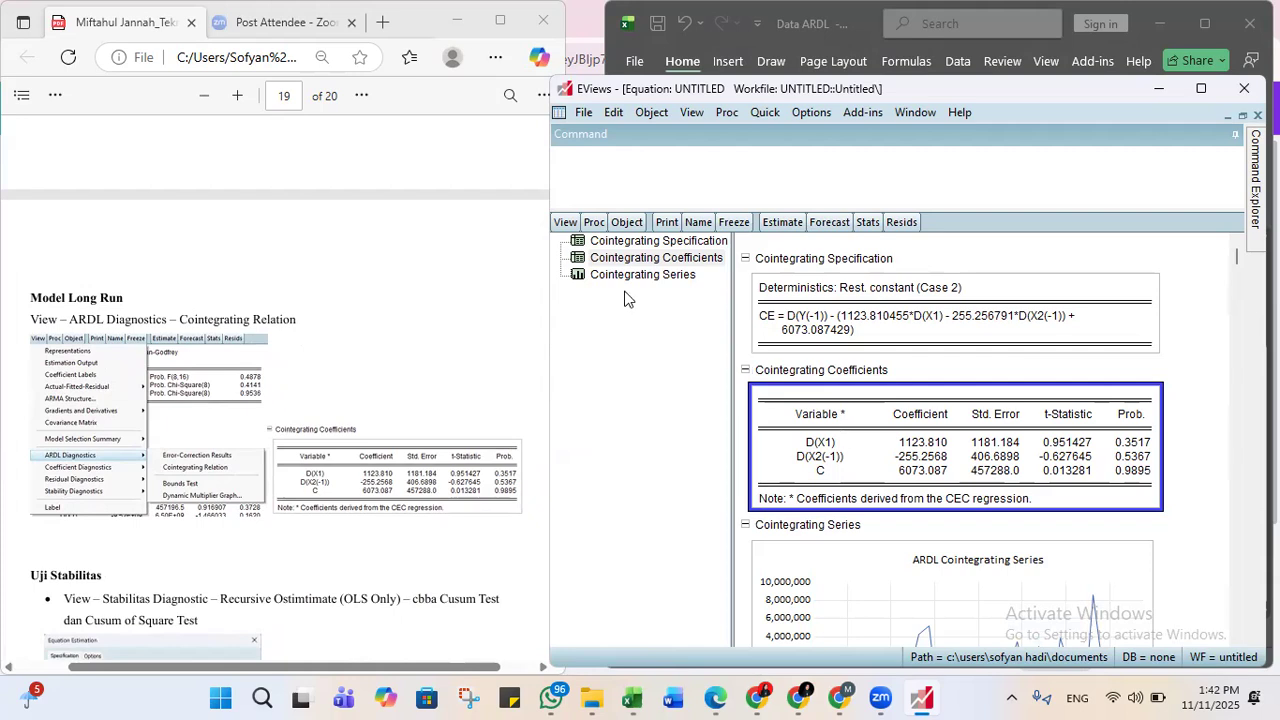
# - Read the guide's Uji Stabilitas instruction and run the recursive-estimates CUSUM test on the ARDL equation
pyautogui.scroll(-3, 395, 486)
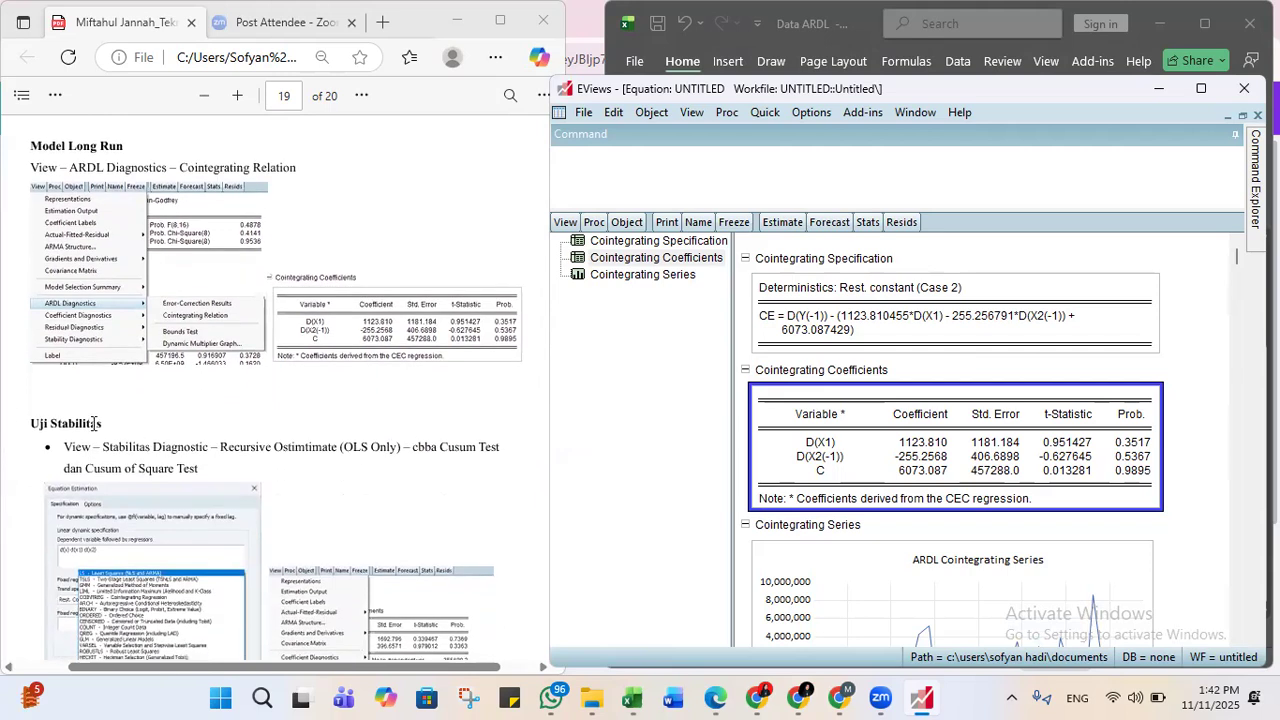
pyautogui.moveTo(25, 425); pyautogui.dragTo(100, 425)
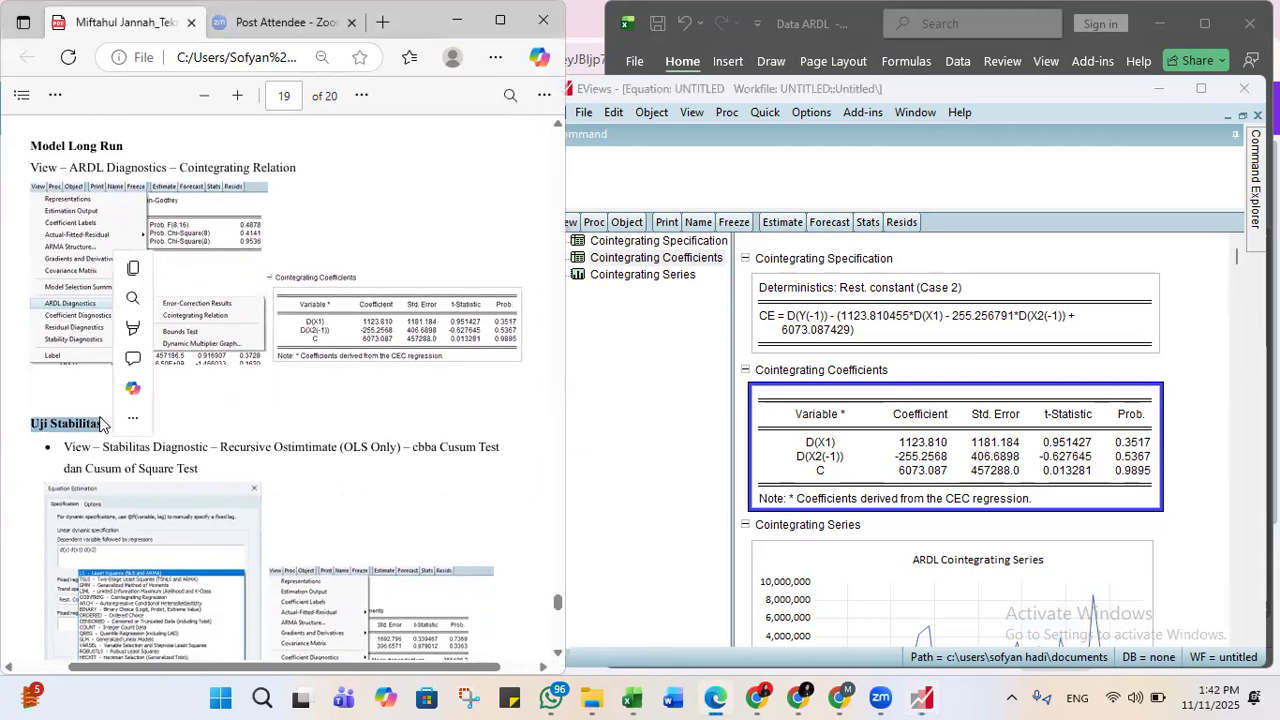
pyautogui.click(431, 454)
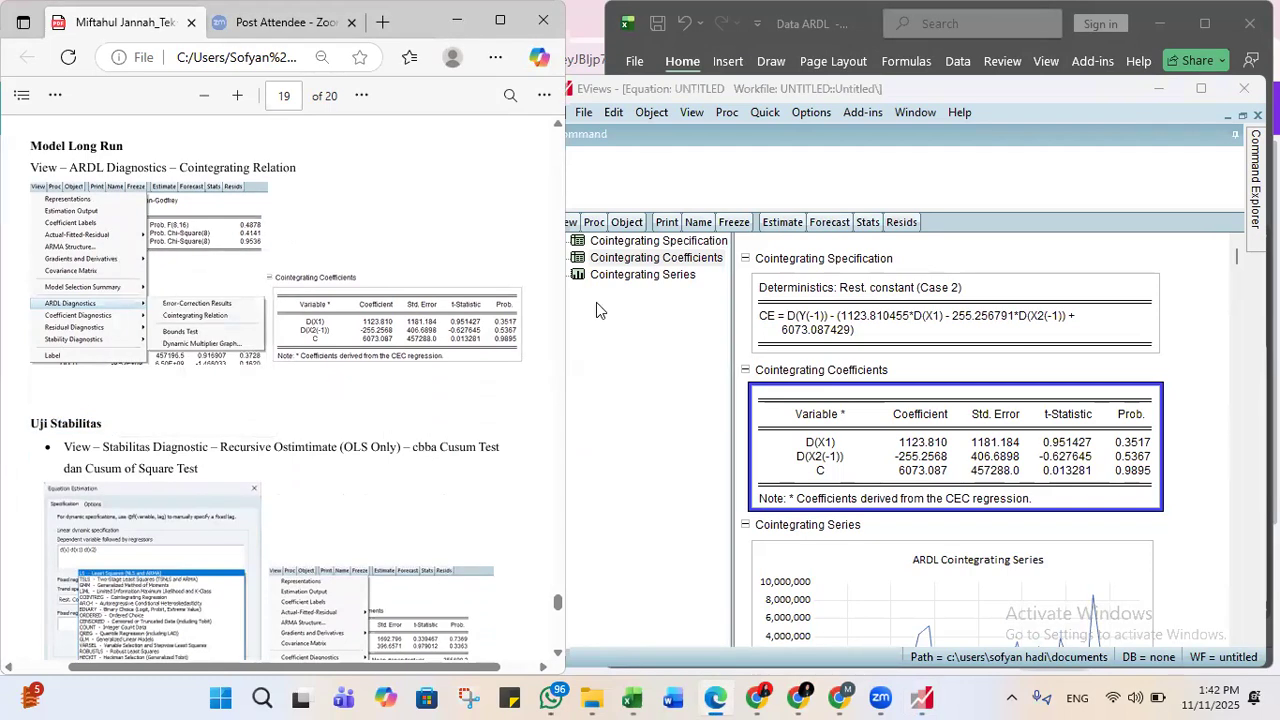
pyautogui.scroll(-3, 406, 428)
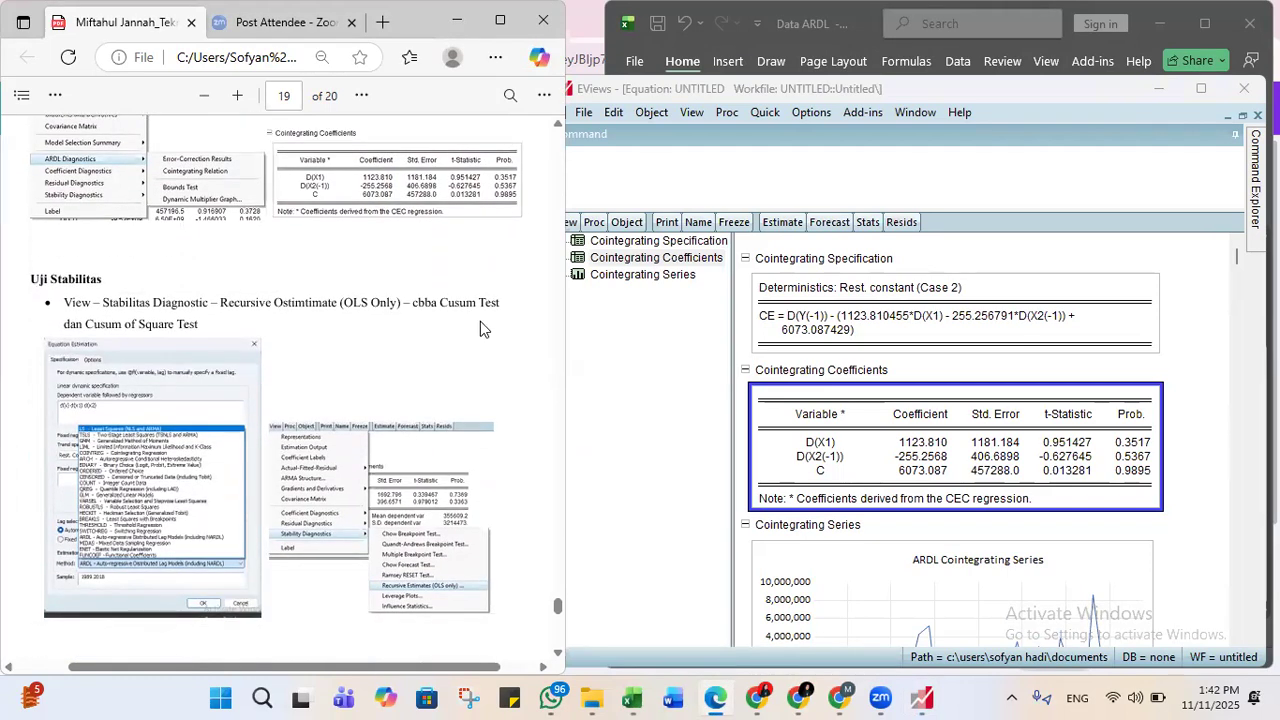
pyautogui.click(574, 224)
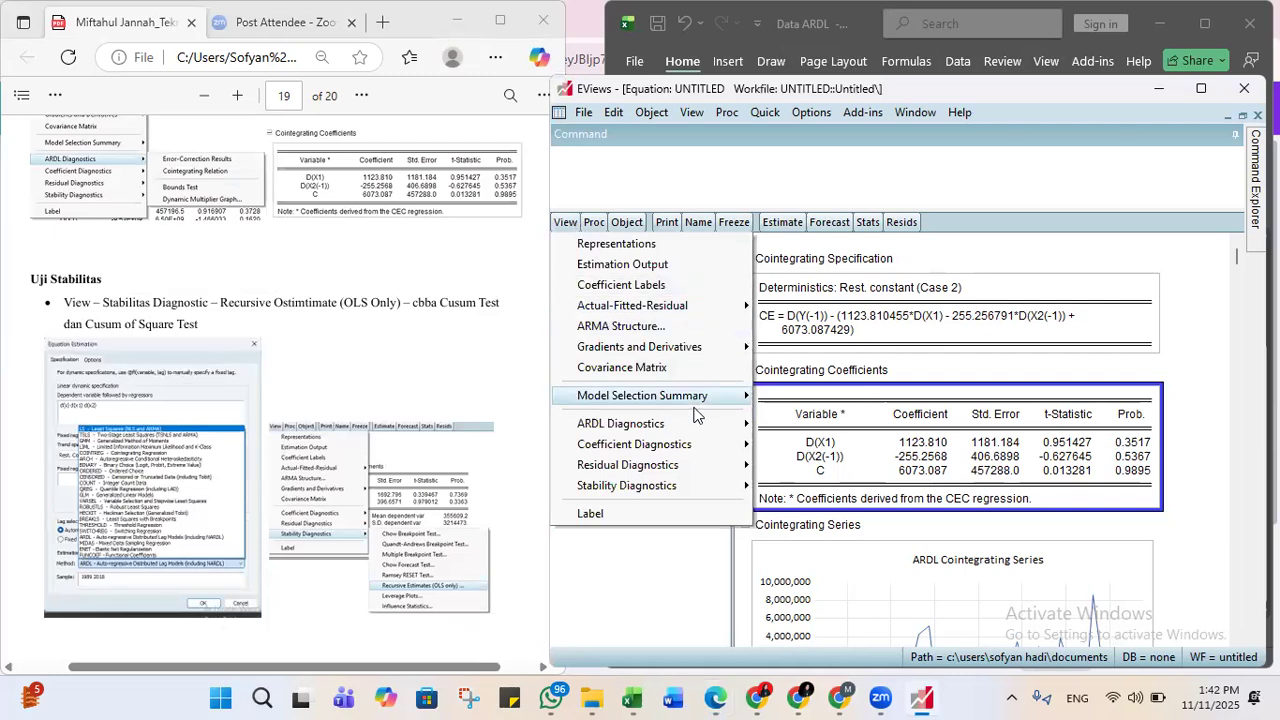
pyautogui.moveTo(690, 490)
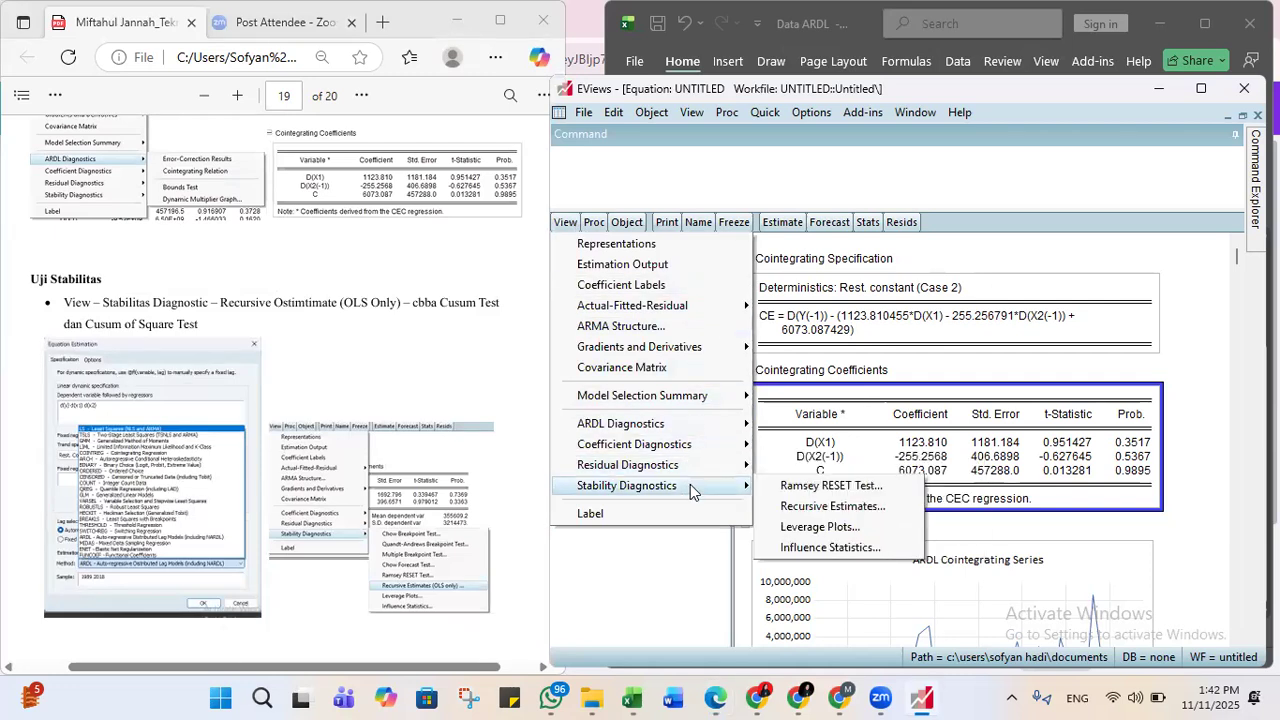
pyautogui.click(898, 512)
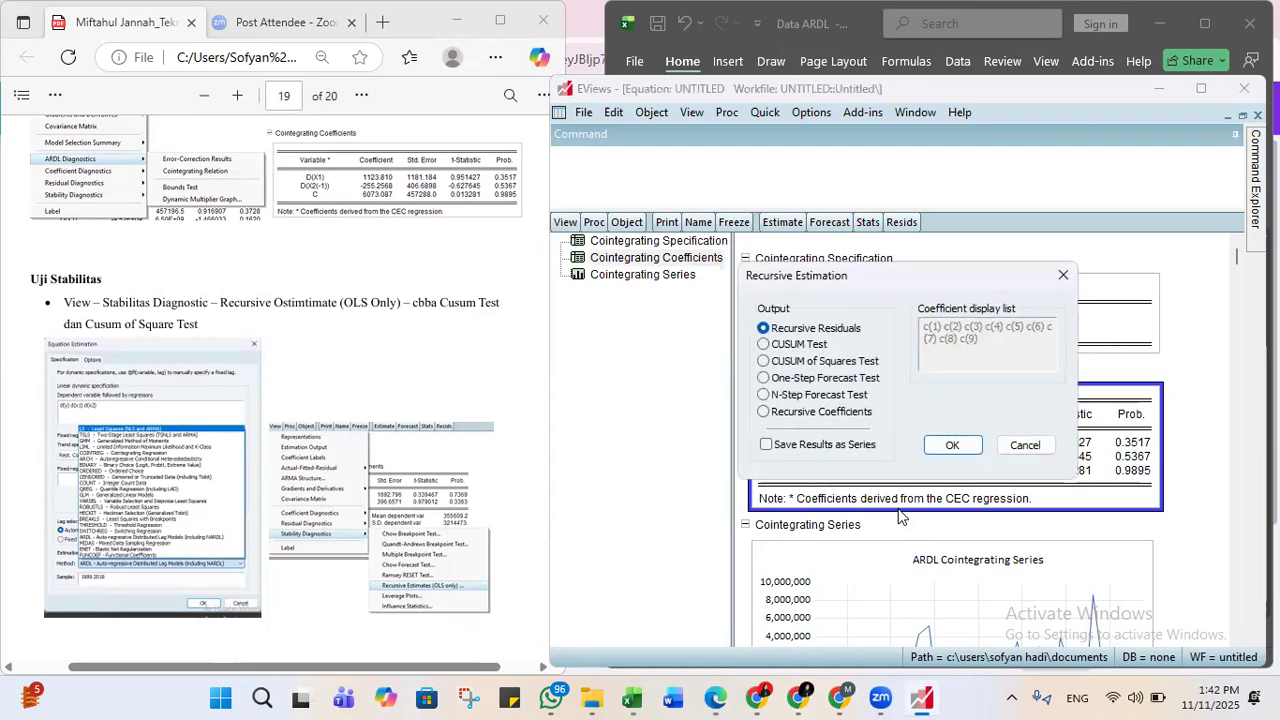
pyautogui.click(806, 350)
pyautogui.click(950, 445)
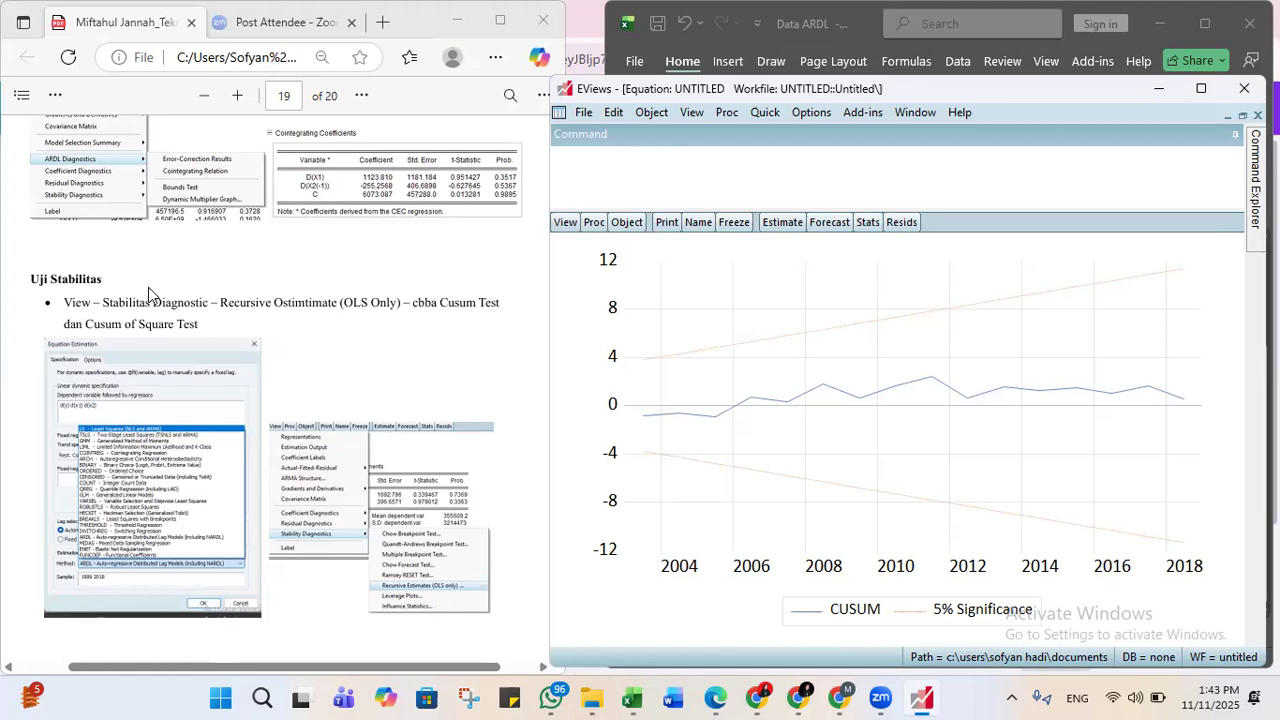
# - Recheck the guide's Recursive Estimates (OLS only) instruction and re-estimate d(y) d(x1) d(x2) with the LS - Least Squares method
pyautogui.moveTo(32, 279); pyautogui.dragTo(102, 280)
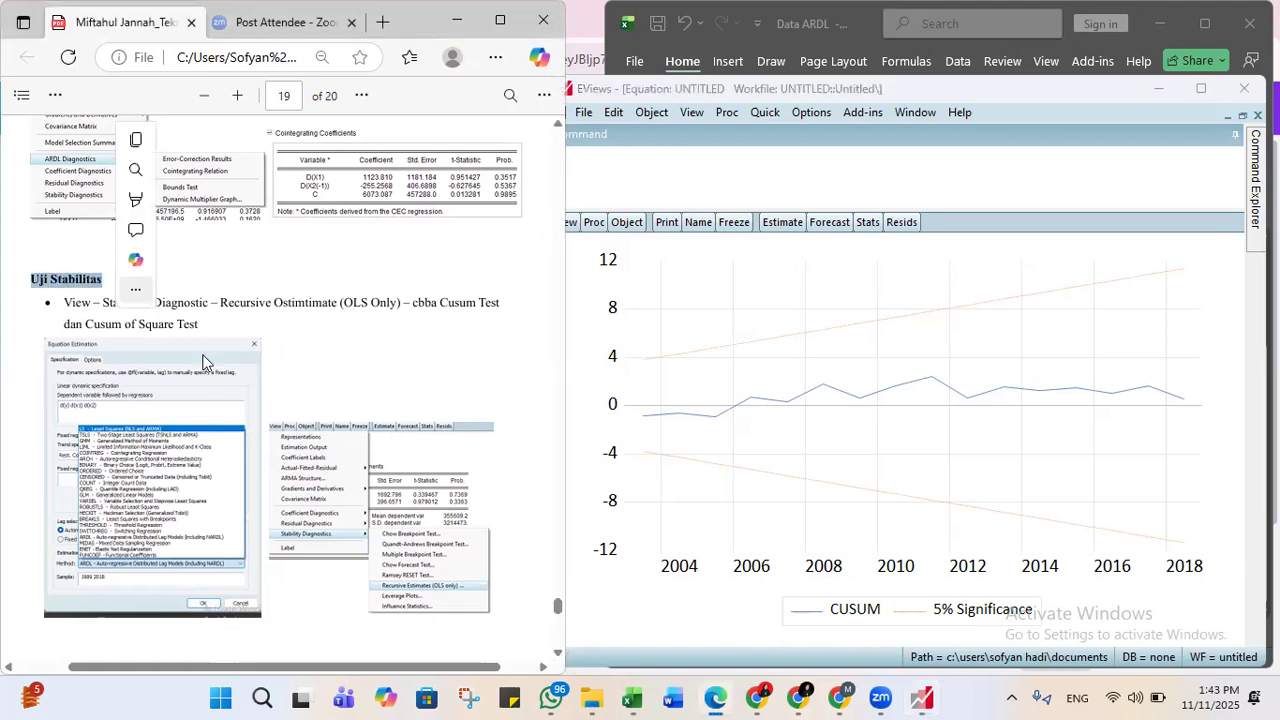
pyautogui.click(391, 303)
pyautogui.moveTo(397, 303); pyautogui.dragTo(224, 303)
pyautogui.click(448, 371)
pyautogui.click(770, 224)
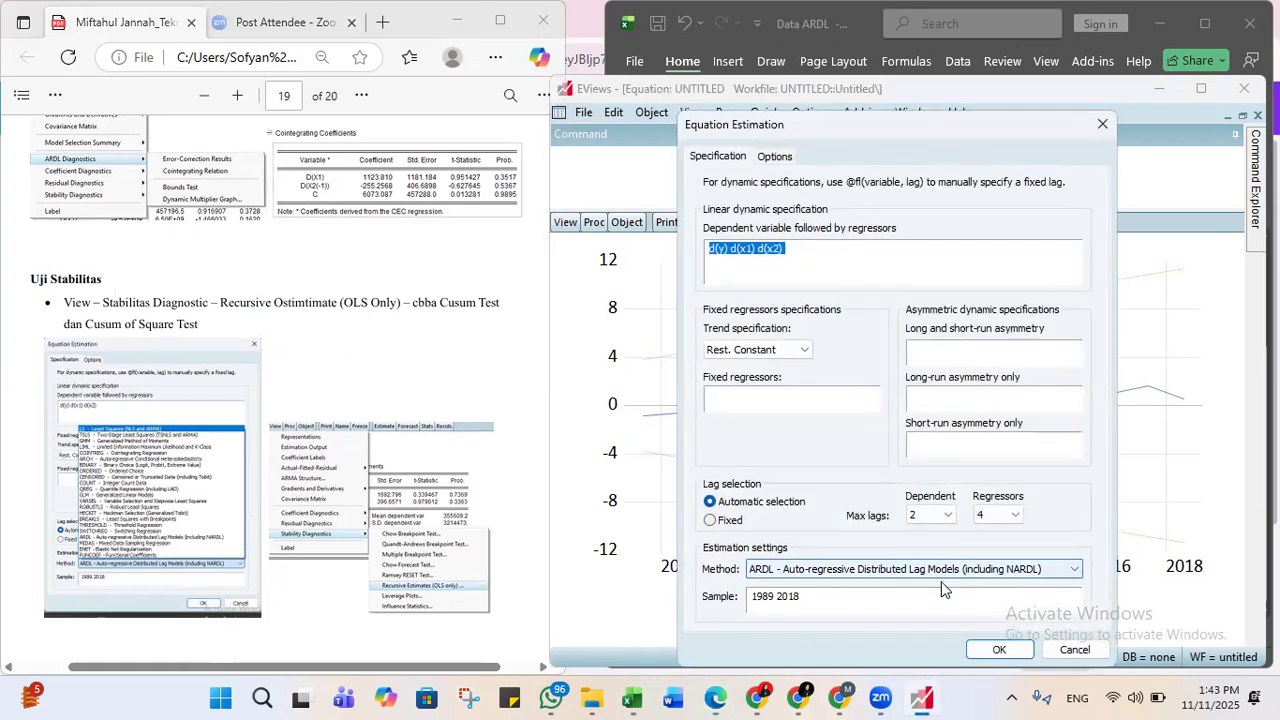
pyautogui.click(950, 569)
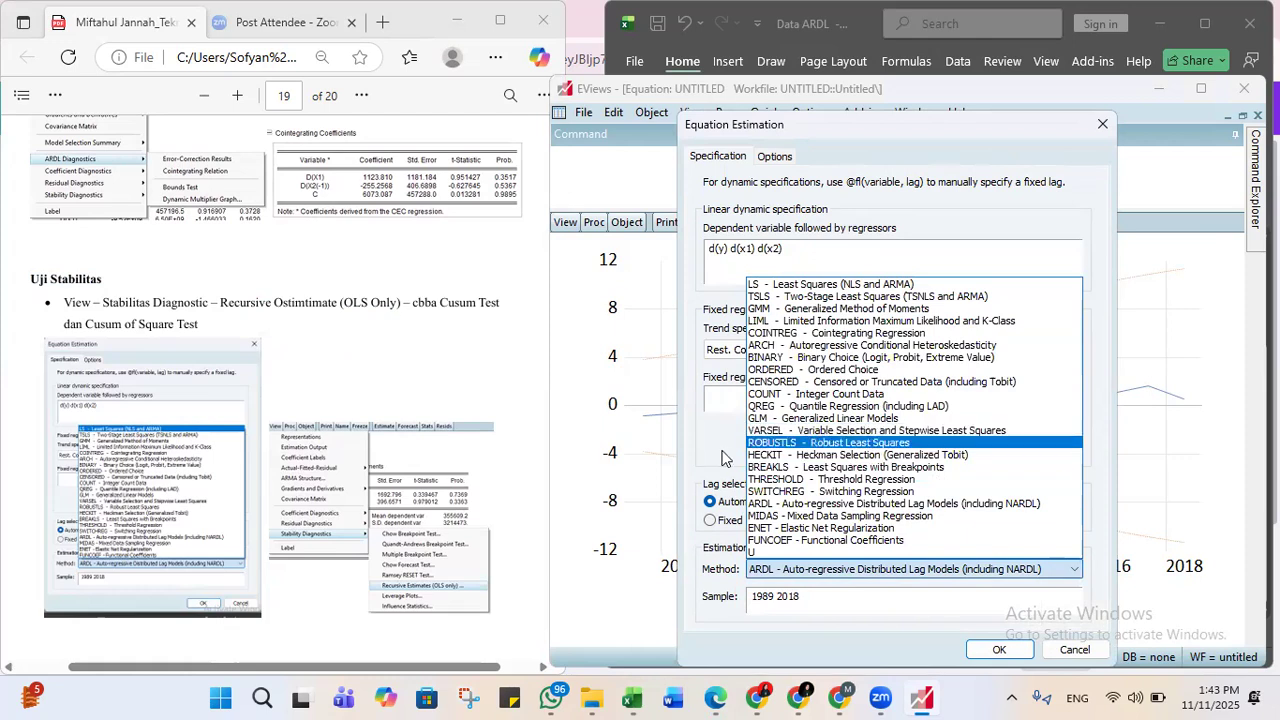
pyautogui.click(975, 285)
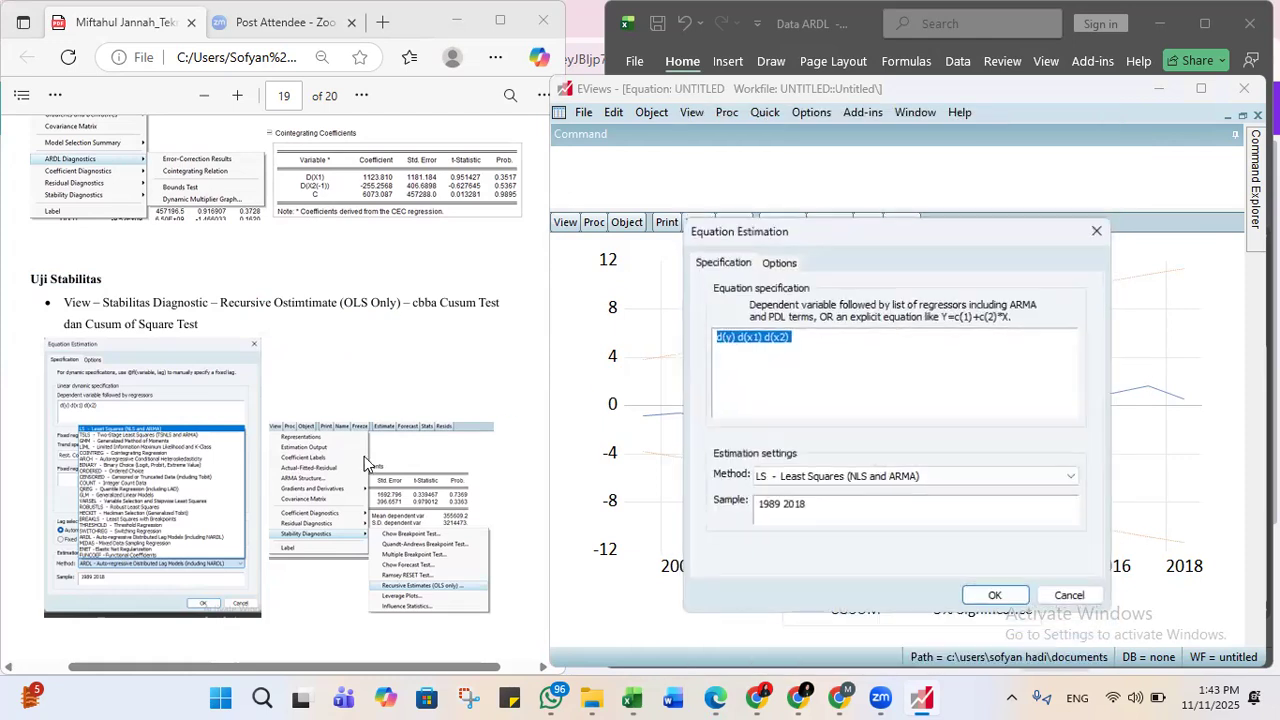
pyautogui.scroll(-3, 364, 463)
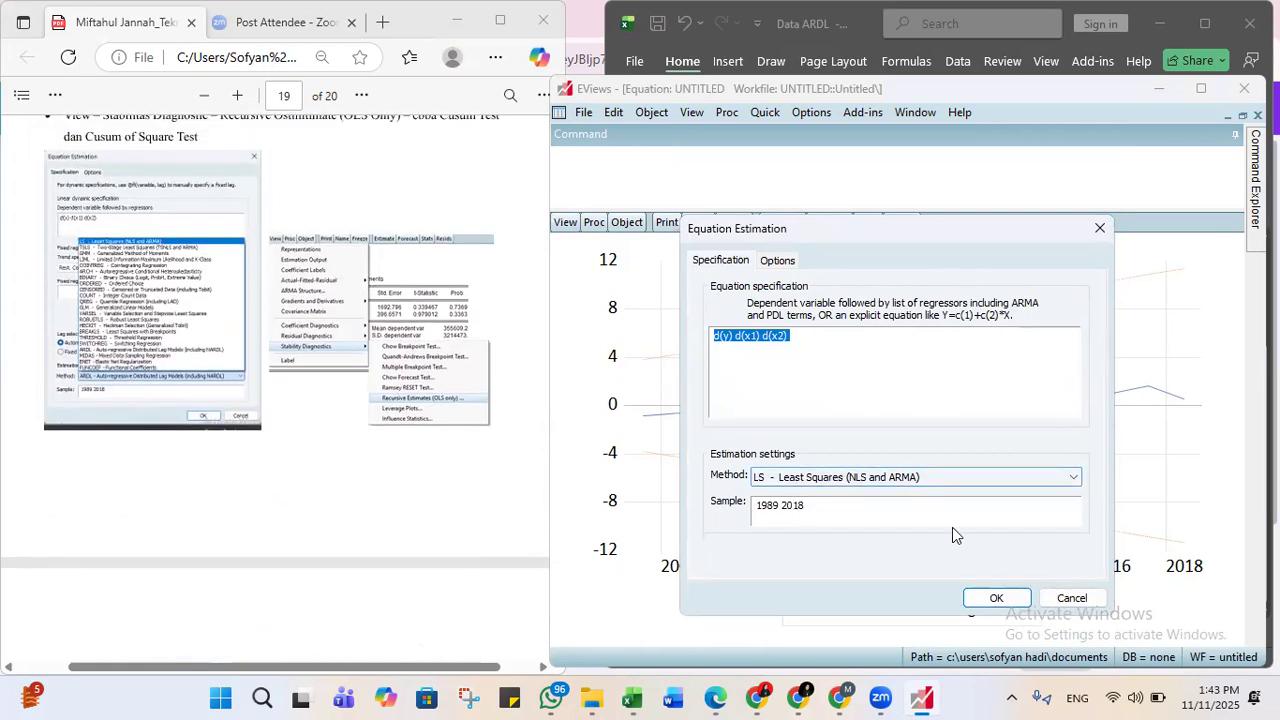
pyautogui.click(996, 597)
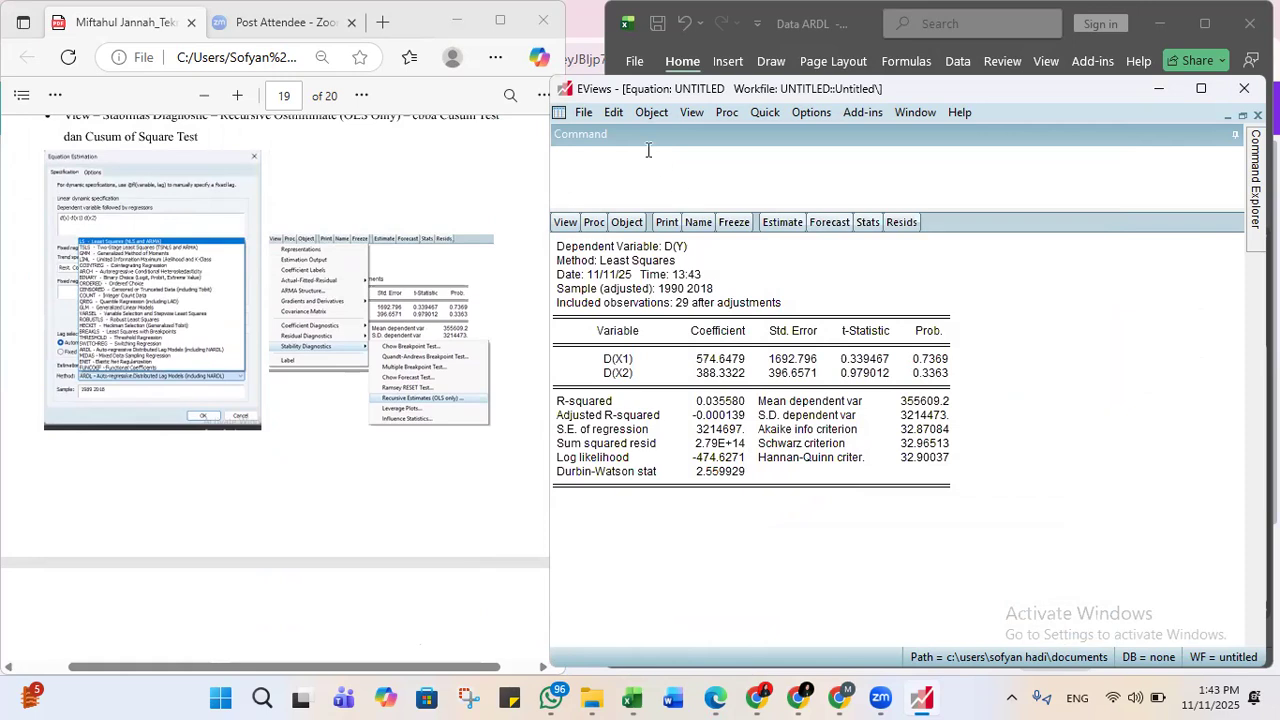
# - Run the CUSUM stability test on the least squares equation using Recursive Estimates (OLS only)
pyautogui.click(566, 228)
pyautogui.moveTo(658, 437)
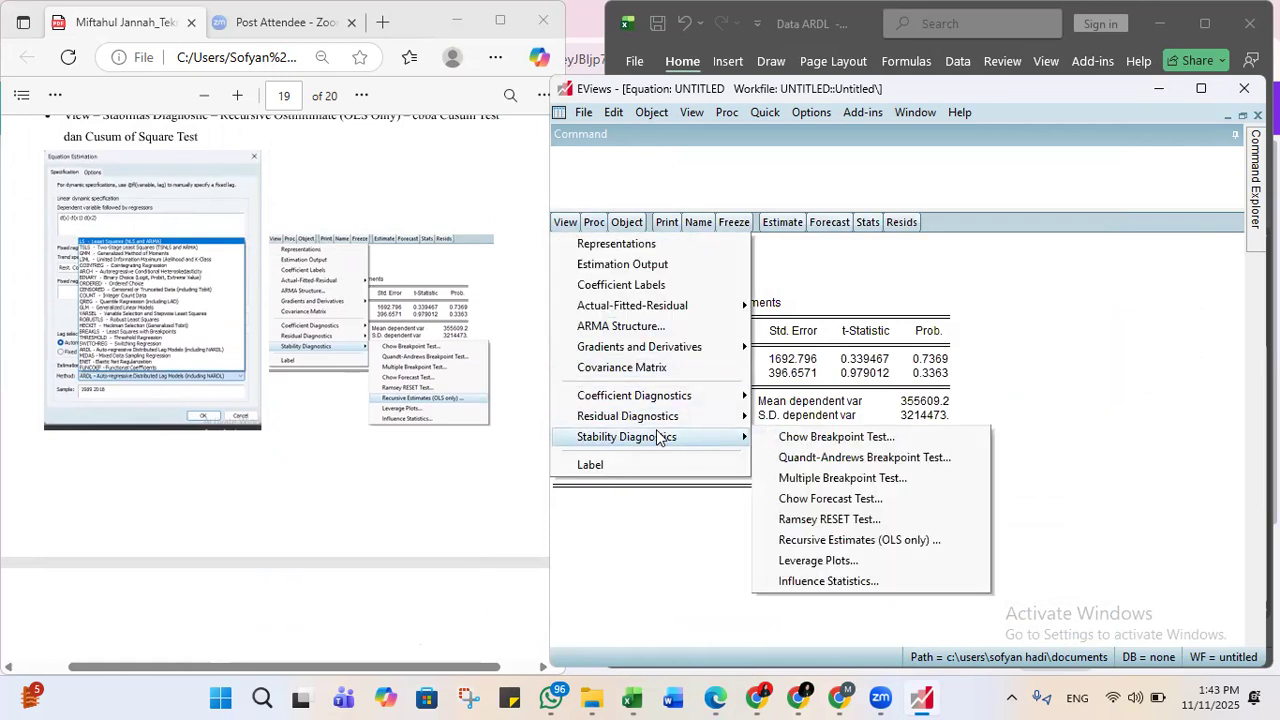
pyautogui.click(860, 542)
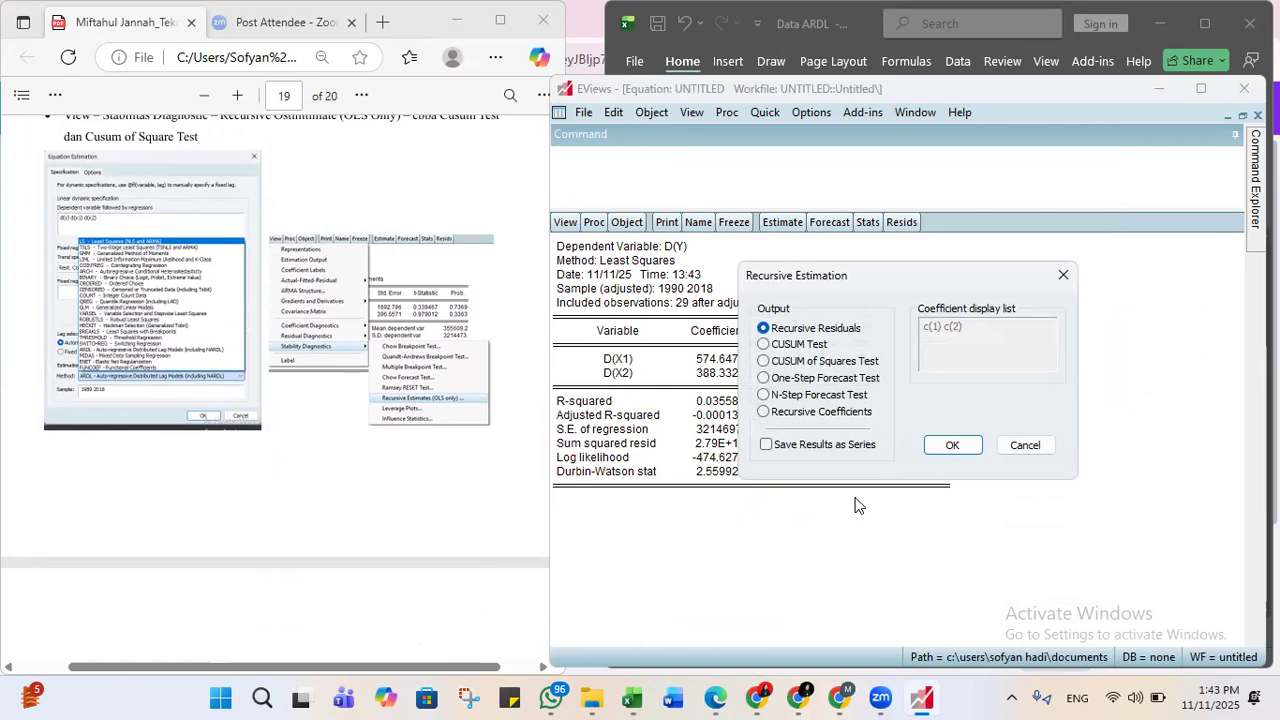
pyautogui.click(800, 345)
pyautogui.click(976, 450)
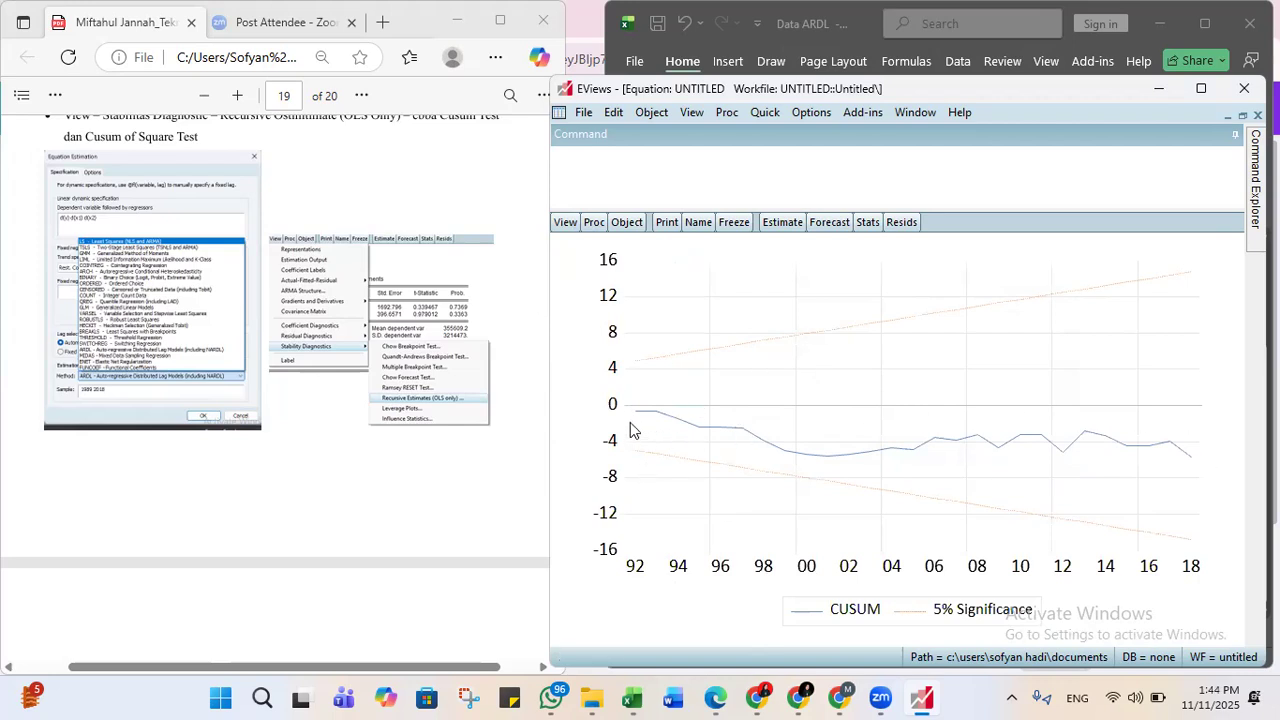
# - Compare the CUSUM plot's line and 5% significance bounds with the guide's Uji Stabilitas example on page 20
pyautogui.moveTo(1089, 435)
pyautogui.scroll(-5, 428, 413)
pyautogui.scroll(-2, 428, 413)
pyautogui.hscroll(1, 428, 413)
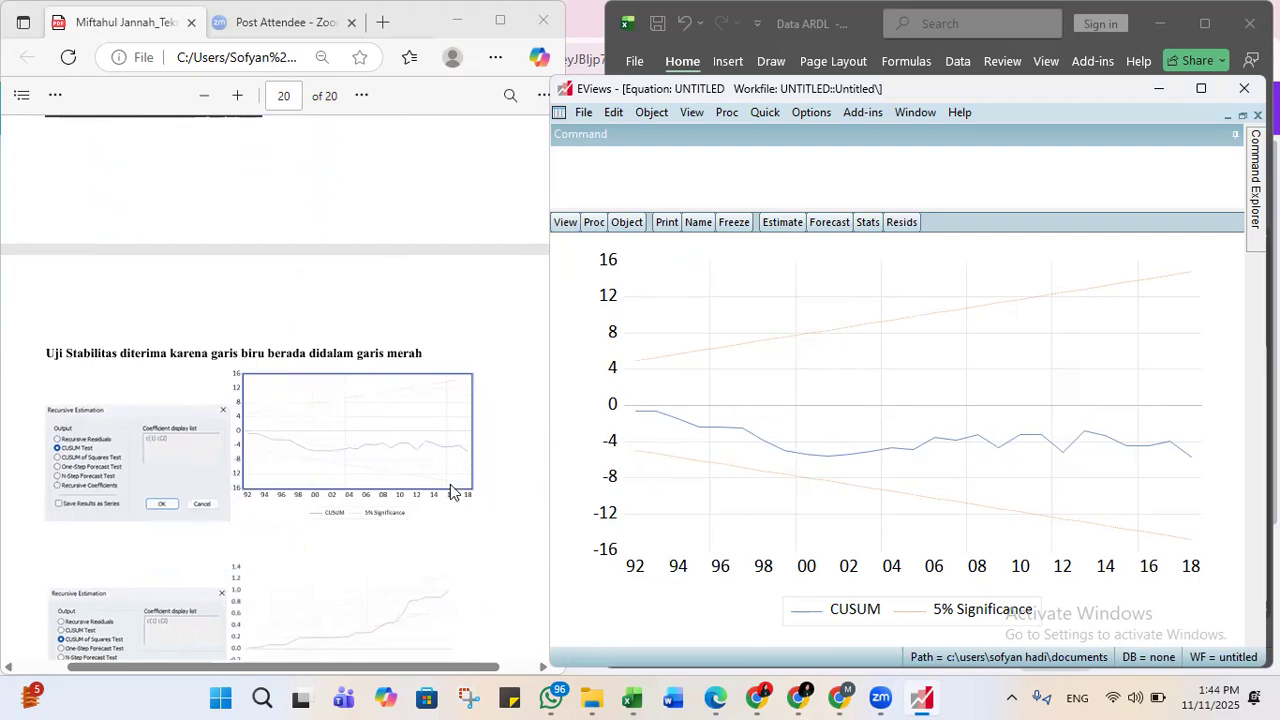
pyautogui.scroll(-5, 450, 490)
pyautogui.scroll(-1, 450, 490)
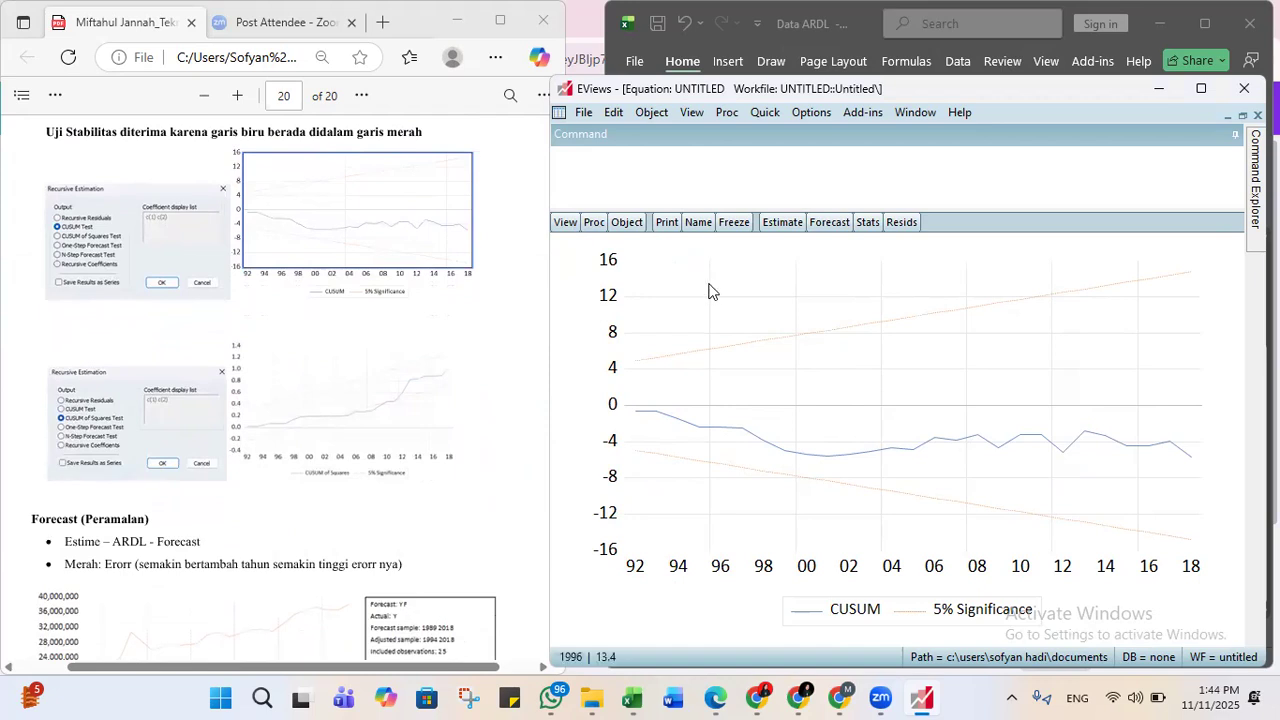
# - Run the CUSUM of Squares stability test on the least squares equation
pyautogui.click(564, 225)
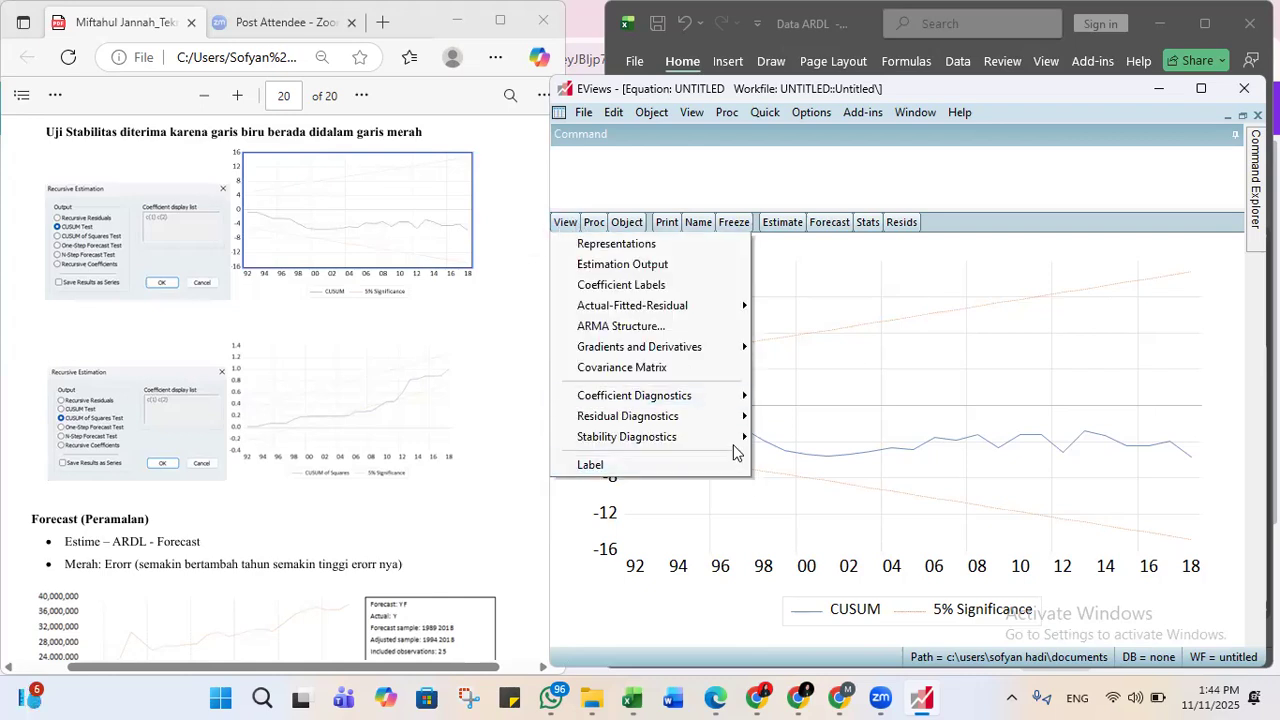
pyautogui.moveTo(733, 438)
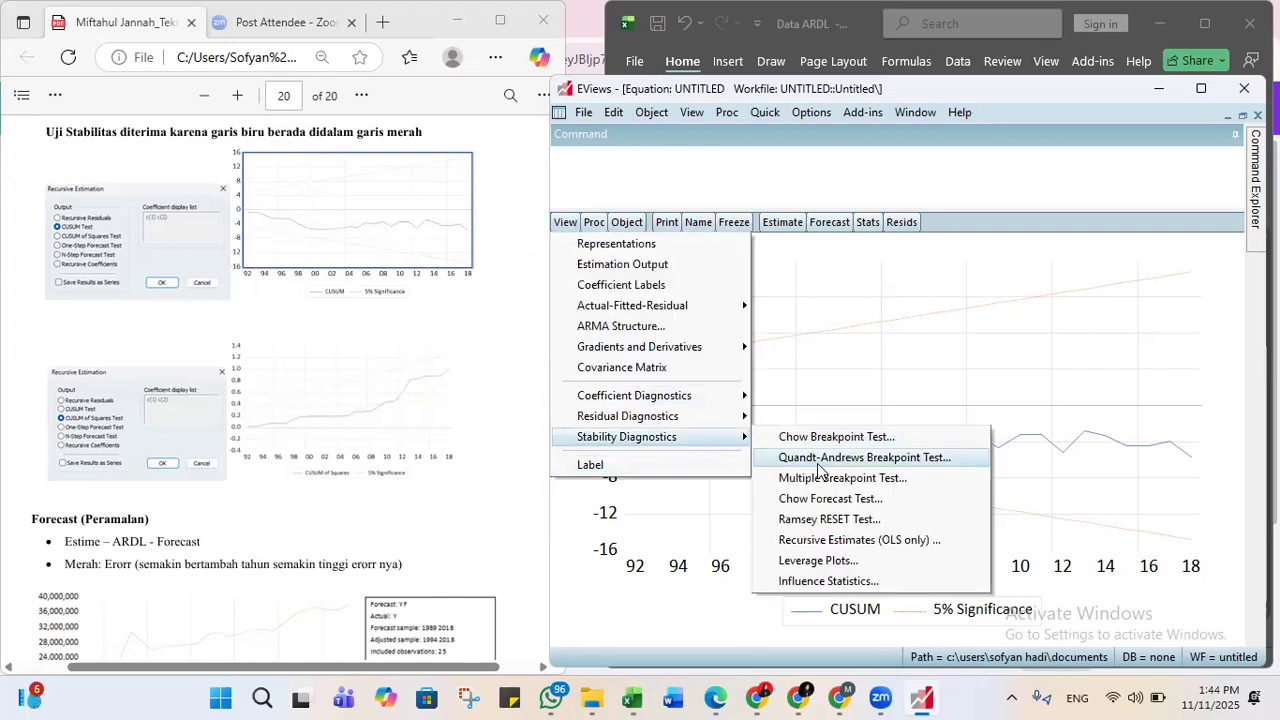
pyautogui.click(900, 540)
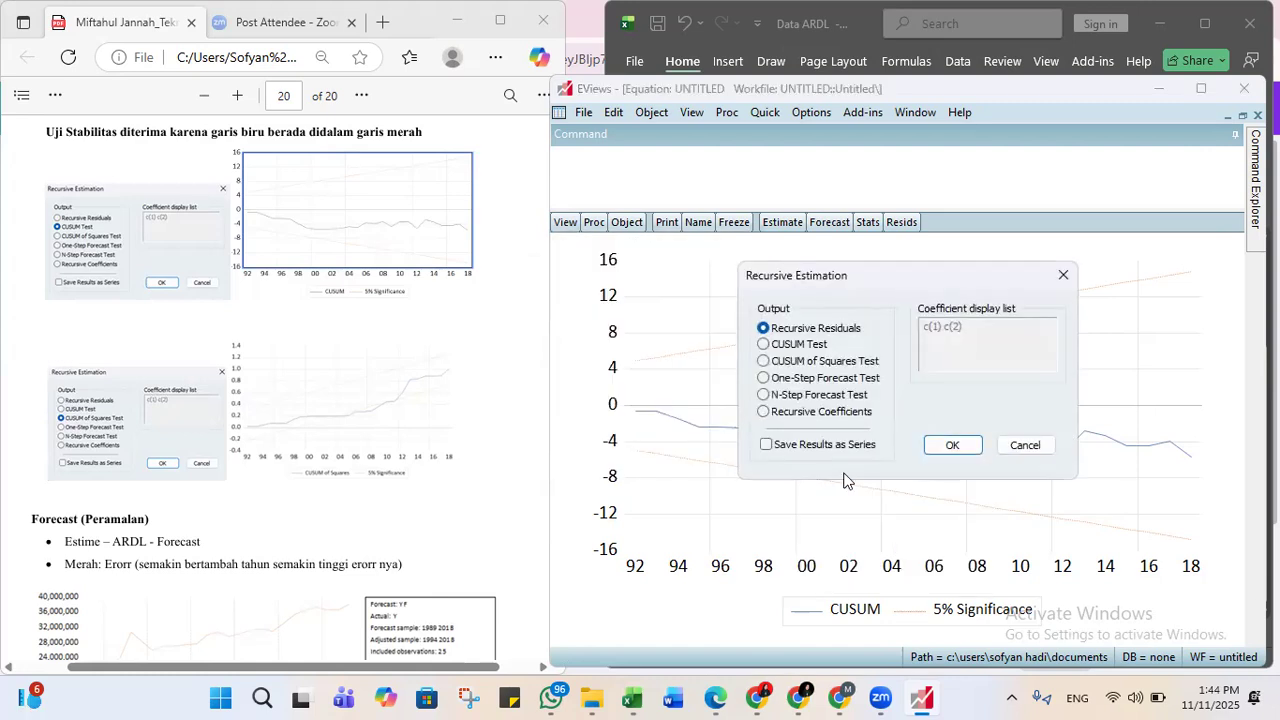
pyautogui.click(765, 362)
pyautogui.click(950, 445)
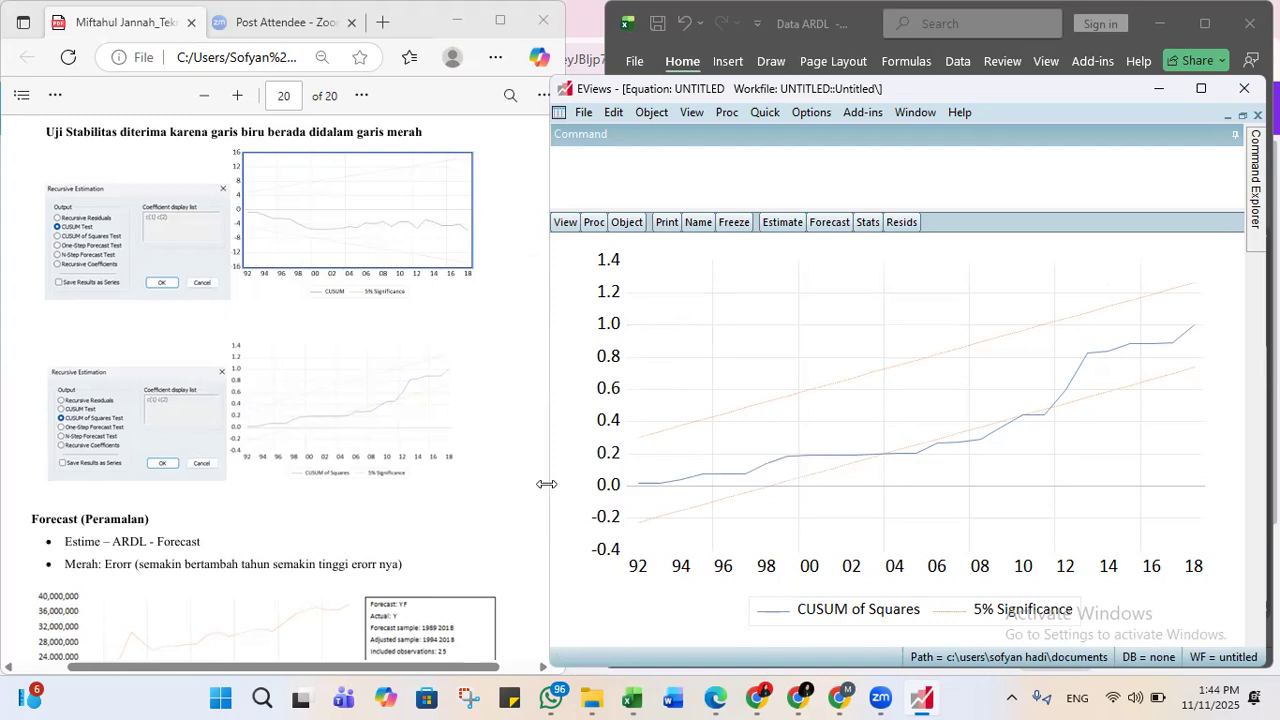
# - Following the guide's Forecast (Peramalan) section, generate a dynamic forecast of Y named yf for 1989 2018 and inspect its graph
pyautogui.scroll(-3, 388, 482)
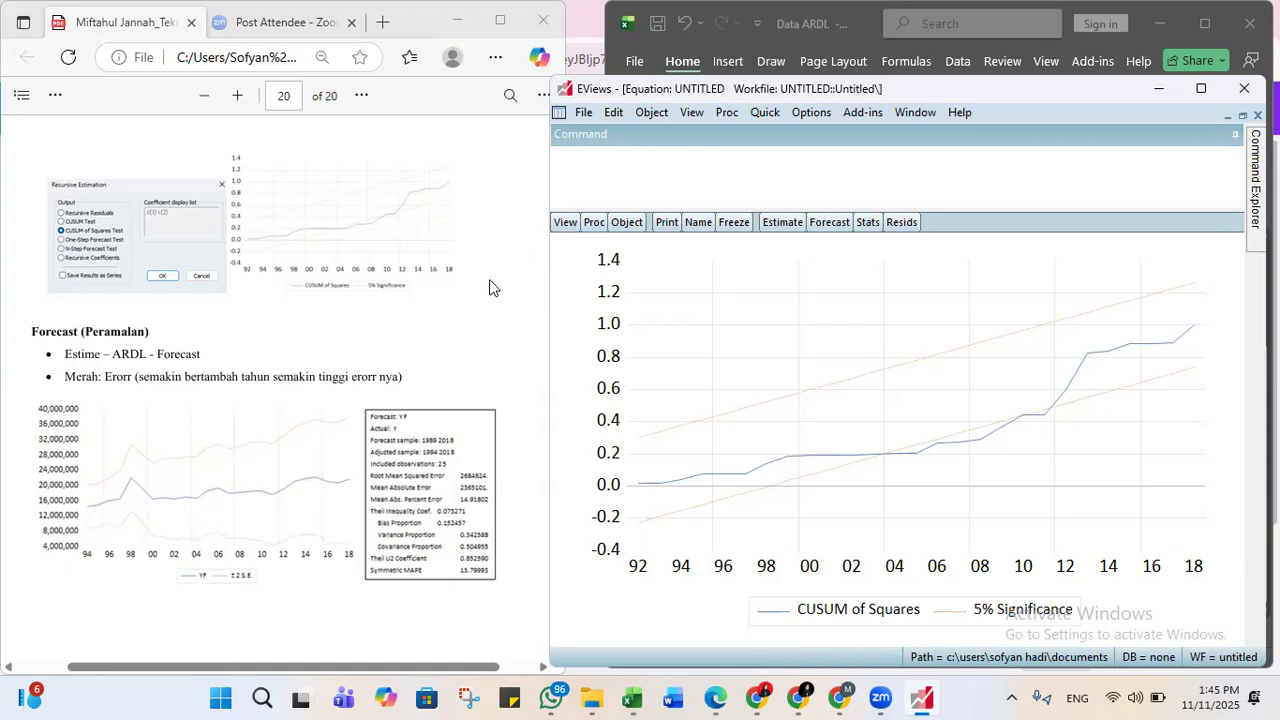
pyautogui.click(829, 222)
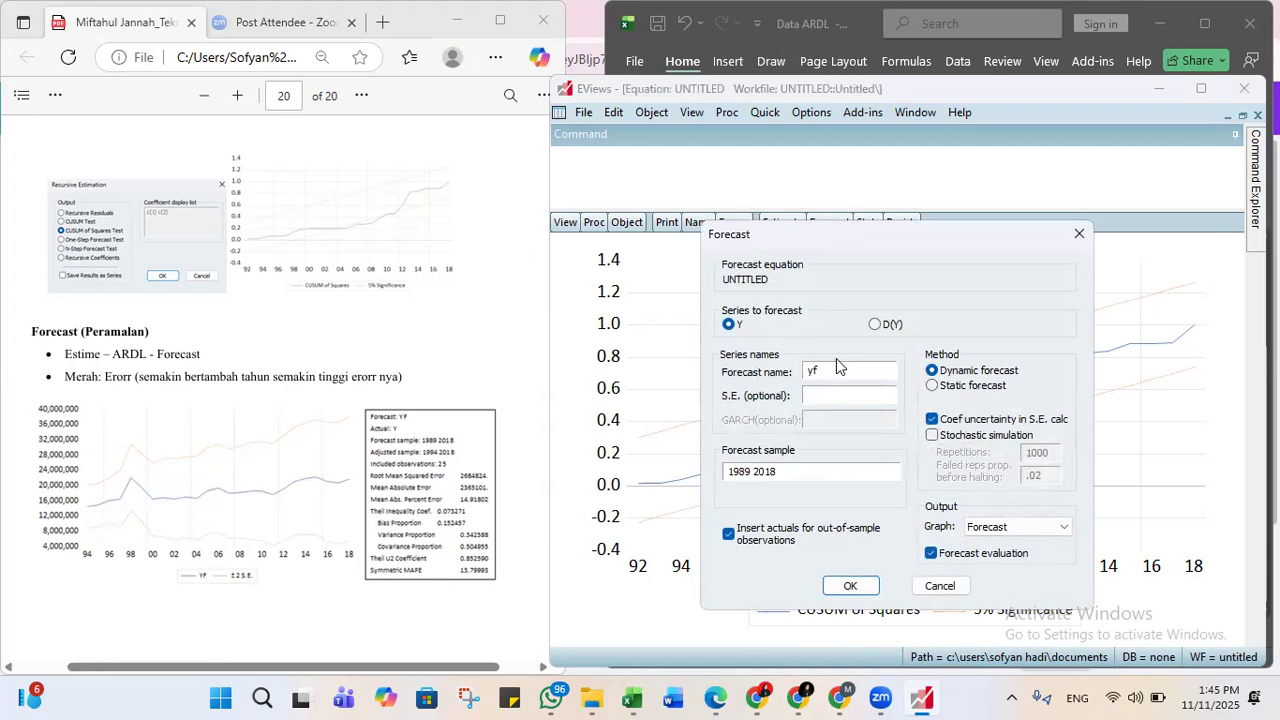
pyautogui.click(850, 587)
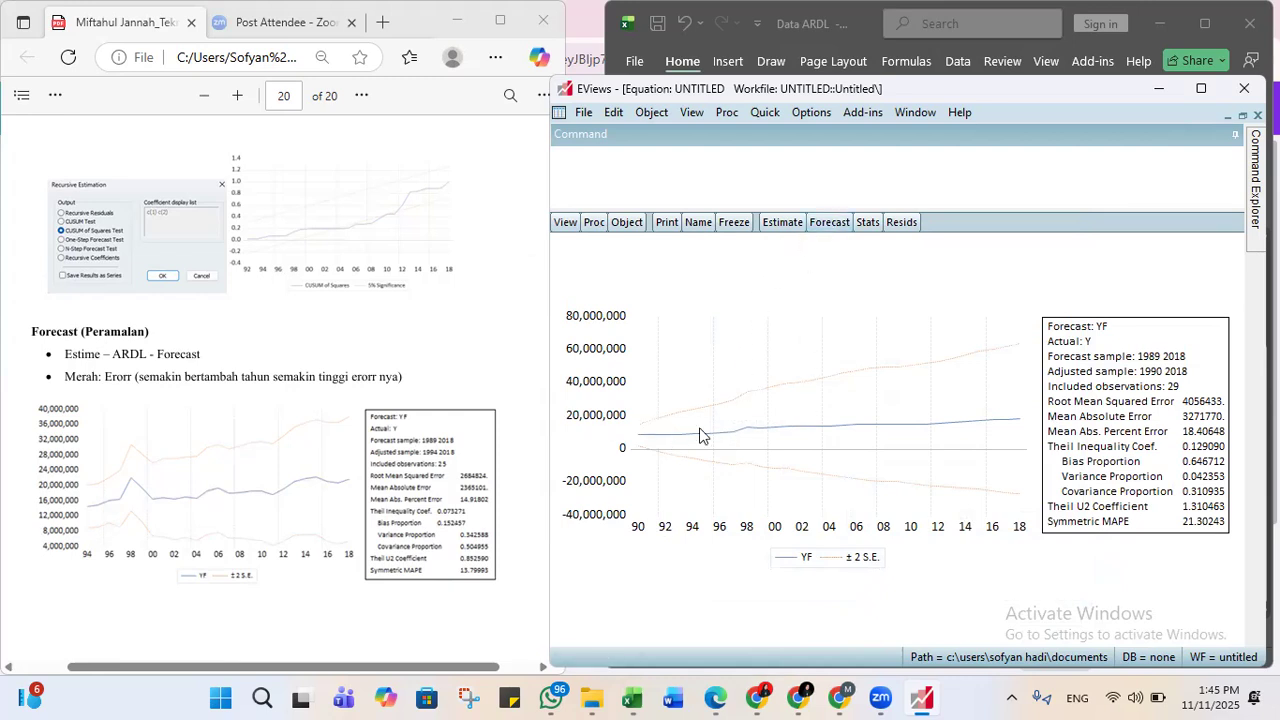
pyautogui.moveTo(650, 440)
pyautogui.moveTo(714, 440)
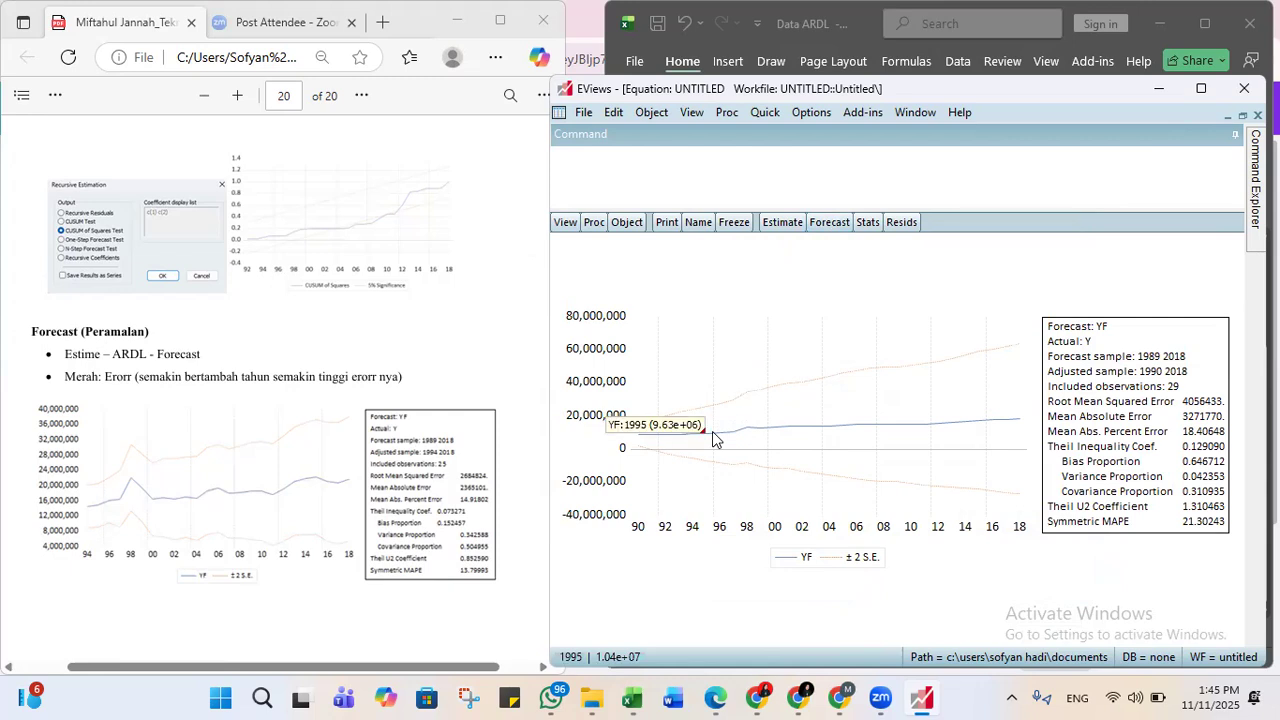